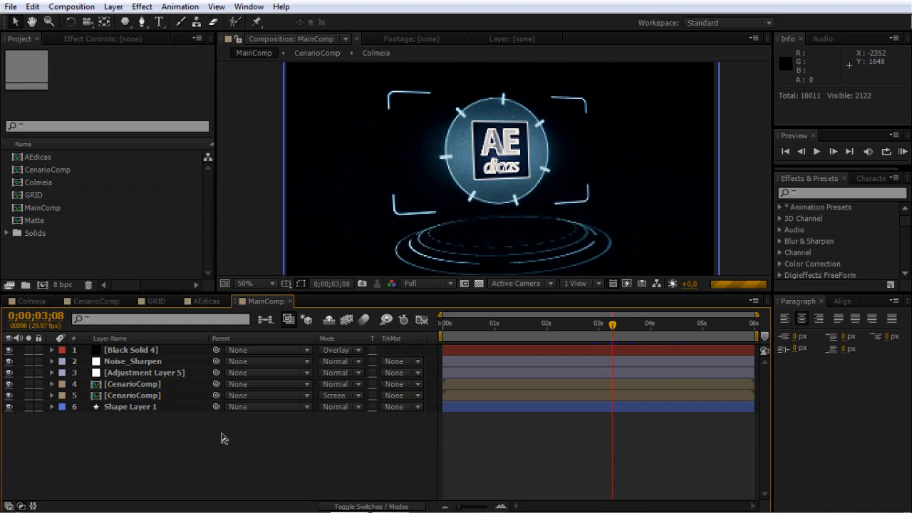
Create a new composition named _Colmeia, keeping the 1920 x 1500 size and 6-second duration.
{"action": "key", "text": "ctrl+n"}
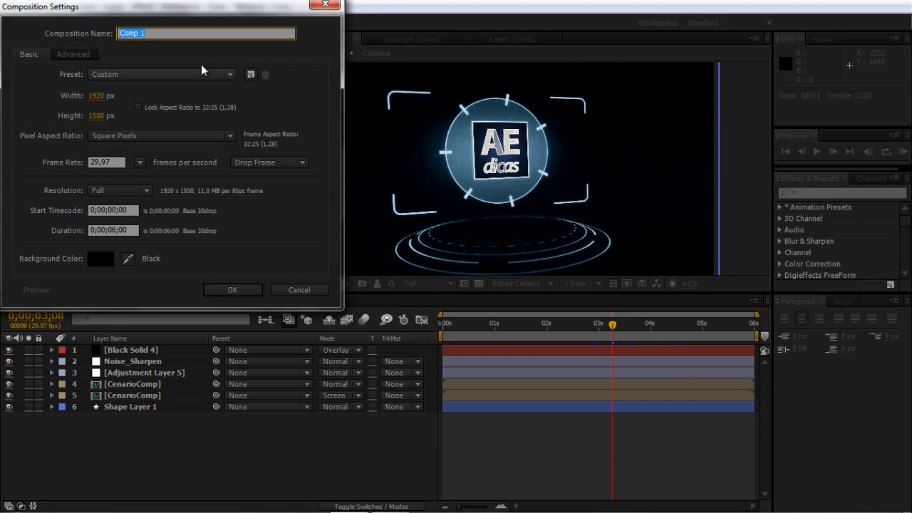
{"action": "left_click_drag", "start_coordinate": [155, 33], "coordinate": [129, 39]}
{"action": "type", "text": "_Colmeia"}
{"action": "left_click", "coordinate": [228, 292]}
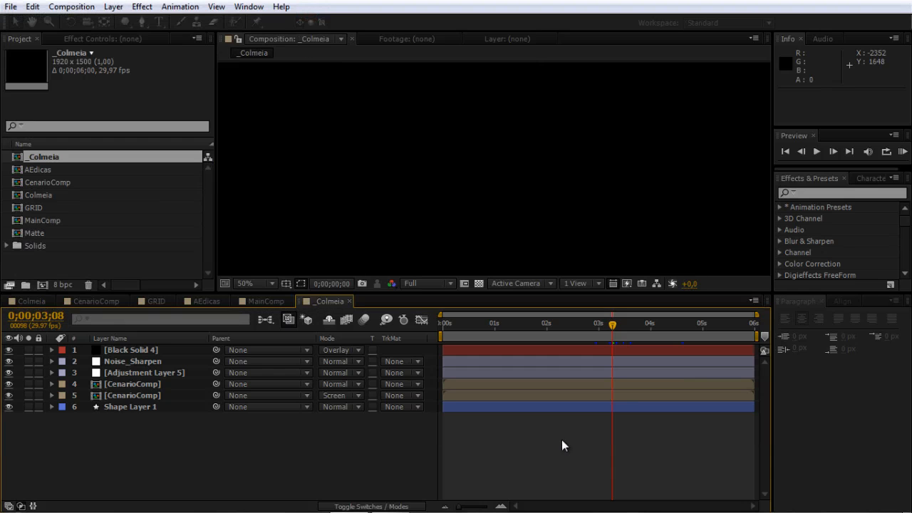
Draw a small polygon with an outer radius of about 95 near the centre of the composition.
{"action": "left_click_drag", "start_coordinate": [129, 23], "coordinate": [174, 67]}
{"action": "left_click", "coordinate": [491, 187]}
{"action": "left_click_drag", "start_coordinate": [491, 187], "coordinate": [501, 191]}
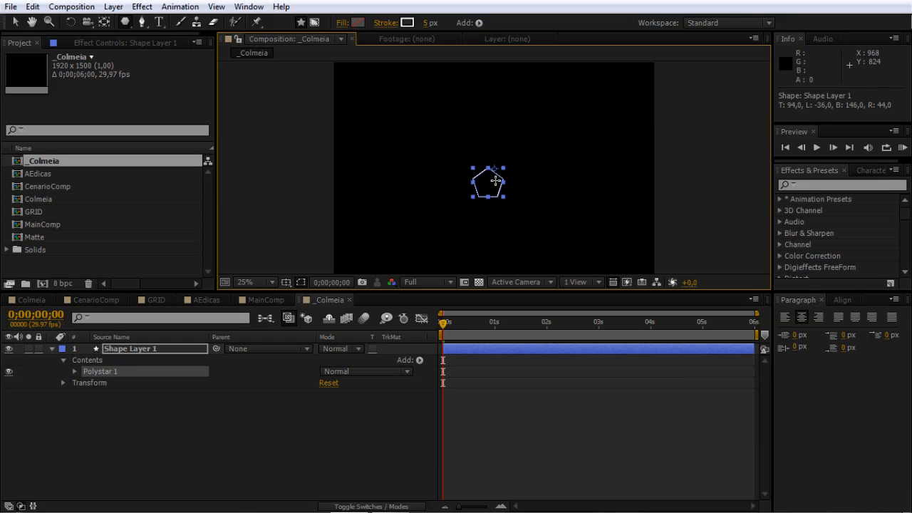
Turn the polygon into a hexagon by setting its polystar path's Points to 6.
{"action": "key", "text": "v"}
{"action": "left_click", "coordinate": [75, 371]}
{"action": "left_click", "coordinate": [86, 383]}
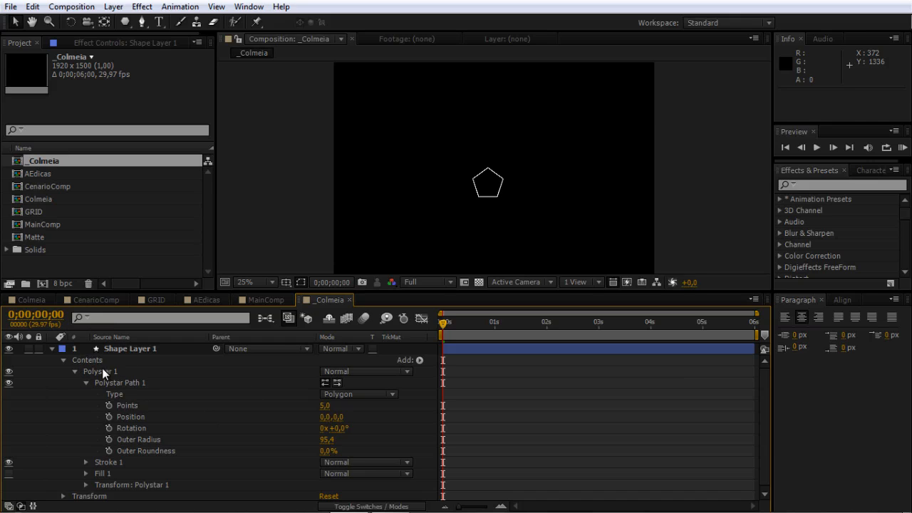
{"action": "left_click", "coordinate": [324, 405]}
{"action": "type", "text": "6"}
{"action": "key", "text": "Return"}
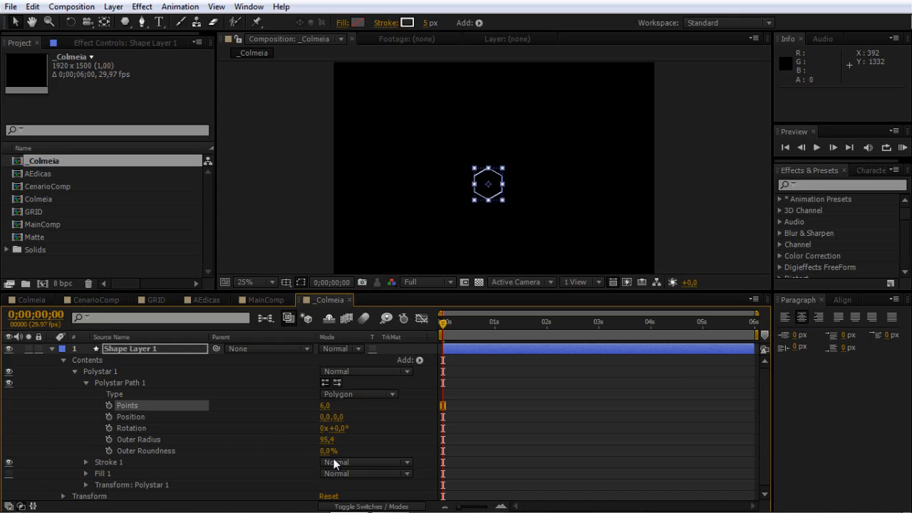
Set the hexagon's Outer Radius to 58.
{"action": "left_click_drag", "start_coordinate": [327, 440], "coordinate": [308, 447]}
{"action": "left_click", "coordinate": [326, 440]}
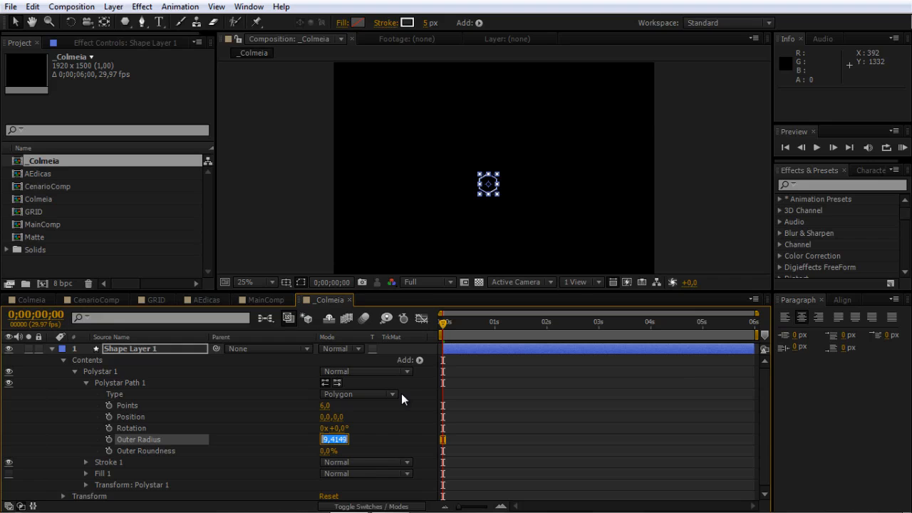
{"action": "type", "text": "58"}
{"action": "key", "text": "Return"}
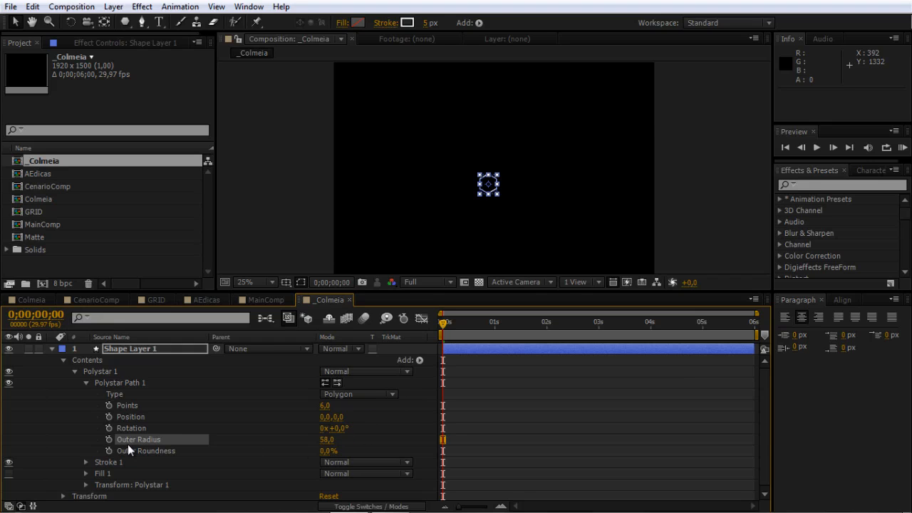
Enlarge the timeline area and set the hexagon's fill to None.
{"action": "left_click_drag", "start_coordinate": [153, 290], "coordinate": [153, 253]}
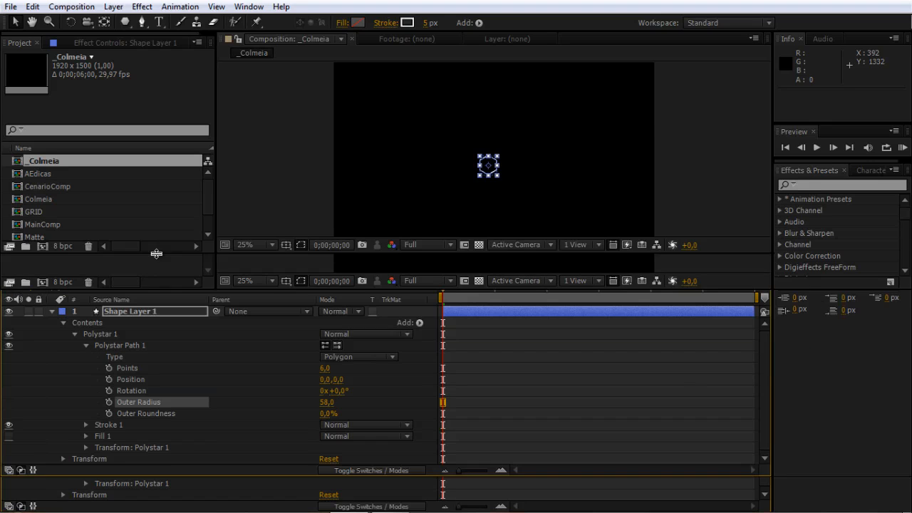
{"action": "left_click", "coordinate": [537, 174]}
{"action": "left_click", "coordinate": [536, 175]}
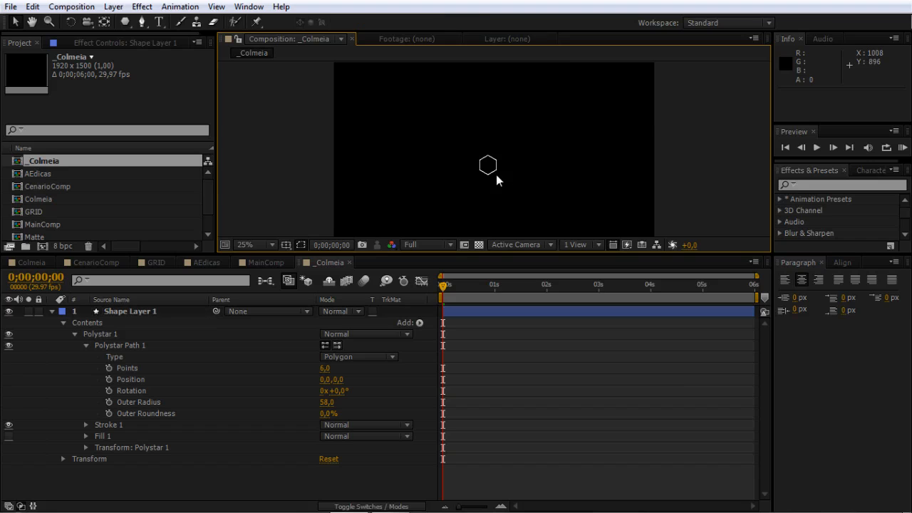
{"action": "left_click", "coordinate": [492, 174]}
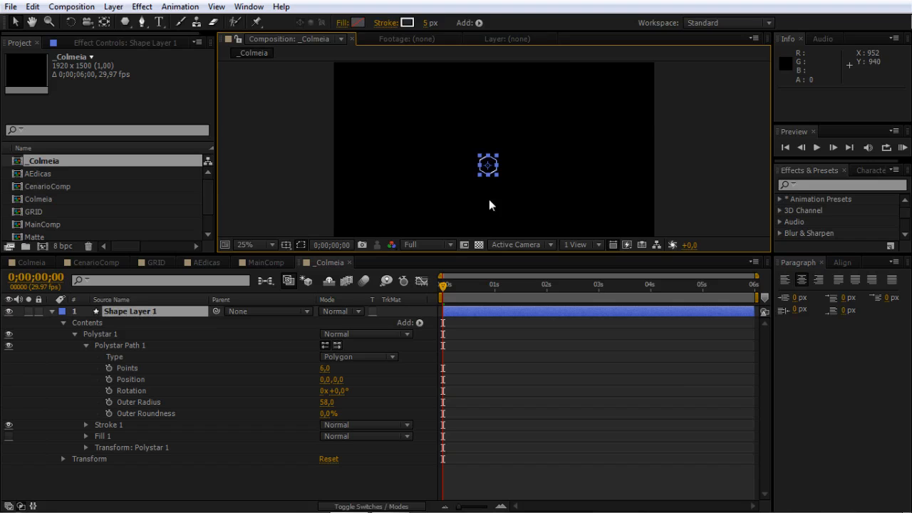
{"action": "left_click", "coordinate": [342, 23]}
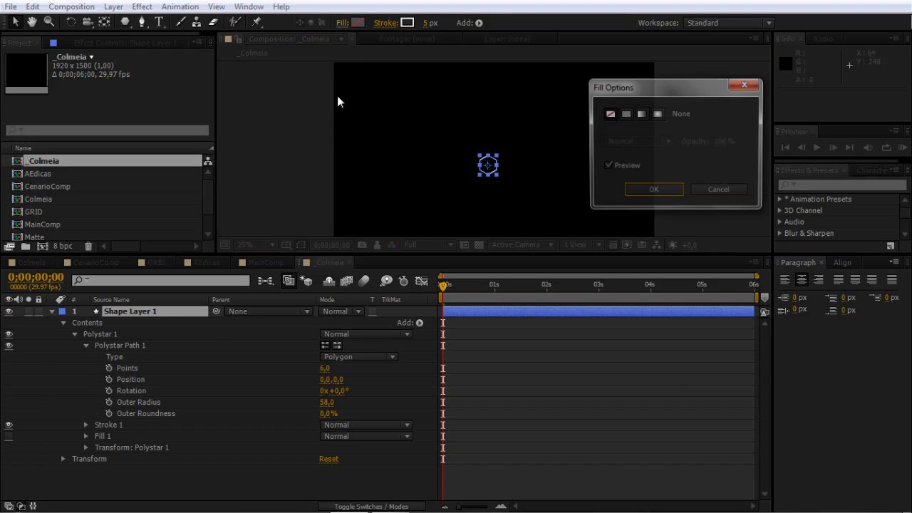
{"action": "left_click", "coordinate": [610, 115]}
{"action": "left_click", "coordinate": [653, 191]}
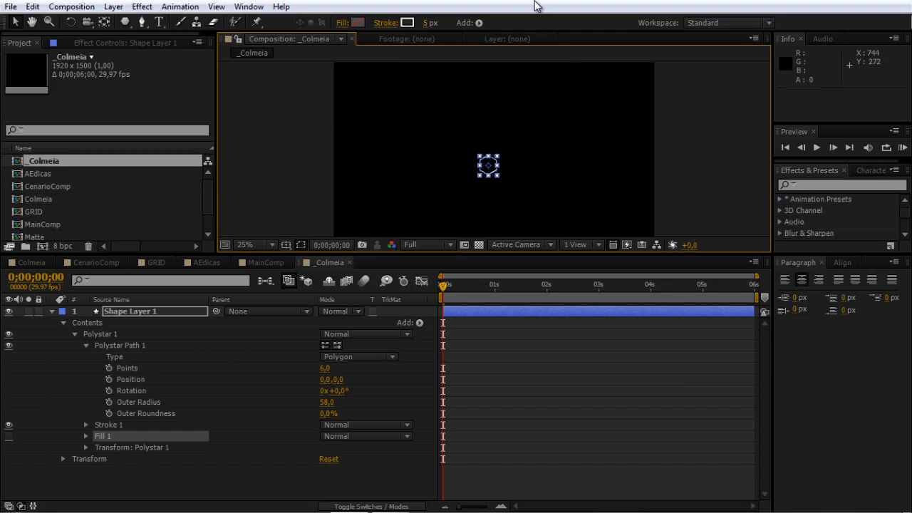
{"action": "left_click", "coordinate": [458, 228]}
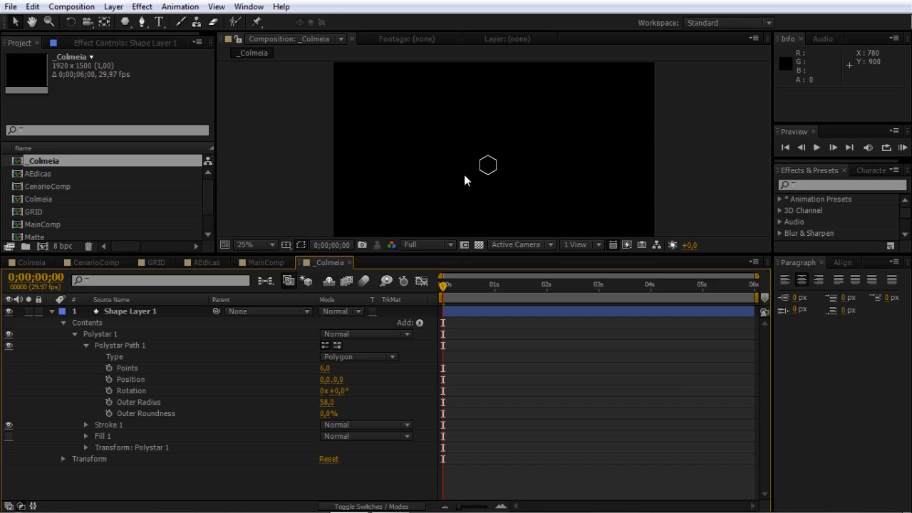
Add a Repeater to the shape layer's contents and expand its properties.
{"action": "left_click", "coordinate": [86, 345]}
{"action": "left_click", "coordinate": [420, 323]}
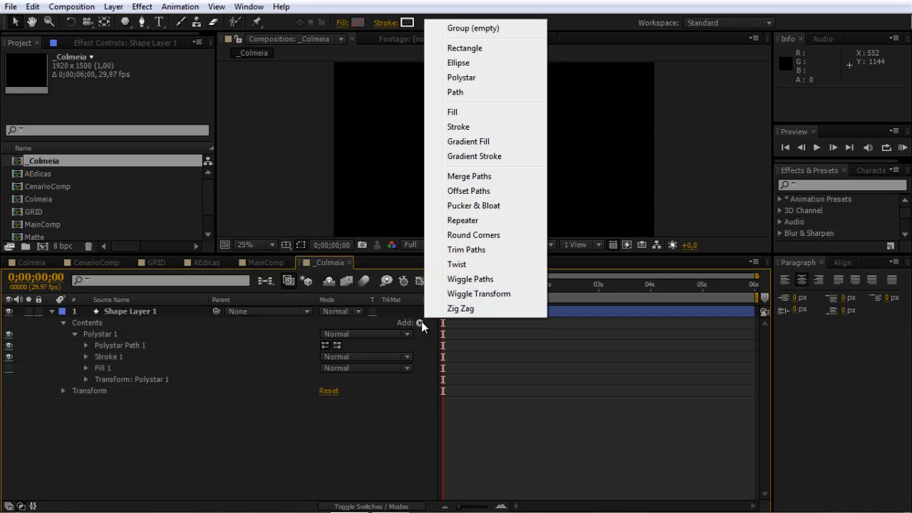
{"action": "left_click", "coordinate": [471, 220]}
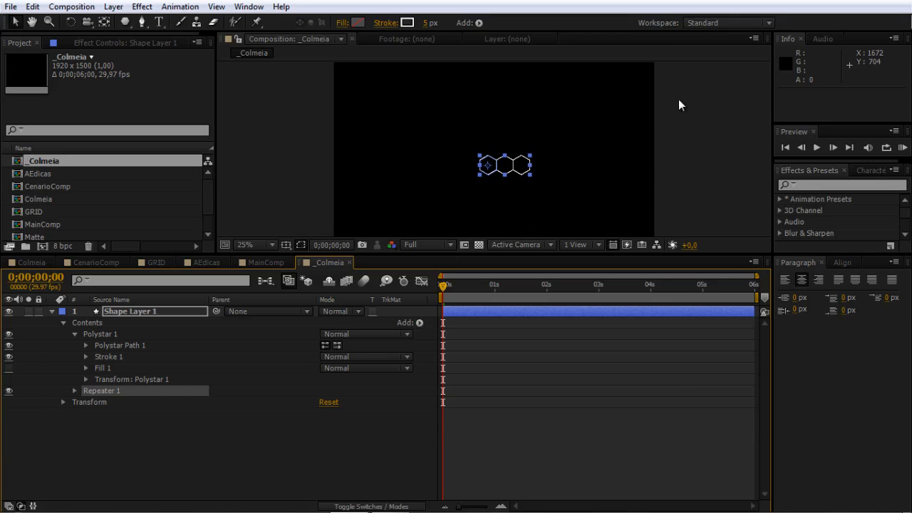
{"action": "left_click", "coordinate": [86, 345]}
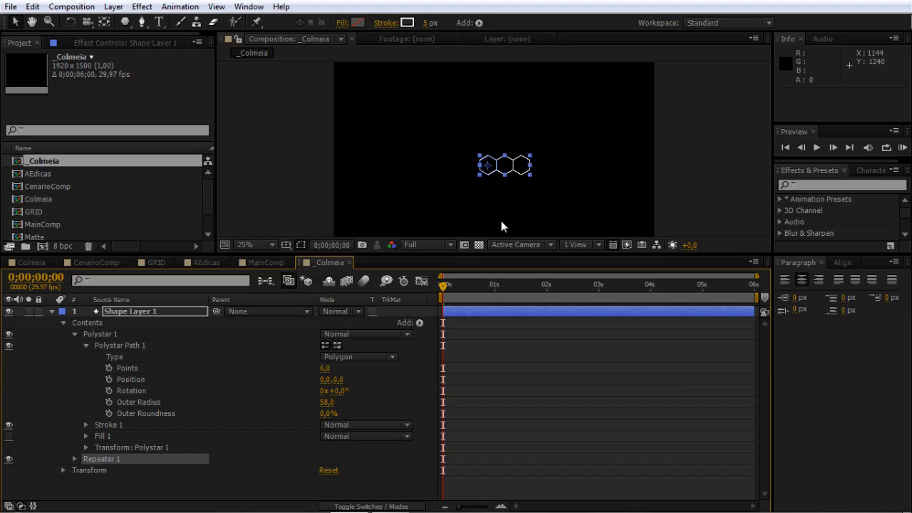
{"action": "left_click", "coordinate": [74, 460]}
{"action": "scroll", "coordinate": [112, 462], "scroll_direction": "down", "scroll_amount": 2}
Inspect up close how the edges of the repeated hexagons meet.
{"action": "key", "text": "z"}
{"action": "left_click", "coordinate": [507, 164]}
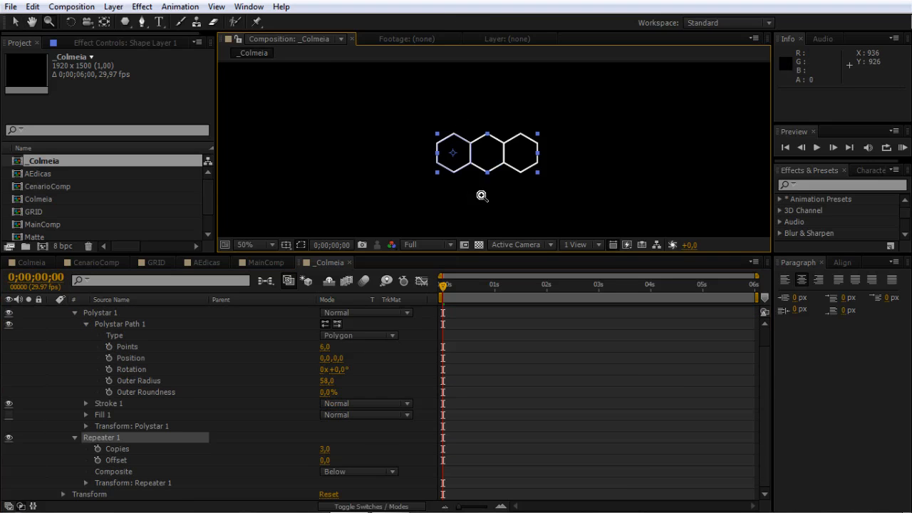
{"action": "key", "text": "v"}
{"action": "scroll", "coordinate": [633, 164], "scroll_direction": "up", "scroll_amount": 2}
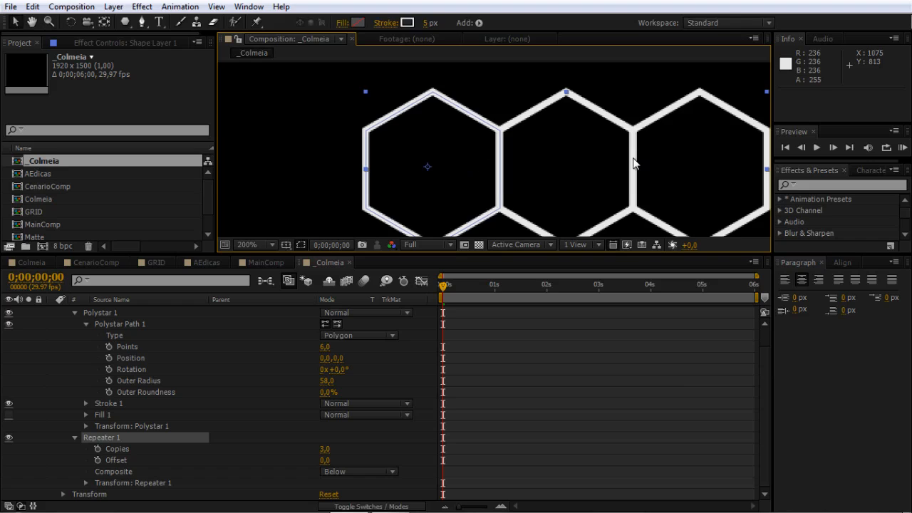
{"action": "key", "text": "z"}
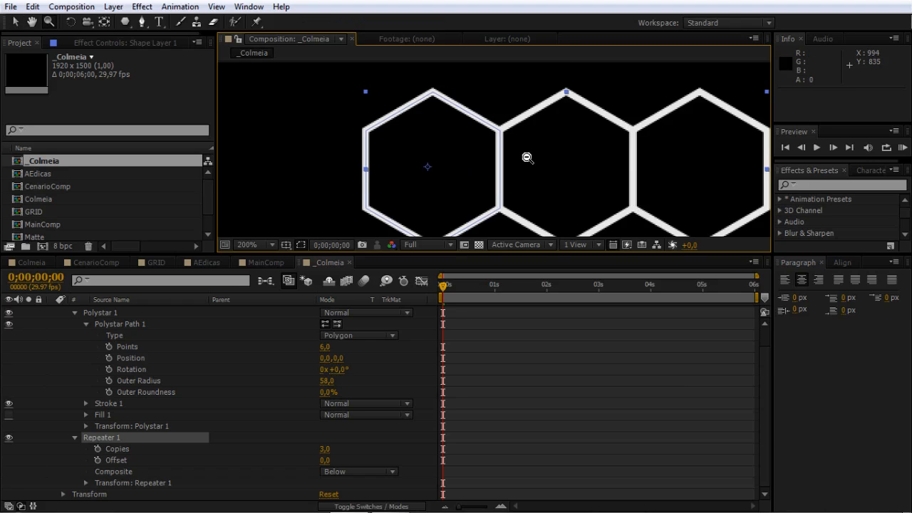
{"action": "left_click", "coordinate": [527, 157], "text": "alt"}
{"action": "left_click", "coordinate": [527, 157], "text": "alt"}
{"action": "left_click", "coordinate": [526, 157], "text": "alt"}
{"action": "key", "text": "v"}
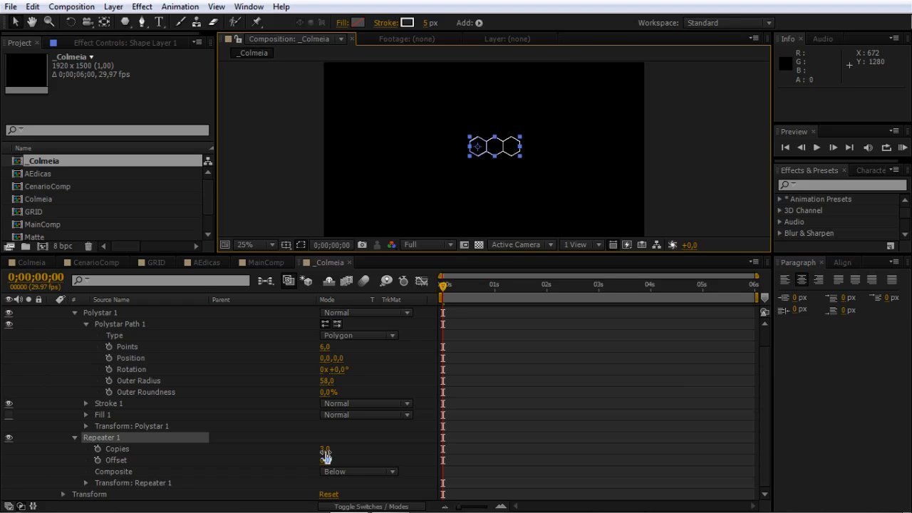
Set the repeater to 25 copies and move the hexagon row so it spans the full composition width.
{"action": "left_click", "coordinate": [324, 451]}
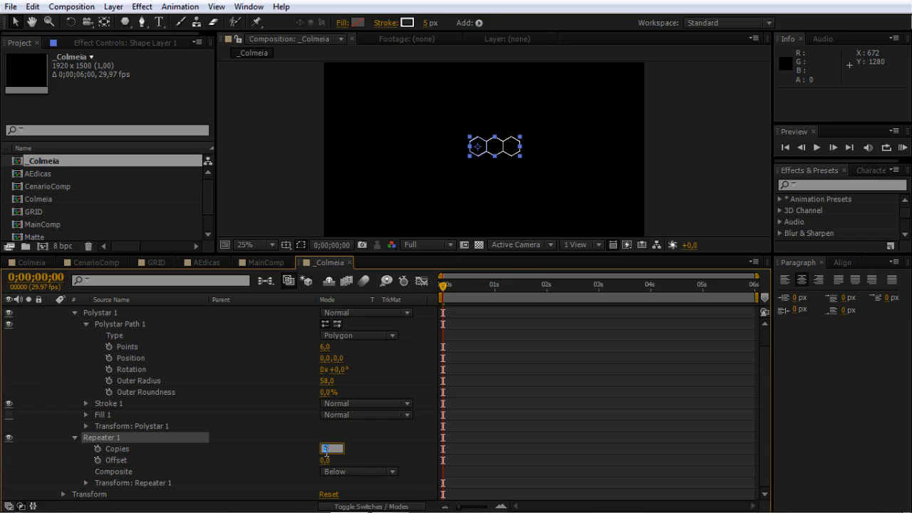
{"action": "type", "text": "25"}
{"action": "key", "text": "Return"}
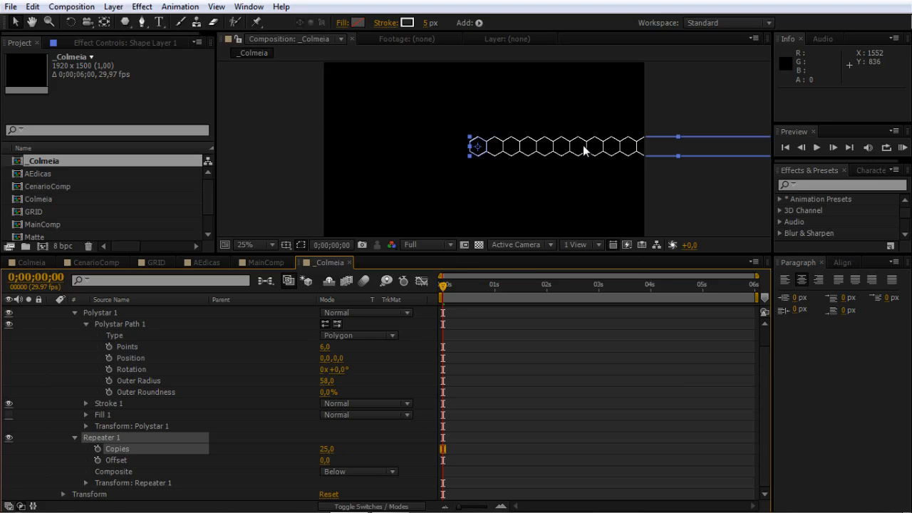
{"action": "left_click_drag", "start_coordinate": [585, 147], "coordinate": [390, 146]}
Duplicate Repeater 1 and set the duplicate's horizontal transform position to 0.
{"action": "left_click", "coordinate": [111, 439]}
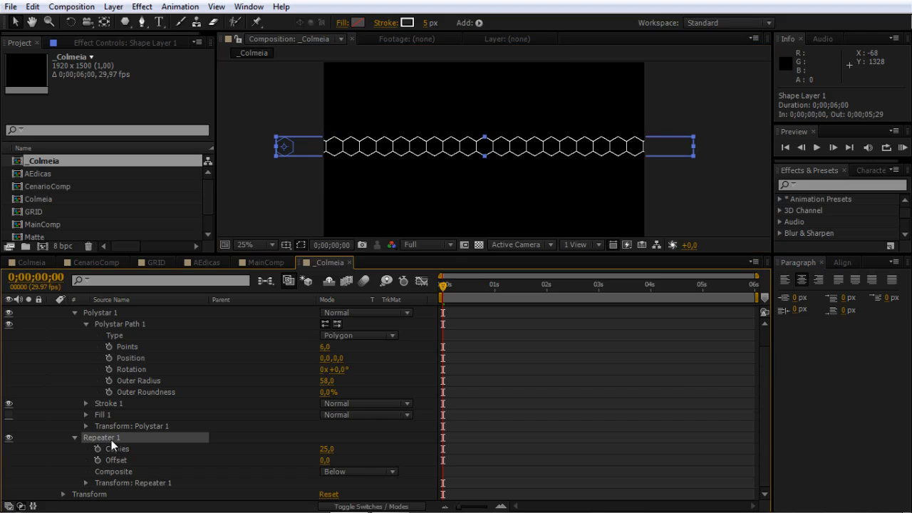
{"action": "key", "text": "ctrl+d"}
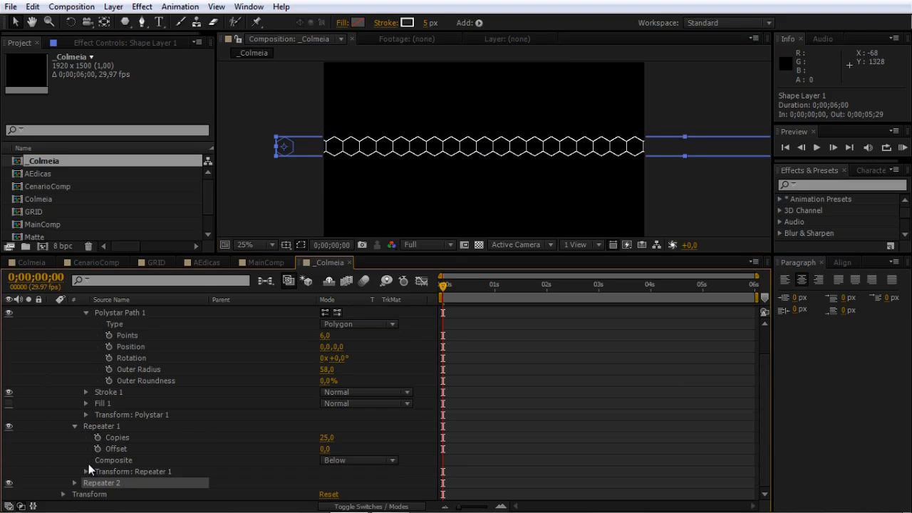
{"action": "left_click", "coordinate": [75, 484]}
{"action": "left_click", "coordinate": [85, 484]}
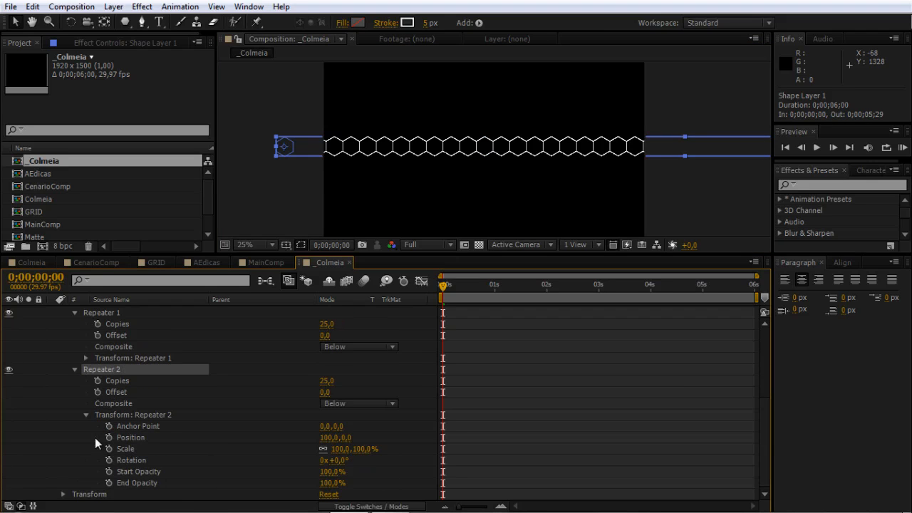
{"action": "left_click", "coordinate": [326, 438]}
{"action": "type", "text": "0"}
{"action": "key", "text": "Return"}
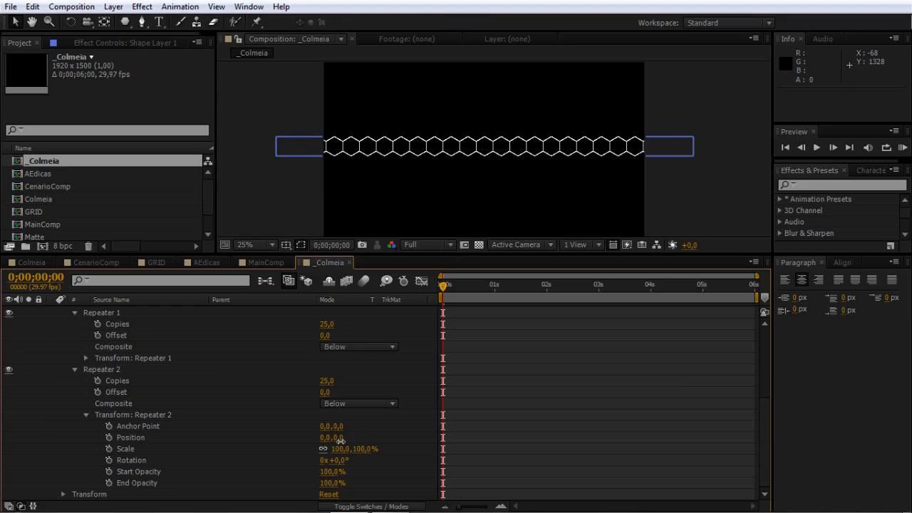
Set Repeater 2's vertical transform position to 50, then increase it to 90,3 to space out the rows.
{"action": "left_click", "coordinate": [340, 438]}
{"action": "type", "text": "50"}
{"action": "key", "text": "Return"}
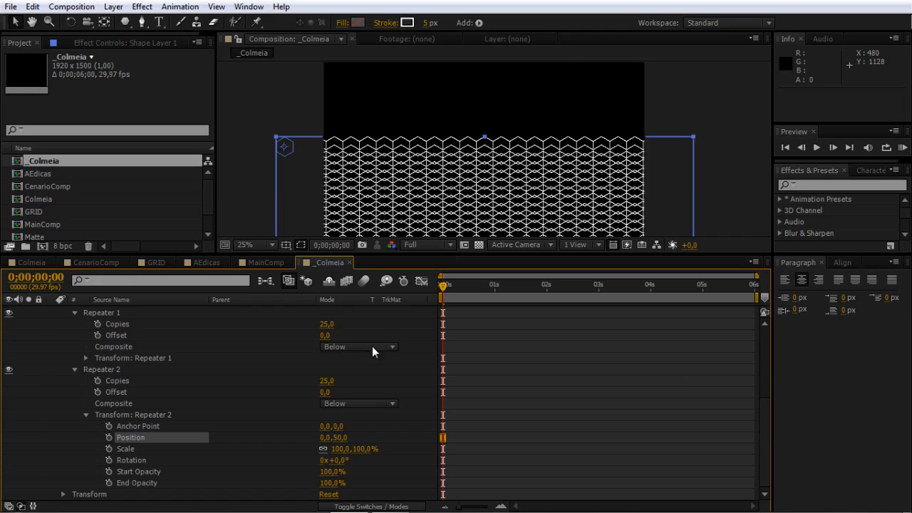
{"action": "key", "text": "period"}
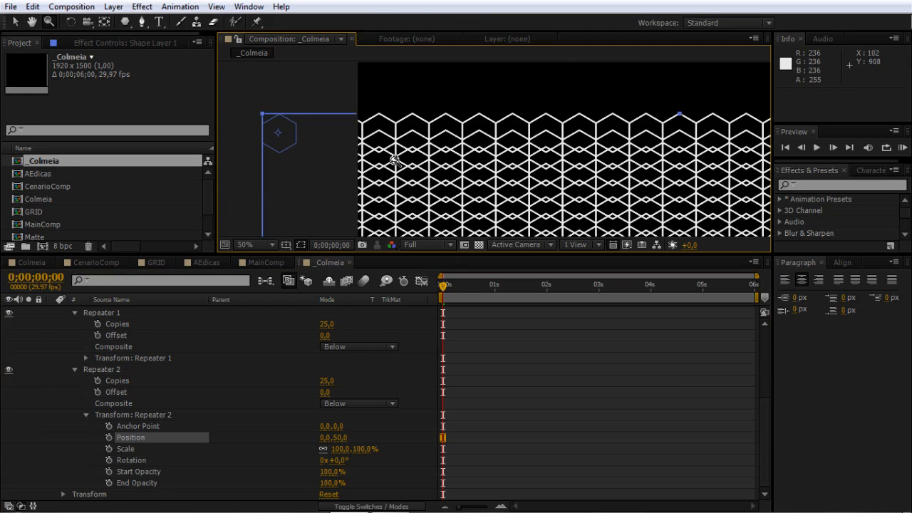
{"action": "left_click_drag", "start_coordinate": [347, 439], "coordinate": [620, 437]}
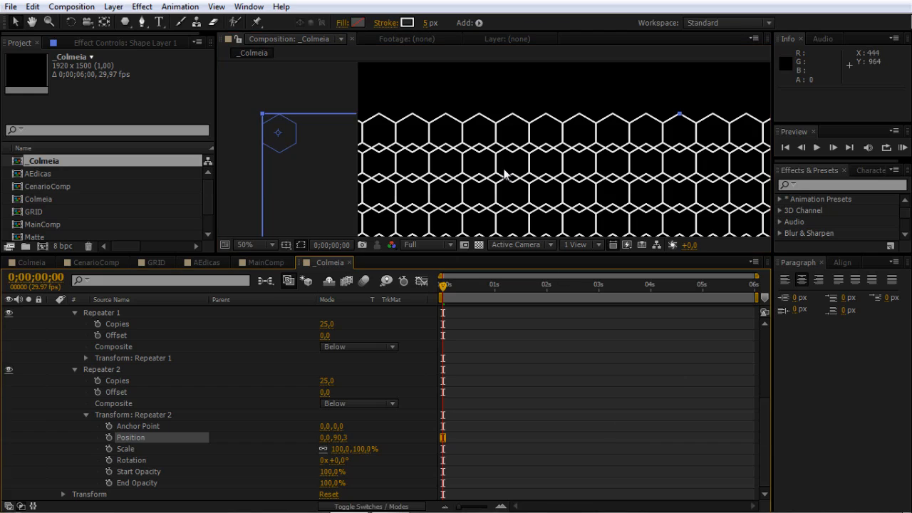
Offset Repeater 2's horizontal position to 49 so the hexagon rows interlock as a honeycomb.
{"action": "key", "text": "z"}
{"action": "left_click", "coordinate": [462, 153]}
{"action": "left_click", "coordinate": [464, 155]}
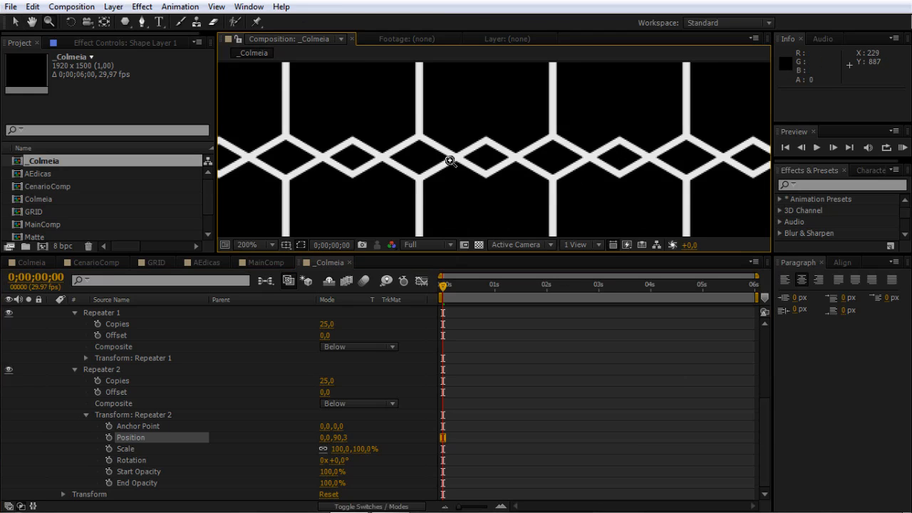
{"action": "key", "text": "v"}
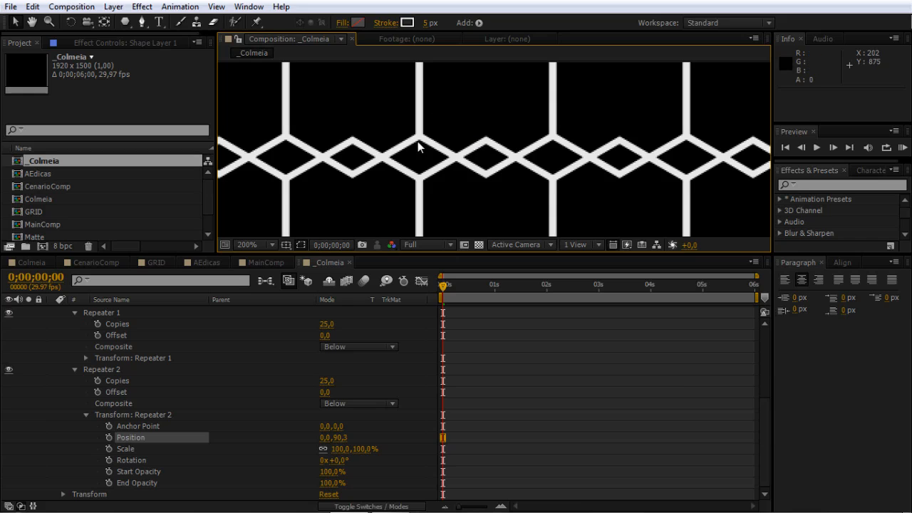
{"action": "left_click_drag", "start_coordinate": [325, 438], "coordinate": [362, 444]}
{"action": "key", "text": "z"}
{"action": "left_click", "coordinate": [529, 181], "text": "alt"}
{"action": "left_click", "coordinate": [530, 181], "text": "alt"}
{"action": "left_click", "coordinate": [530, 181], "text": "alt"}
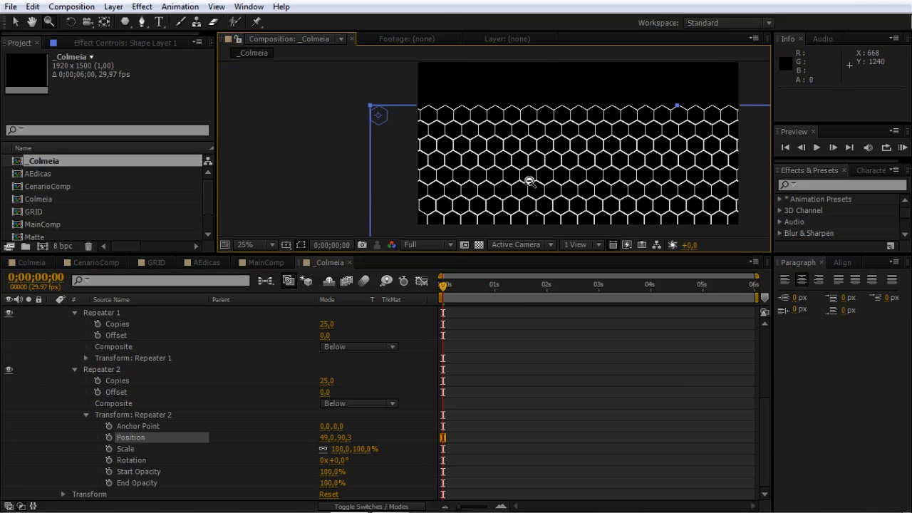
Move the honeycomb layer up and left to about -636, 34 so it fills the whole composition frame.
{"action": "key", "text": "v"}
{"action": "left_click_drag", "start_coordinate": [558, 174], "coordinate": [558, 142]}
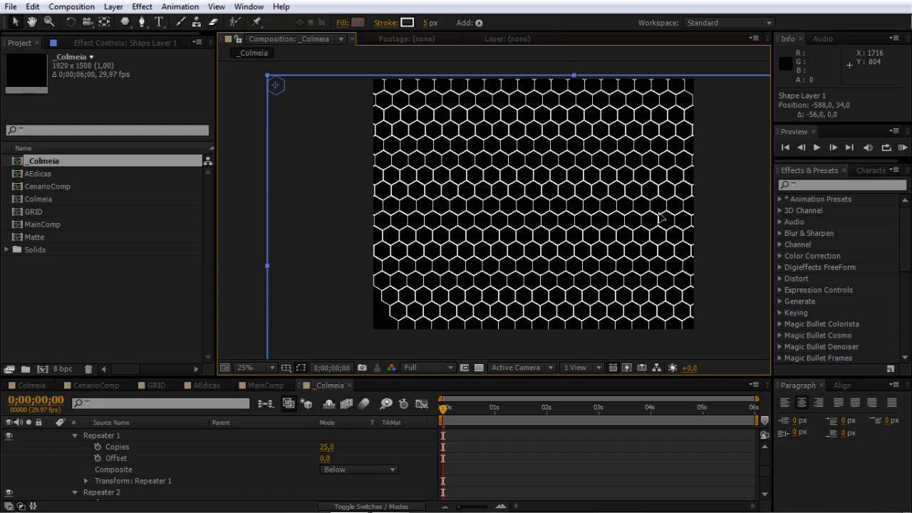
{"action": "left_click_drag", "start_coordinate": [662, 217], "coordinate": [652, 217]}
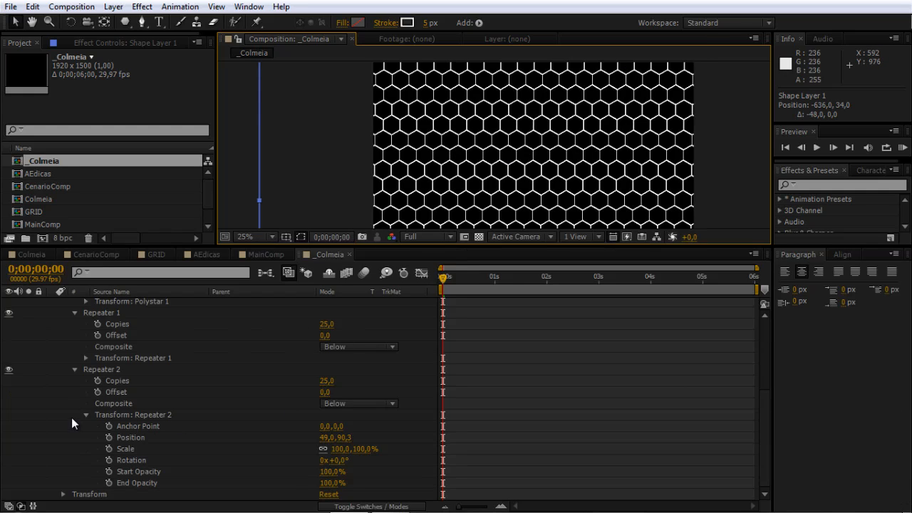
{"action": "scroll", "coordinate": [149, 401], "scroll_direction": "up", "scroll_amount": 5}
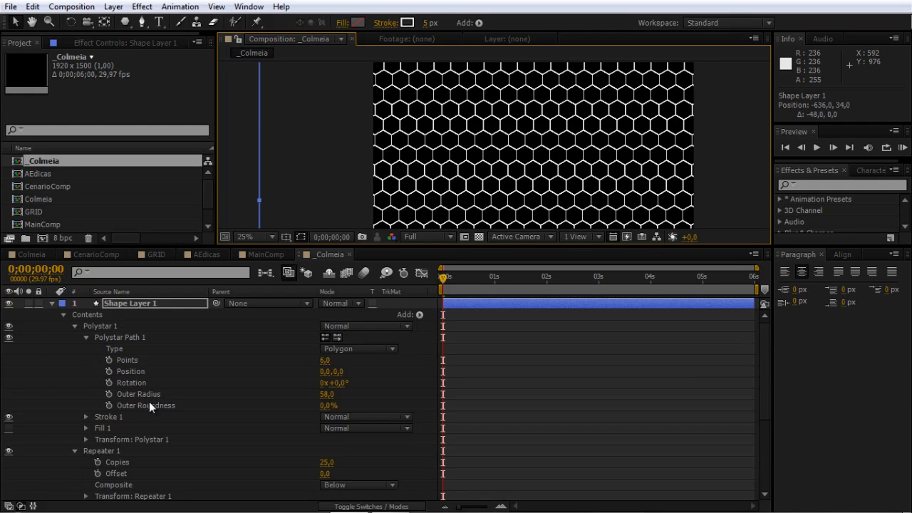
Show the title/action safe guides and draw a centred circular mask on the honeycomb shape layer, using the Ellipse tool in mask mode.
{"action": "left_click", "coordinate": [52, 304]}
{"action": "left_click", "coordinate": [364, 324]}
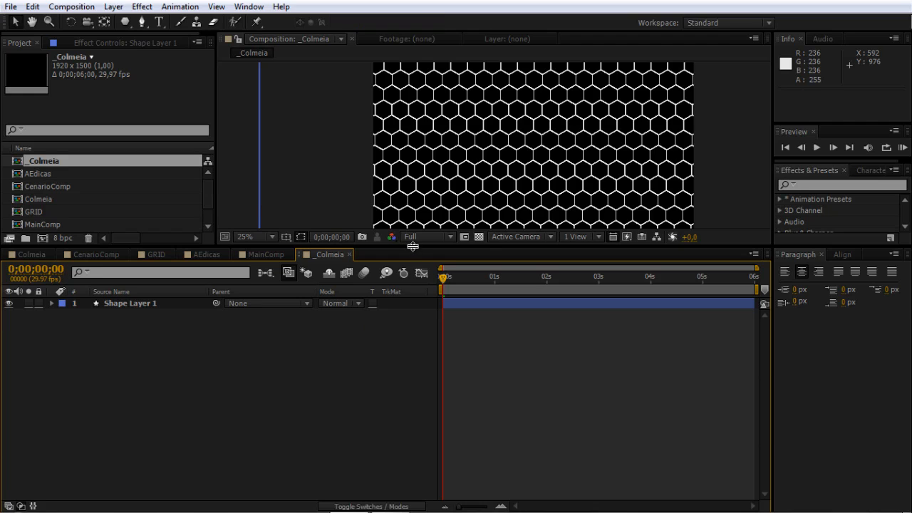
{"action": "left_click_drag", "start_coordinate": [413, 247], "coordinate": [406, 401]}
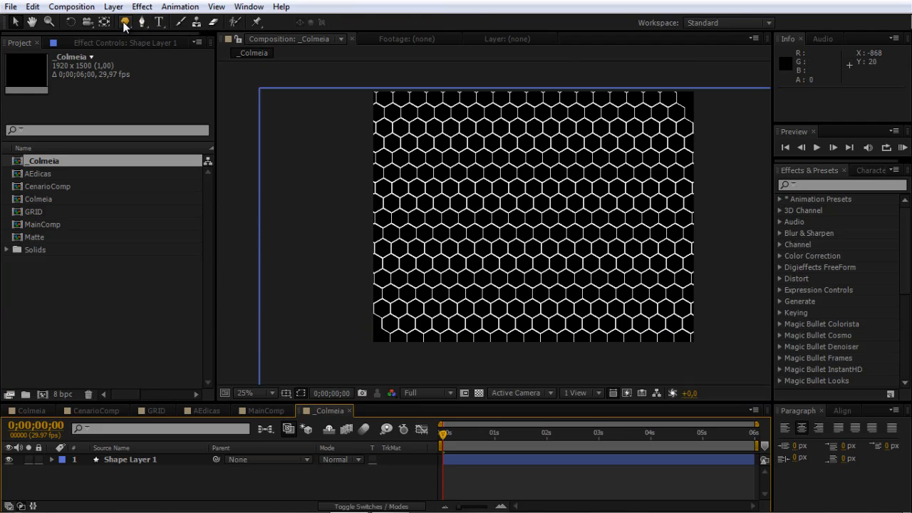
{"action": "mouse_move", "coordinate": [123, 22]}
{"action": "left_mouse_down"}
{"action": "mouse_move", "coordinate": [180, 40]}
{"action": "mouse_move", "coordinate": [186, 52]}
{"action": "left_mouse_up"}
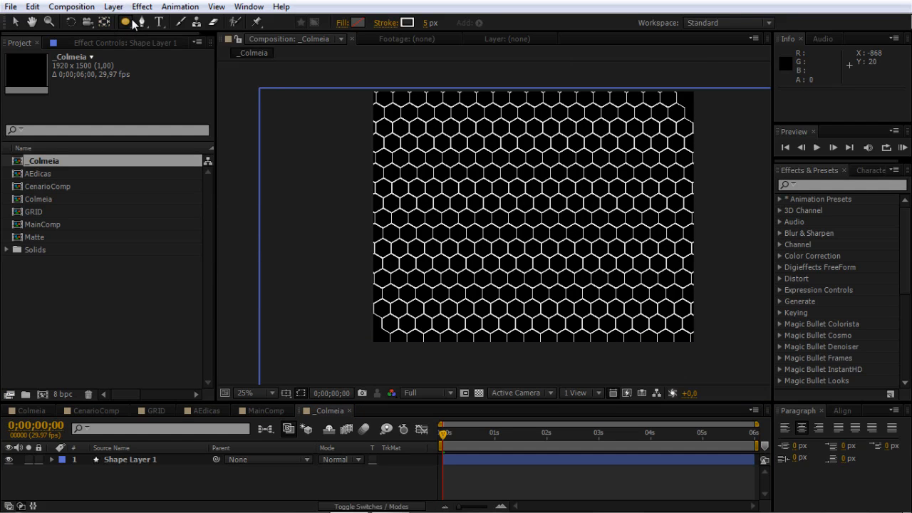
{"action": "left_click", "coordinate": [136, 462]}
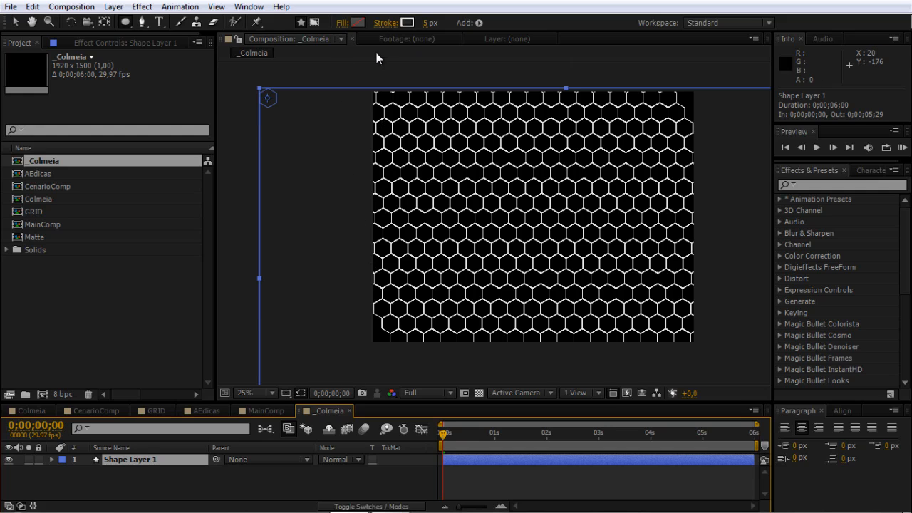
{"action": "left_click", "coordinate": [315, 24]}
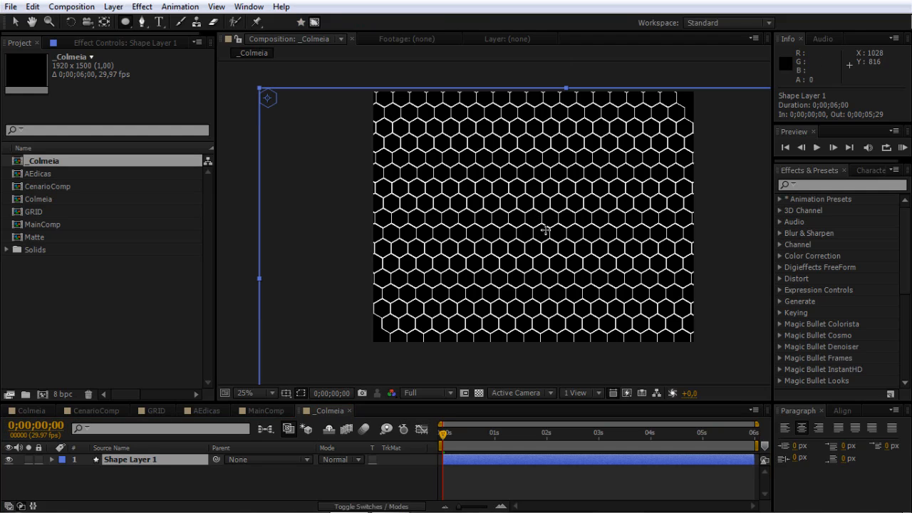
{"action": "left_click", "coordinate": [285, 393]}
{"action": "left_click", "coordinate": [319, 407]}
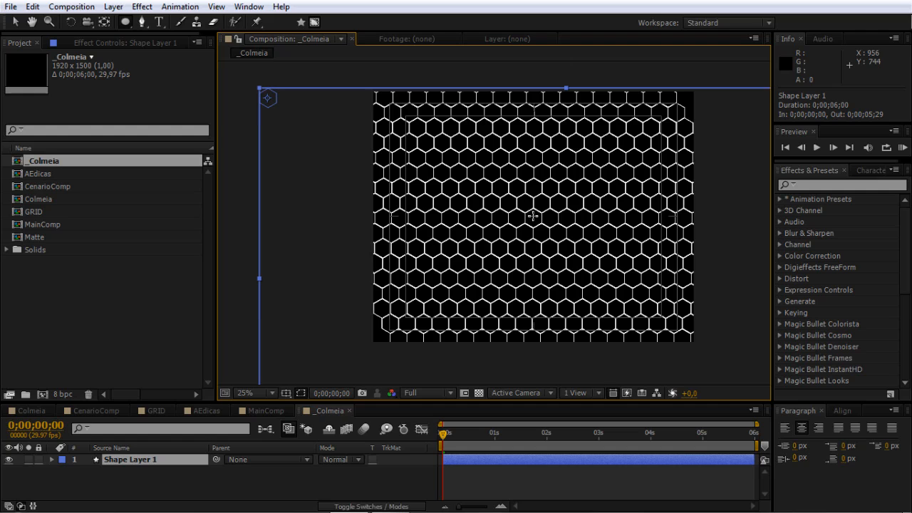
{"action": "left_click_drag", "start_coordinate": [534, 215], "coordinate": [635, 289]}
{"action": "key", "text": "v"}
Set the feather of the honeycomb layer's Mask 1 to 500 pixels.
{"action": "left_click_drag", "start_coordinate": [289, 401], "coordinate": [310, 266]}
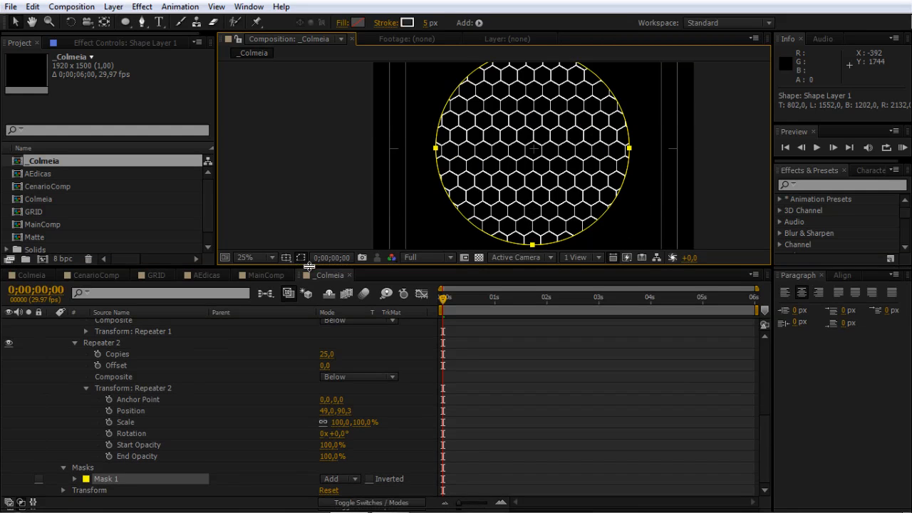
{"action": "left_click", "coordinate": [74, 482]}
{"action": "scroll", "coordinate": [86, 470], "scroll_direction": "down", "scroll_amount": 1}
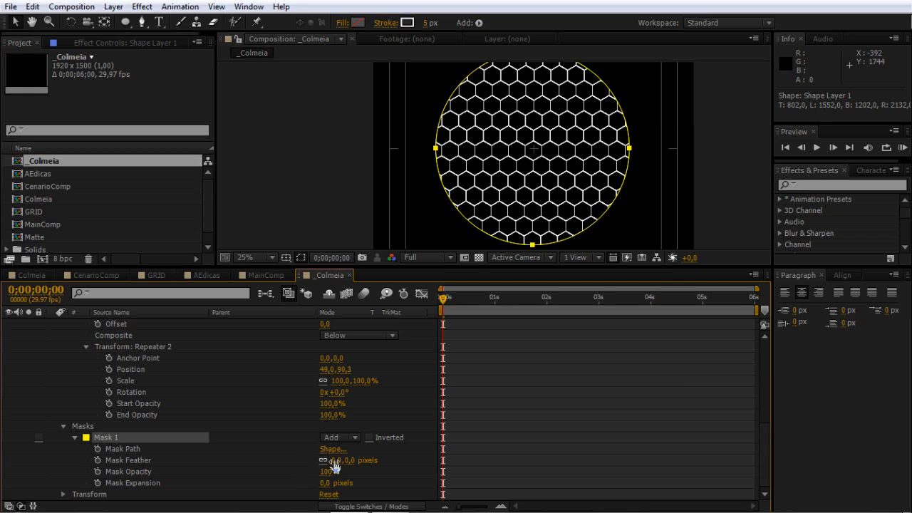
{"action": "left_click", "coordinate": [326, 461]}
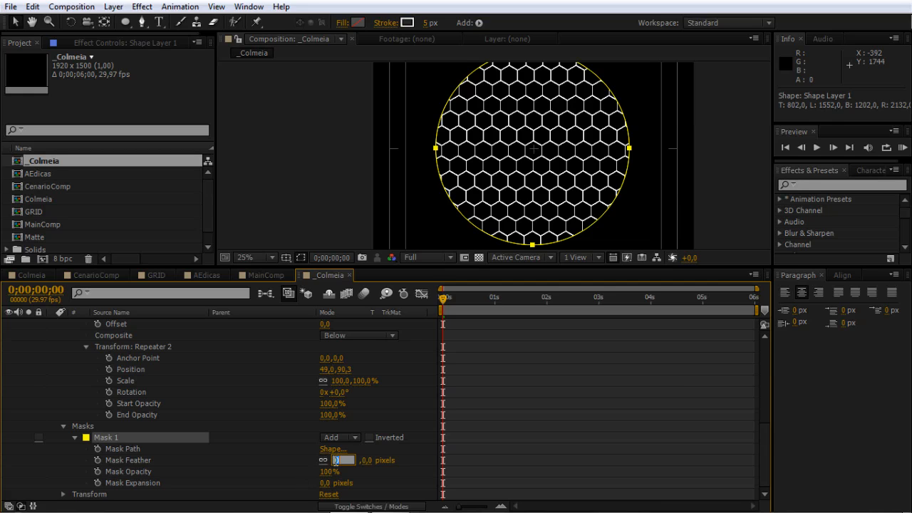
{"action": "type", "text": "500"}
{"action": "key", "text": "Return"}
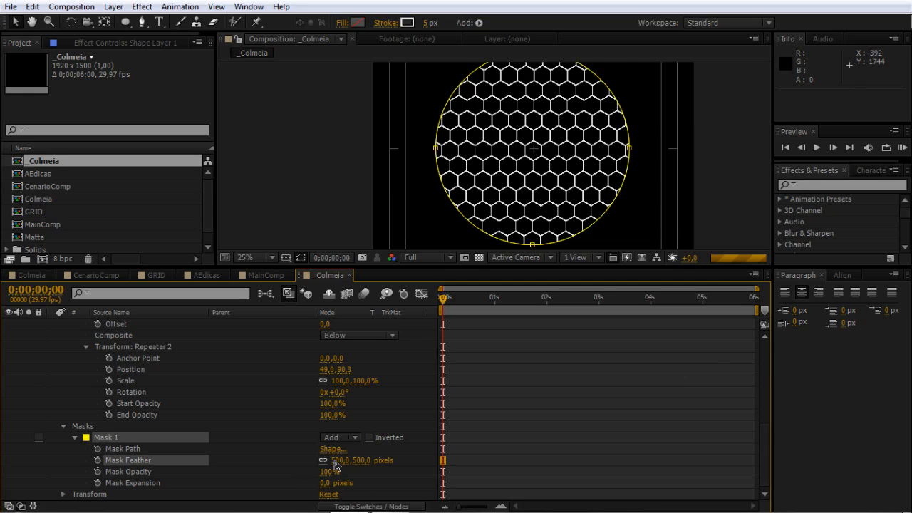
Contract Mask 1 with a negative mask expansion to make the honeycomb fade closer to its centre.
{"action": "key", "text": "z"}
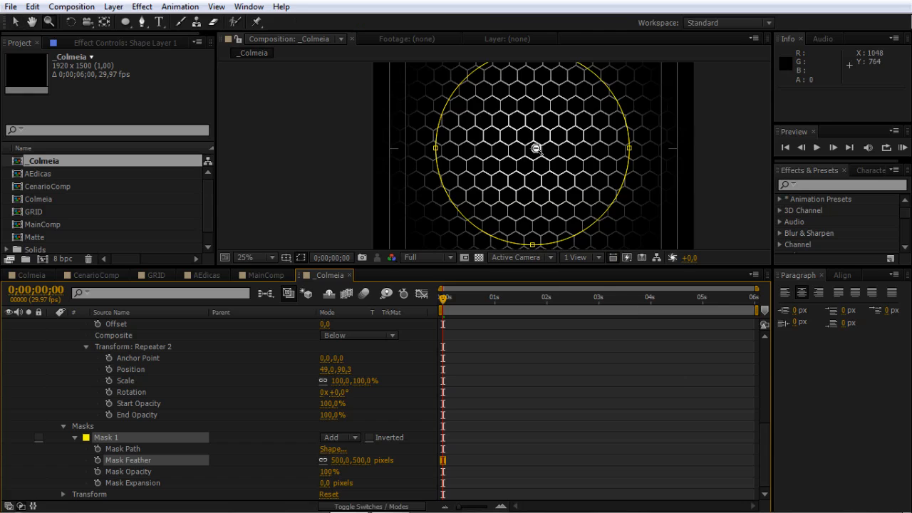
{"action": "left_click", "coordinate": [533, 148], "text": "alt"}
{"action": "left_click", "coordinate": [491, 151]}
{"action": "key", "text": "v"}
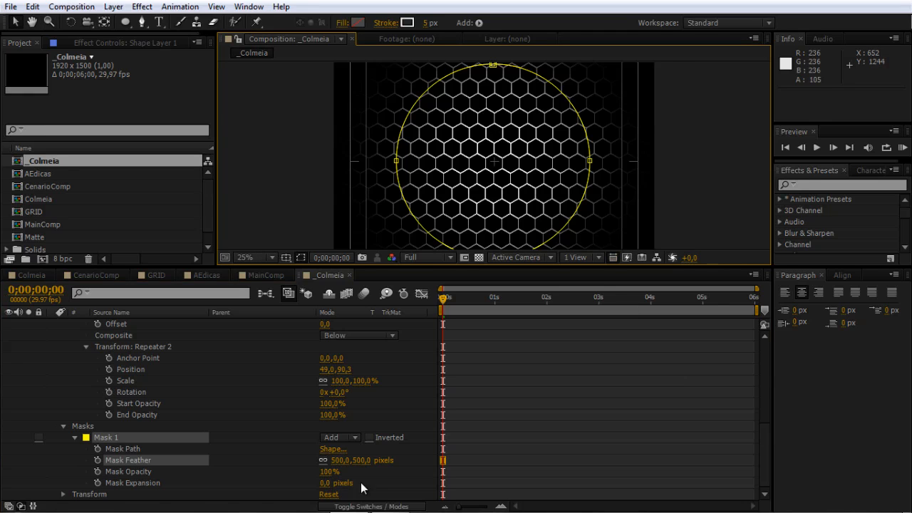
{"action": "left_click_drag", "start_coordinate": [325, 483], "coordinate": [253, 483]}
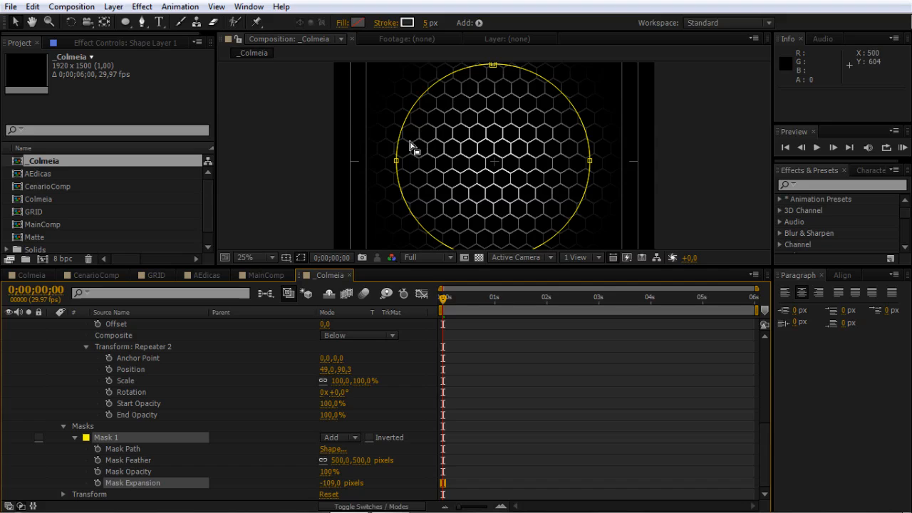
{"action": "left_click", "coordinate": [332, 483]}
{"action": "type", "text": "-2"}
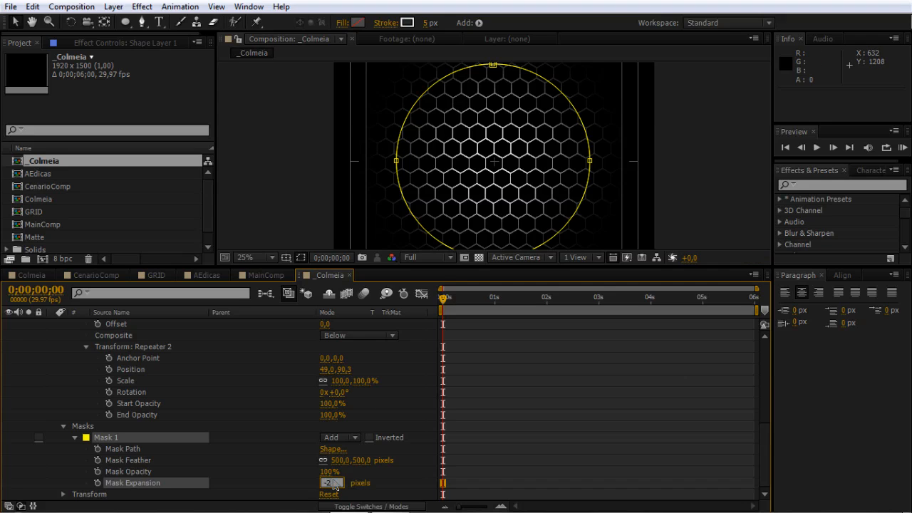
{"action": "key", "text": "Return"}
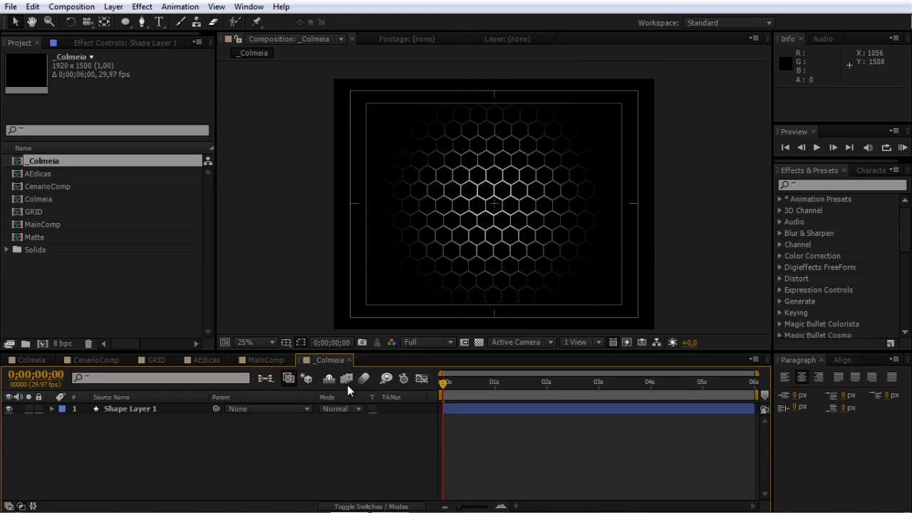
Create a new composition named CenarioComp with the HDV/HDTV 720 29.97 preset.
{"action": "key", "text": "ctrl+n"}
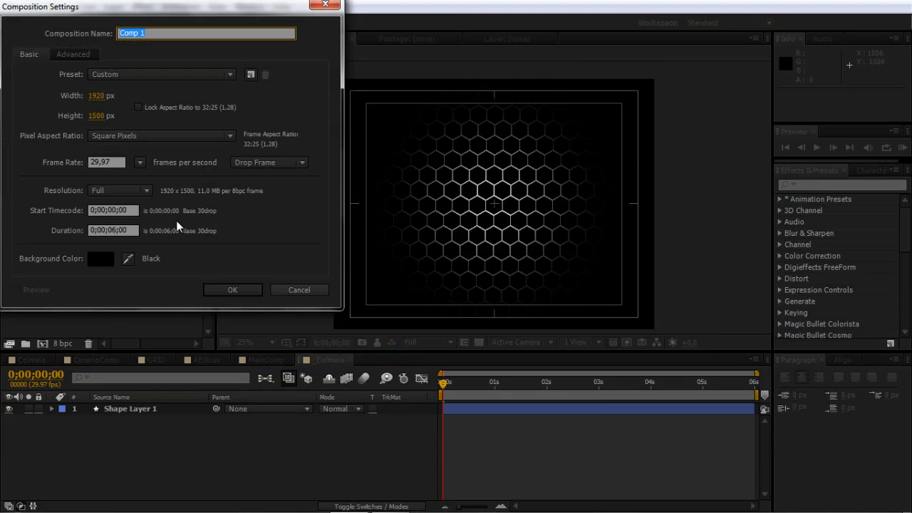
{"action": "left_click", "coordinate": [162, 74]}
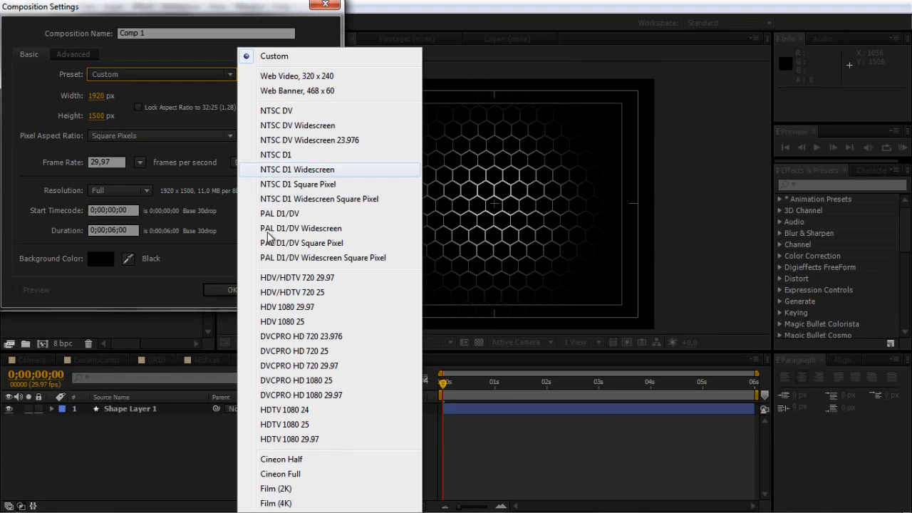
{"action": "left_click", "coordinate": [285, 279]}
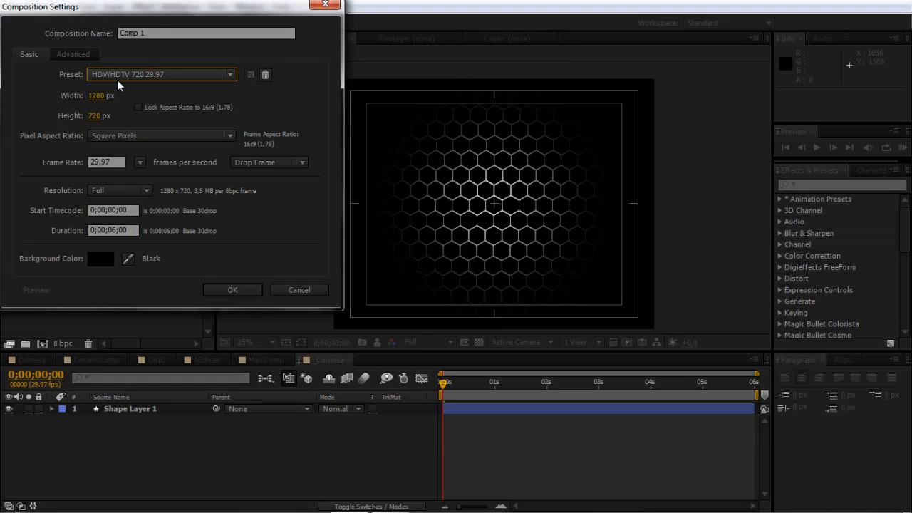
{"action": "left_click", "coordinate": [145, 34]}
{"action": "left_click_drag", "start_coordinate": [142, 36], "coordinate": [94, 33]}
{"action": "type", "text": "Cenario"}
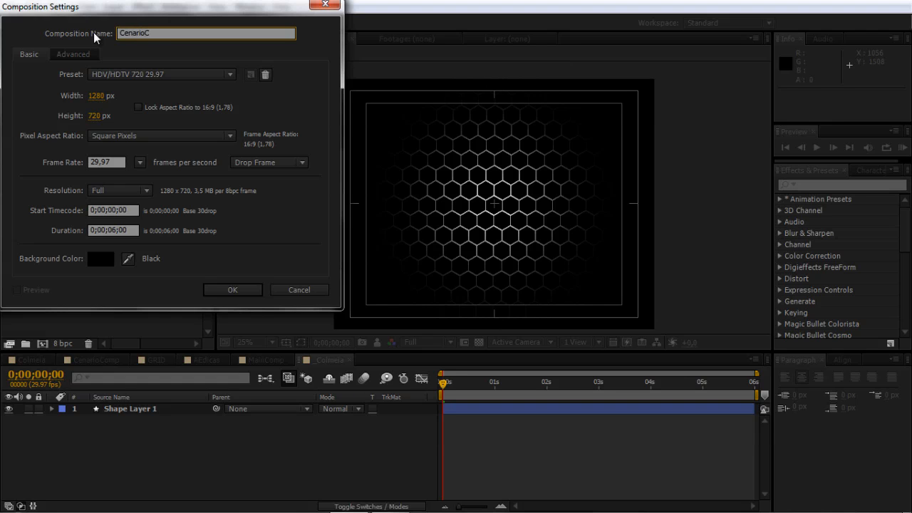
{"action": "left_click", "coordinate": [251, 292]}
Add the _Colmeia composition as a layer in the new CenarioComp and reveal its Scale property.
{"action": "left_click", "coordinate": [26, 158]}
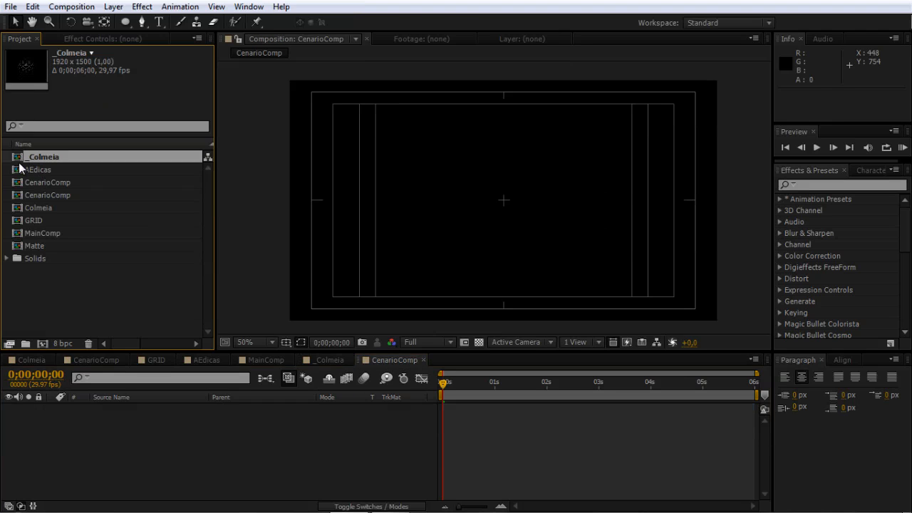
{"action": "left_click_drag", "start_coordinate": [120, 447], "coordinate": [121, 448]}
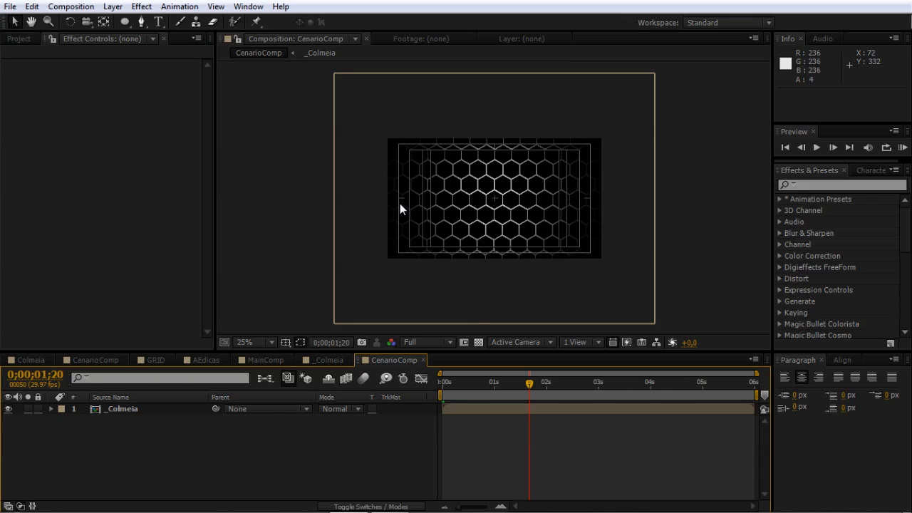
{"action": "left_click", "coordinate": [118, 409]}
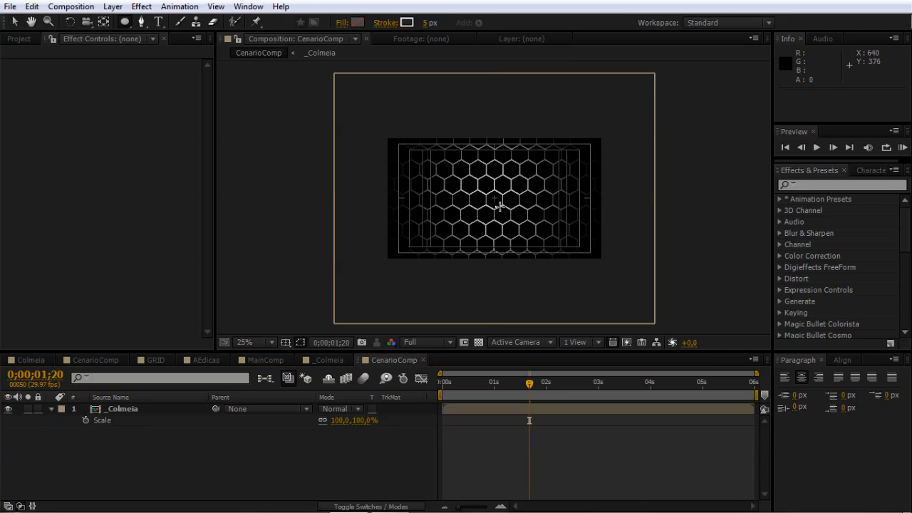
Draw an unfilled, stroked circle about 360 px wide from the composition's centre on a new shape layer.
{"action": "left_click_drag", "start_coordinate": [127, 22], "coordinate": [153, 39]}
{"action": "left_click", "coordinate": [379, 446]}
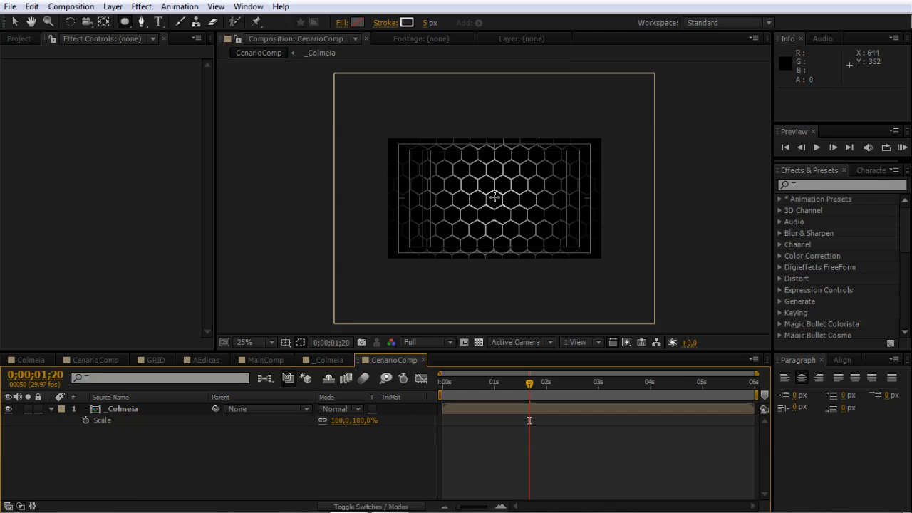
{"action": "left_click_drag", "start_coordinate": [494, 198], "coordinate": [524, 222]}
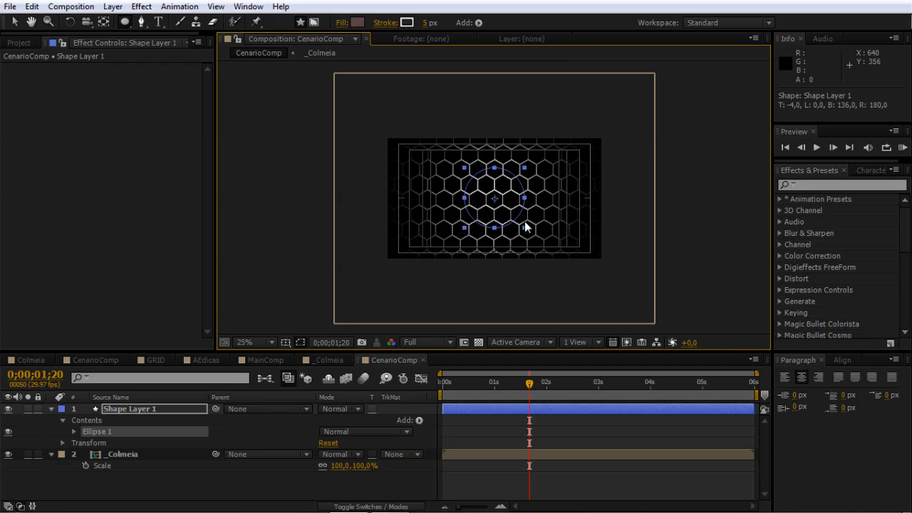
Set the circle's Ellipse Path 1 size to 720 by 720.
{"action": "left_click", "coordinate": [75, 432]}
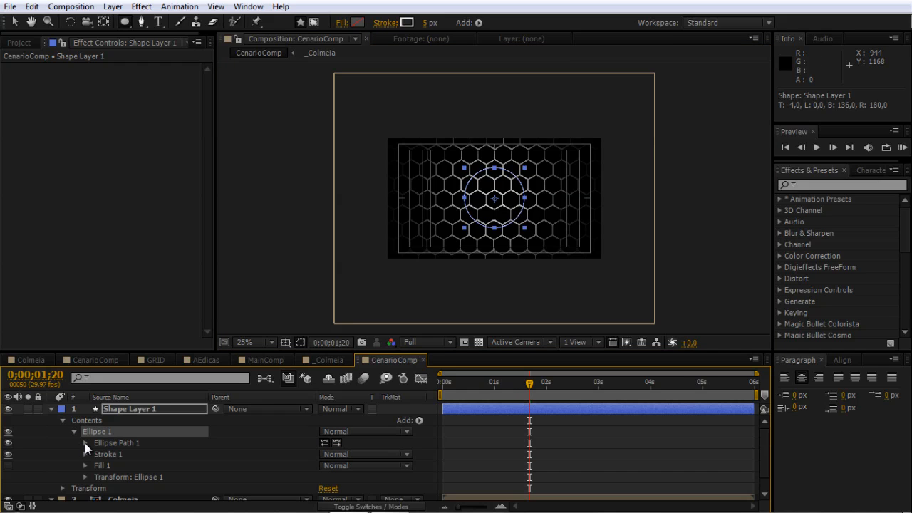
{"action": "left_click", "coordinate": [85, 442]}
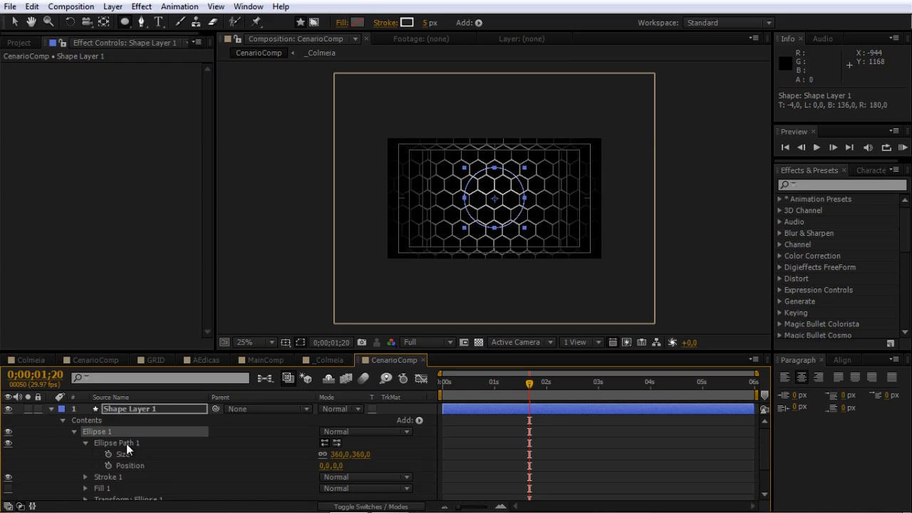
{"action": "left_click", "coordinate": [338, 454]}
{"action": "type", "text": "720"}
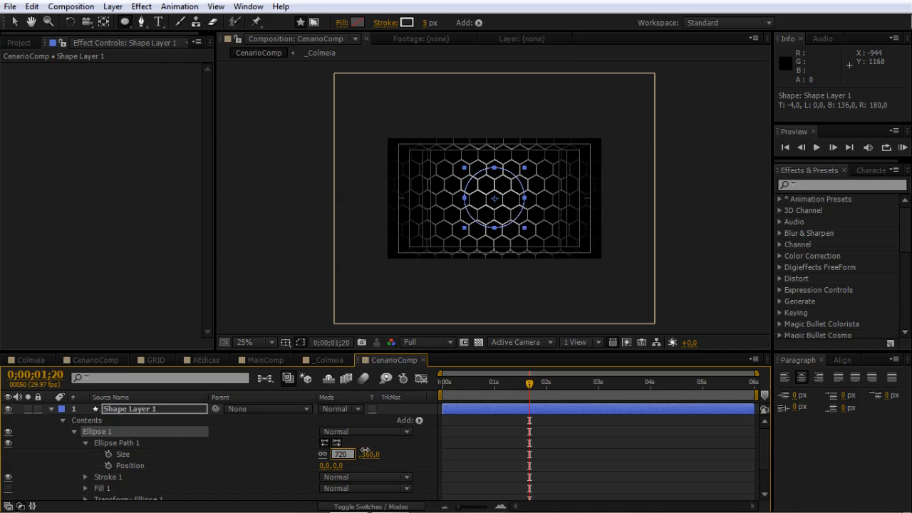
{"action": "key", "text": "Tab"}
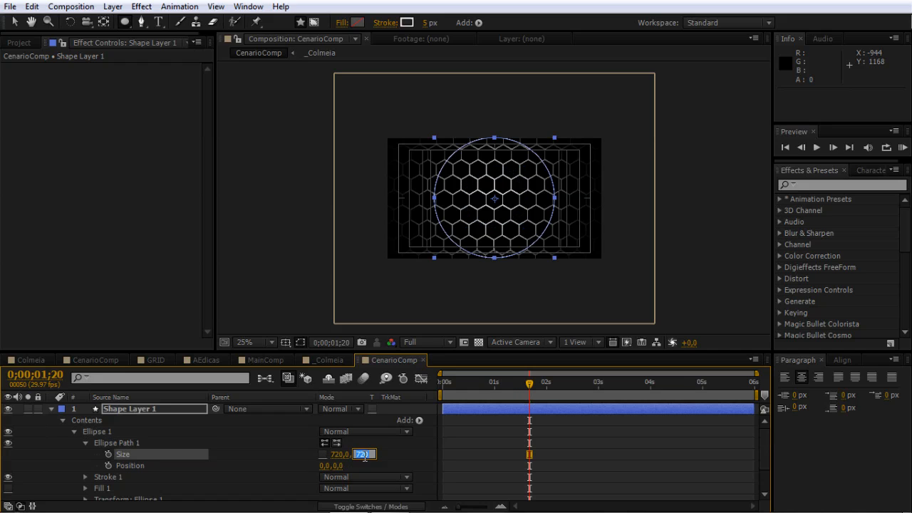
{"action": "left_click", "coordinate": [404, 462]}
Duplicate Ellipse Path 1 inside the circle's Ellipse 1 group.
{"action": "key", "text": "z"}
{"action": "left_click", "coordinate": [493, 201]}
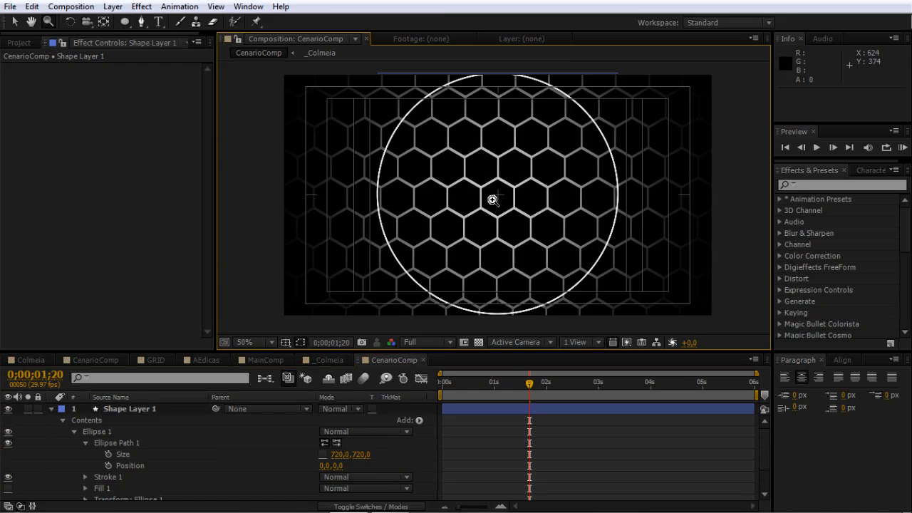
{"action": "left_click", "coordinate": [485, 230], "text": "alt"}
{"action": "key", "text": "v"}
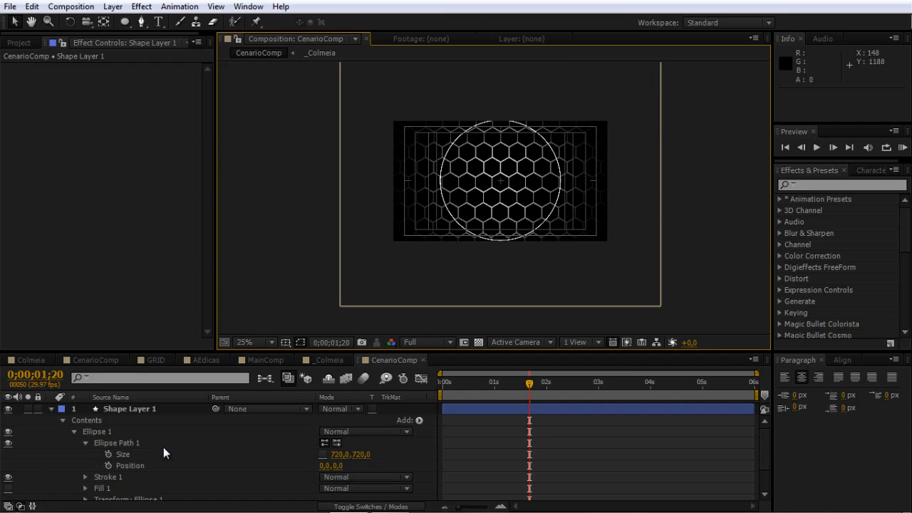
{"action": "left_click", "coordinate": [75, 432]}
{"action": "left_click", "coordinate": [72, 431]}
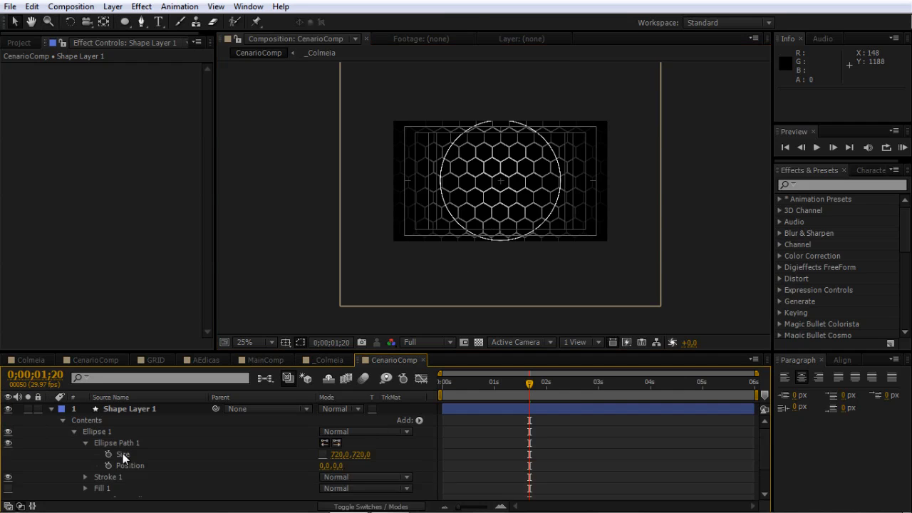
{"action": "scroll", "coordinate": [98, 436], "scroll_direction": "down", "scroll_amount": 1}
{"action": "left_click", "coordinate": [85, 437]}
{"action": "left_click", "coordinate": [124, 436]}
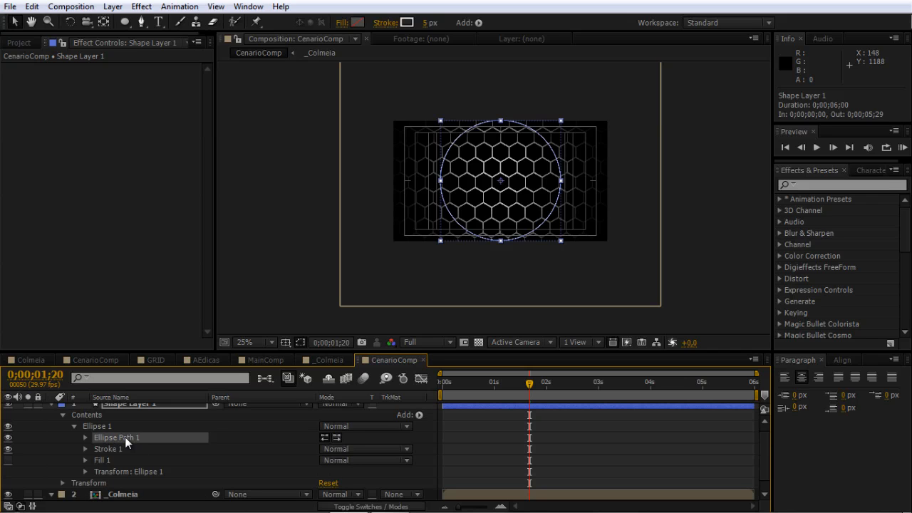
{"action": "key", "text": "ctrl+d"}
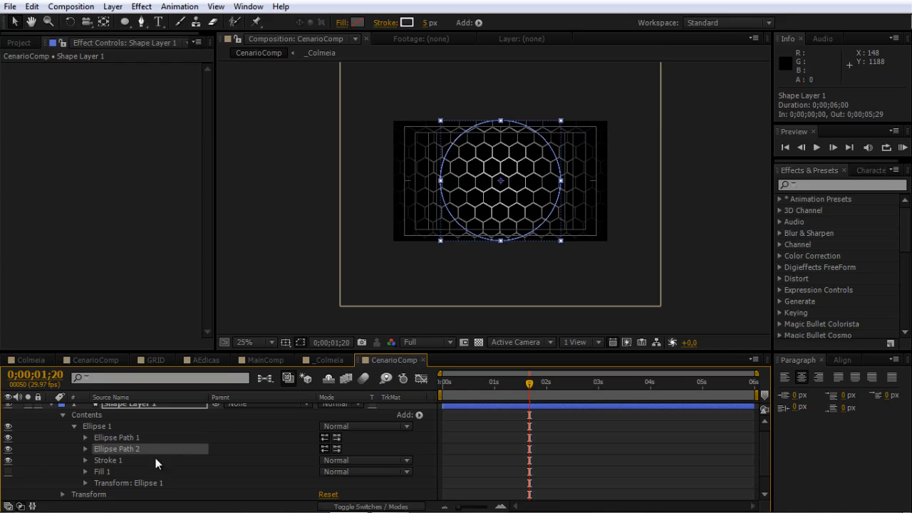
Set the duplicated circle's Ellipse Path 2 size to 300 by 300.
{"action": "left_click", "coordinate": [85, 449]}
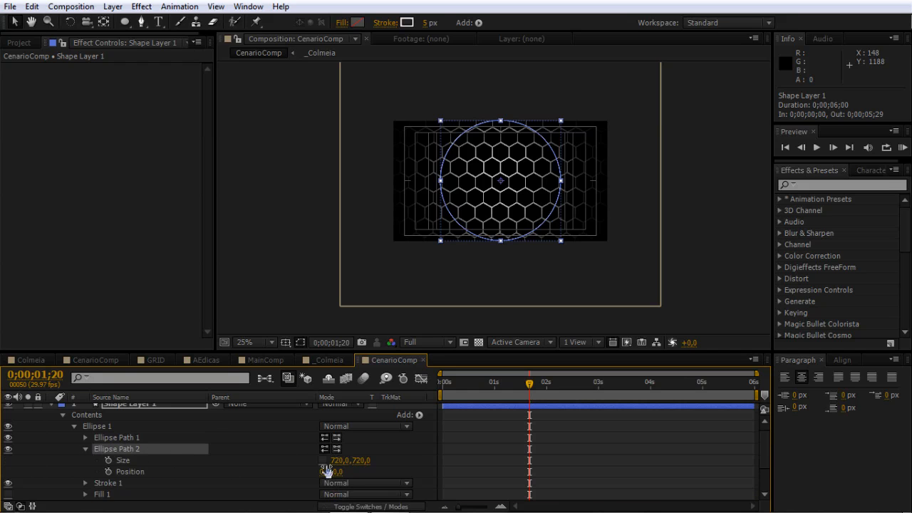
{"action": "left_click", "coordinate": [339, 460]}
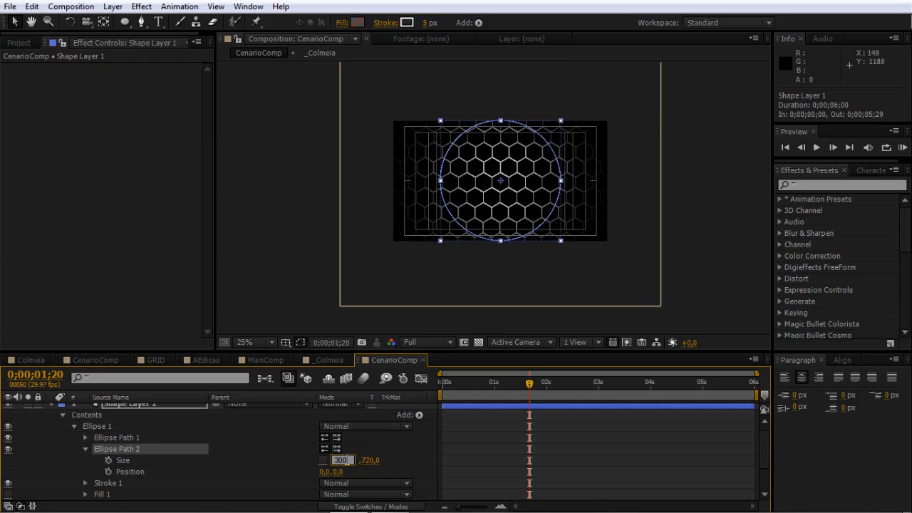
{"action": "type", "text": "300"}
{"action": "key", "text": "Return"}
{"action": "left_click", "coordinate": [364, 461]}
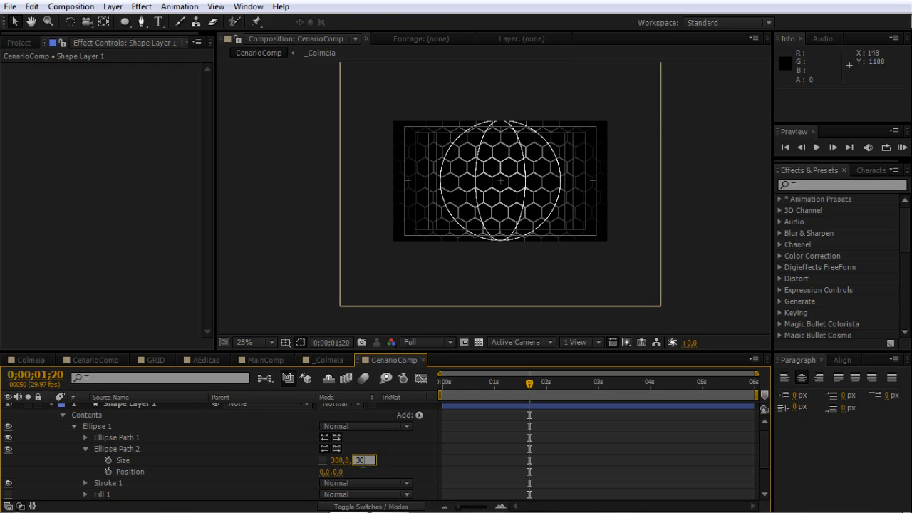
{"action": "type", "text": "300"}
{"action": "key", "text": "Return"}
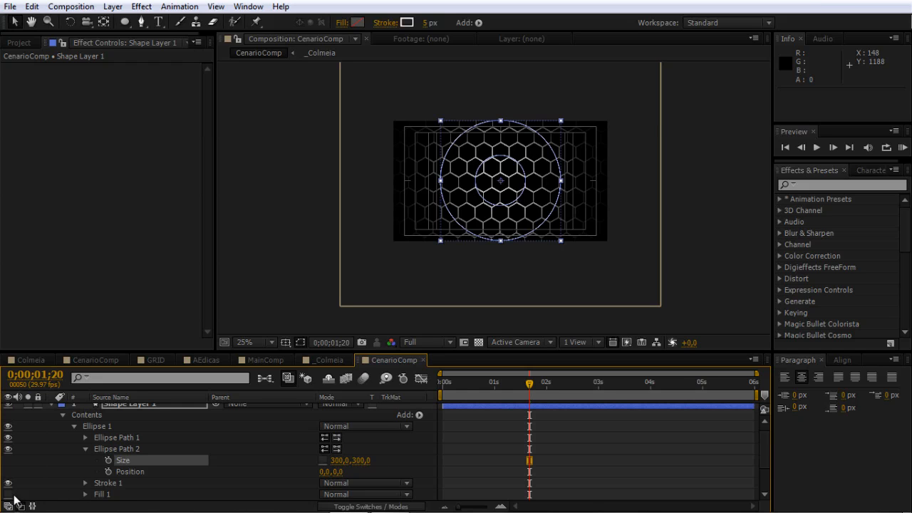
Hide the stroke of the Ellipse 1 group and give it a visible white (FFFFFF) fill.
{"action": "left_click", "coordinate": [9, 494]}
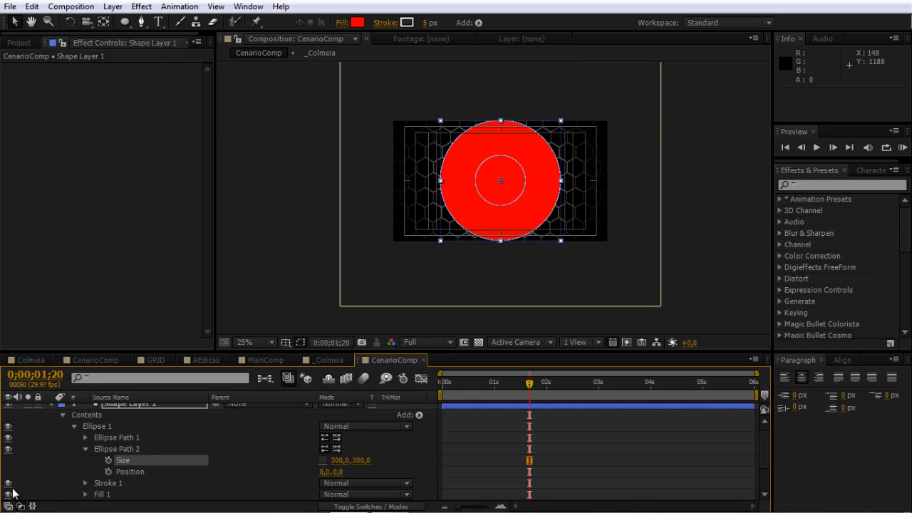
{"action": "left_click", "coordinate": [9, 484]}
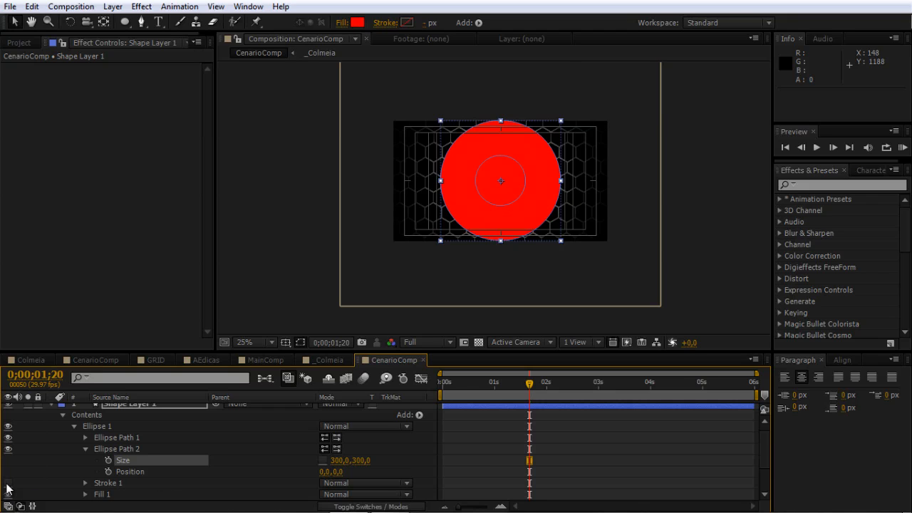
{"action": "left_click", "coordinate": [106, 499]}
{"action": "scroll", "coordinate": [90, 492], "scroll_direction": "down", "scroll_amount": 2}
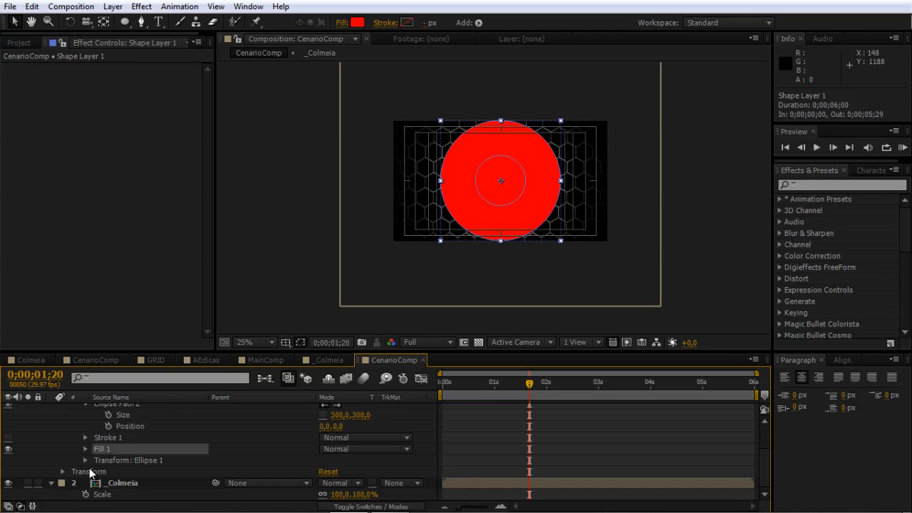
{"action": "left_click", "coordinate": [85, 449]}
{"action": "left_click", "coordinate": [326, 483]}
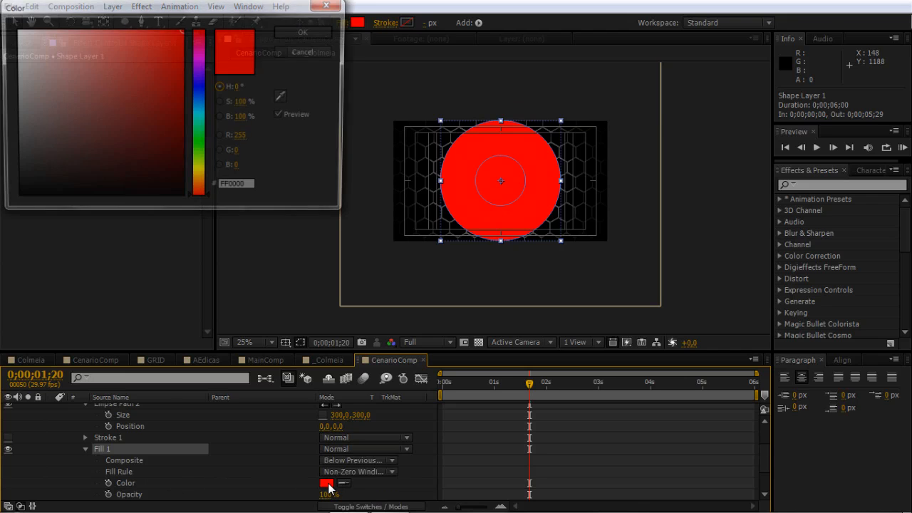
{"action": "left_click_drag", "start_coordinate": [82, 194], "coordinate": [2, 9]}
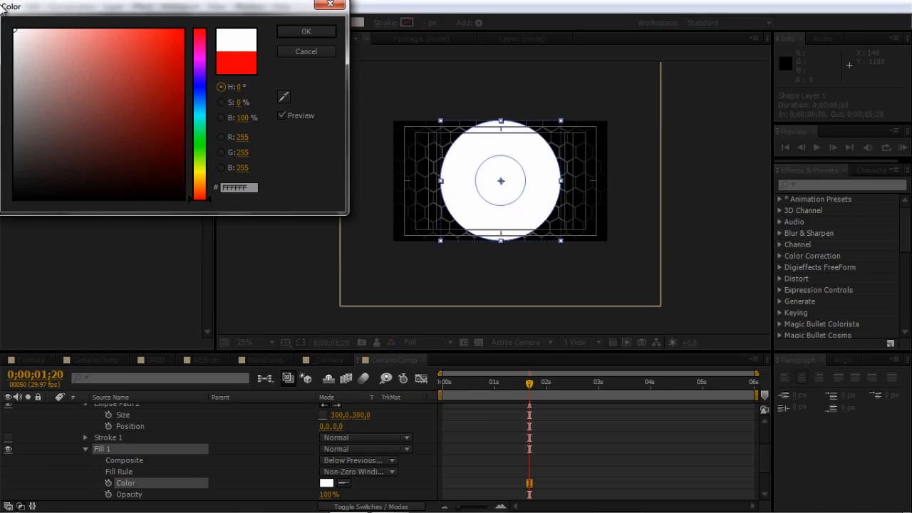
{"action": "left_click", "coordinate": [302, 30]}
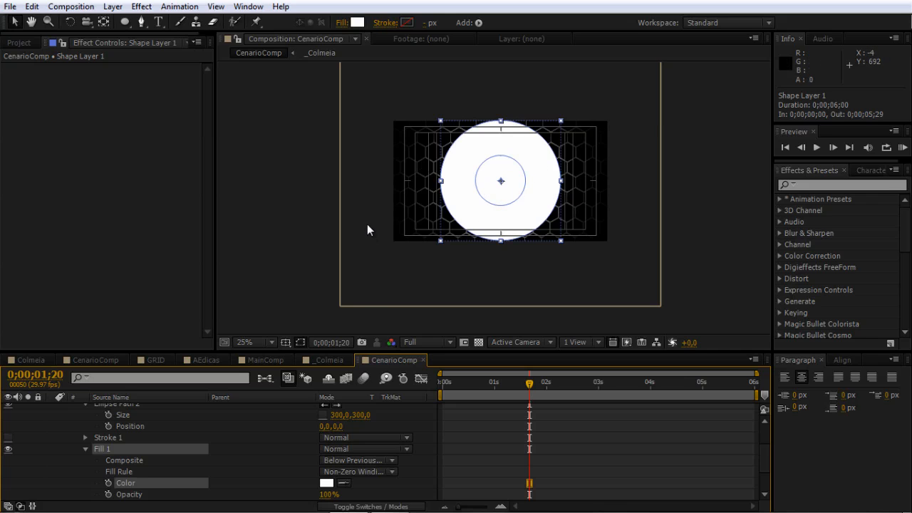
Reverse the direction of Ellipse Path 2 to cut a hole in the filled circle, and collapse the Ellipse 1 group.
{"action": "scroll", "coordinate": [241, 468], "scroll_direction": "up", "scroll_amount": 2}
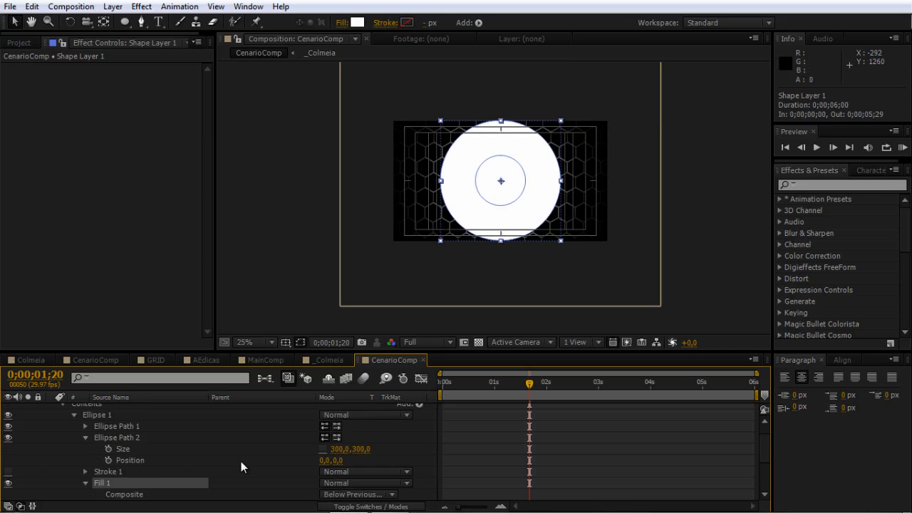
{"action": "left_click", "coordinate": [337, 438]}
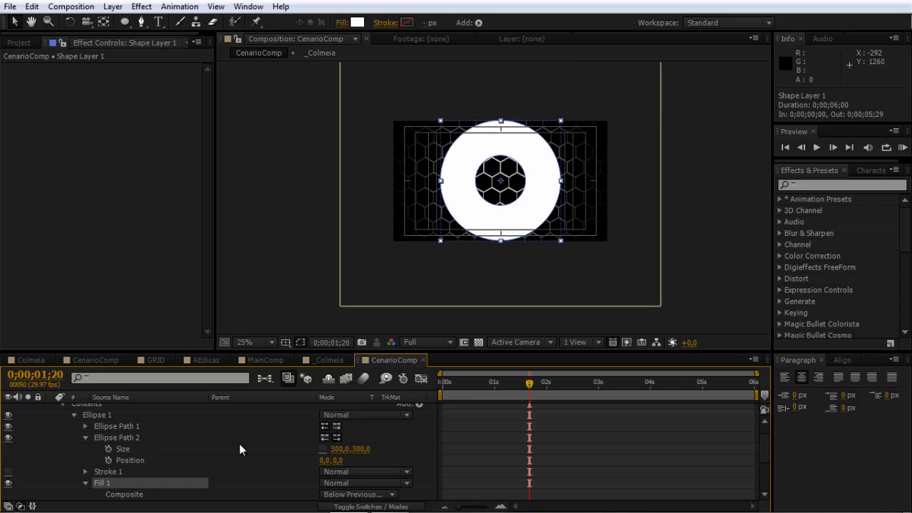
{"action": "left_click", "coordinate": [86, 438]}
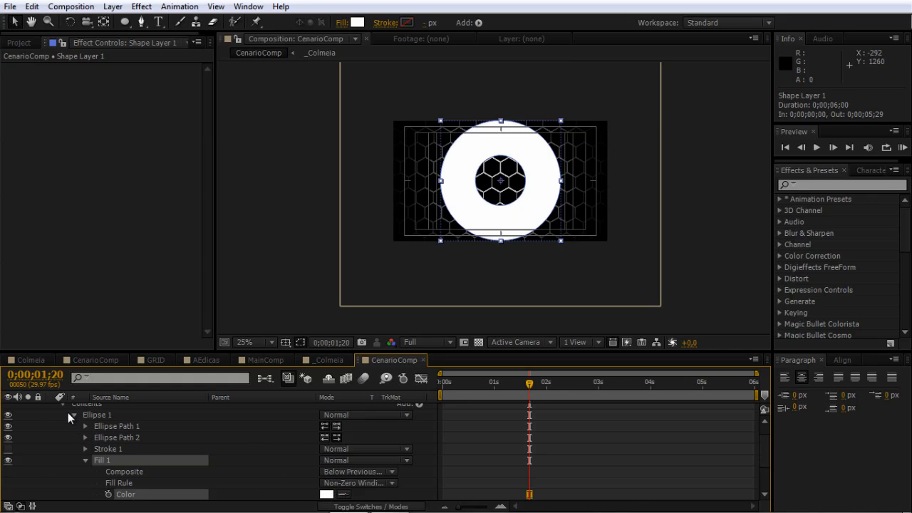
{"action": "left_click", "coordinate": [70, 414]}
Add a Scale keyframe of 1000% to Shape Layer 1 at 0;00;01;20.
{"action": "left_click", "coordinate": [127, 408]}
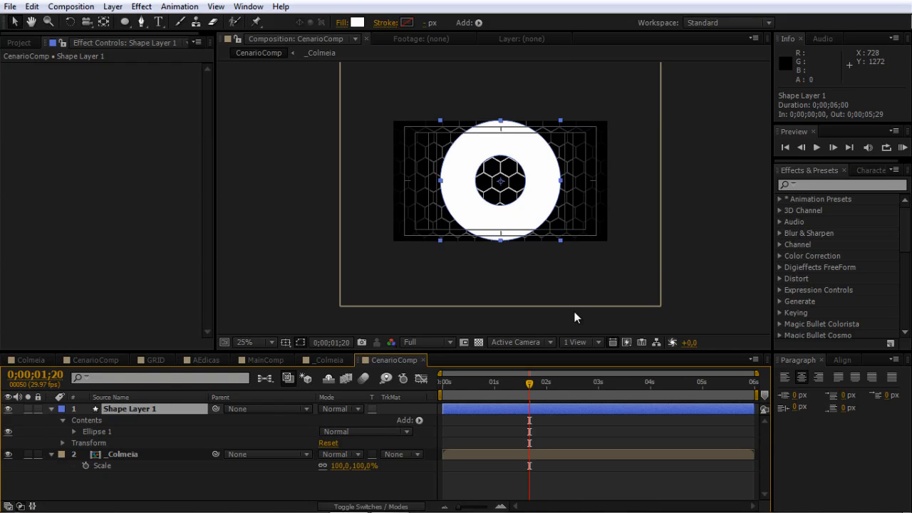
{"action": "key", "text": "s"}
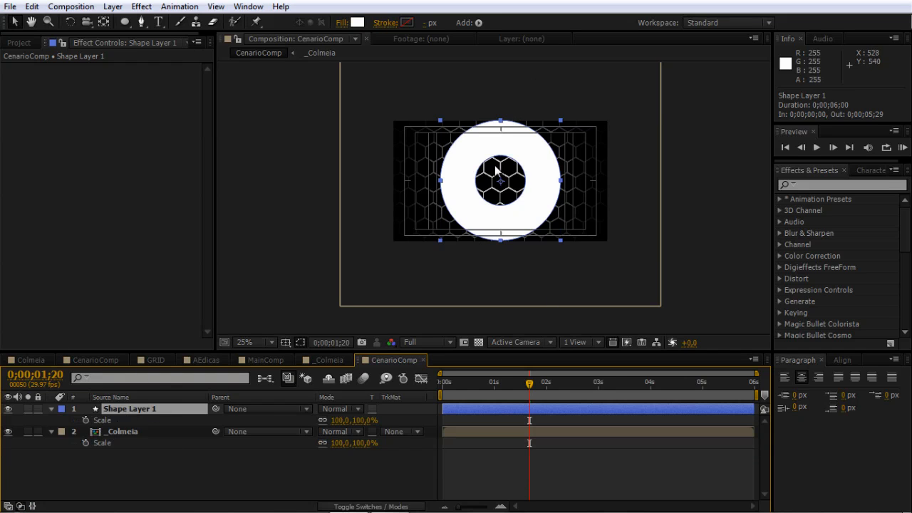
{"action": "left_click", "coordinate": [86, 420]}
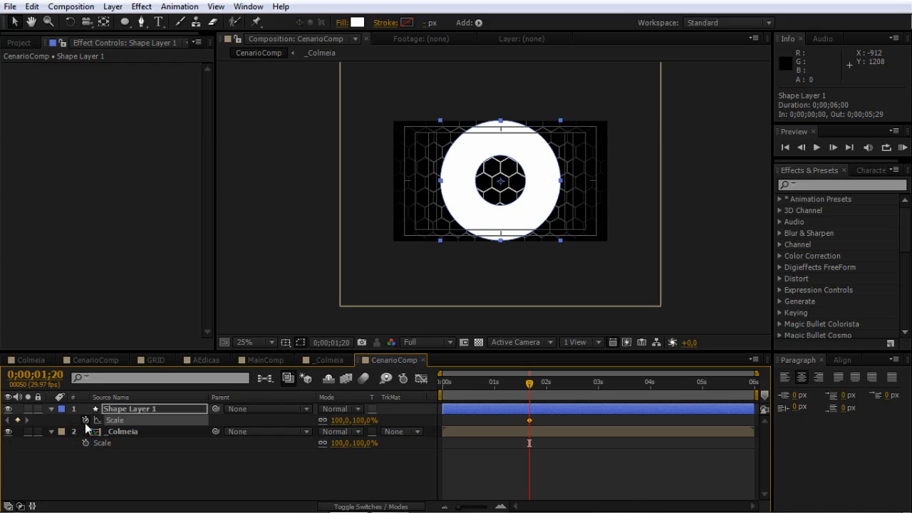
{"action": "left_click", "coordinate": [342, 420]}
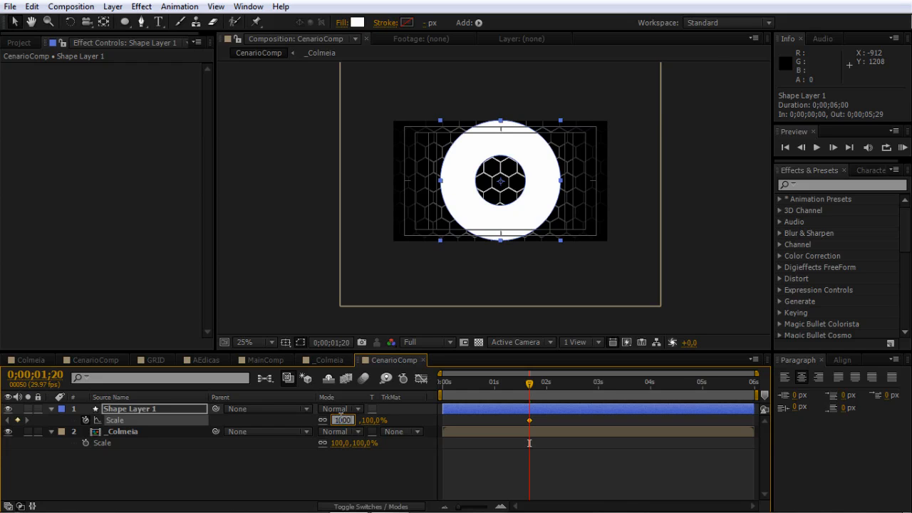
{"action": "key", "text": "Return"}
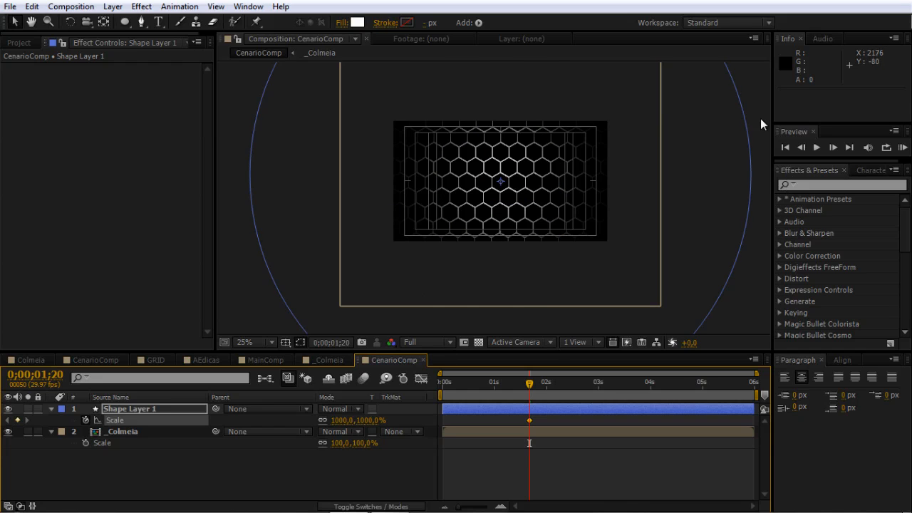
{"action": "key", "text": "comma"}
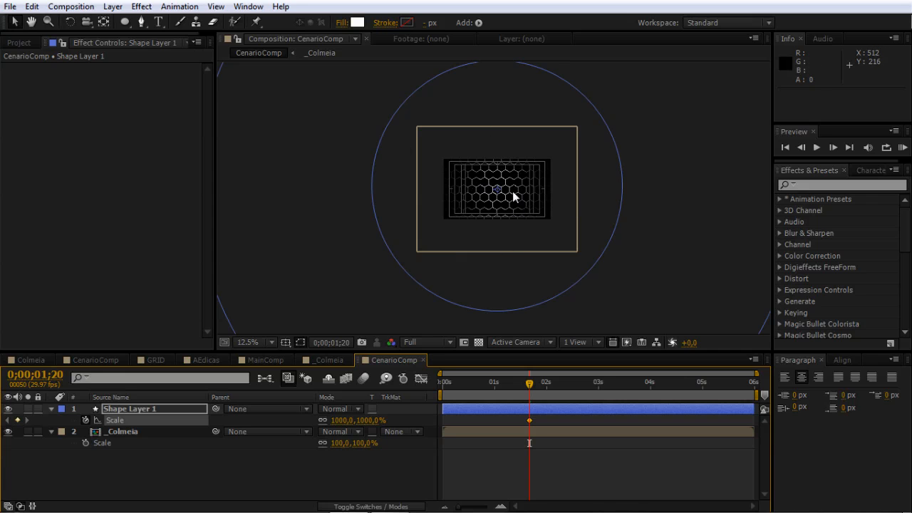
{"action": "key", "text": "period"}
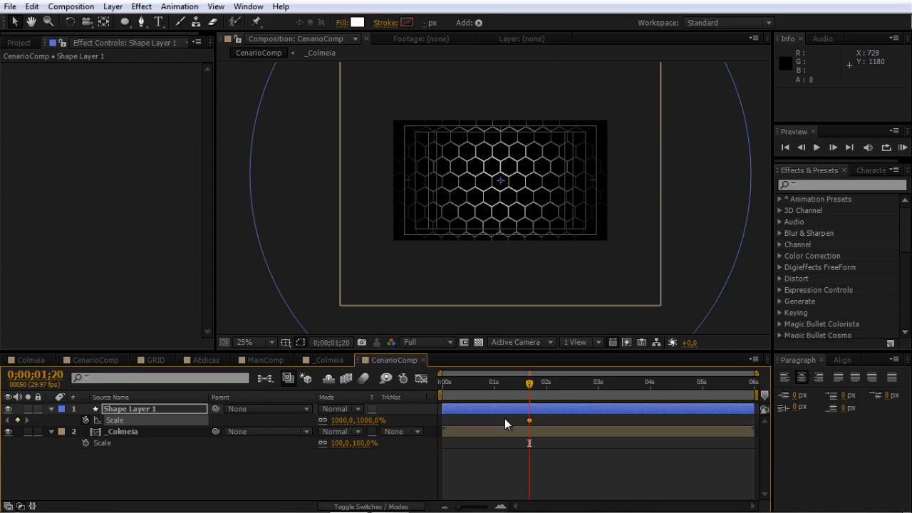
Set the ring layer's Scale to 0% at the start of the composition.
{"action": "key", "text": "Home"}
{"action": "left_click", "coordinate": [343, 421]}
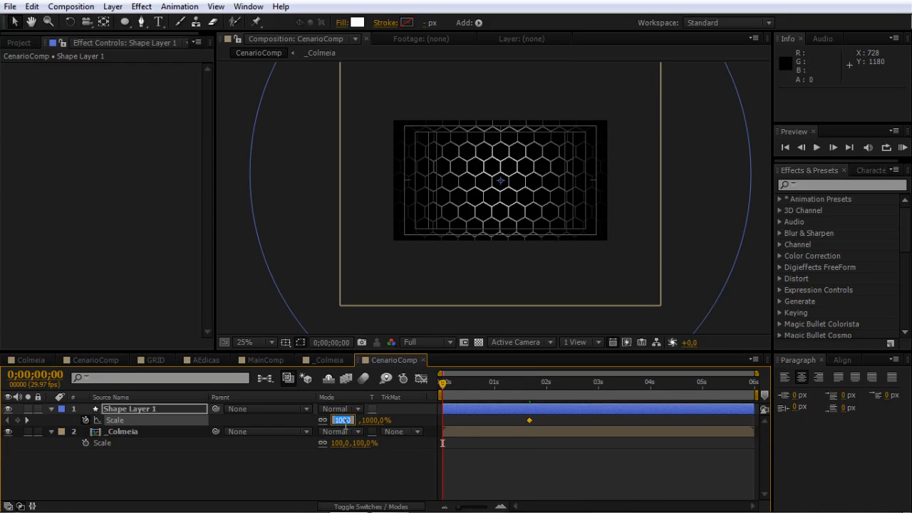
{"action": "type", "text": "0"}
{"action": "key", "text": "Return"}
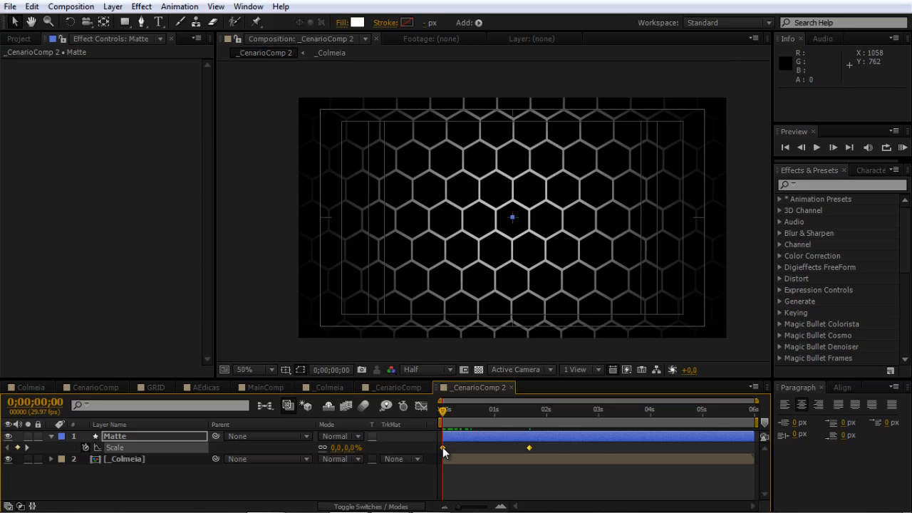
Apply Easy Ease to both Scale keyframes of the Matte layer.
{"action": "right_click", "coordinate": [442, 447]}
{"action": "mouse_move", "coordinate": [516, 438]}
{"action": "left_click", "coordinate": [644, 353]}
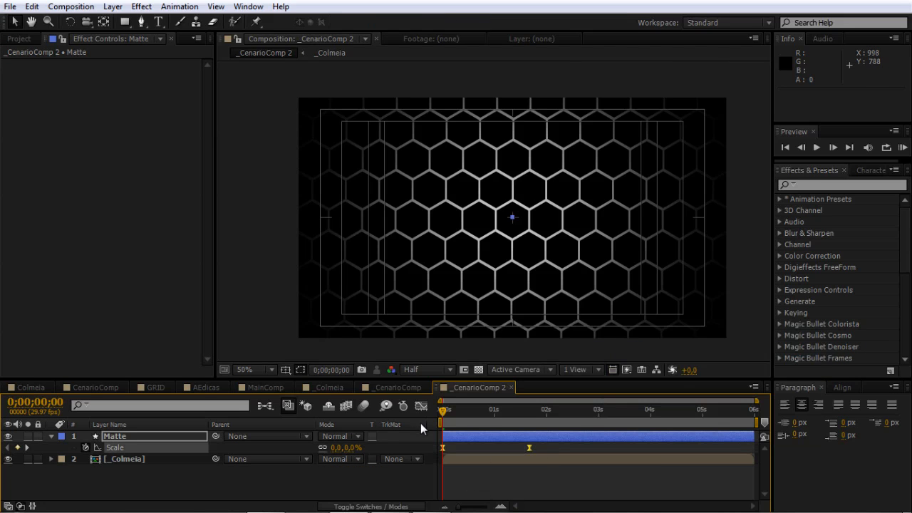
Lengthen the easing handles of both Scale keyframes in the Graph Editor to steepen the middle of the curve, and return to the full layer timeline.
{"action": "left_click", "coordinate": [421, 406]}
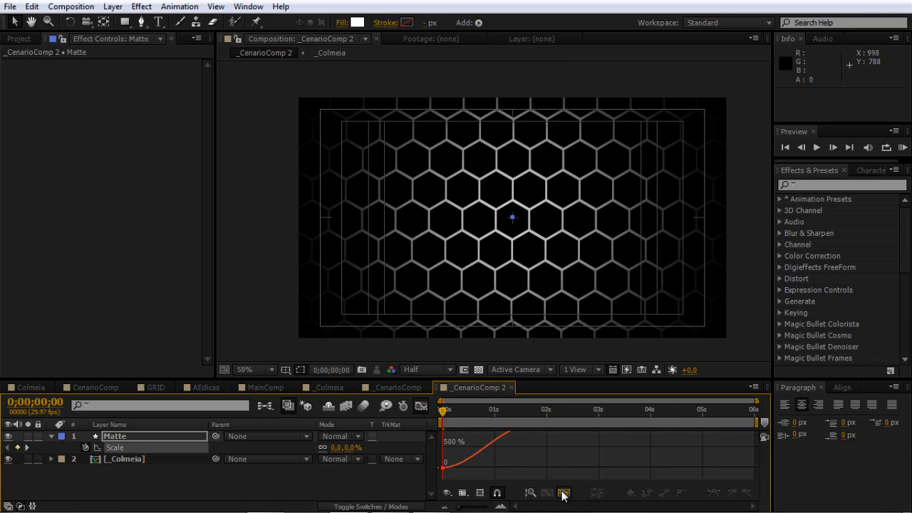
{"action": "left_click", "coordinate": [565, 493]}
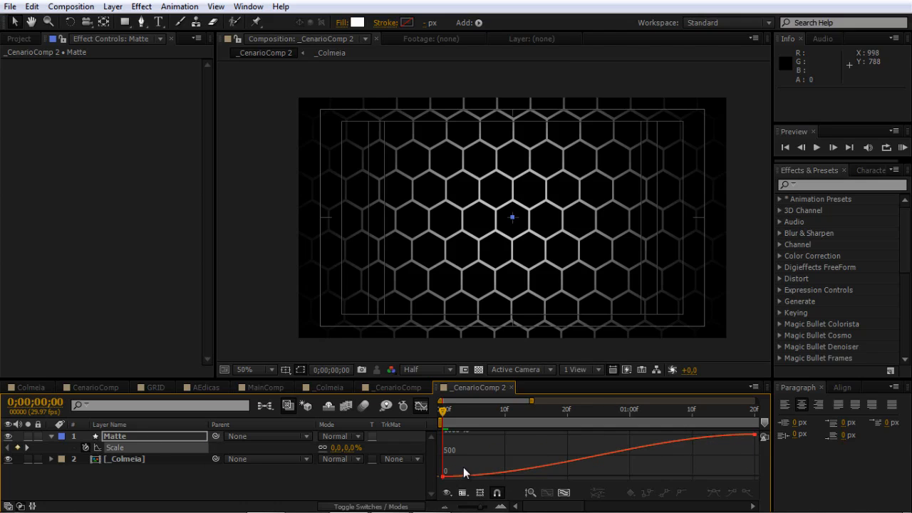
{"action": "left_click", "coordinate": [442, 476]}
{"action": "left_click_drag", "start_coordinate": [457, 464], "coordinate": [547, 464]}
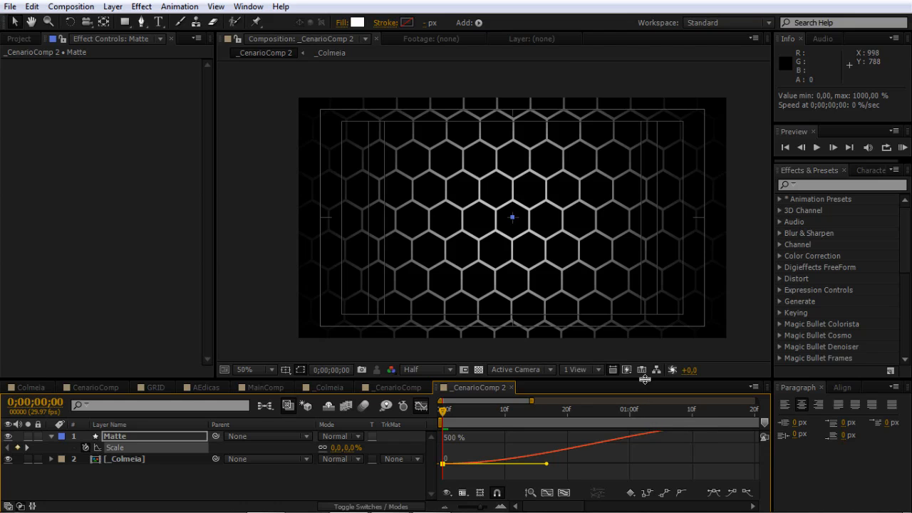
{"action": "left_click_drag", "start_coordinate": [645, 379], "coordinate": [645, 308]}
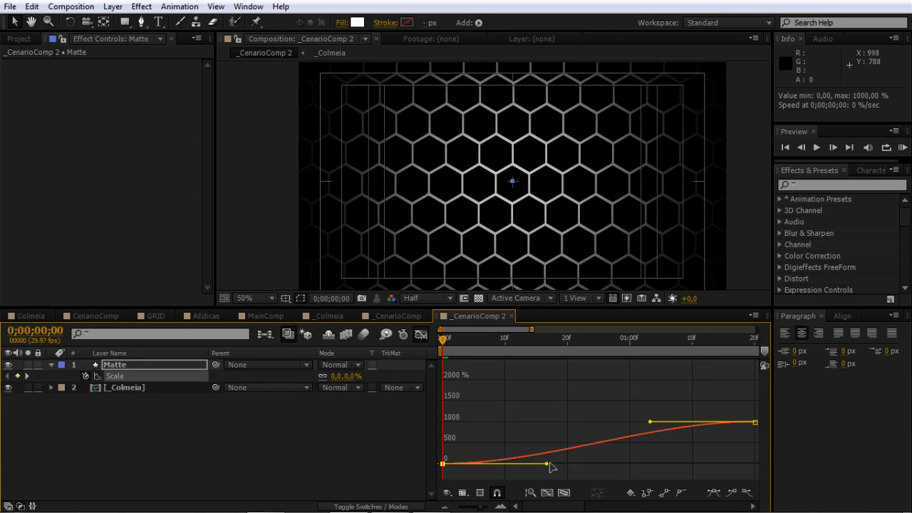
{"action": "left_click_drag", "start_coordinate": [547, 463], "coordinate": [612, 460]}
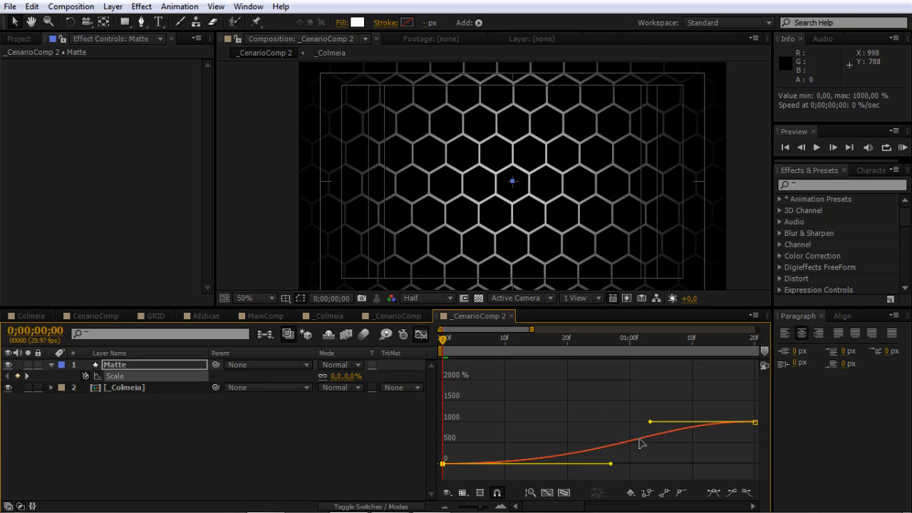
{"action": "left_click_drag", "start_coordinate": [649, 422], "coordinate": [567, 420]}
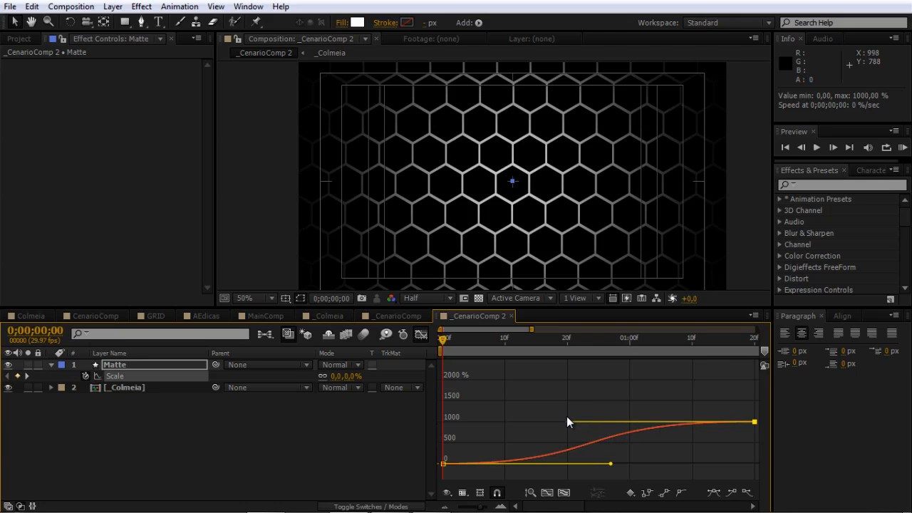
{"action": "left_click", "coordinate": [422, 334]}
{"action": "left_click", "coordinate": [503, 451]}
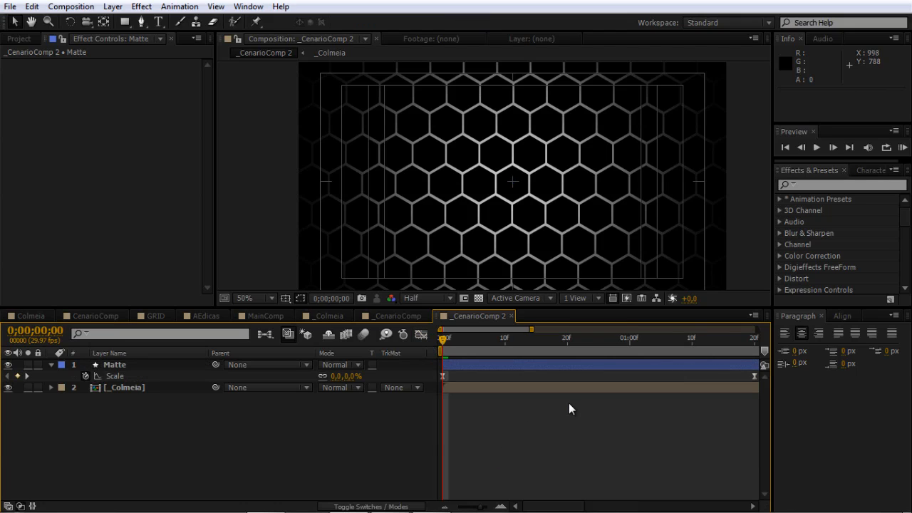
{"action": "key", "text": "semicolon"}
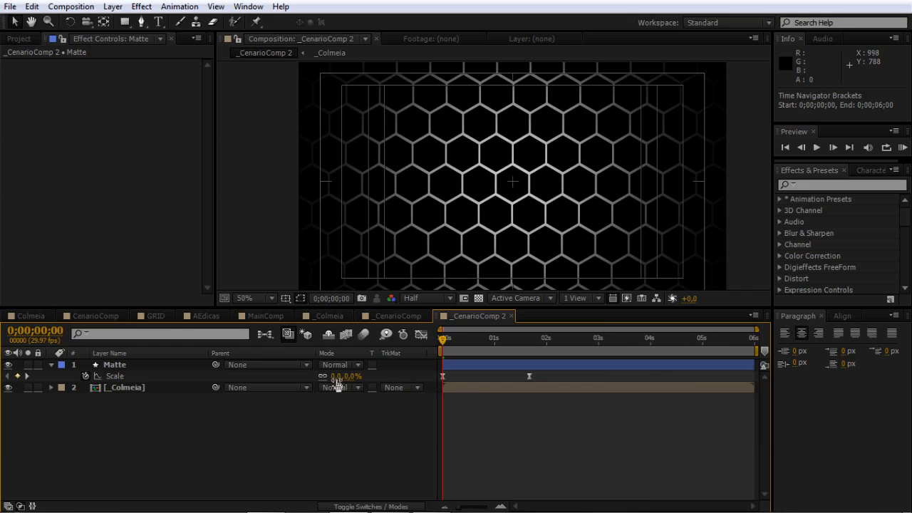
Replace the Matte layer's Scale expression with loopOut() and check the looping animation through to the composition's end.
{"action": "left_click", "coordinate": [119, 366]}
{"action": "mouse_move", "coordinate": [461, 345]}
{"action": "left_mouse_down"}
{"action": "mouse_move", "coordinate": [476, 343]}
{"action": "mouse_move", "coordinate": [465, 349]}
{"action": "left_mouse_up"}
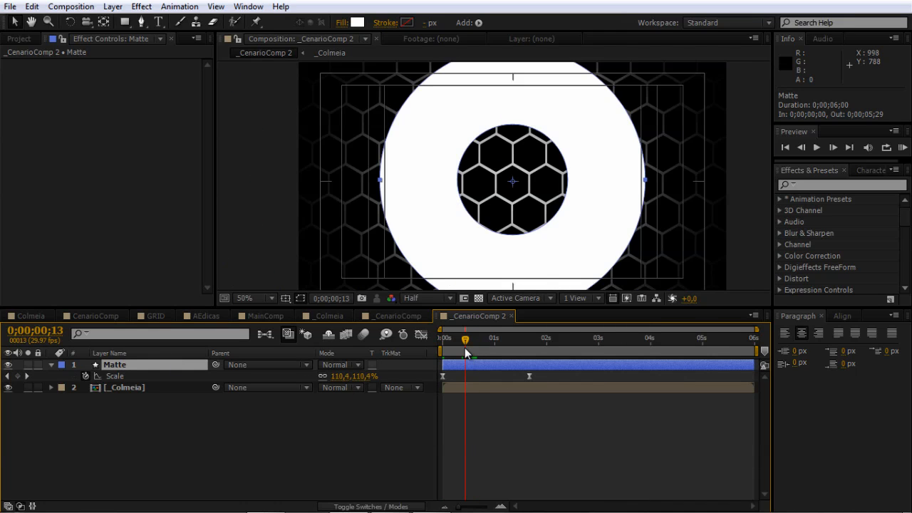
{"action": "left_click", "coordinate": [86, 377], "text": "alt"}
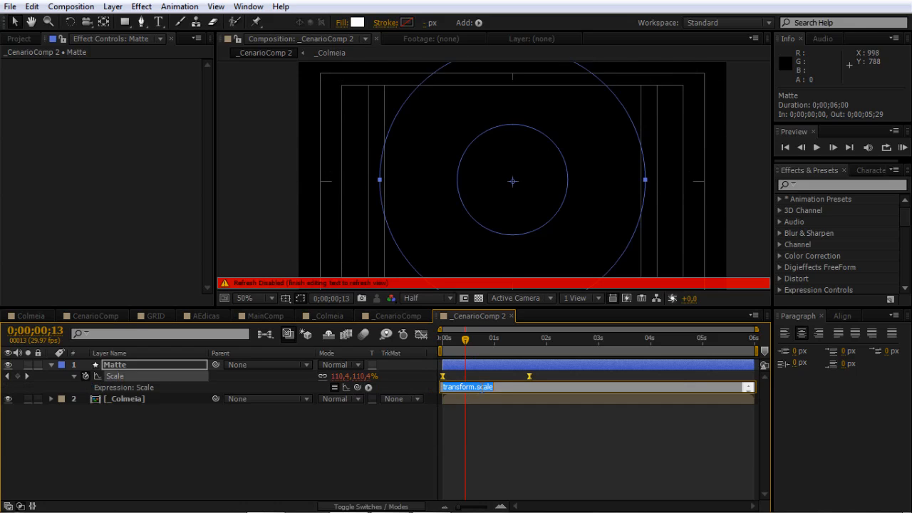
{"action": "key", "text": "BackSpace"}
{"action": "left_click", "coordinate": [550, 437]}
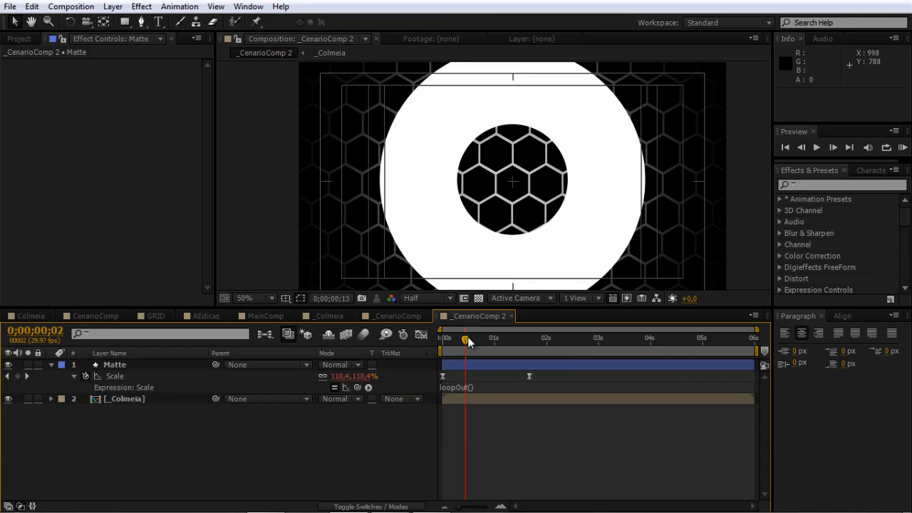
{"action": "left_click_drag", "start_coordinate": [467, 336], "coordinate": [757, 362]}
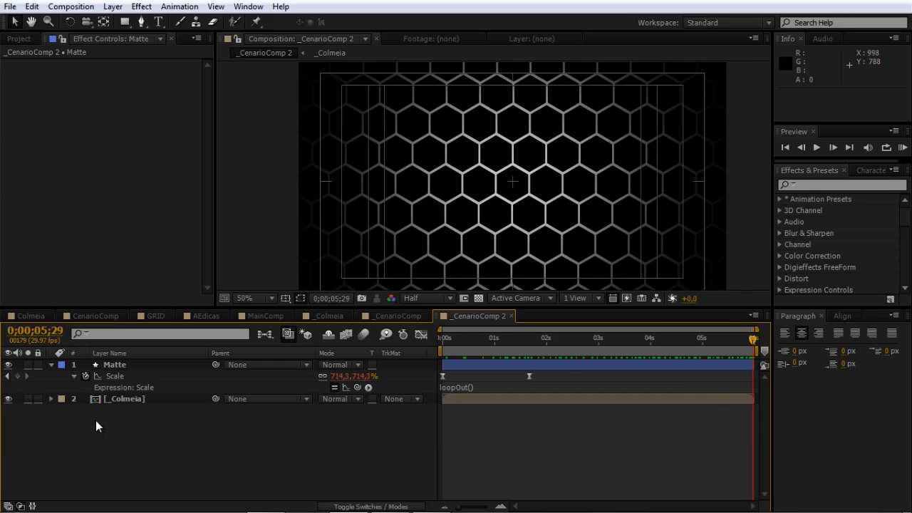
Find the Fast Blur effect and apply it to the Matte layer.
{"action": "left_click", "coordinate": [107, 368]}
{"action": "left_click", "coordinate": [810, 186]}
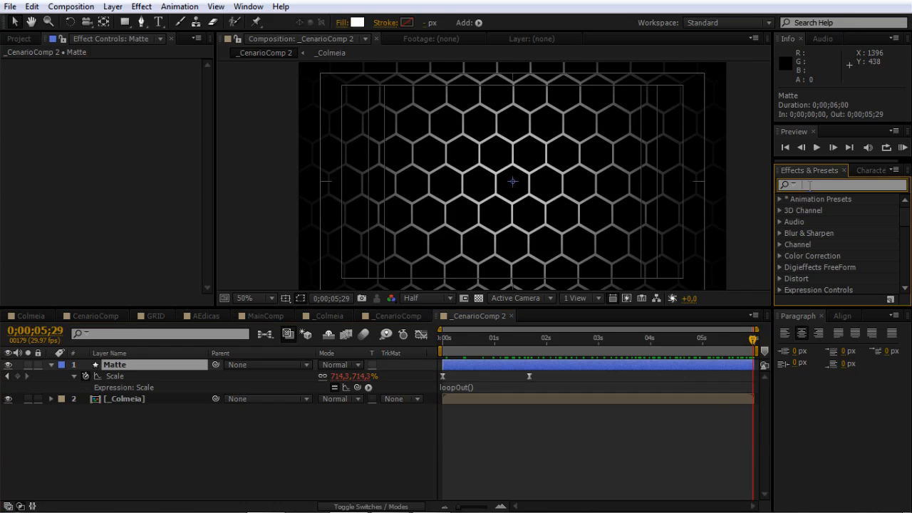
{"action": "type", "text": "fast blur"}
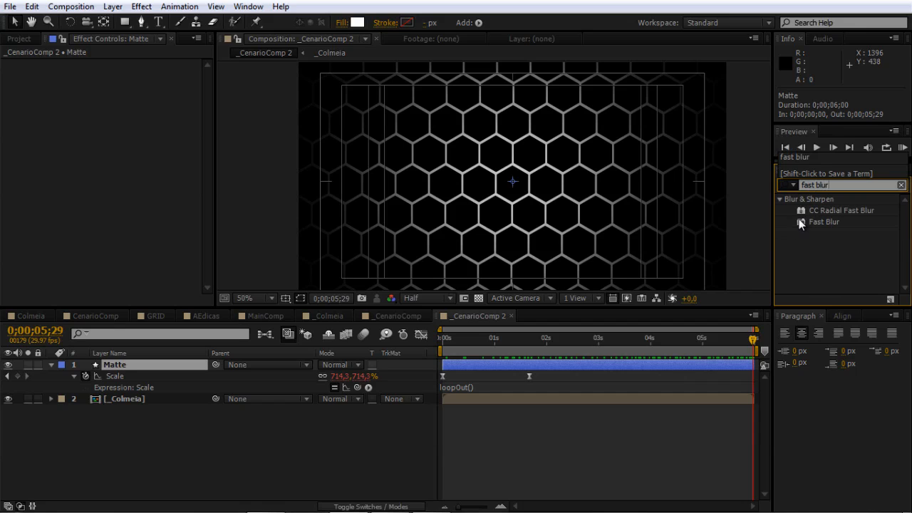
{"action": "left_click_drag", "start_coordinate": [801, 220], "coordinate": [578, 364]}
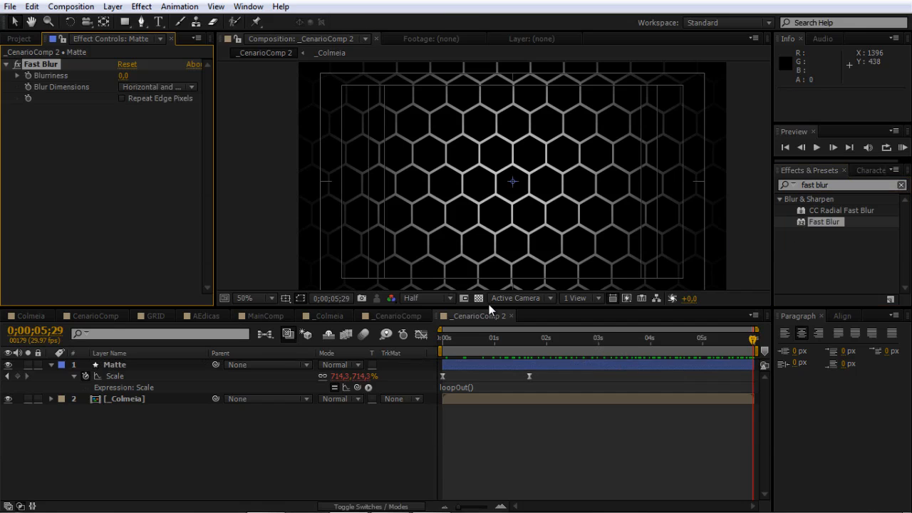
Set the Matte layer's Fast Blur Blurriness to 80 and play through the blurred ring's expansion.
{"action": "left_click", "coordinate": [462, 339]}
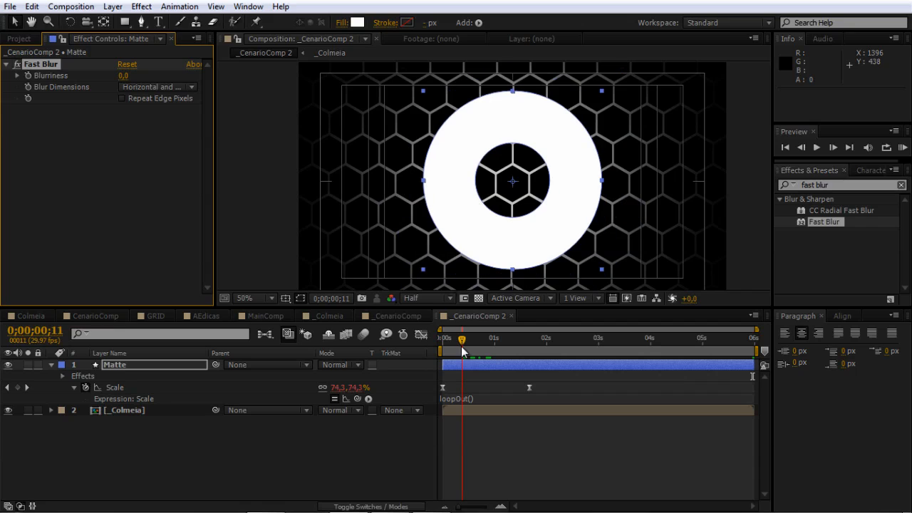
{"action": "left_click", "coordinate": [124, 77]}
{"action": "type", "text": "80"}
{"action": "key", "text": "Return"}
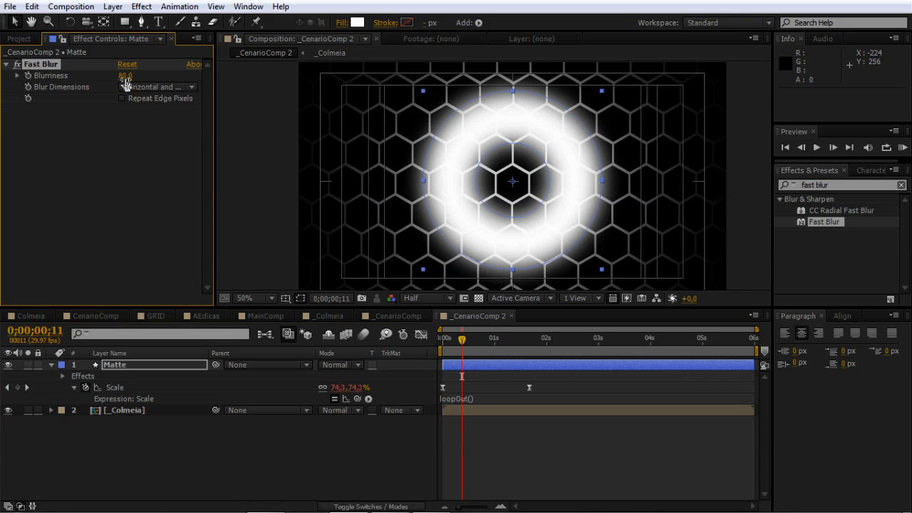
{"action": "key", "text": "space"}
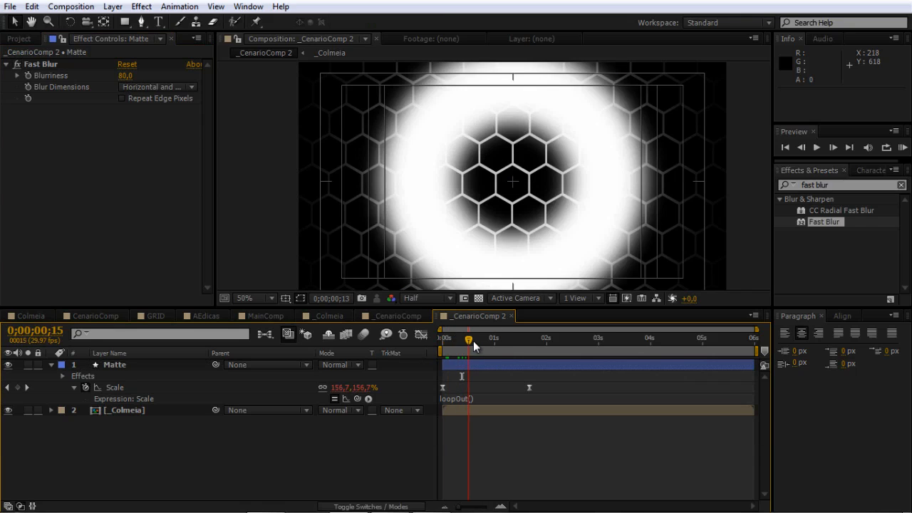
{"action": "mouse_move", "coordinate": [446, 340]}
{"action": "left_mouse_down"}
{"action": "mouse_move", "coordinate": [498, 340]}
{"action": "mouse_move", "coordinate": [463, 341]}
{"action": "left_mouse_up"}
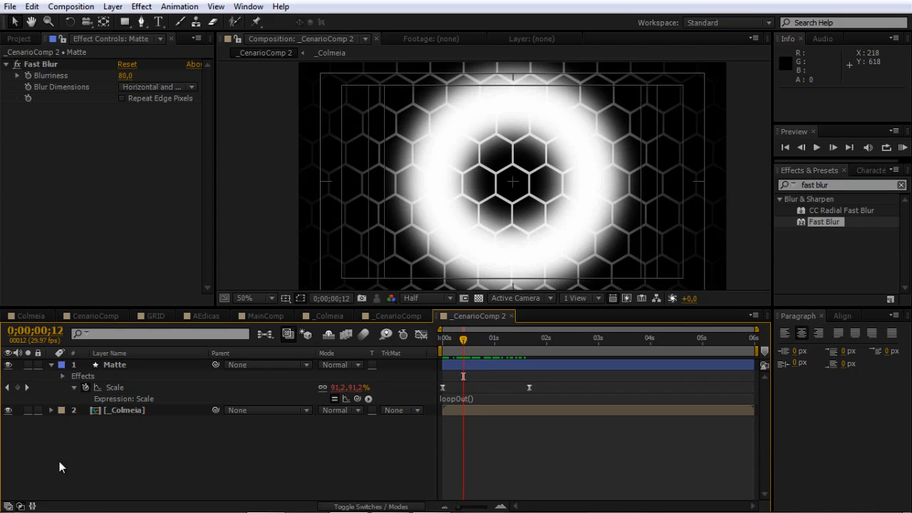
Set the _Colmeia layer's track matte to Luma Matte "Matte" and scrub through the reveal.
{"action": "left_click", "coordinate": [50, 365]}
{"action": "left_click", "coordinate": [134, 381]}
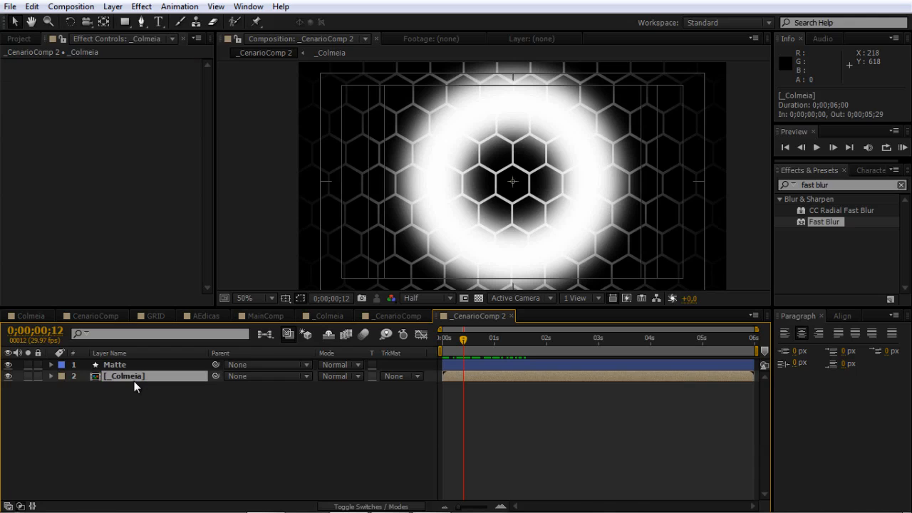
{"action": "left_click", "coordinate": [233, 423]}
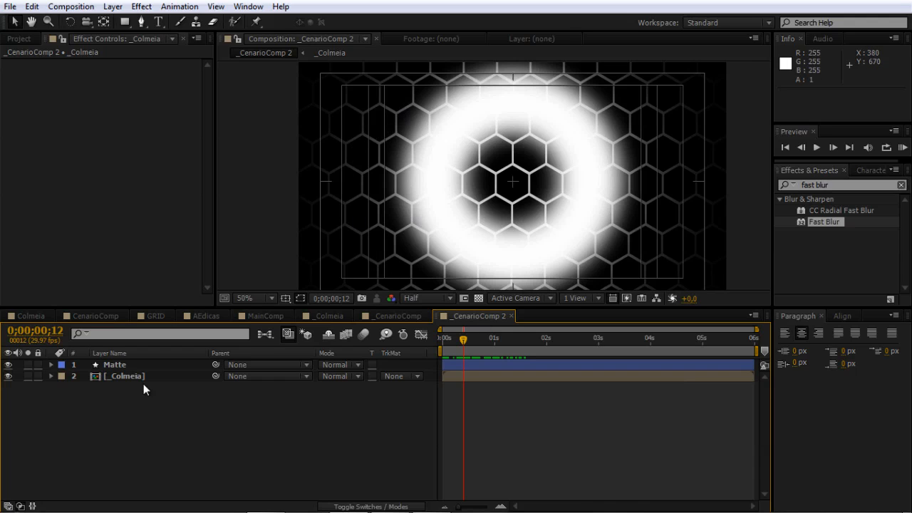
{"action": "left_click", "coordinate": [9, 376]}
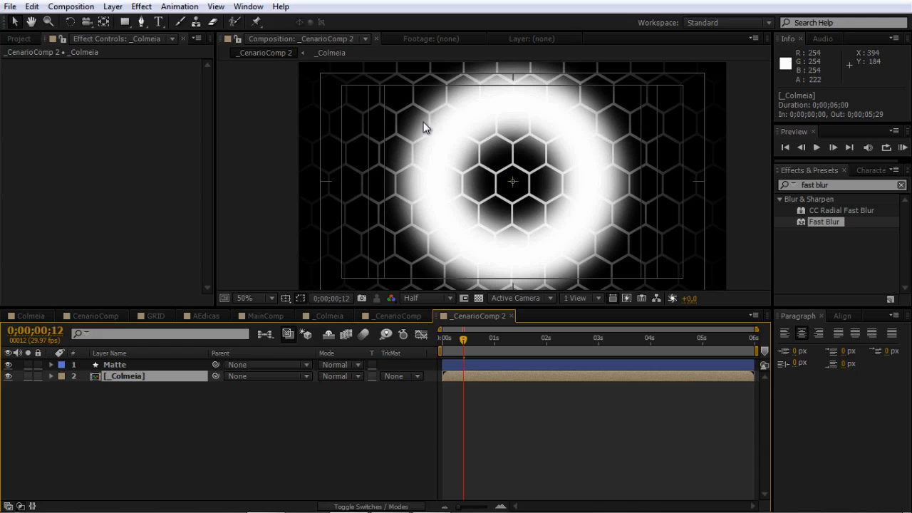
{"action": "left_click", "coordinate": [118, 399]}
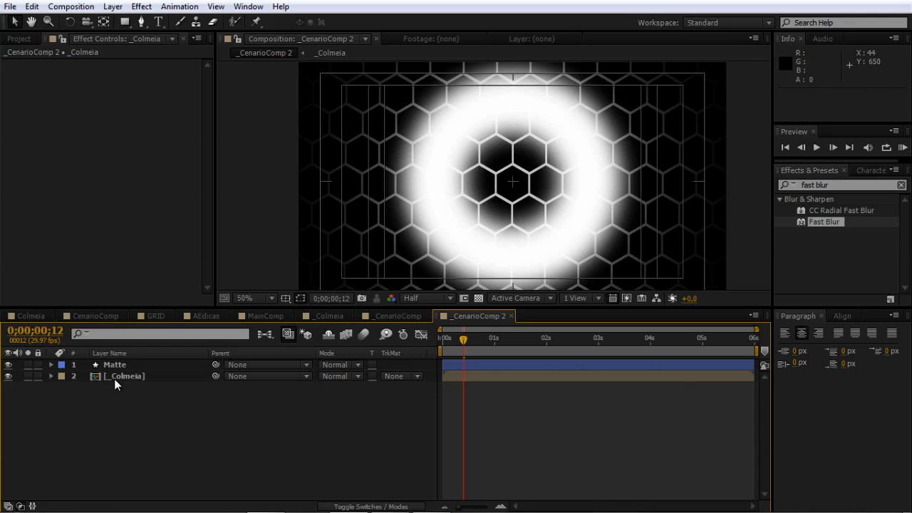
{"action": "left_click", "coordinate": [137, 376]}
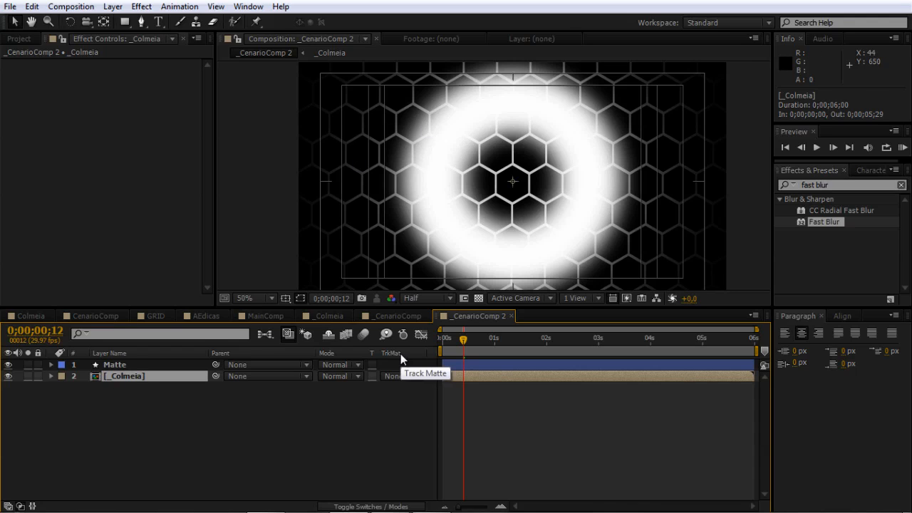
{"action": "left_click", "coordinate": [399, 377]}
{"action": "left_click", "coordinate": [432, 440]}
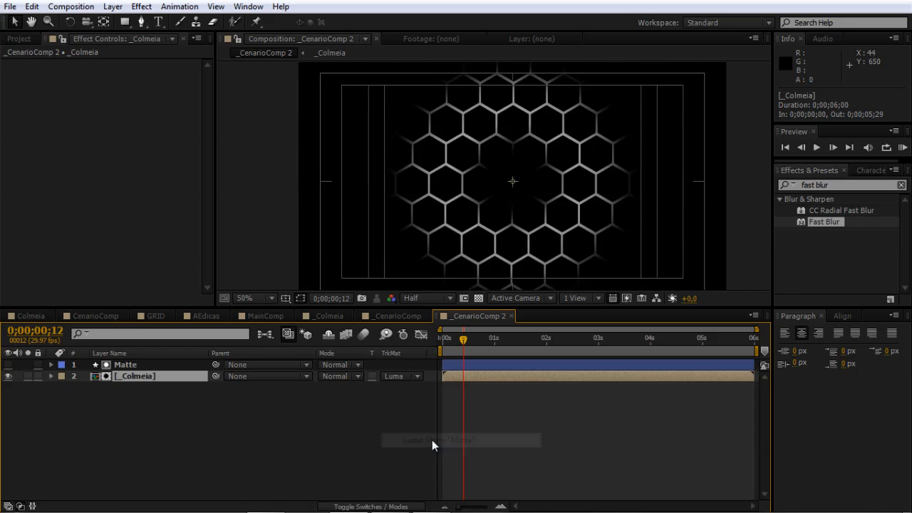
{"action": "left_click", "coordinate": [444, 341]}
{"action": "left_click_drag", "start_coordinate": [444, 342], "coordinate": [557, 342]}
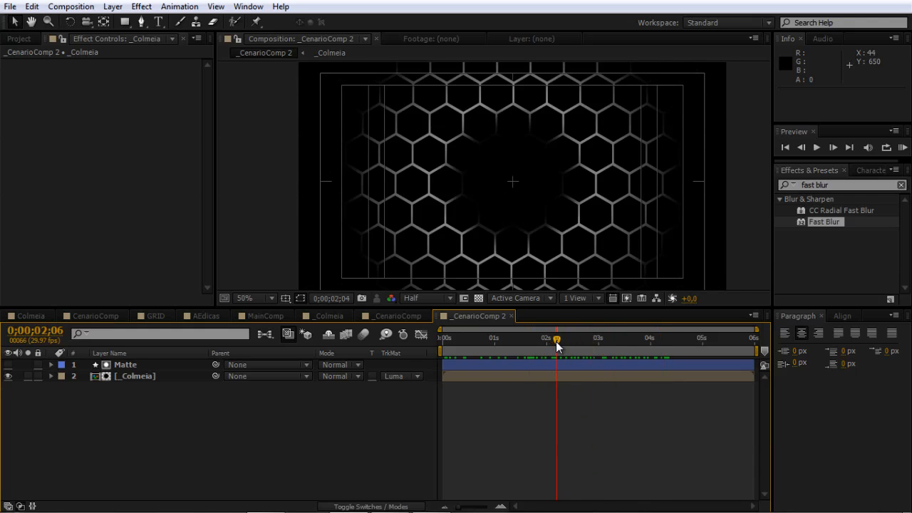
{"action": "left_click", "coordinate": [98, 364]}
{"action": "left_click", "coordinate": [8, 365]}
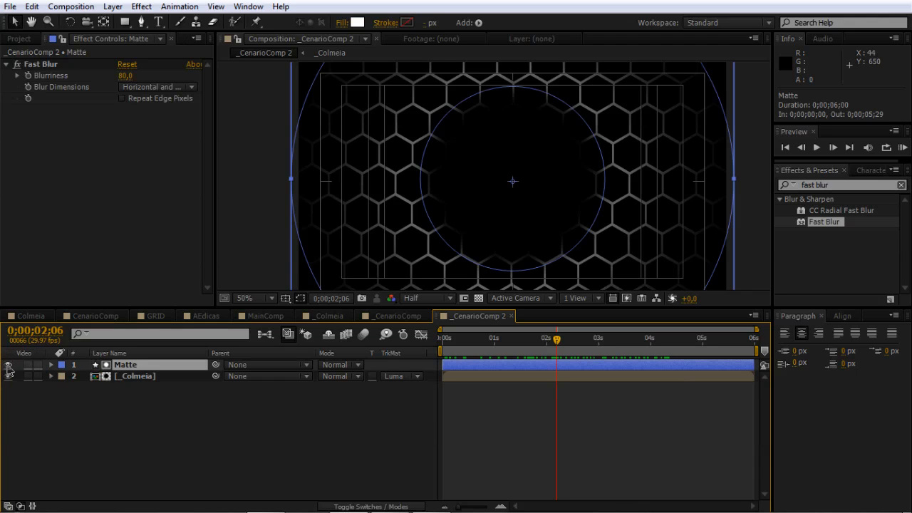
{"action": "left_click", "coordinate": [9, 365]}
{"action": "left_click", "coordinate": [164, 377]}
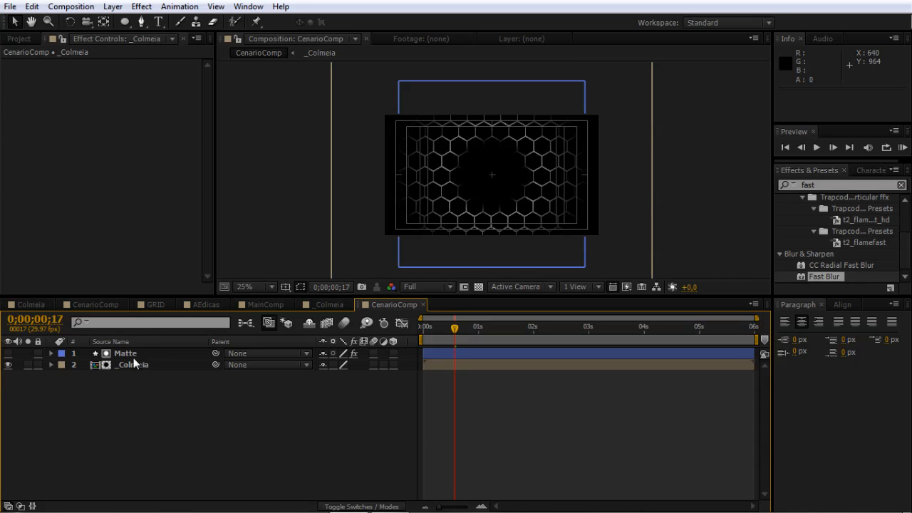
Duplicate the Matte layer, keep the copy visible and rename it Circulos.
{"action": "left_click", "coordinate": [128, 353]}
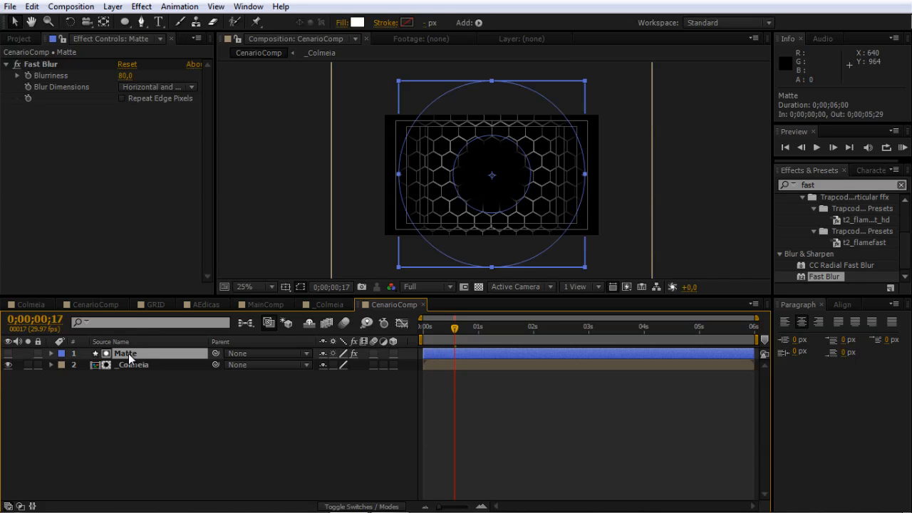
{"action": "key", "text": "ctrl+d"}
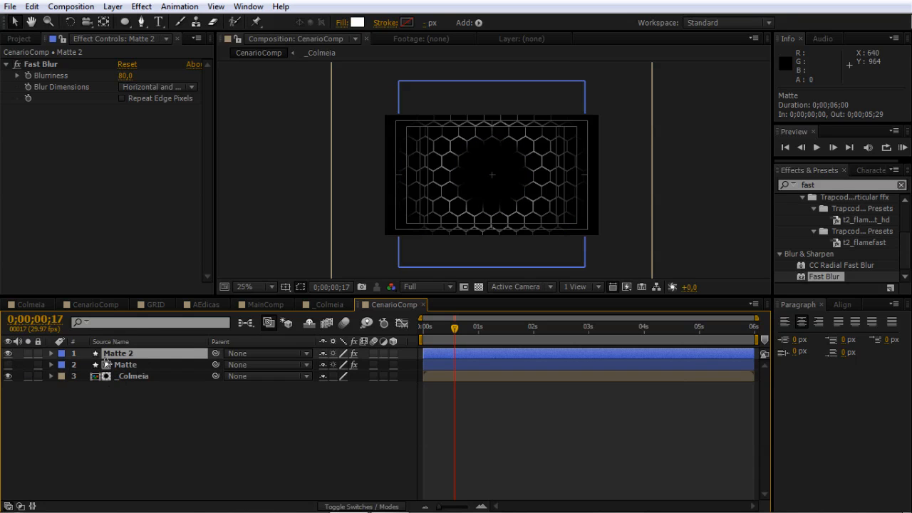
{"action": "left_click", "coordinate": [8, 353]}
{"action": "left_click", "coordinate": [127, 366]}
{"action": "left_click", "coordinate": [129, 355]}
{"action": "key", "text": "Return"}
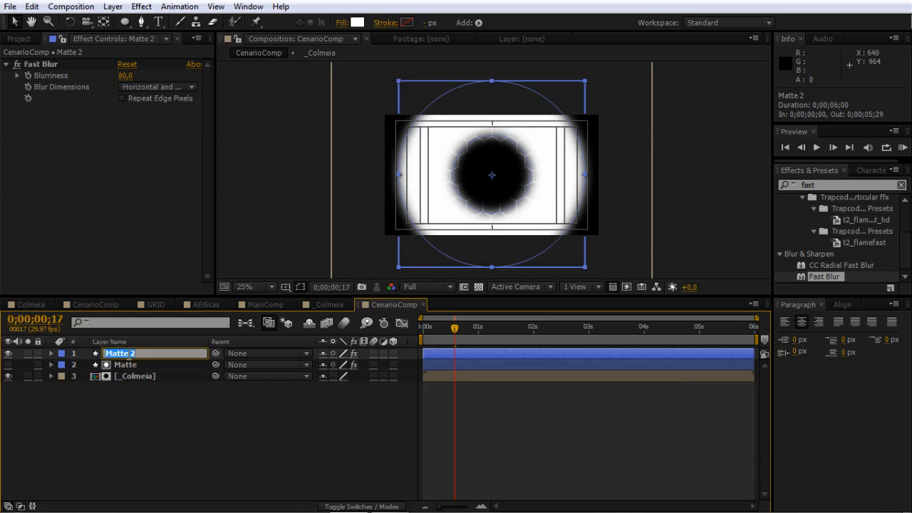
{"action": "type", "text": "Circulos"}
{"action": "key", "text": "Return"}
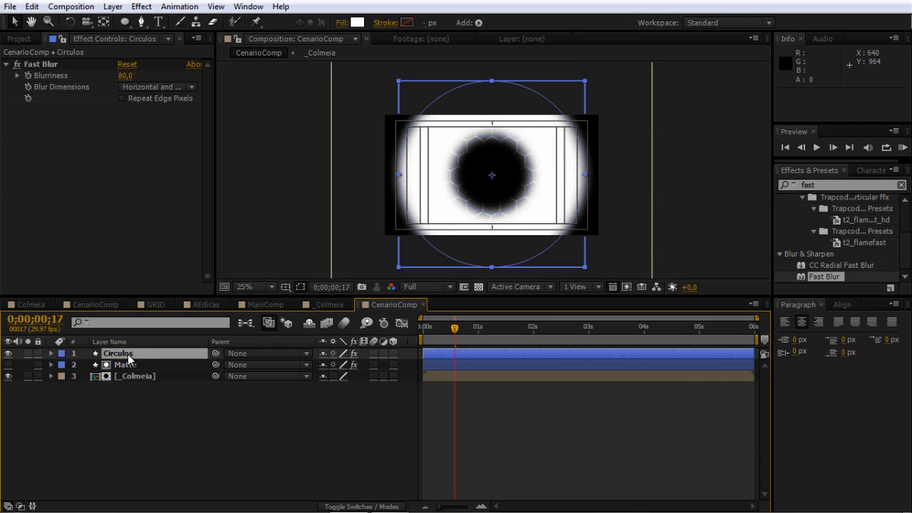
Remove Fast Blur from the Circulos layer, and show Stroke 1 instead of Fill 1 in its Ellipse 1 group.
{"action": "left_click", "coordinate": [52, 67]}
{"action": "key", "text": "Delete"}
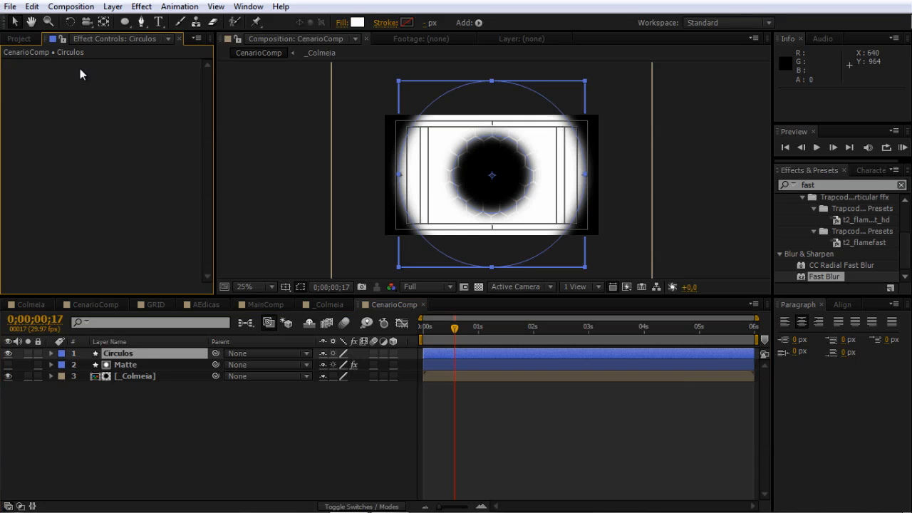
{"action": "left_click", "coordinate": [51, 354]}
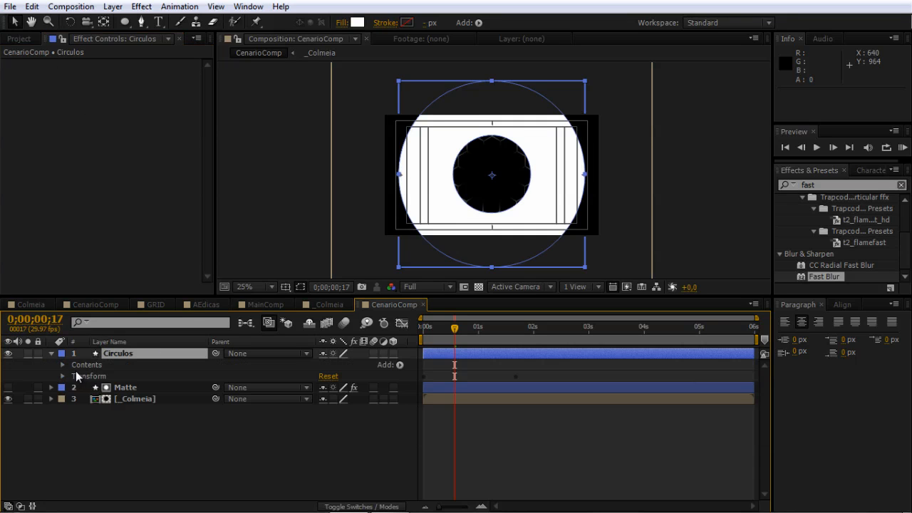
{"action": "left_click", "coordinate": [62, 364]}
{"action": "left_click", "coordinate": [74, 375]}
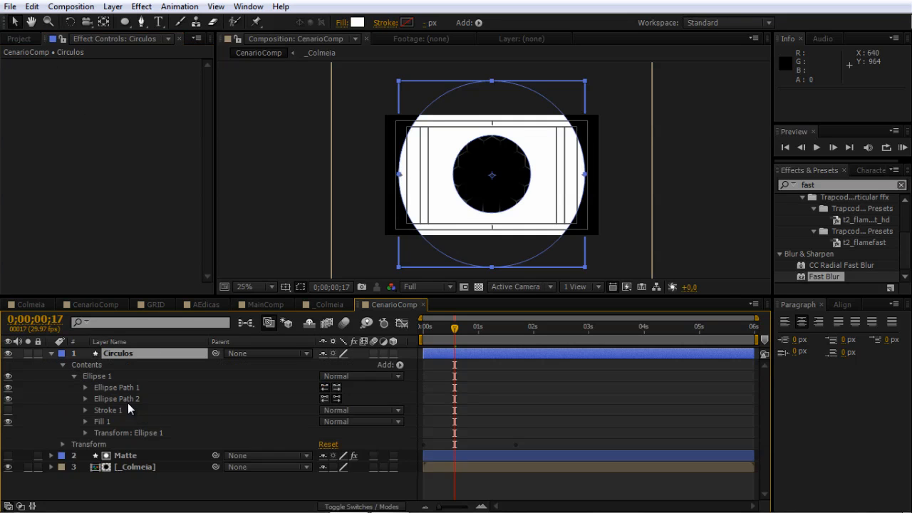
{"action": "left_click", "coordinate": [8, 410]}
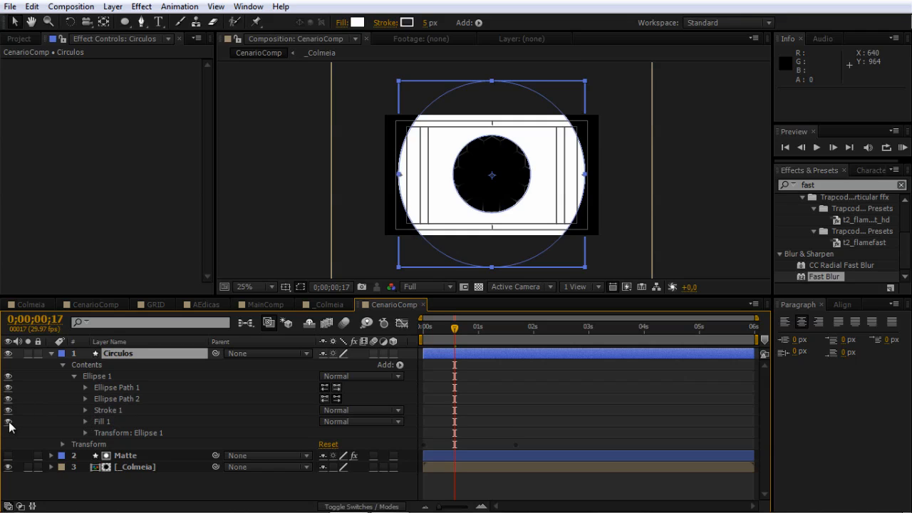
{"action": "left_click", "coordinate": [8, 421]}
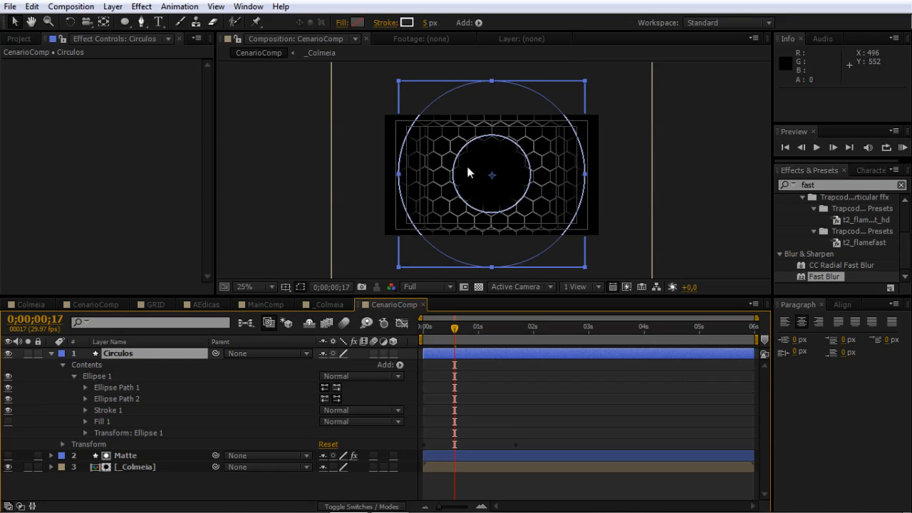
{"action": "left_click", "coordinate": [472, 396]}
{"action": "mouse_move", "coordinate": [454, 328]}
{"action": "left_mouse_down"}
{"action": "mouse_move", "coordinate": [436, 327]}
{"action": "mouse_move", "coordinate": [483, 325]}
{"action": "mouse_move", "coordinate": [475, 318]}
{"action": "mouse_move", "coordinate": [447, 337]}
{"action": "mouse_move", "coordinate": [456, 328]}
{"action": "left_mouse_up"}
{"action": "key", "text": "u"}
Parent the Circulos and Matte layers to _Colmeia, and test the link by moving _Colmeia and undoing the move.
{"action": "left_click", "coordinate": [129, 353]}
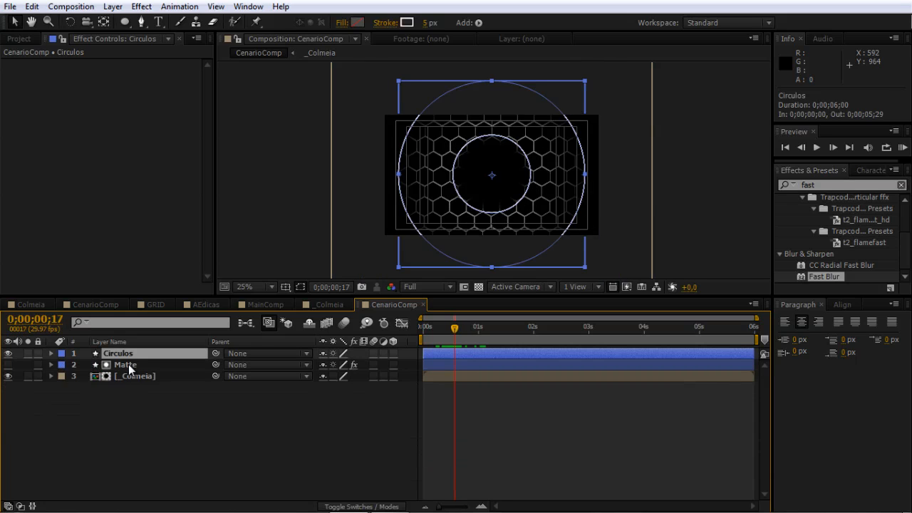
{"action": "left_click", "coordinate": [126, 365], "text": "shift"}
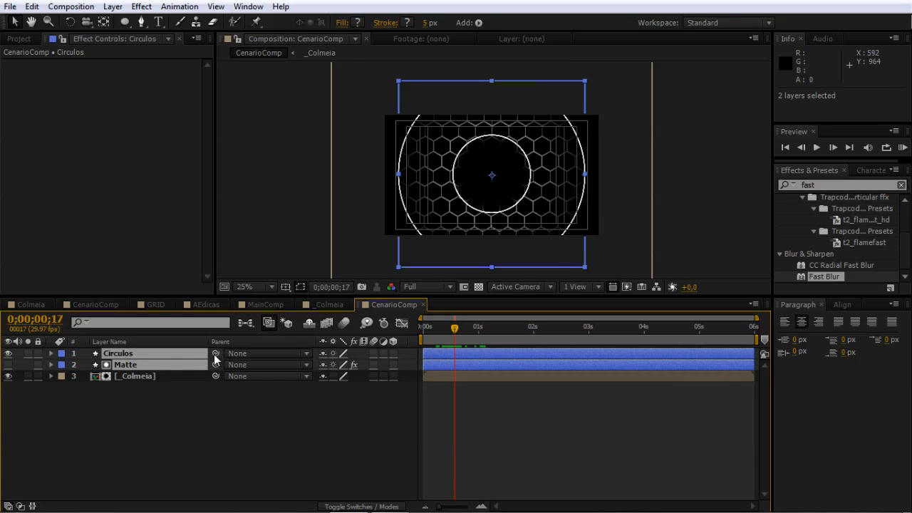
{"action": "left_click_drag", "start_coordinate": [214, 355], "coordinate": [135, 378]}
{"action": "left_click", "coordinate": [135, 379]}
{"action": "left_click_drag", "start_coordinate": [523, 204], "coordinate": [593, 197]}
{"action": "key", "text": "ctrl+z"}
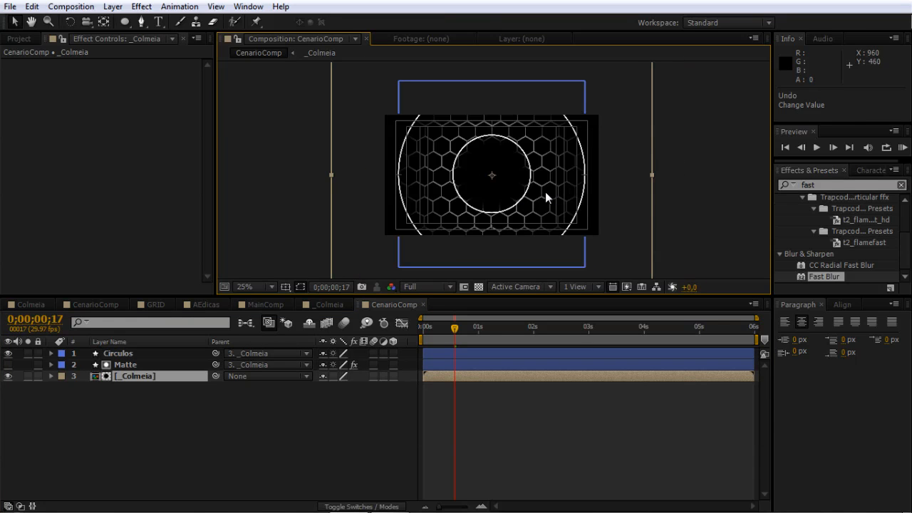
{"action": "left_click", "coordinate": [181, 409]}
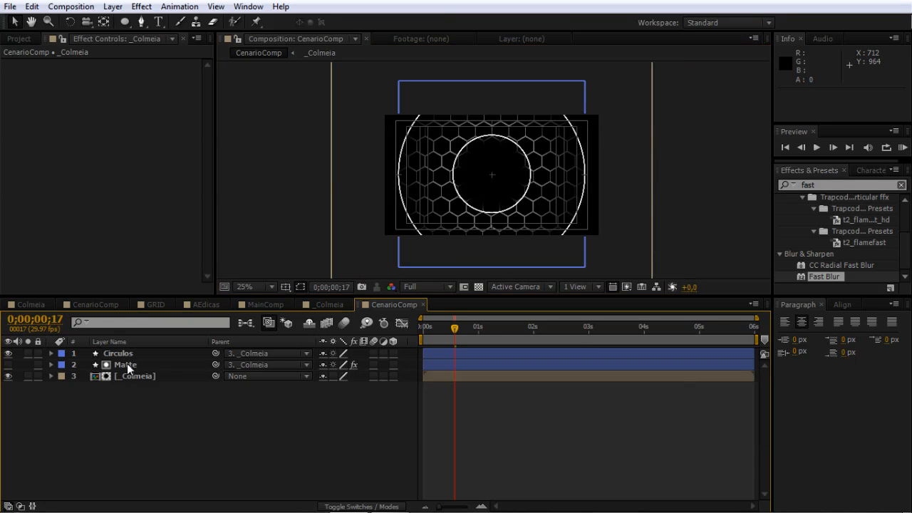
Add a loopOut() expression to the Matte layer's Scale in CenarioComp and preview the loop.
{"action": "left_click", "coordinate": [127, 364]}
{"action": "key", "text": "s"}
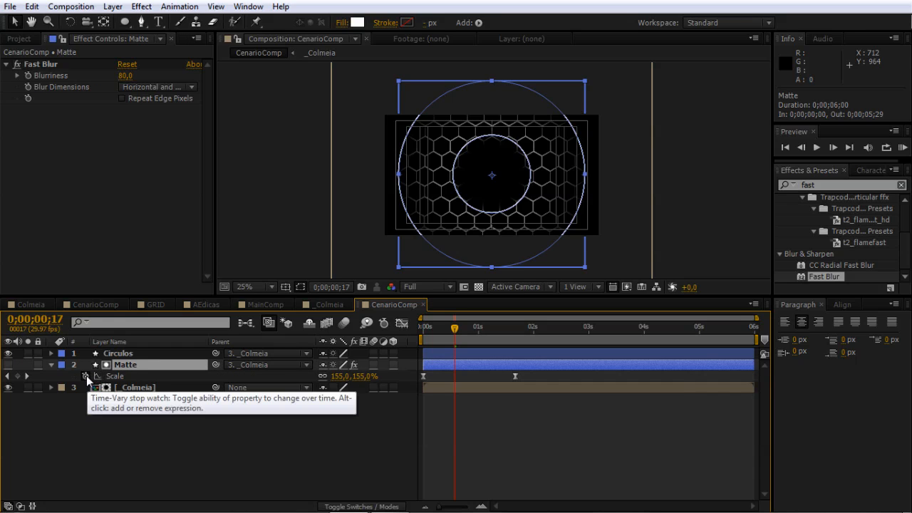
{"action": "left_click", "coordinate": [86, 375], "text": "alt"}
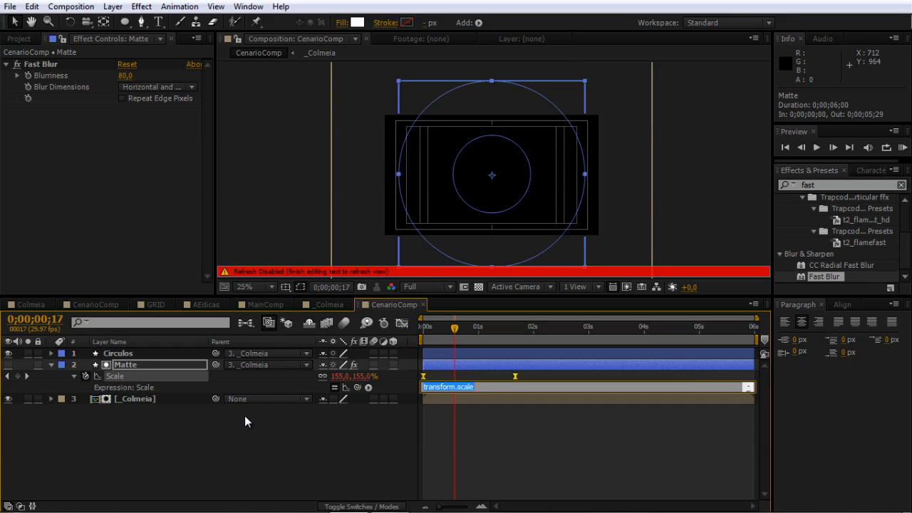
{"action": "key", "text": "BackSpace"}
{"action": "left_click", "coordinate": [539, 447]}
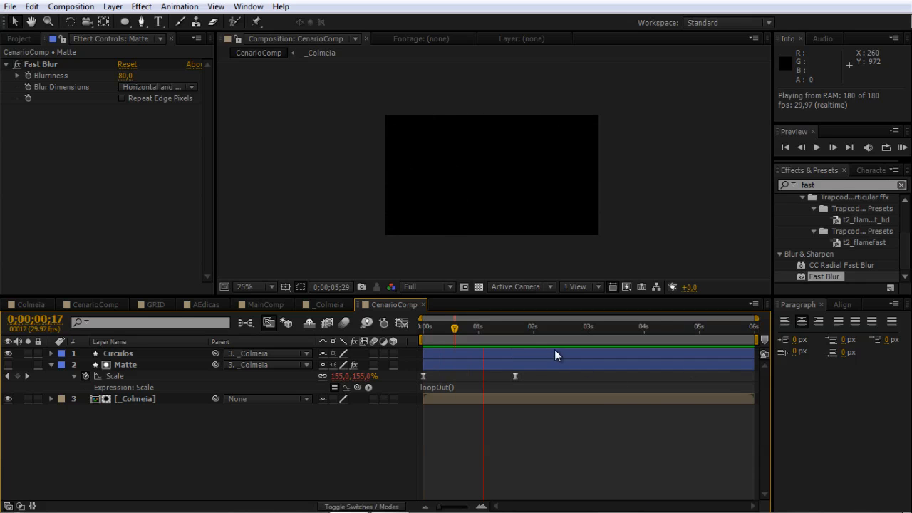
{"action": "left_click", "coordinate": [51, 365]}
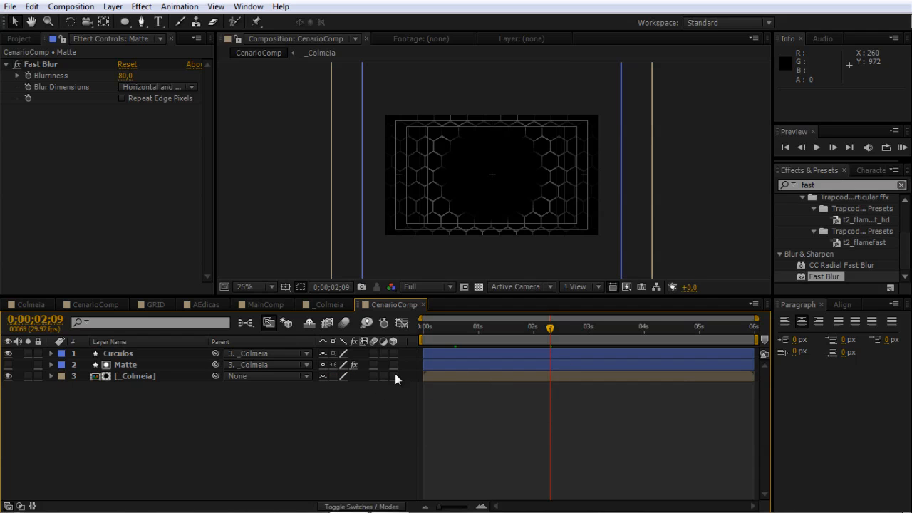
Make Circulos, Matte and _Colmeia 3D layers, and set _Colmeia's X Rotation to 90°.
{"action": "left_click_drag", "start_coordinate": [395, 375], "coordinate": [394, 354]}
{"action": "left_click", "coordinate": [150, 375]}
{"action": "key", "text": "r"}
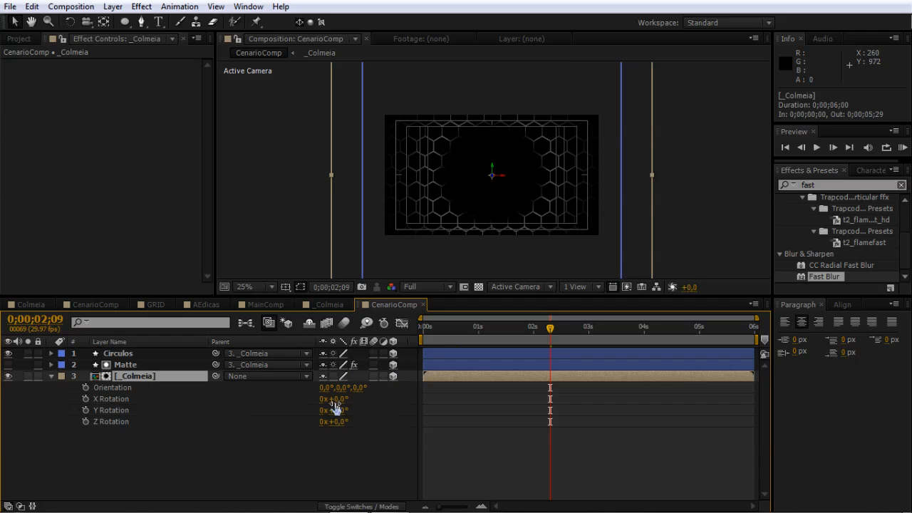
{"action": "left_click", "coordinate": [337, 398]}
{"action": "type", "text": "90"}
{"action": "key", "text": "Return"}
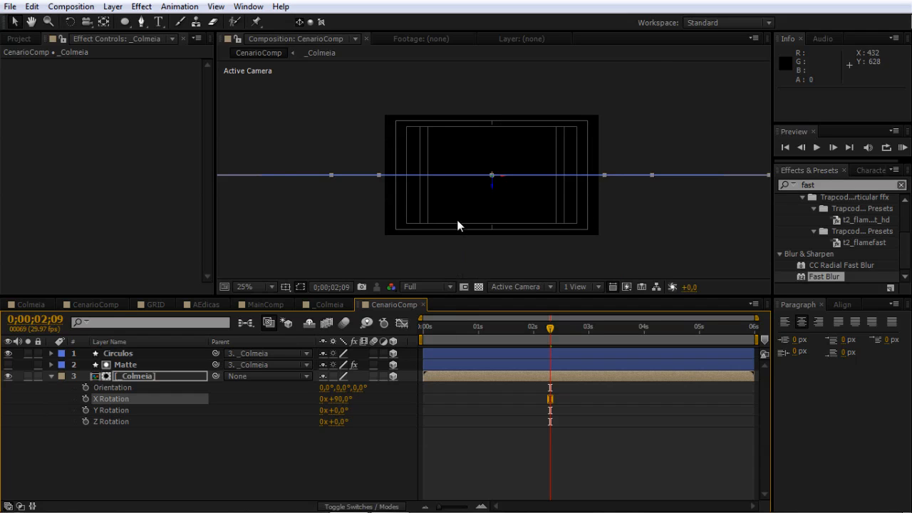
Lower the _Colmeia layer to form the floor, setting its Y position to 600.
{"action": "left_click_drag", "start_coordinate": [491, 190], "coordinate": [493, 222]}
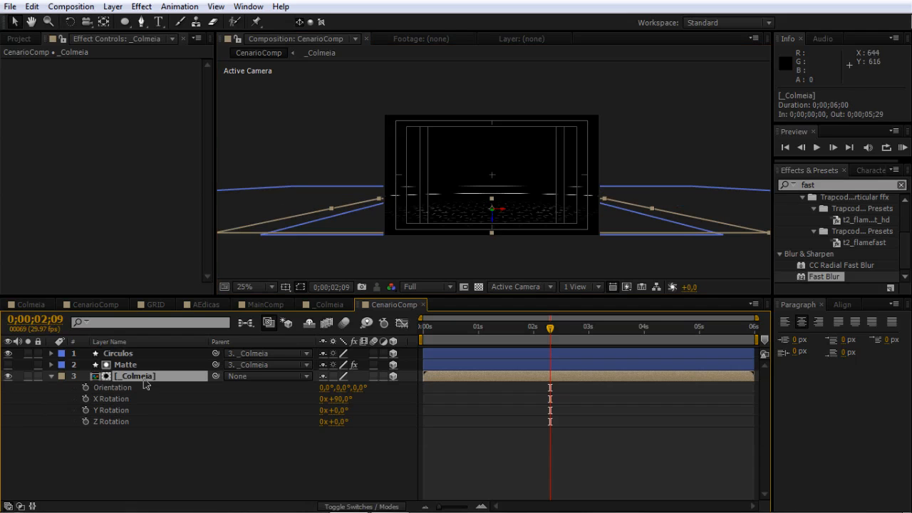
{"action": "key", "text": "p"}
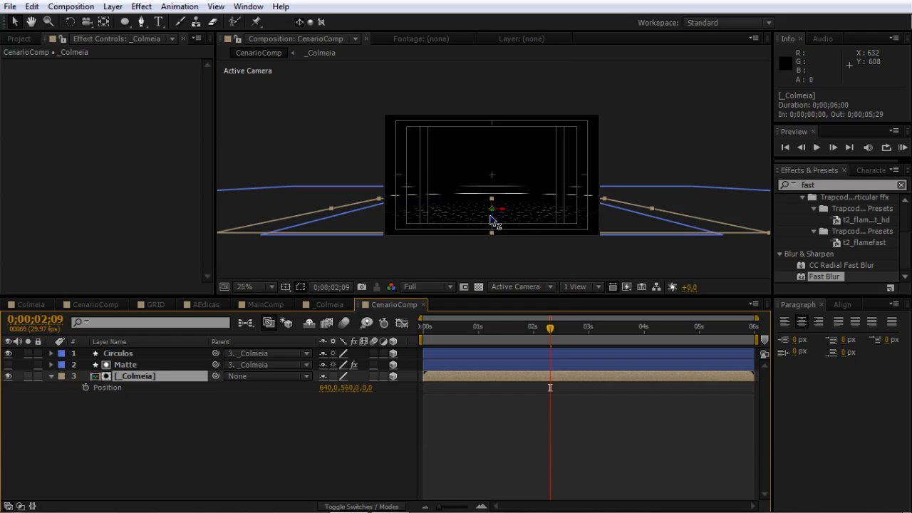
{"action": "left_click_drag", "start_coordinate": [491, 218], "coordinate": [493, 223]}
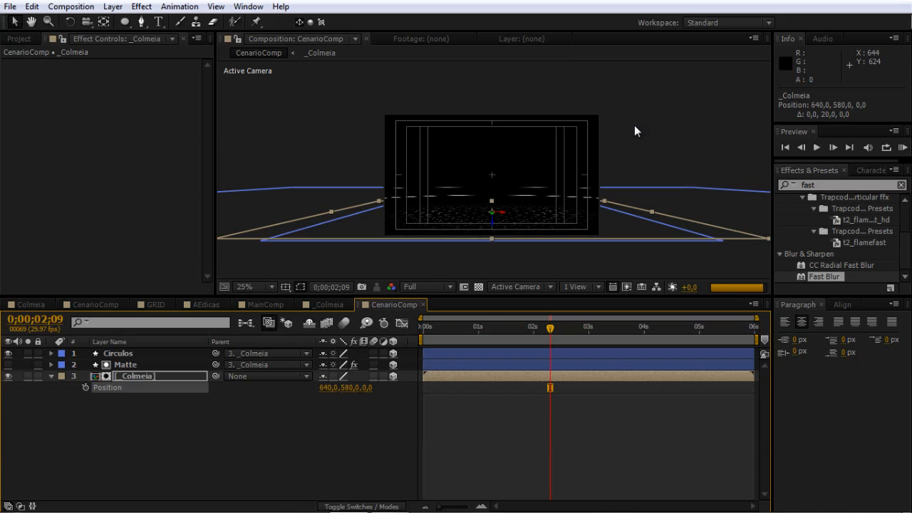
{"action": "left_click", "coordinate": [349, 388]}
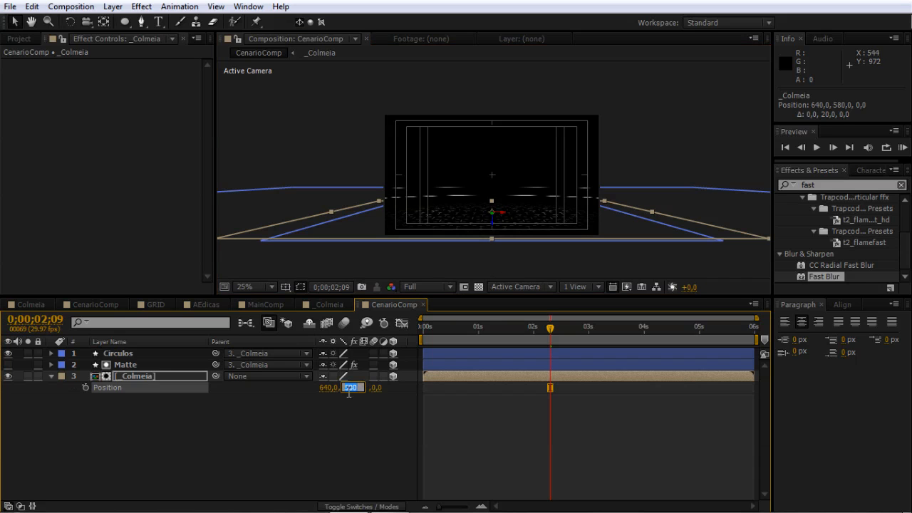
{"action": "type", "text": "600"}
{"action": "key", "text": "Return"}
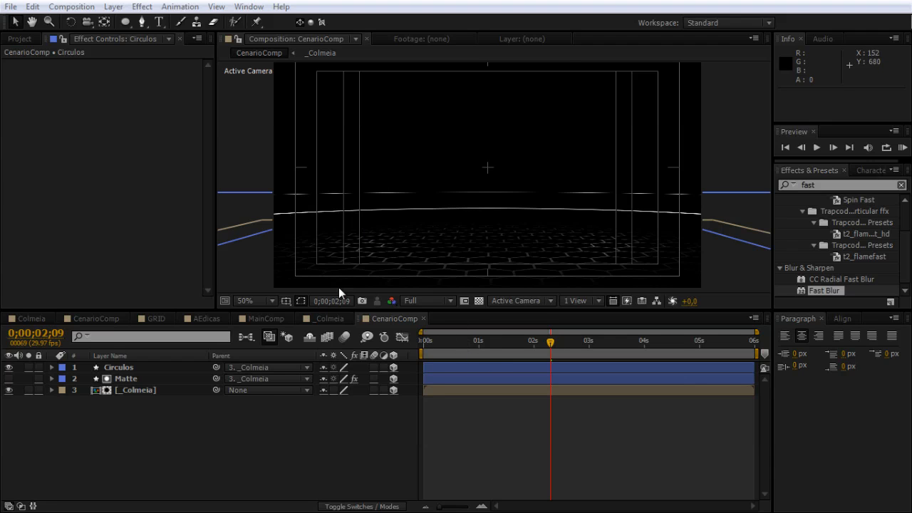
Start keyframing the Circulos layer's Opacity at 0;00;01;20, aligned with Matte's second Scale keyframe.
{"action": "left_click_drag", "start_coordinate": [464, 343], "coordinate": [497, 351]}
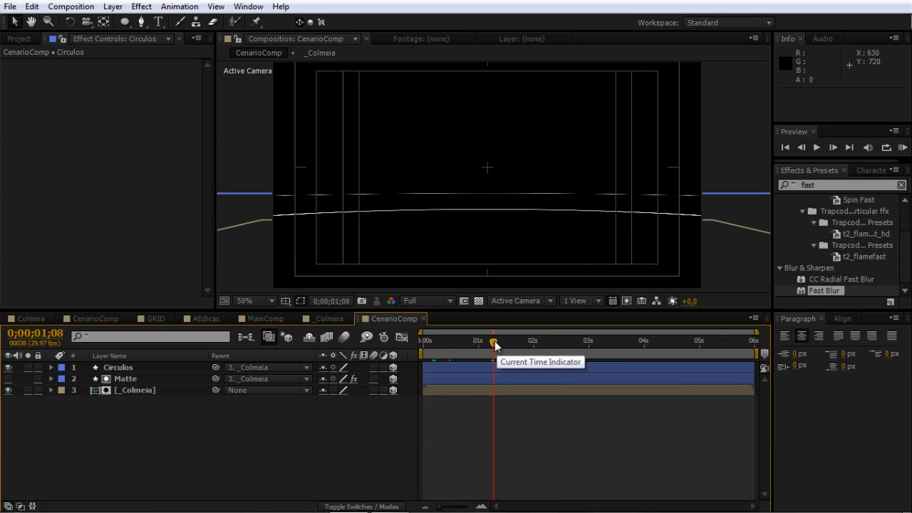
{"action": "left_click_drag", "start_coordinate": [495, 343], "coordinate": [503, 342]}
{"action": "left_click", "coordinate": [464, 378]}
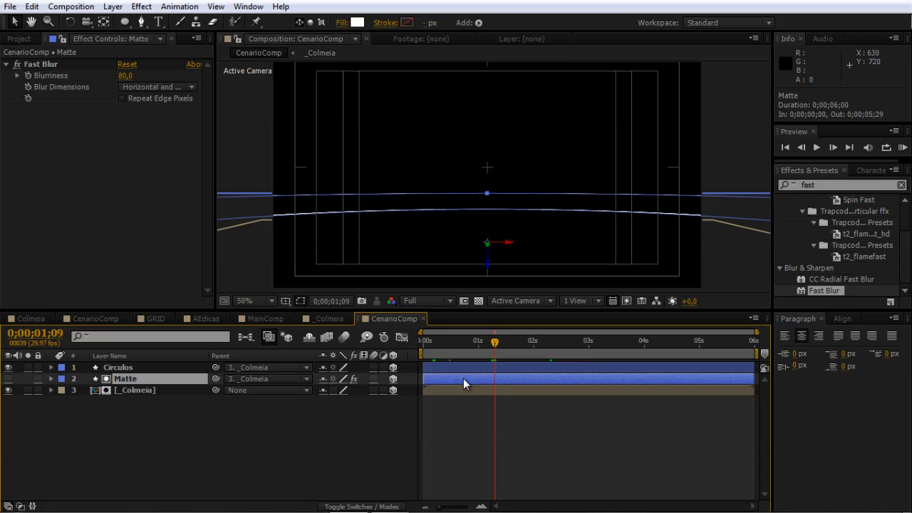
{"action": "key", "text": "u"}
{"action": "key", "text": "k"}
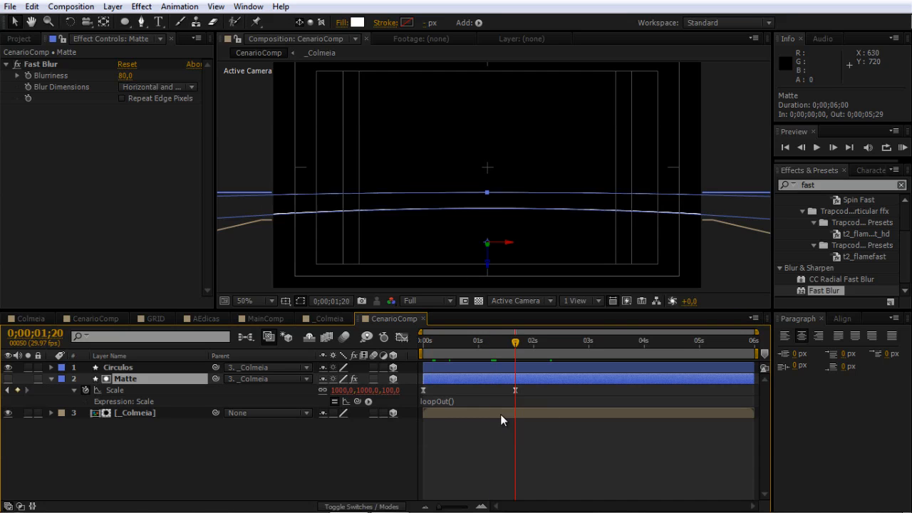
{"action": "left_click", "coordinate": [441, 369]}
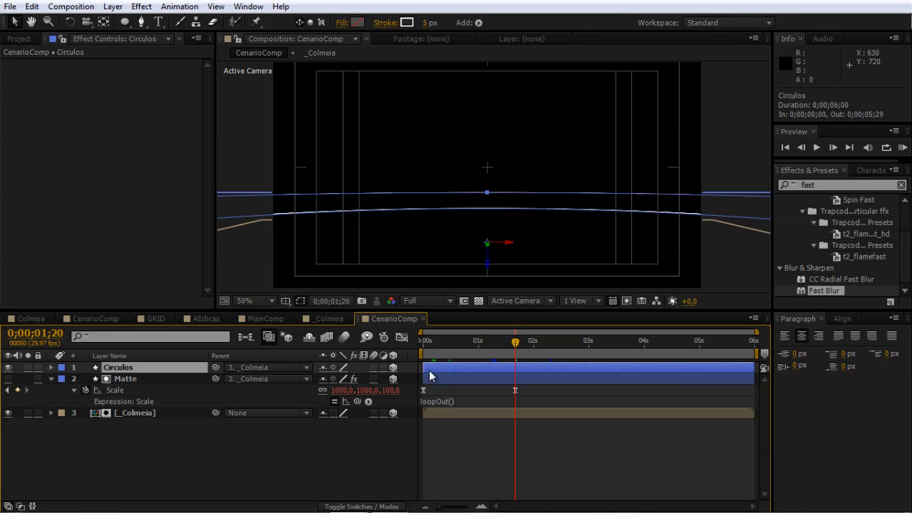
{"action": "key", "text": "t"}
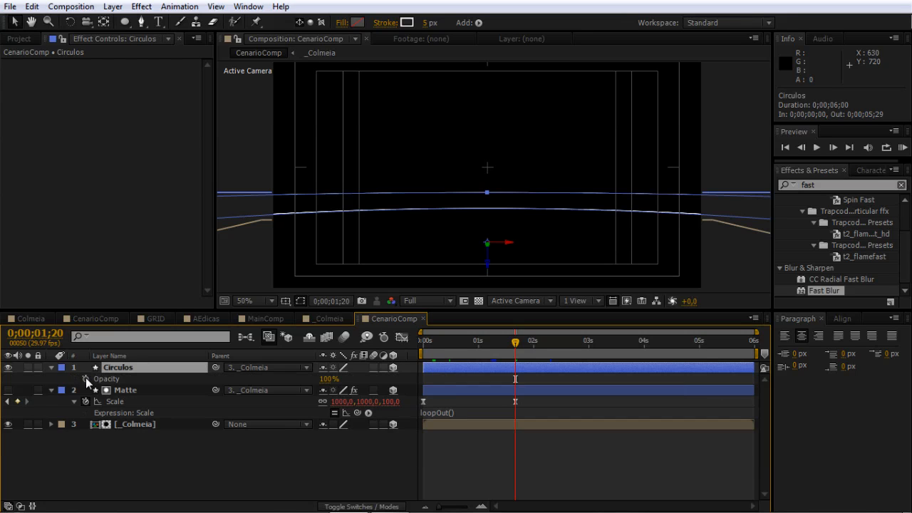
{"action": "left_click", "coordinate": [85, 378]}
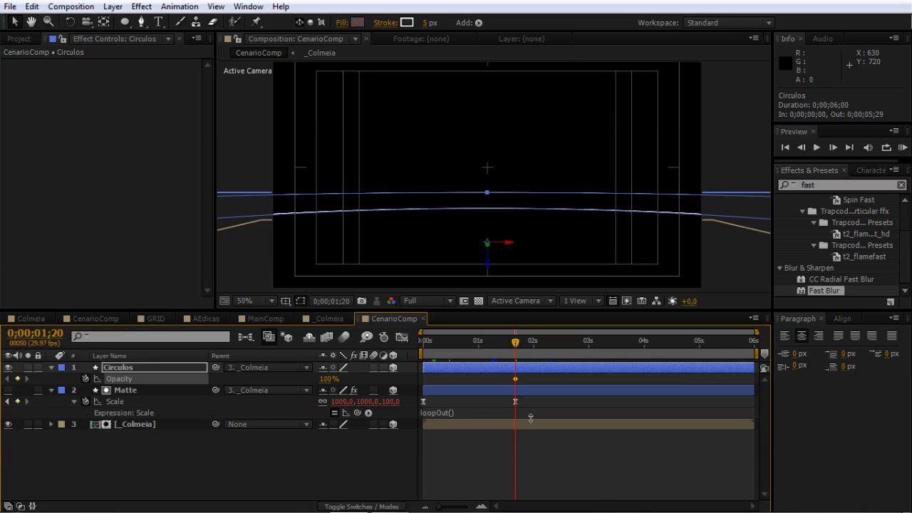
Add a 100% Opacity keyframe to Circulos at 0;00;00;25.
{"action": "key", "text": "Page_Up"}
{"action": "key", "text": "Page_Up"}
{"action": "key", "text": "Page_Up"}
{"action": "key", "text": "Page_Up"}
{"action": "key", "text": "Page_Up"}
{"action": "key", "text": "Page_Up"}
{"action": "key", "text": "Page_Up"}
{"action": "key", "text": "Page_Up"}
{"action": "key", "text": "Page_Up"}
{"action": "key", "text": "Page_Up"}
{"action": "key", "text": "Page_Up"}
{"action": "key", "text": "Page_Up"}
{"action": "key", "text": "Page_Up"}
{"action": "key", "text": "Page_Up"}
{"action": "key", "text": "Page_Up"}
{"action": "key", "text": "Page_Up"}
{"action": "key", "text": "Page_Up"}
{"action": "key", "text": "Page_Up"}
{"action": "key", "text": "Page_Up"}
{"action": "key", "text": "Page_Up"}
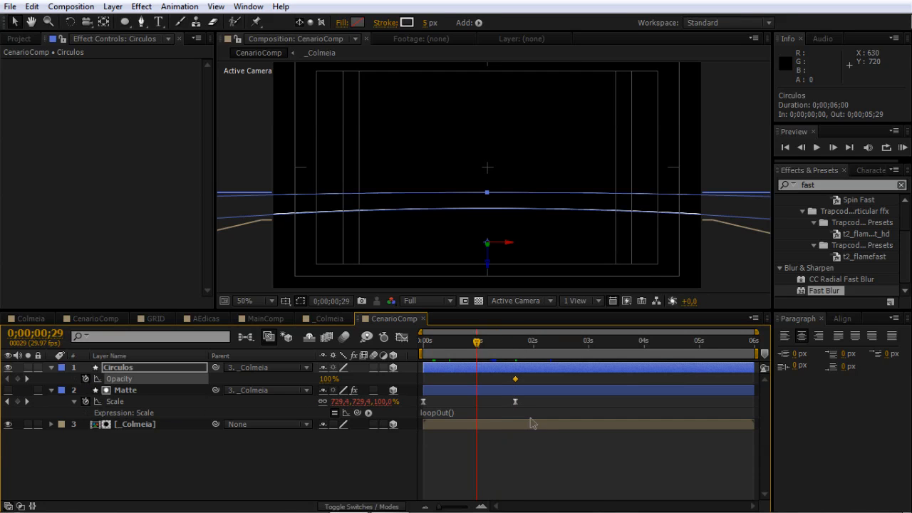
{"action": "key", "text": "Page_Up"}
{"action": "key", "text": "Page_Up"}
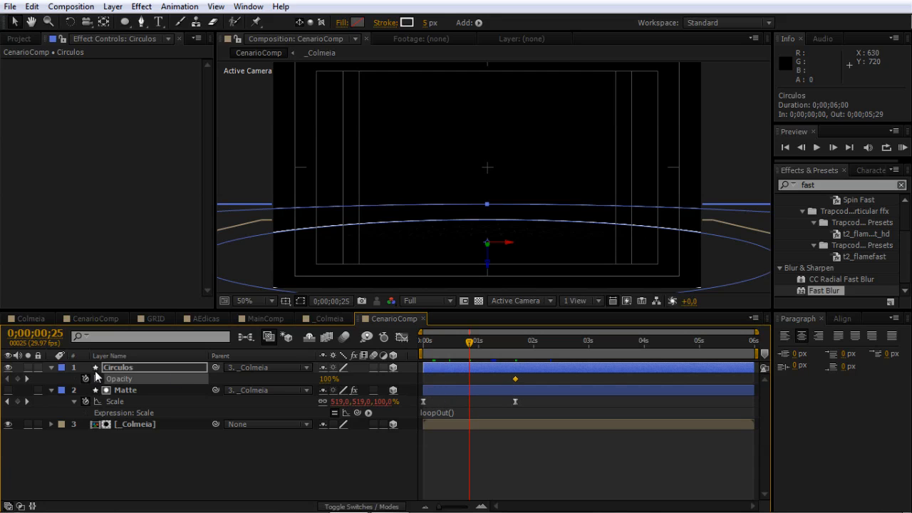
{"action": "left_click", "coordinate": [17, 379]}
Keyframe Circulos' Opacity at the first frame, set it to 0% at 0;00;01;20, and scrub through the fade.
{"action": "key", "text": "Home"}
{"action": "left_click", "coordinate": [327, 378]}
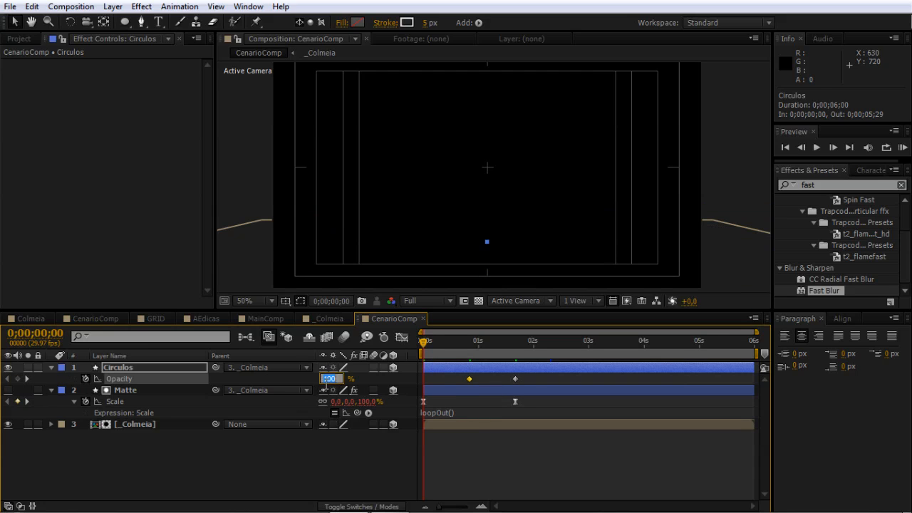
{"action": "key", "text": "Return"}
{"action": "key", "text": "space"}
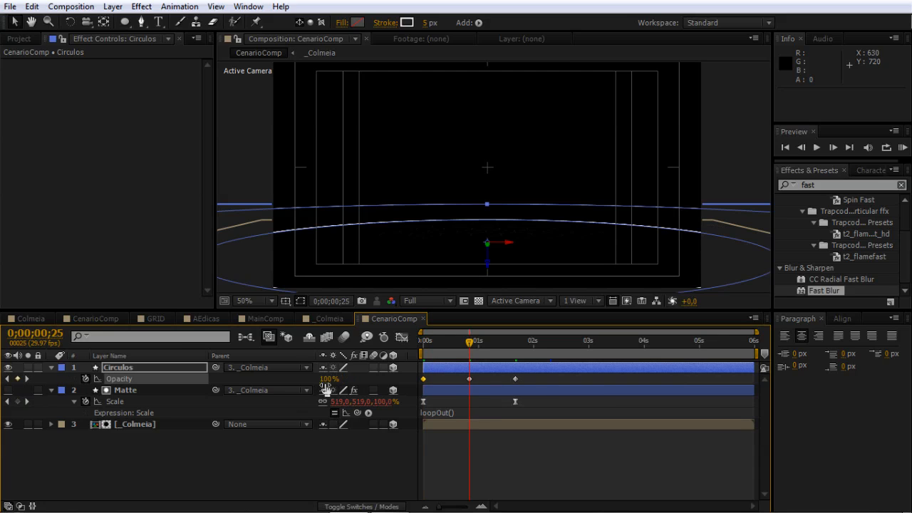
{"action": "left_click", "coordinate": [327, 378]}
{"action": "type", "text": "20"}
{"action": "key", "text": "Return"}
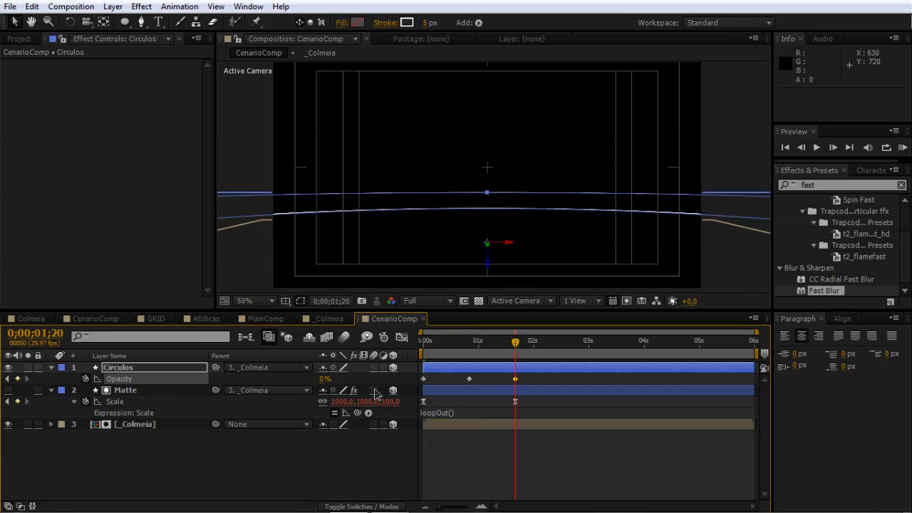
{"action": "left_click", "coordinate": [432, 344]}
{"action": "left_click_drag", "start_coordinate": [433, 343], "coordinate": [524, 343]}
Collapse the layer properties, duplicate Circulos, Matte and _Colmeia, and stack the three copies together above the originals.
{"action": "key", "text": "ctrl+a"}
{"action": "key", "text": "u"}
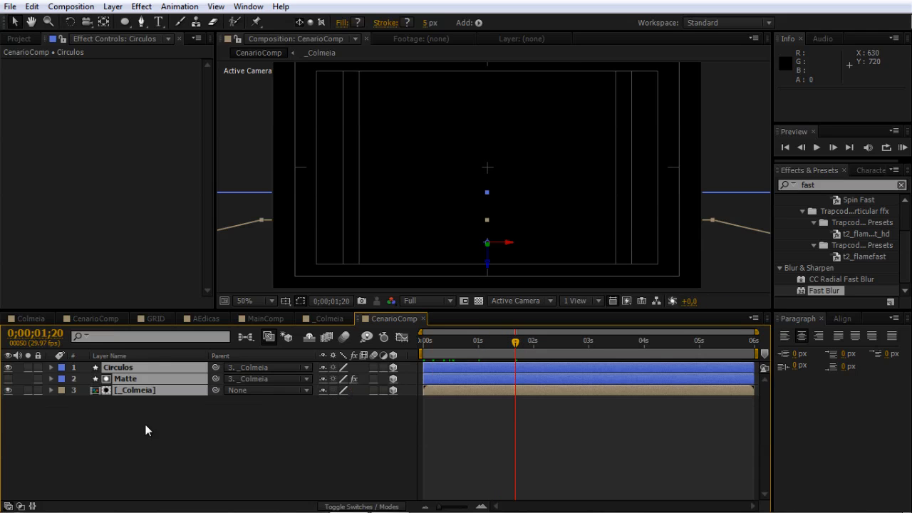
{"action": "left_click", "coordinate": [145, 425]}
{"action": "left_click", "coordinate": [130, 370]}
{"action": "left_click", "coordinate": [138, 391], "text": "shift"}
{"action": "key", "text": "ctrl+d"}
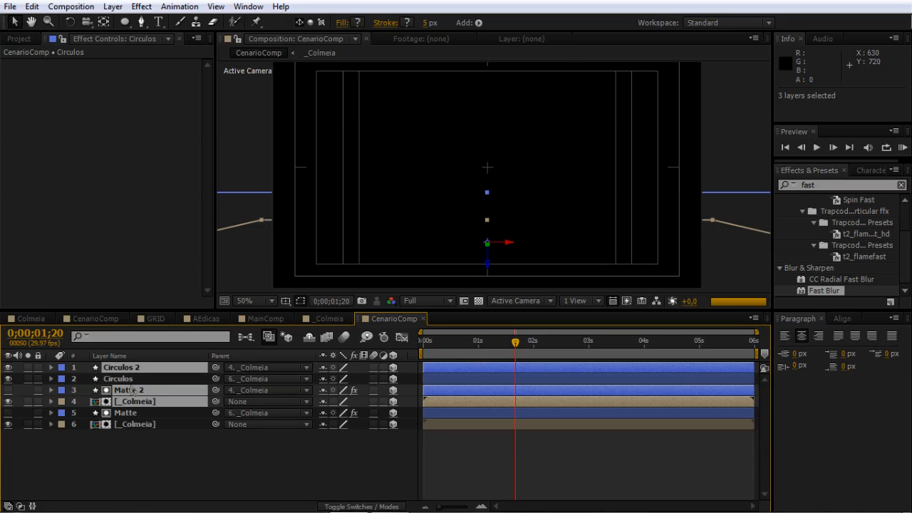
{"action": "left_click_drag", "start_coordinate": [129, 390], "coordinate": [127, 376]}
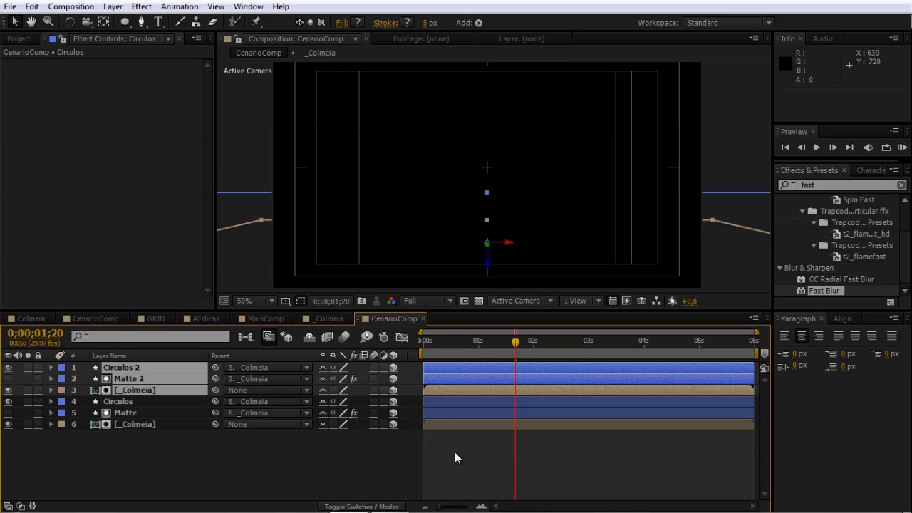
Delay the duplicated Circulos 2, Matte 2 and _Colmeia layers by 7 frames and scrub through the animation.
{"action": "key", "text": "alt+Page_Down"}
{"action": "key", "text": "alt+Page_Down"}
{"action": "key", "text": "alt+Page_Down"}
{"action": "key", "text": "alt+Page_Down"}
{"action": "key", "text": "alt+Page_Down"}
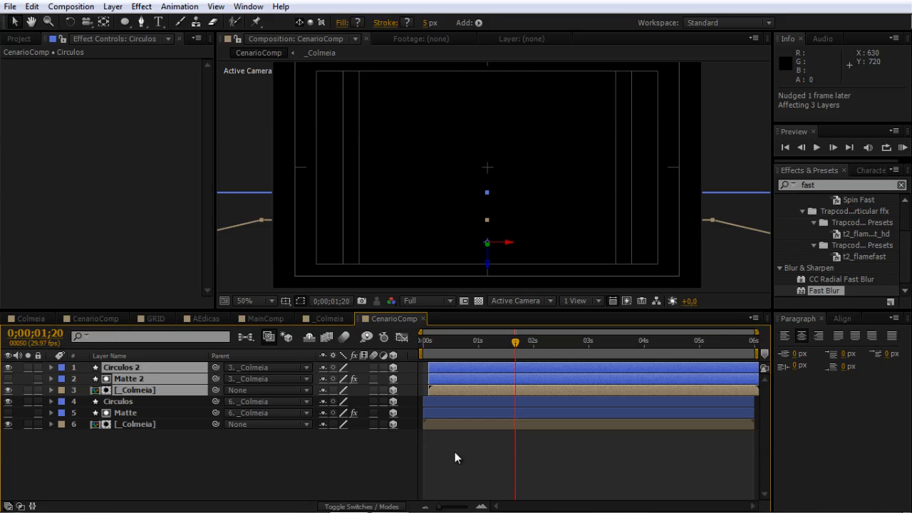
{"action": "key", "text": "alt+Page_Down"}
{"action": "key", "text": "alt+Page_Down"}
{"action": "key", "text": "i"}
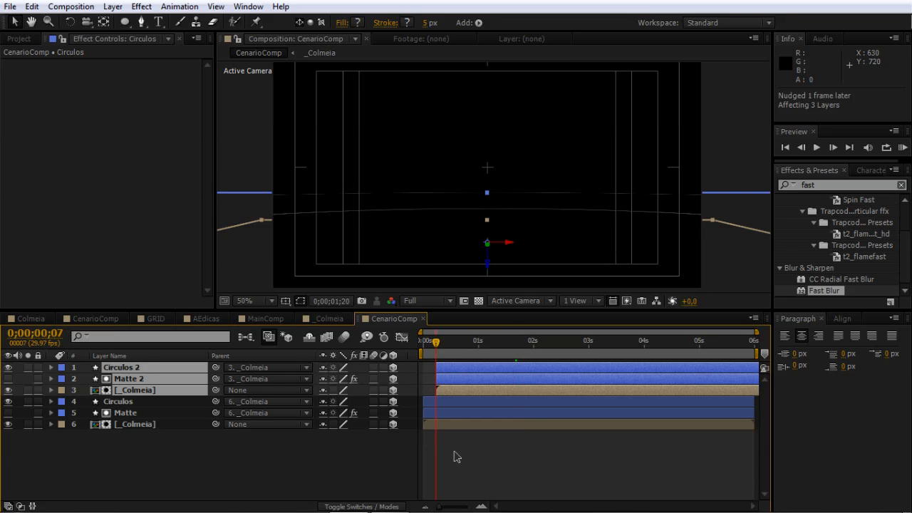
{"action": "left_click_drag", "start_coordinate": [426, 342], "coordinate": [665, 350]}
{"action": "left_click", "coordinate": [508, 456]}
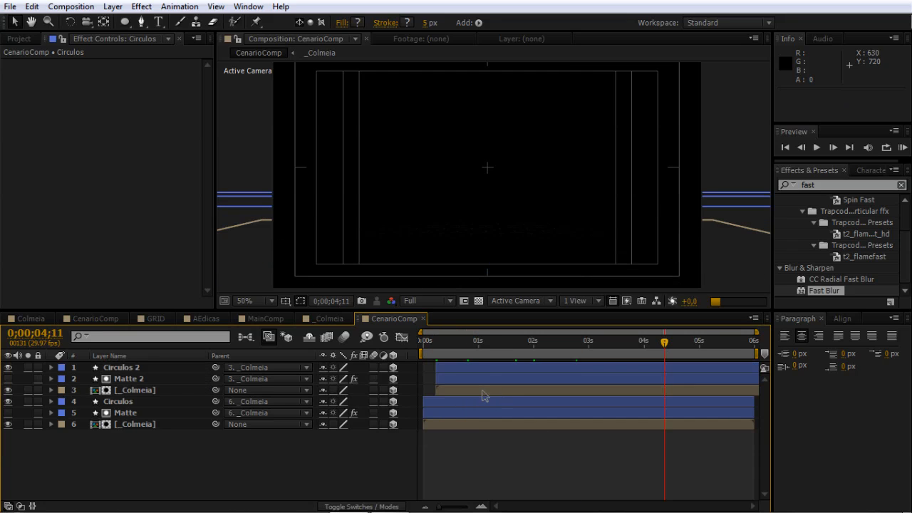
Duplicate the lowest _Colmeia layer and move the copy to the bottom of the layer stack.
{"action": "left_click", "coordinate": [484, 389]}
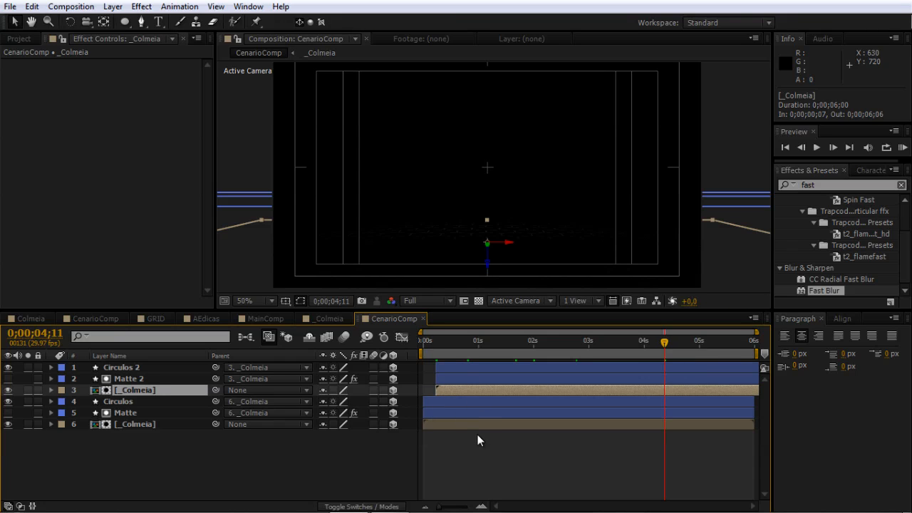
{"action": "left_click", "coordinate": [479, 437]}
{"action": "left_click", "coordinate": [472, 391]}
{"action": "left_click", "coordinate": [130, 379]}
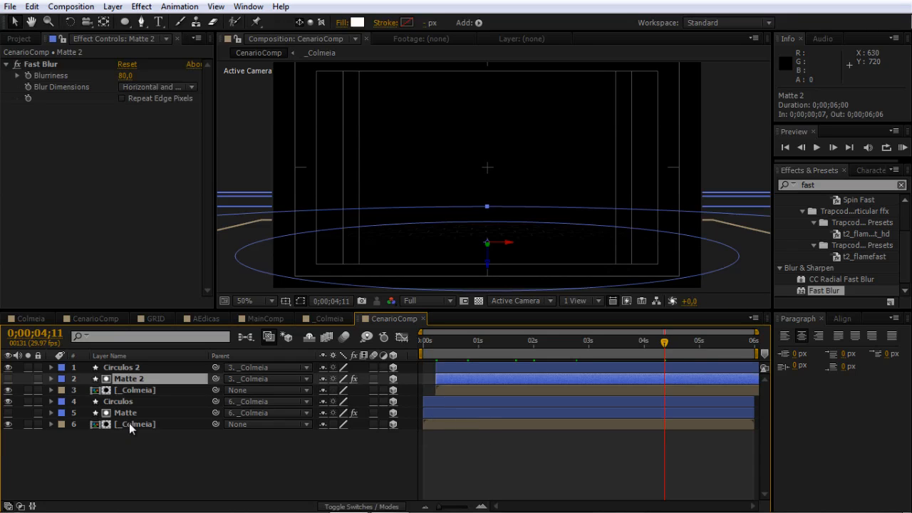
{"action": "left_click", "coordinate": [129, 422]}
{"action": "key", "text": "ctrl+d"}
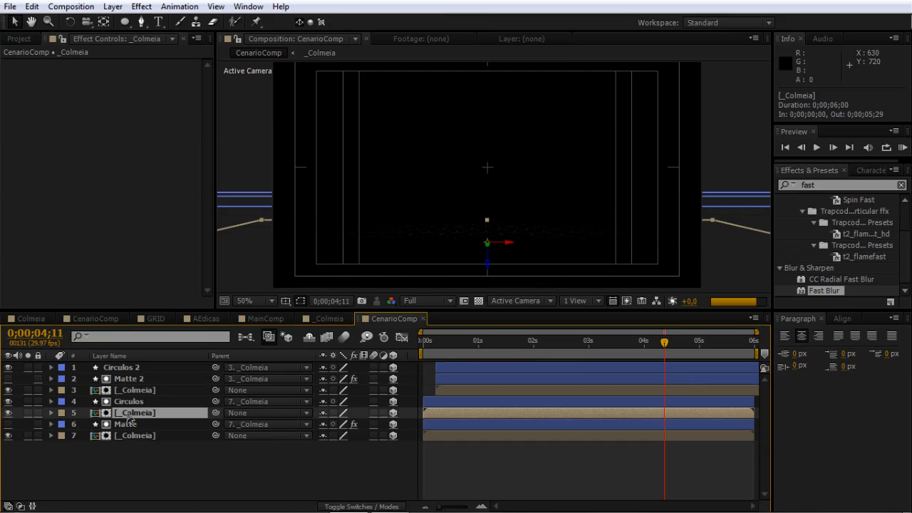
{"action": "left_click_drag", "start_coordinate": [131, 414], "coordinate": [135, 446]}
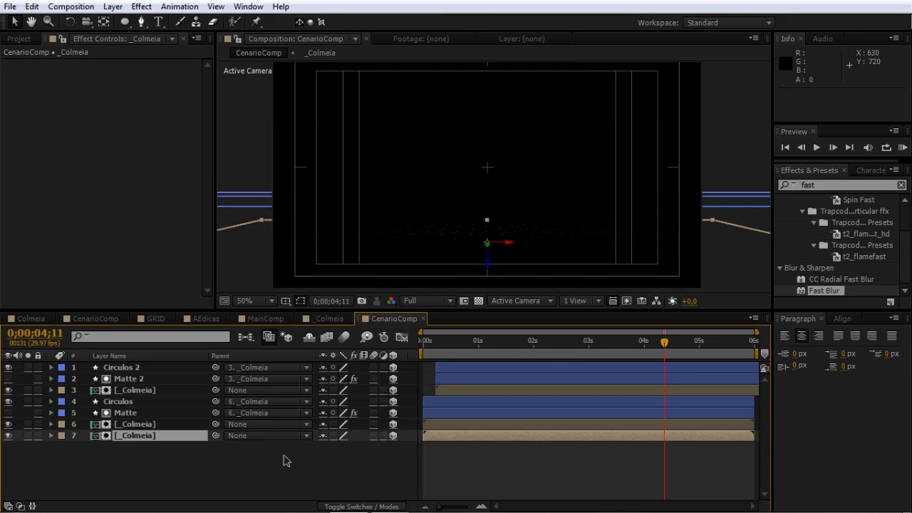
Set the bottom _Colmeia copy to No Track Matte.
{"action": "left_click", "coordinate": [322, 505]}
{"action": "left_click", "coordinate": [399, 436]}
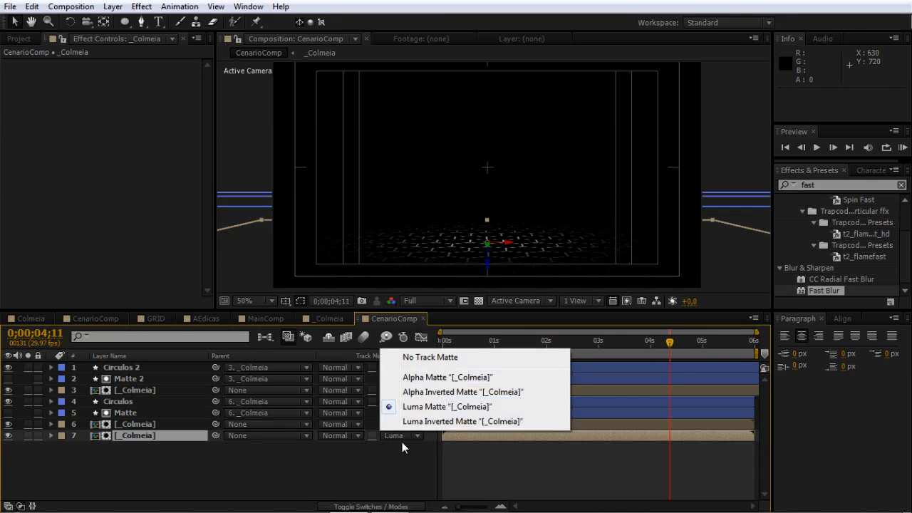
{"action": "left_click", "coordinate": [435, 358]}
{"action": "left_click", "coordinate": [113, 465]}
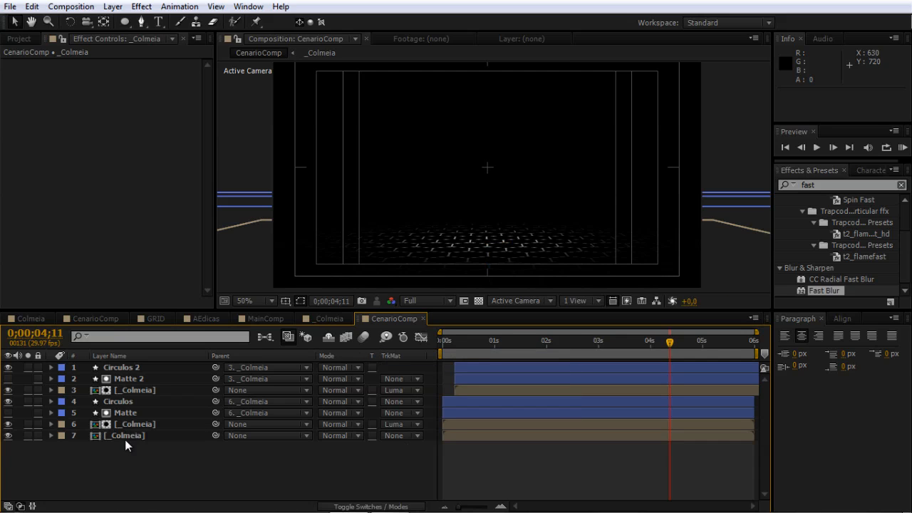
Set the bottom _Colmeia layer's Opacity to 25%.
{"action": "left_click", "coordinate": [125, 438]}
{"action": "key", "text": "t"}
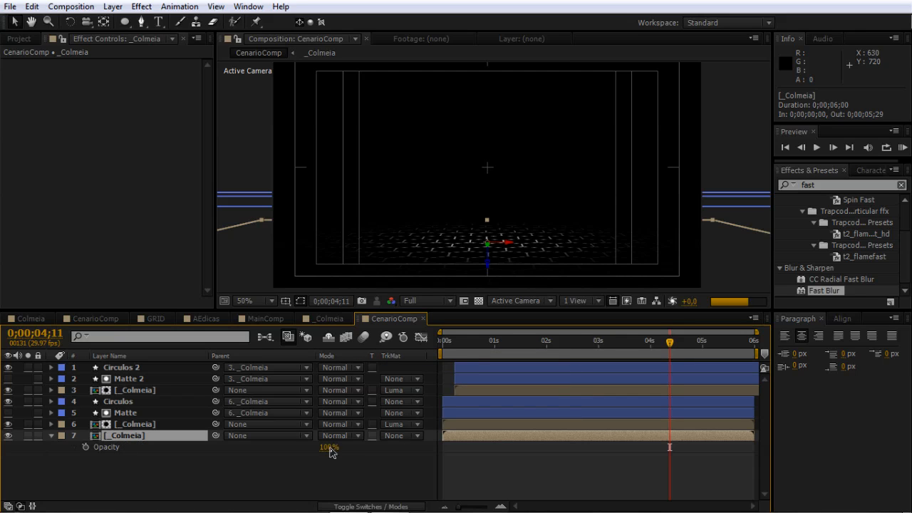
{"action": "left_click", "coordinate": [329, 448]}
{"action": "type", "text": "25"}
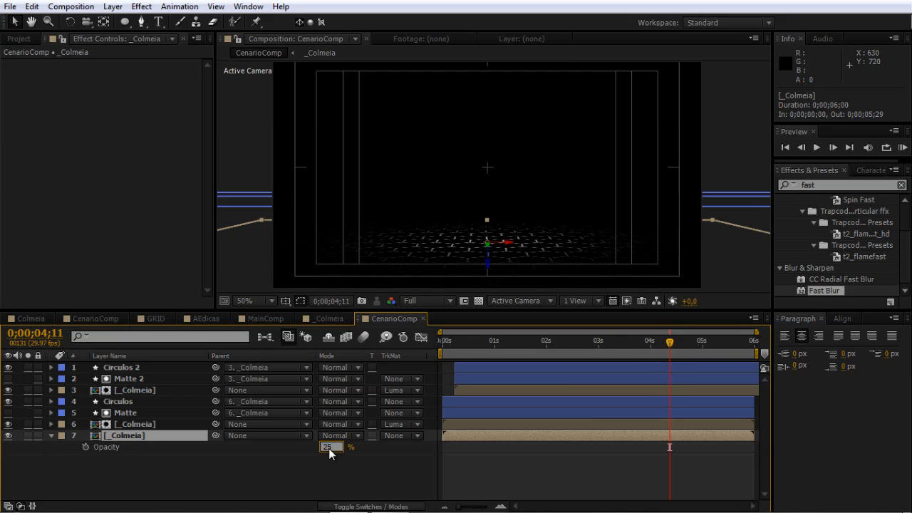
{"action": "key", "text": "Return"}
Keyframe the bottom _Colmeia layer's Opacity from 0% at 0;00;00;20 to 25% at 0;00;01;20.
{"action": "left_click_drag", "start_coordinate": [468, 344], "coordinate": [481, 347]}
{"action": "left_click", "coordinate": [86, 447]}
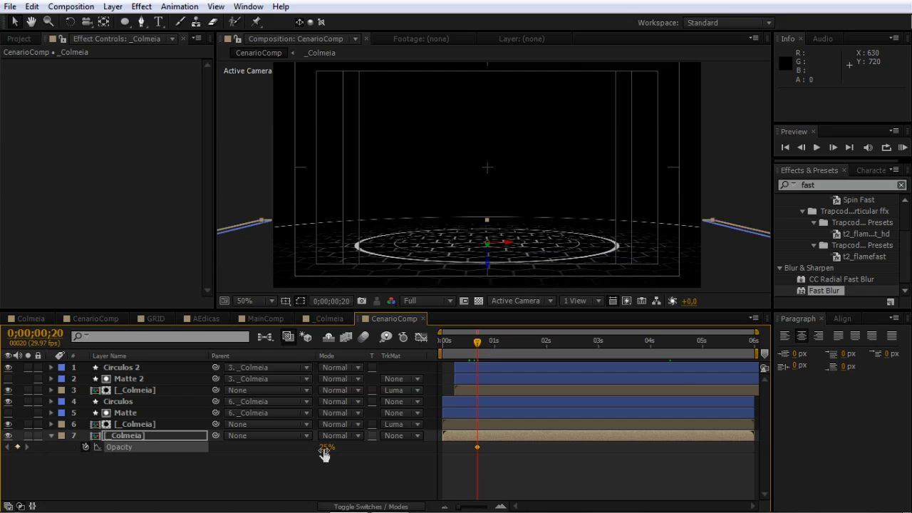
{"action": "type", "text": "0"}
{"action": "key", "text": "Return"}
{"action": "key", "text": "space"}
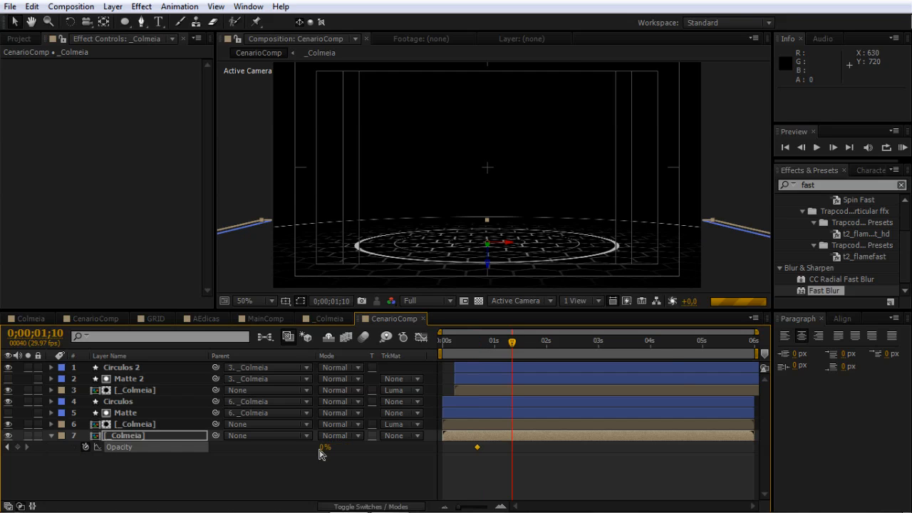
{"action": "left_click", "coordinate": [324, 451]}
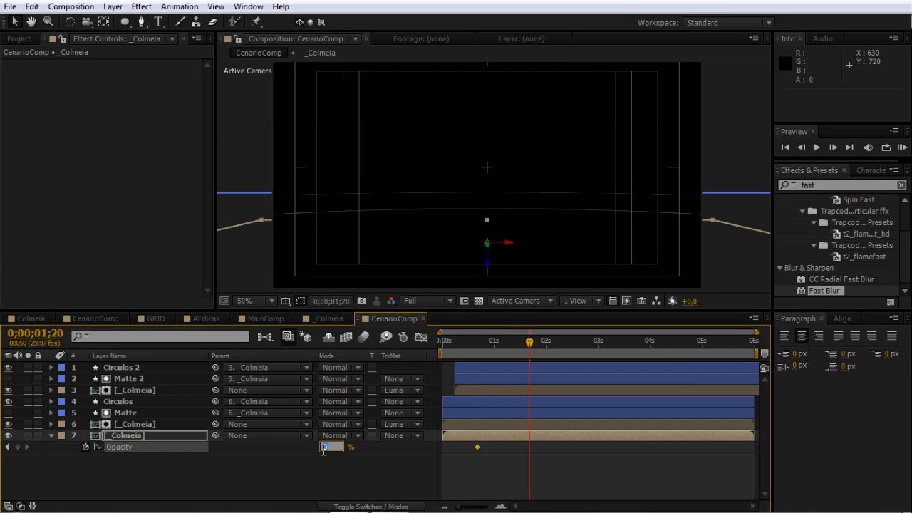
{"action": "type", "text": "25"}
{"action": "key", "text": "Return"}
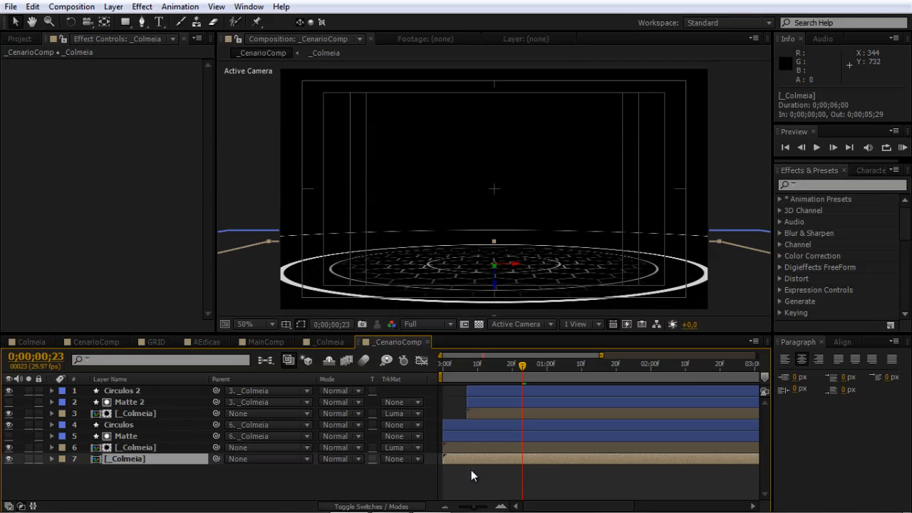
Set the composition preview resolution to Half.
{"action": "left_click", "coordinate": [421, 324]}
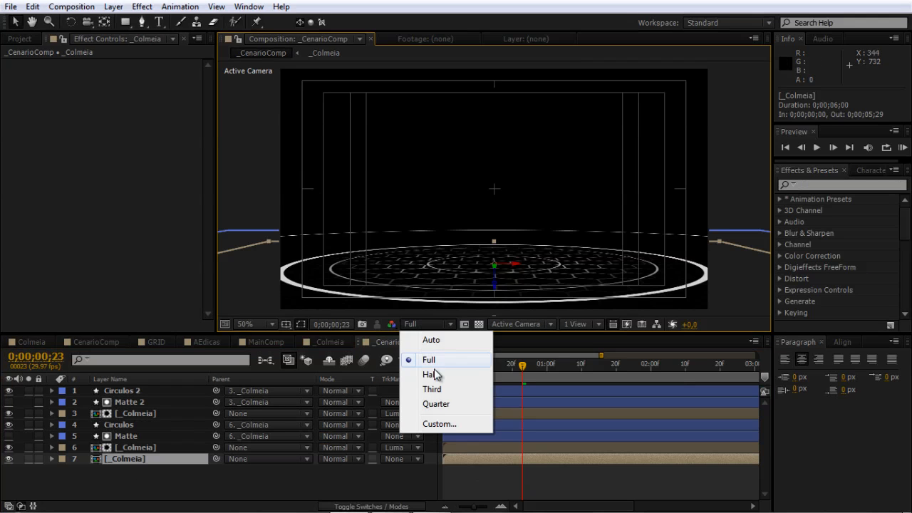
{"action": "left_click", "coordinate": [430, 376]}
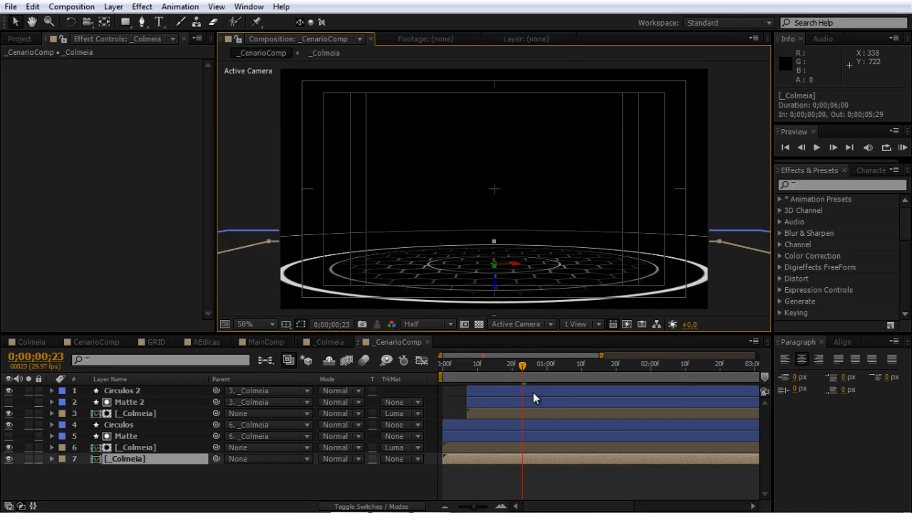
Duplicate the Circulos 2 layer and shift the copy to start at 0;00;00;23.
{"action": "left_click", "coordinate": [504, 391]}
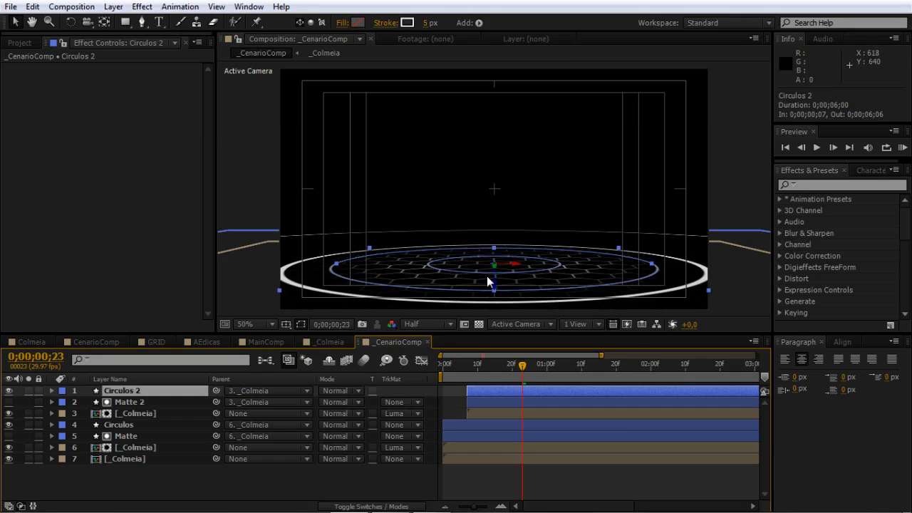
{"action": "key", "text": "ctrl+d"}
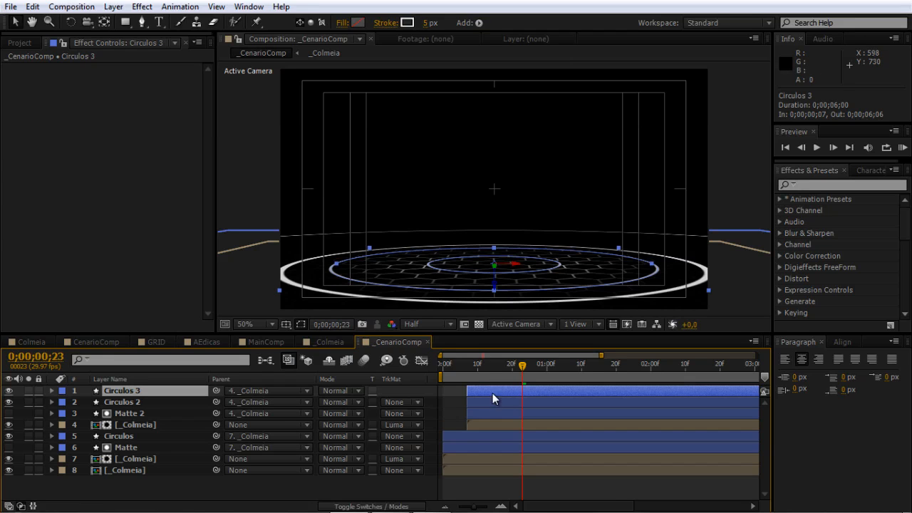
{"action": "left_click_drag", "start_coordinate": [492, 399], "coordinate": [535, 395]}
{"action": "key", "text": "F2"}
Delete Ellipse Path 2 from the contents of Circulos 3 and show the properties of Ellipse Path 1.
{"action": "left_click", "coordinate": [52, 391]}
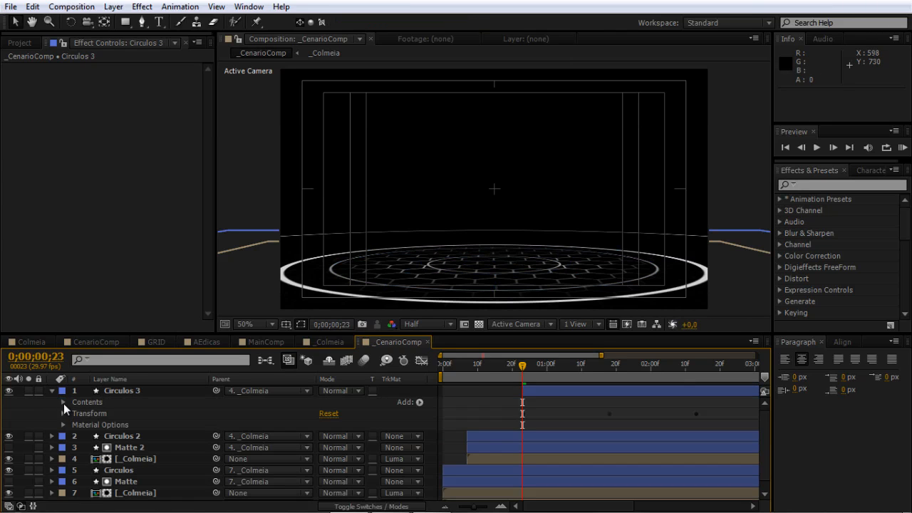
{"action": "left_click", "coordinate": [63, 402]}
{"action": "left_click", "coordinate": [75, 414]}
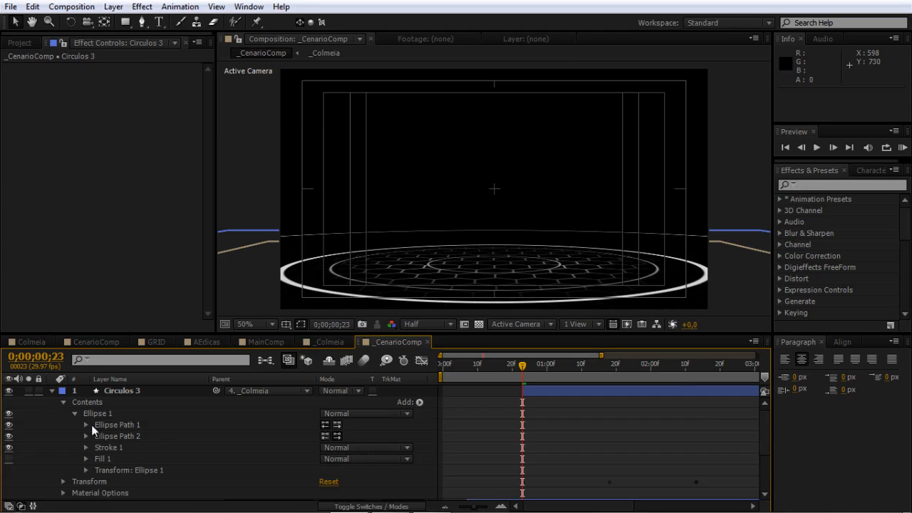
{"action": "left_click", "coordinate": [124, 440]}
{"action": "key", "text": "Delete"}
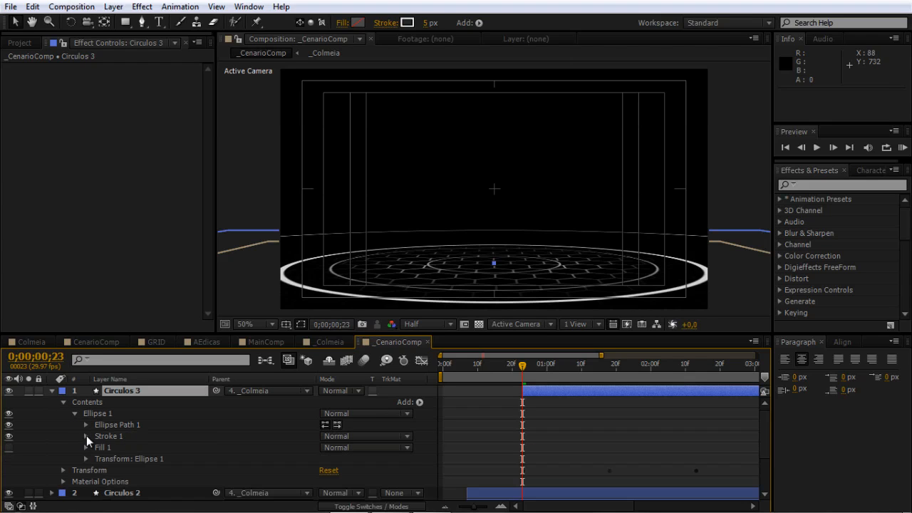
{"action": "left_click", "coordinate": [86, 424]}
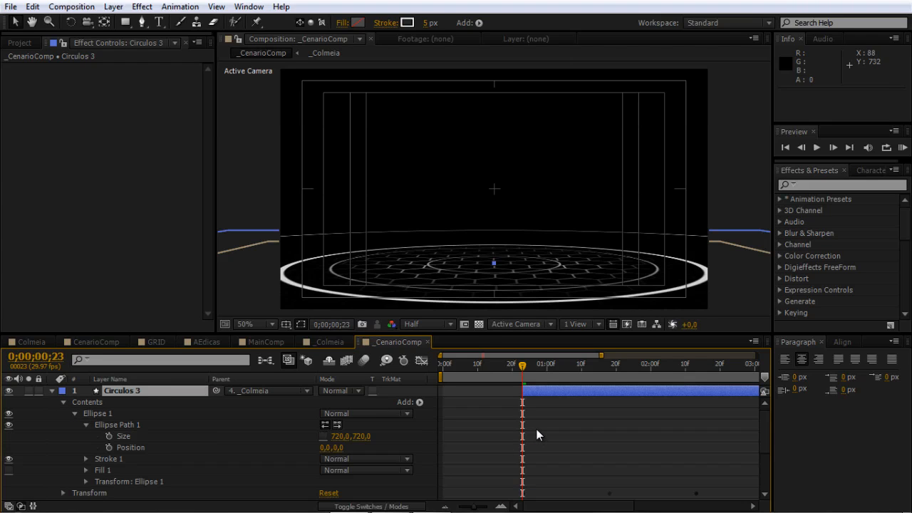
Remove the Scale keyframes from Circulos 3 and set its Scale to 100, 100, 10%.
{"action": "left_click_drag", "start_coordinate": [523, 365], "coordinate": [564, 368]}
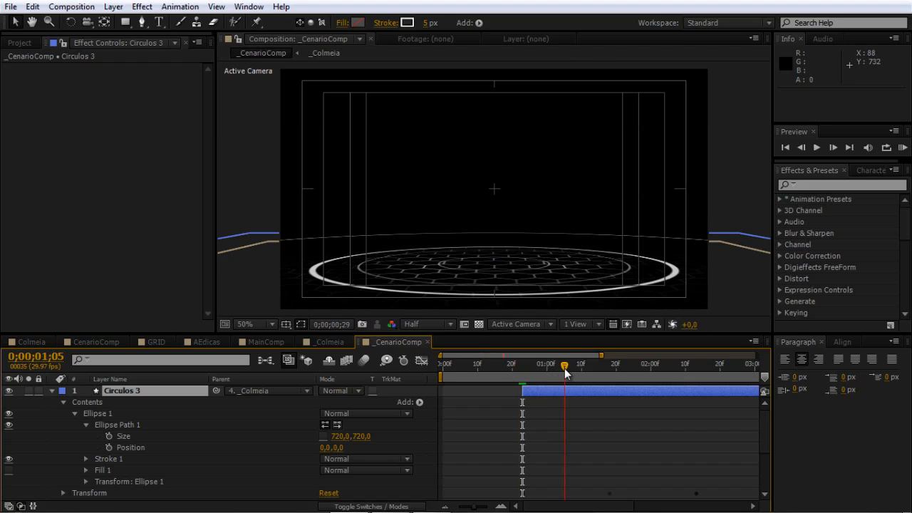
{"action": "key", "text": "s"}
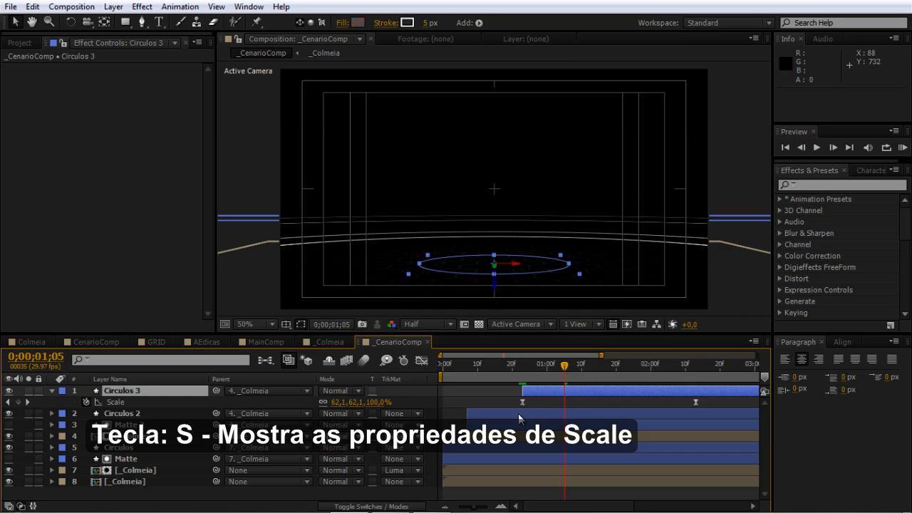
{"action": "key", "text": "minus"}
{"action": "left_click_drag", "start_coordinate": [614, 401], "coordinate": [468, 404]}
{"action": "key", "text": "k"}
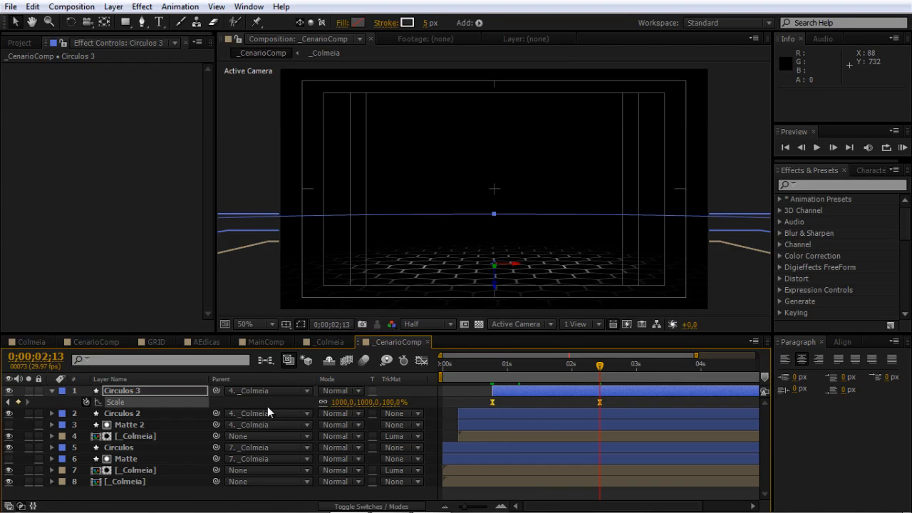
{"action": "left_click", "coordinate": [342, 402]}
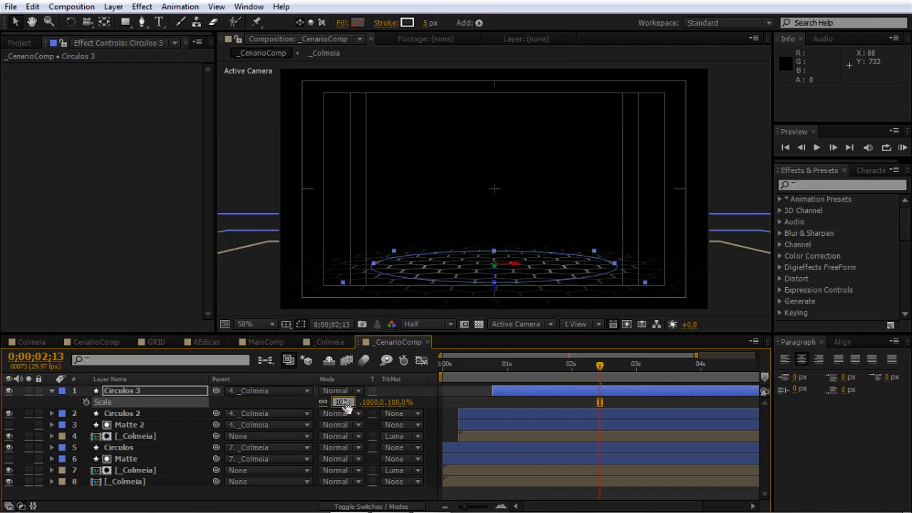
{"action": "key", "text": "Escape"}
Remove the Opacity keyframes from Circulos 3 and set its Opacity to 100%.
{"action": "key", "text": "t"}
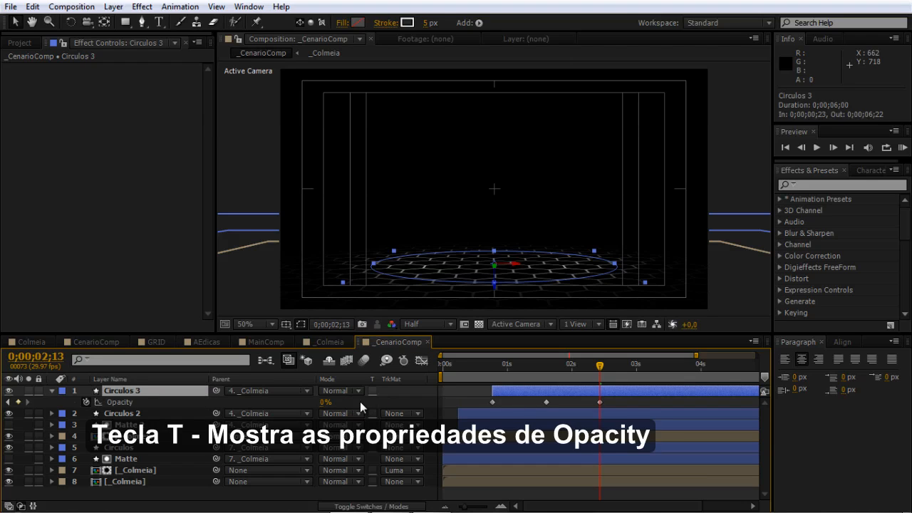
{"action": "left_click", "coordinate": [87, 402]}
{"action": "left_click", "coordinate": [324, 404]}
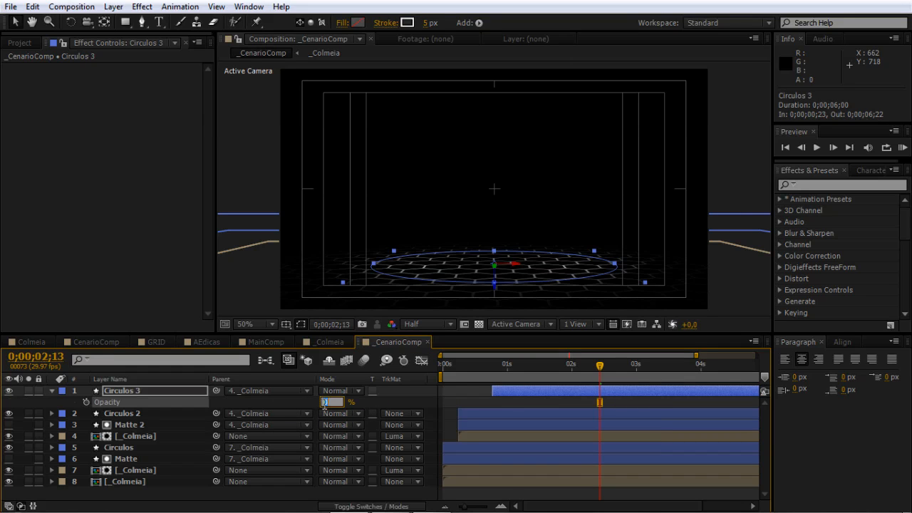
{"action": "type", "text": "100"}
{"action": "key", "text": "Return"}
Raise the Circulos 3 ring slightly above the honeycomb floor and show the layer's Scale property.
{"action": "left_click", "coordinate": [501, 393]}
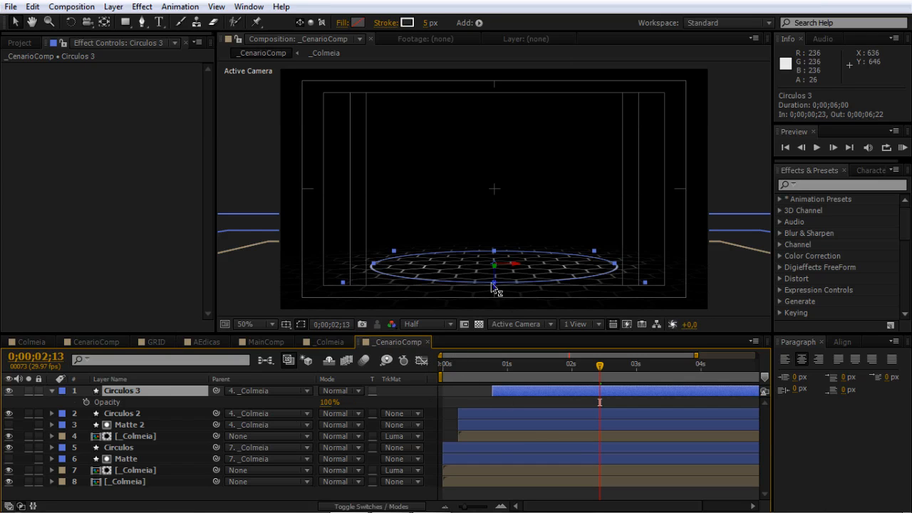
{"action": "left_click_drag", "start_coordinate": [493, 280], "coordinate": [492, 277]}
{"action": "left_click", "coordinate": [507, 390]}
{"action": "key", "text": "s"}
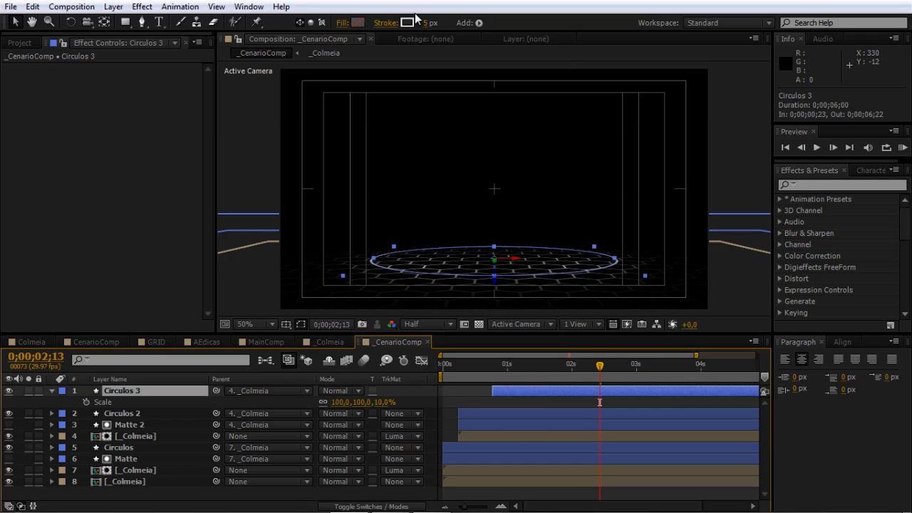
Set the stroke width of Circulos 3 to 4 px and check the ring against the honeycomb floor.
{"action": "left_click", "coordinate": [426, 23]}
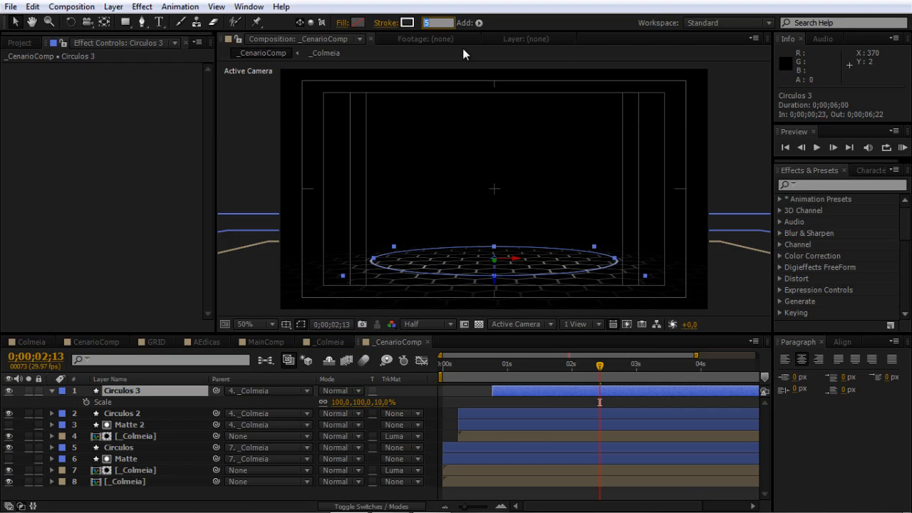
{"action": "type", "text": "4"}
{"action": "key", "text": "Return"}
{"action": "left_click", "coordinate": [506, 402]}
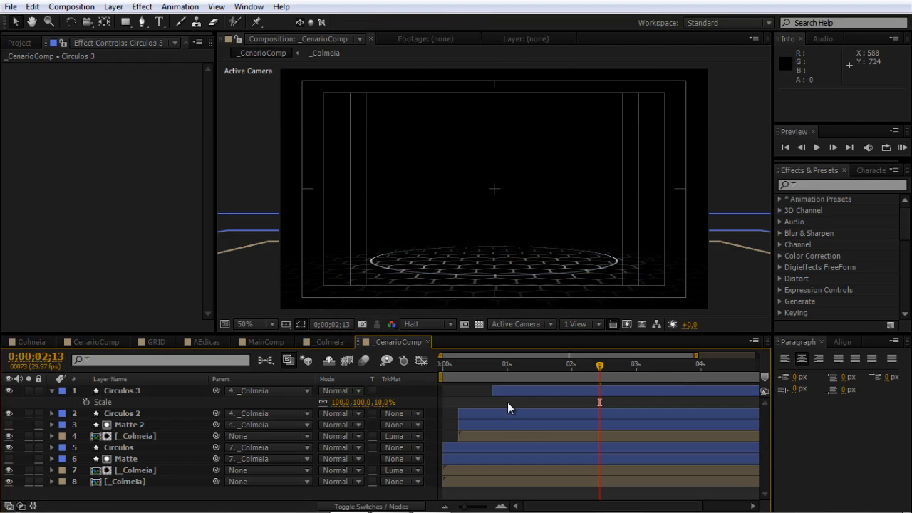
{"action": "key", "text": "z"}
{"action": "left_click", "coordinate": [492, 258]}
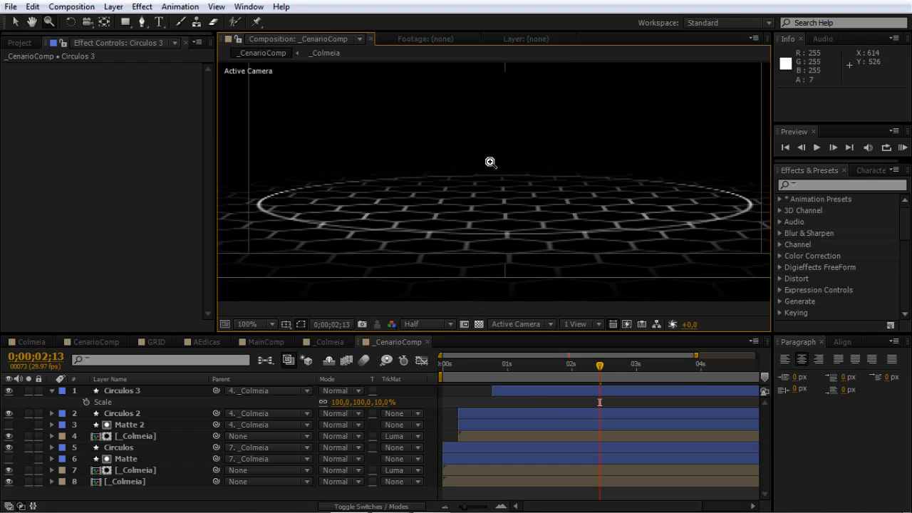
{"action": "left_click", "coordinate": [497, 145], "text": "alt"}
{"action": "key", "text": "h"}
{"action": "left_click_drag", "start_coordinate": [509, 164], "coordinate": [509, 208]}
{"action": "key", "text": "v"}
Find the Slider Control effect and apply it to the Circulos 3 layer.
{"action": "left_click", "coordinate": [504, 390]}
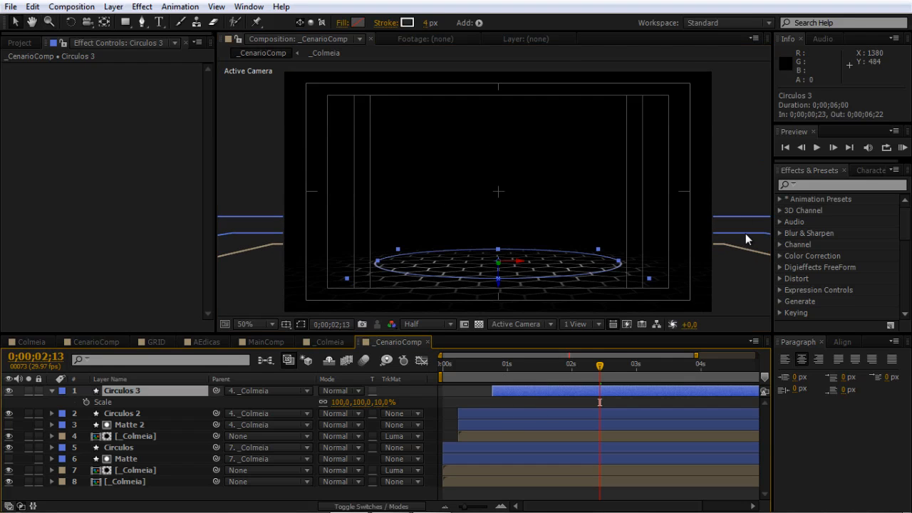
{"action": "left_click", "coordinate": [809, 186]}
{"action": "type", "text": "slider"}
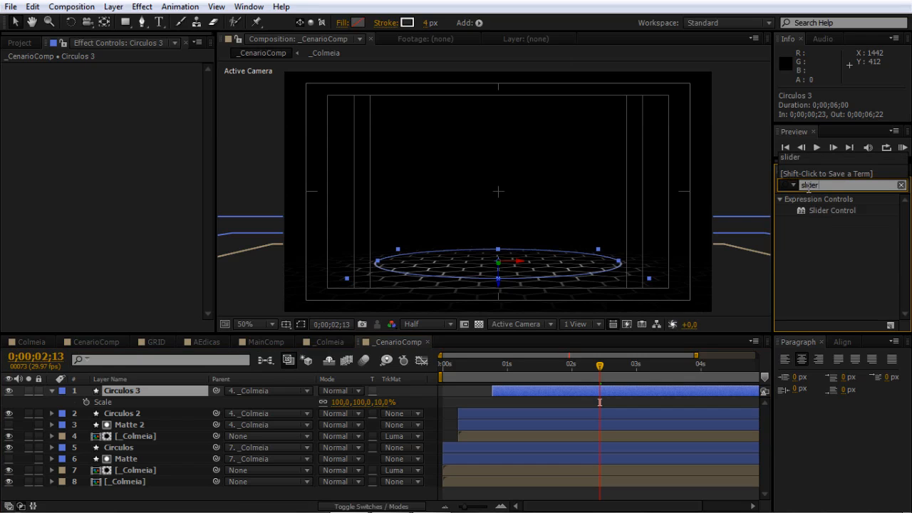
{"action": "left_click", "coordinate": [809, 210]}
{"action": "left_click_drag", "start_coordinate": [521, 390], "coordinate": [509, 389]}
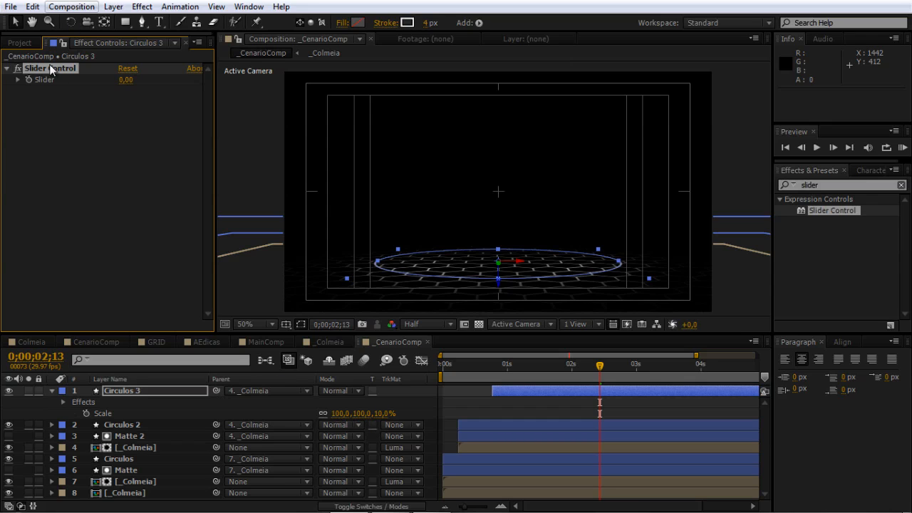
Link the Scale of Circulos 3 to its Slider Control with an expression and set the Slider to 100.
{"action": "left_click", "coordinate": [86, 413], "text": "alt"}
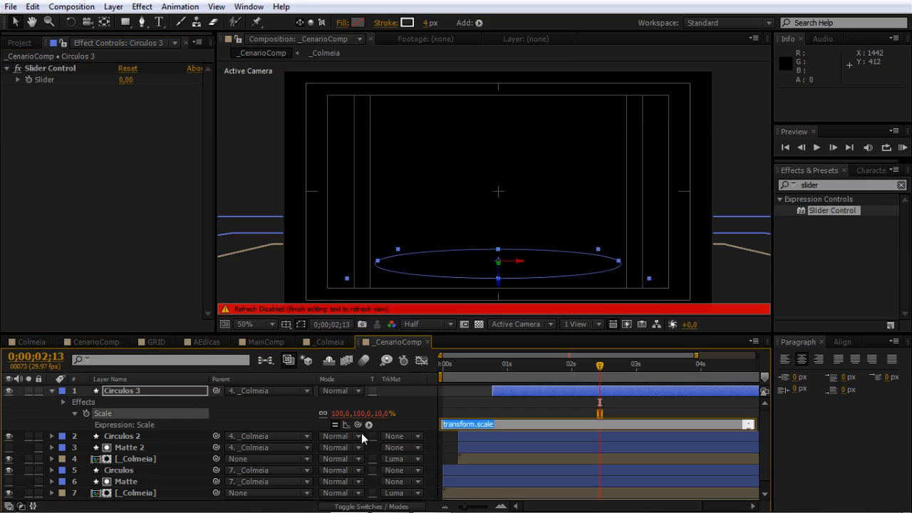
{"action": "left_click_drag", "start_coordinate": [355, 426], "coordinate": [47, 81]}
{"action": "left_click", "coordinate": [489, 404]}
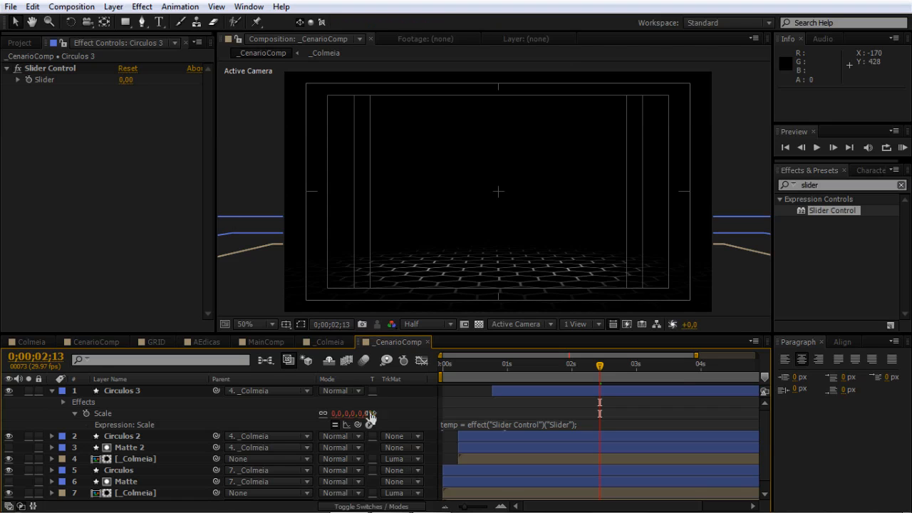
{"action": "left_click", "coordinate": [126, 80]}
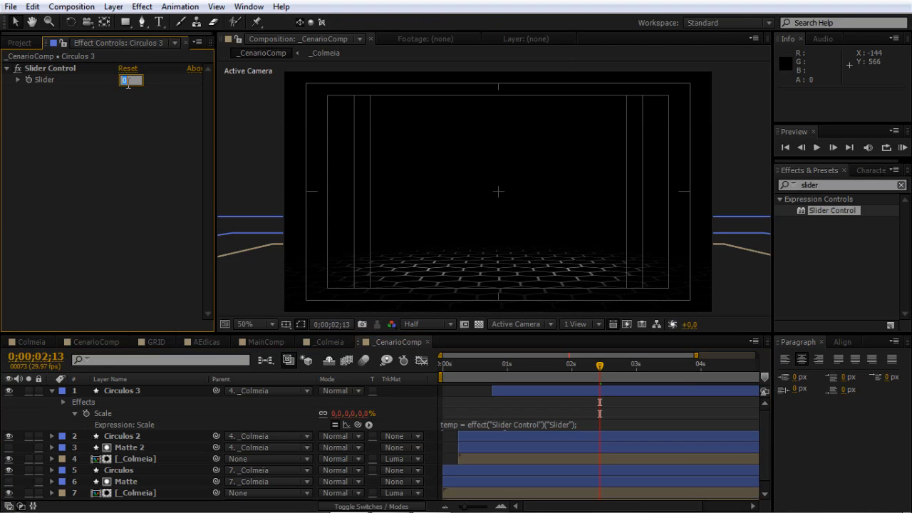
{"action": "type", "text": "100"}
{"action": "key", "text": "Return"}
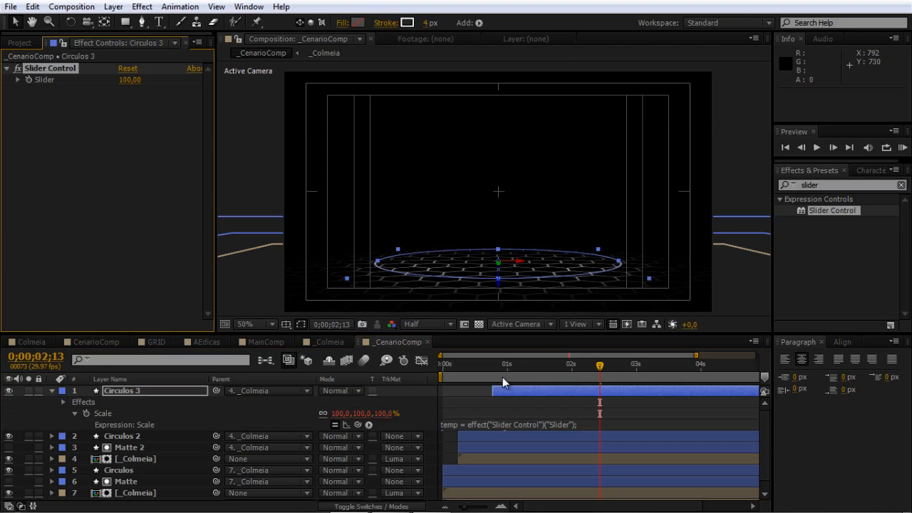
Add a Slider keyframe on Circulos 3 at 0;00;01;13 and show the layer's animated properties.
{"action": "key", "text": "i"}
{"action": "key", "text": "u"}
{"action": "key", "text": "shift+Page_Down"}
{"action": "key", "text": "shift+Page_Down"}
{"action": "left_click", "coordinate": [27, 80]}
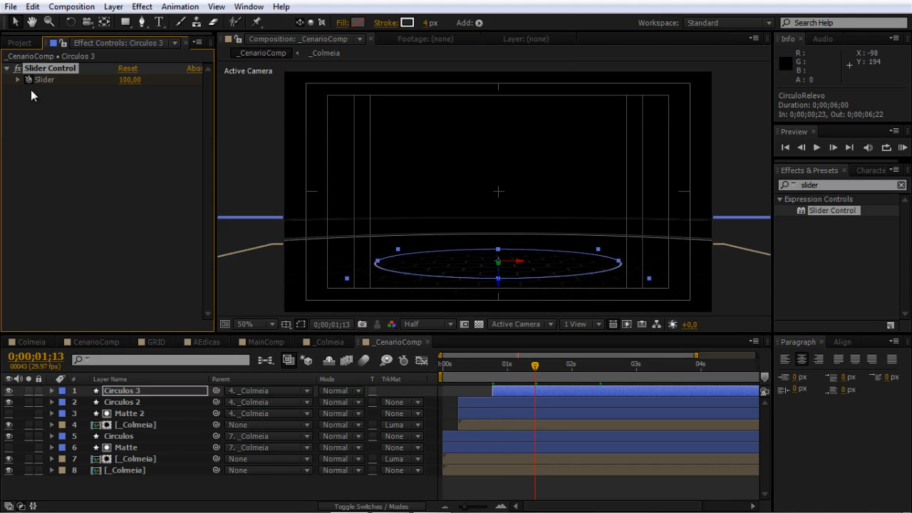
{"action": "key", "text": "u"}
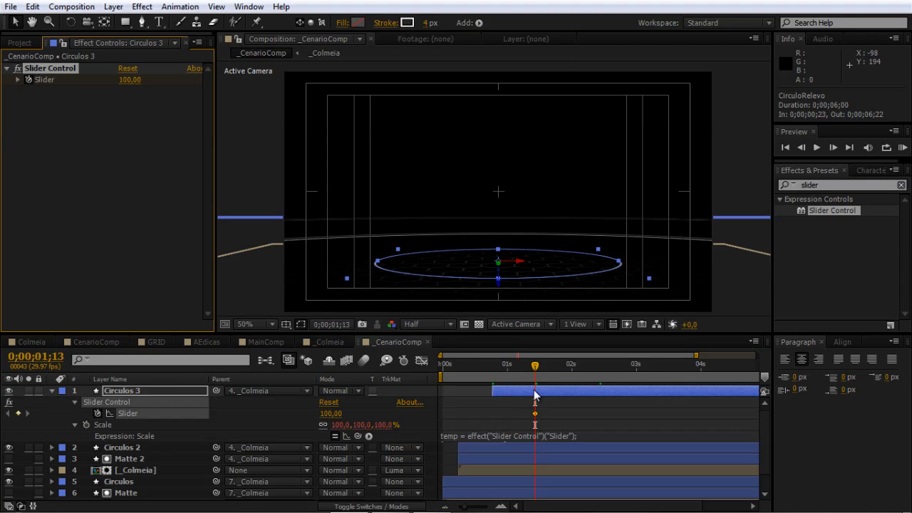
Keyframe the Slider of Circulos 3 at 0 at 0;00;00;23 and apply Easy Ease Out to that keyframe.
{"action": "key", "text": "i"}
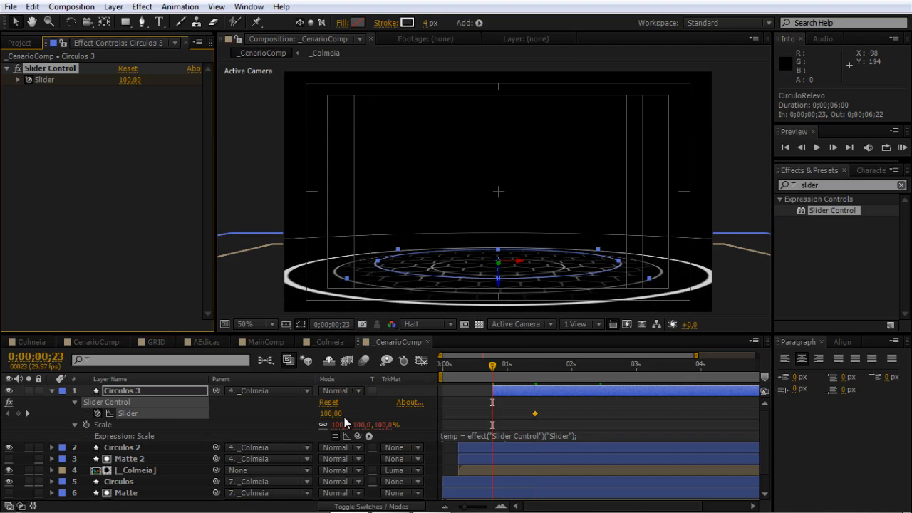
{"action": "left_click", "coordinate": [330, 413]}
{"action": "type", "text": "0"}
{"action": "key", "text": "Return"}
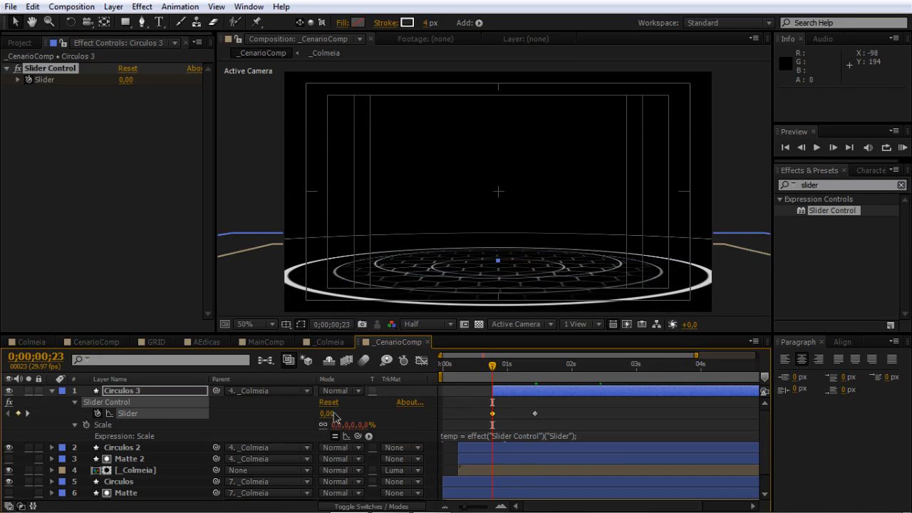
{"action": "right_click", "coordinate": [493, 413]}
{"action": "mouse_move", "coordinate": [570, 404]}
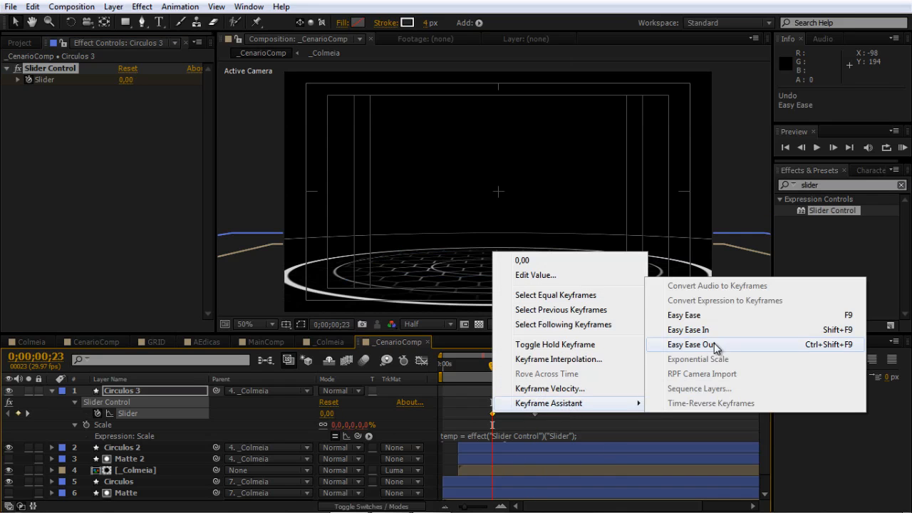
{"action": "left_click", "coordinate": [691, 344]}
Set the Slider keyframe of Circulos 3 at 0;00;01;13 to 110.
{"action": "key", "text": "k"}
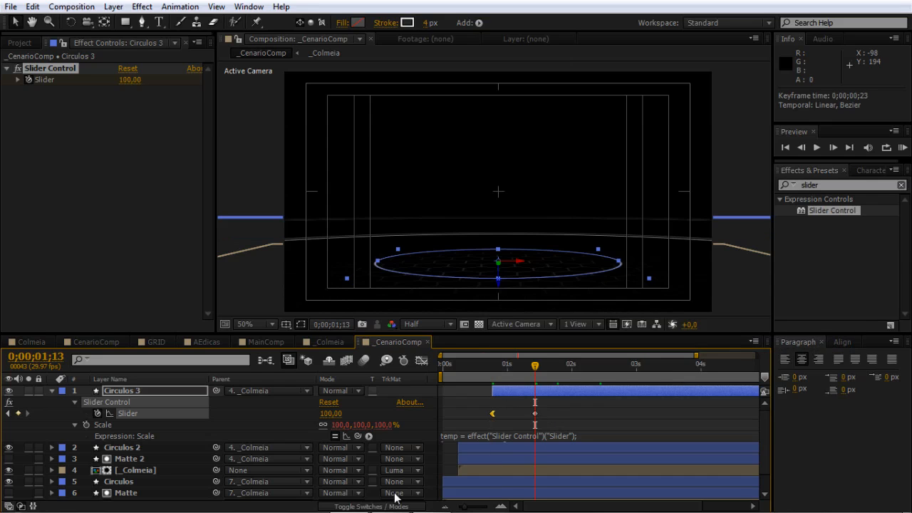
{"action": "left_click", "coordinate": [331, 413]}
{"action": "type", "text": "110"}
{"action": "key", "text": "Return"}
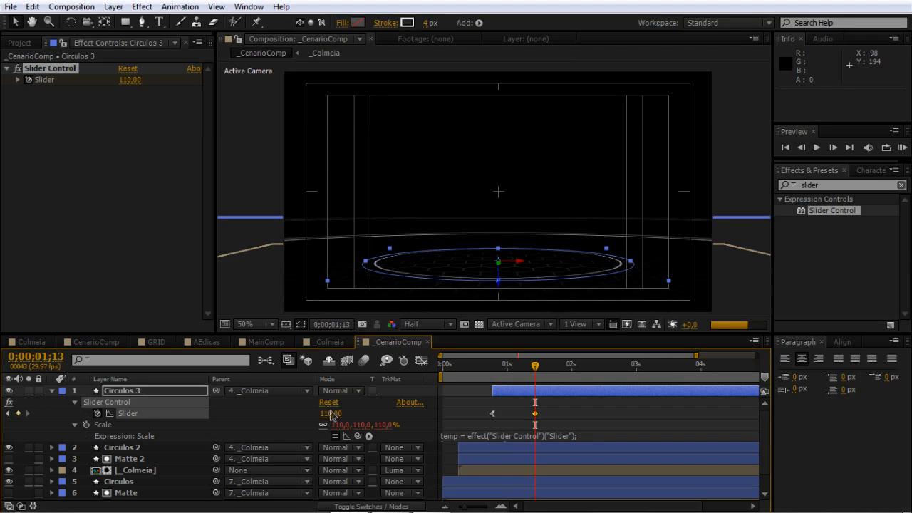
Keyframe the Slider of Circulos 3 at 100 at 0;00;01;25.
{"action": "key", "text": "shift+Page_Down"}
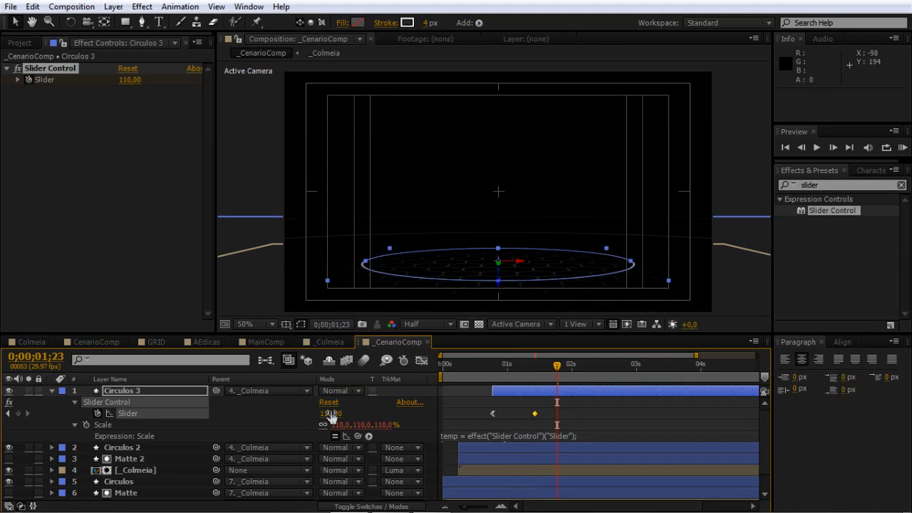
{"action": "key", "text": "Page_Down"}
{"action": "key", "text": "Page_Down"}
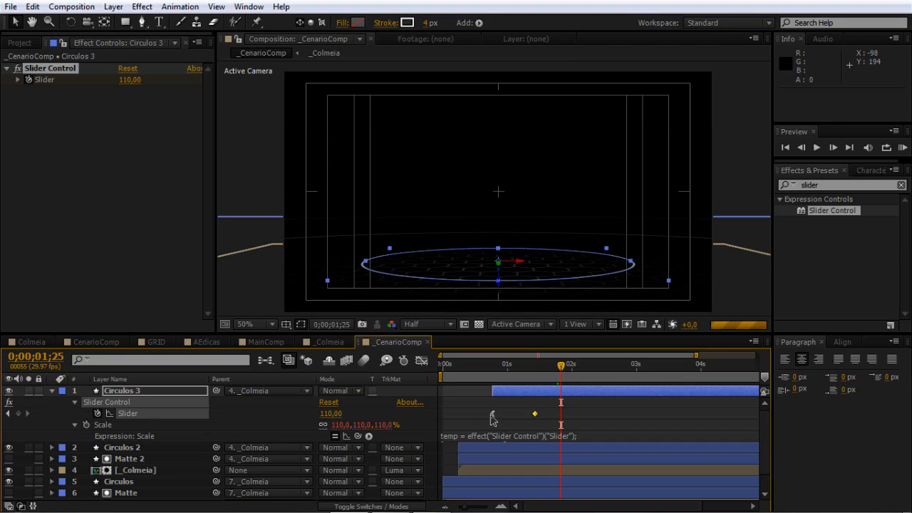
{"action": "left_click", "coordinate": [329, 413]}
{"action": "type", "text": "100"}
{"action": "key", "text": "Return"}
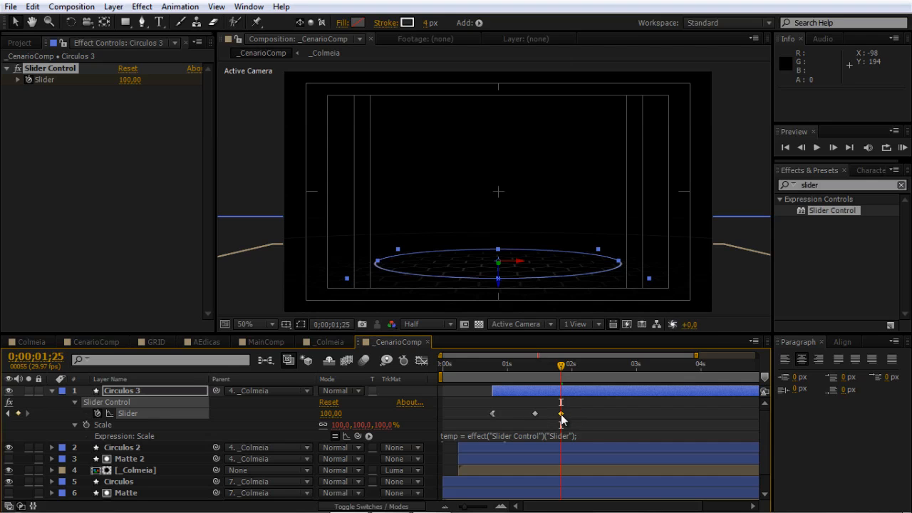
Apply Easy Ease to the Slider keyframe at 0;00;01;25 and switch the 0;00;01;13 keyframe to Auto Bezier interpolation.
{"action": "right_click", "coordinate": [561, 413]}
{"action": "mouse_move", "coordinate": [624, 413]}
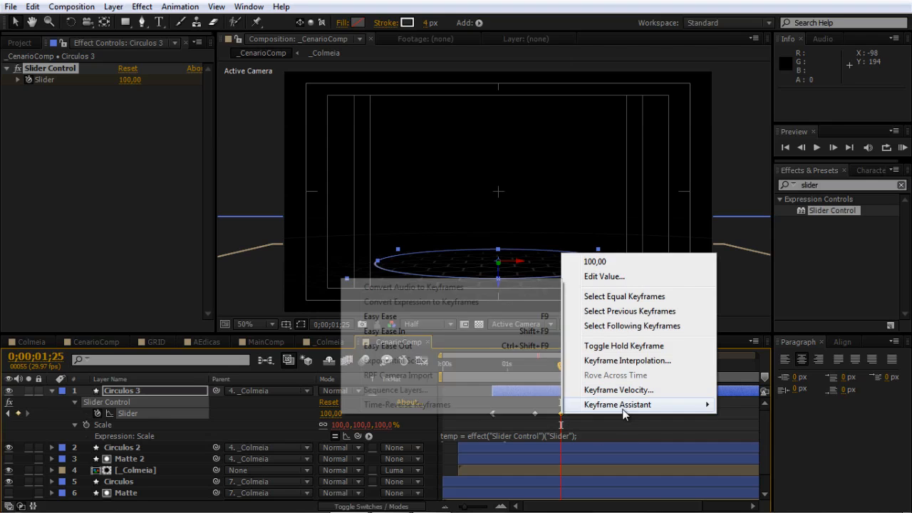
{"action": "left_click", "coordinate": [397, 317]}
{"action": "left_click", "coordinate": [535, 414]}
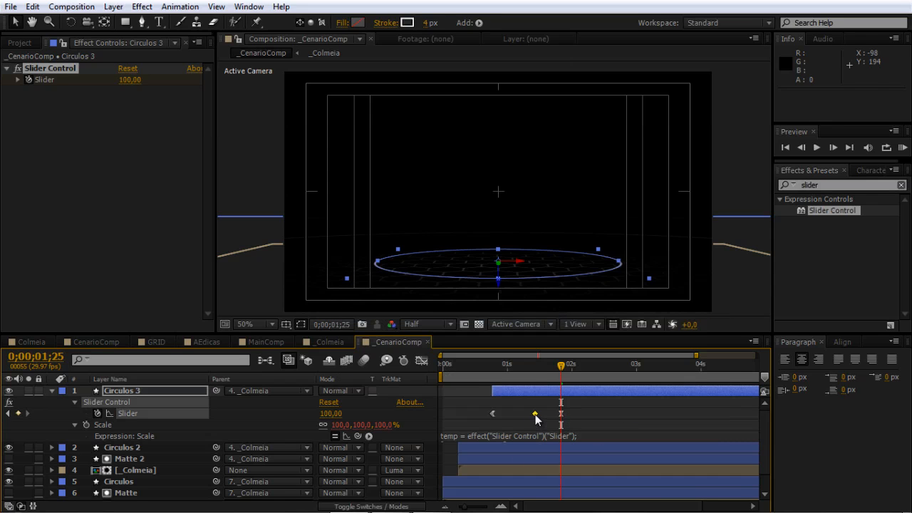
{"action": "left_click", "coordinate": [509, 411]}
Reshape the value curve of the Circulos 3 Slider keyframes in the Graph Editor, smoothing the peak at 0;00;01;13 with its Bezier handles.
{"action": "left_click", "coordinate": [495, 366]}
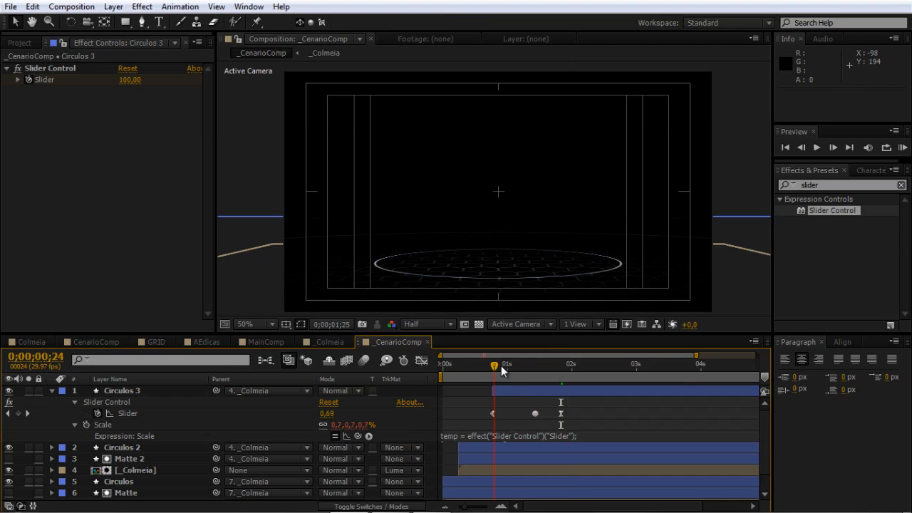
{"action": "left_click_drag", "start_coordinate": [502, 369], "coordinate": [524, 370]}
{"action": "left_click_drag", "start_coordinate": [523, 367], "coordinate": [535, 367]}
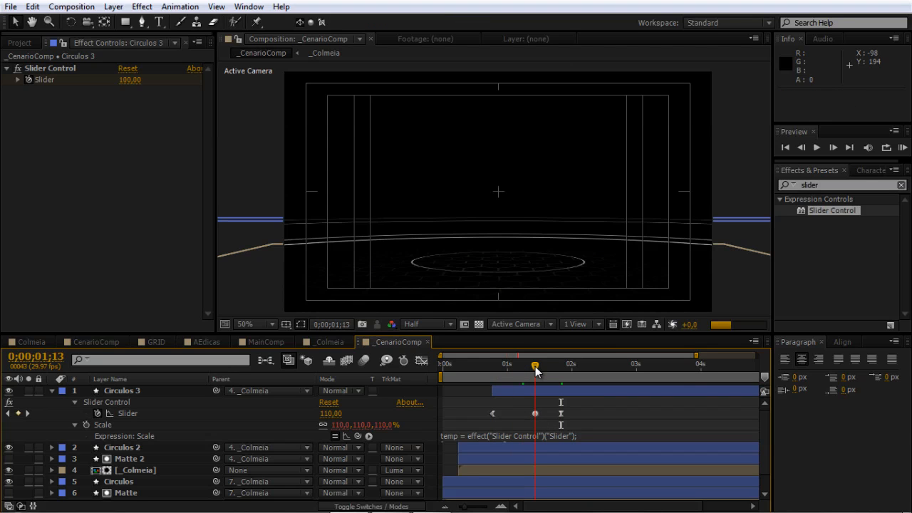
{"action": "left_click_drag", "start_coordinate": [589, 419], "coordinate": [463, 401]}
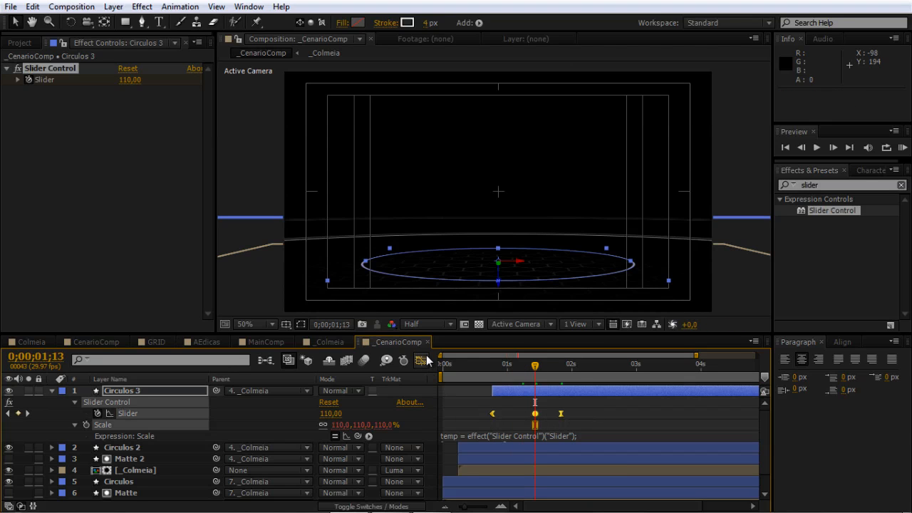
{"action": "left_click", "coordinate": [425, 360]}
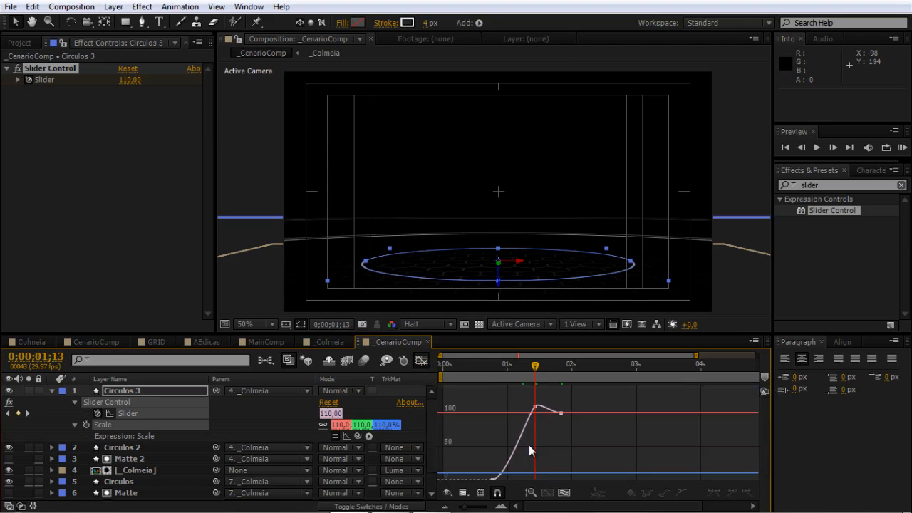
{"action": "left_click", "coordinate": [493, 479]}
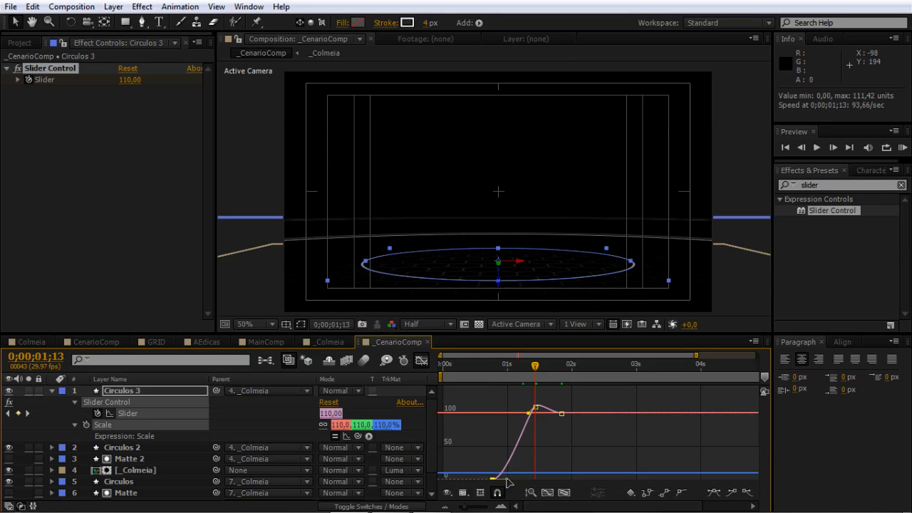
{"action": "left_click", "coordinate": [533, 409]}
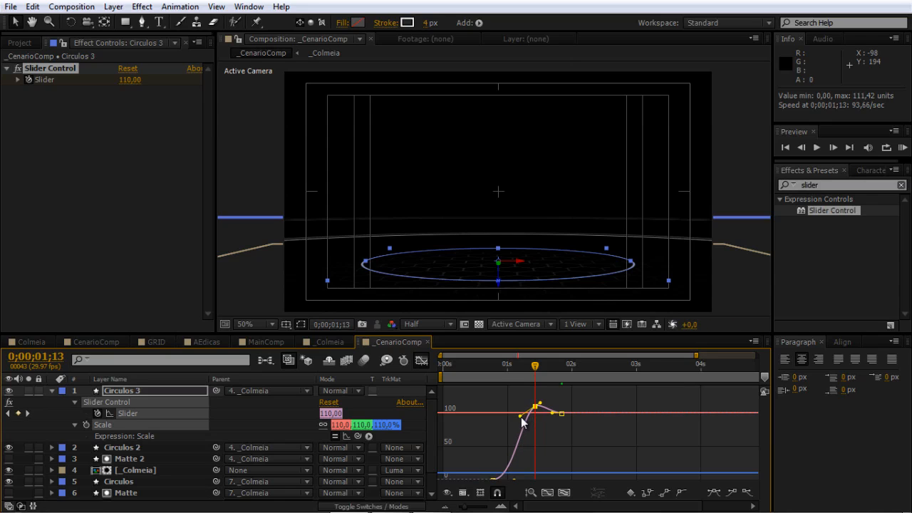
{"action": "left_click_drag", "start_coordinate": [552, 413], "coordinate": [543, 402]}
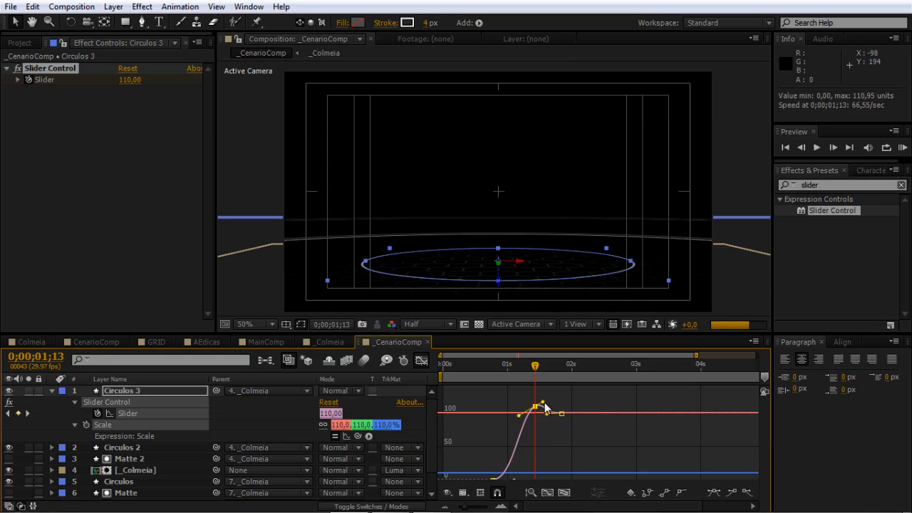
{"action": "left_click", "coordinate": [421, 360]}
{"action": "left_click", "coordinate": [596, 418]}
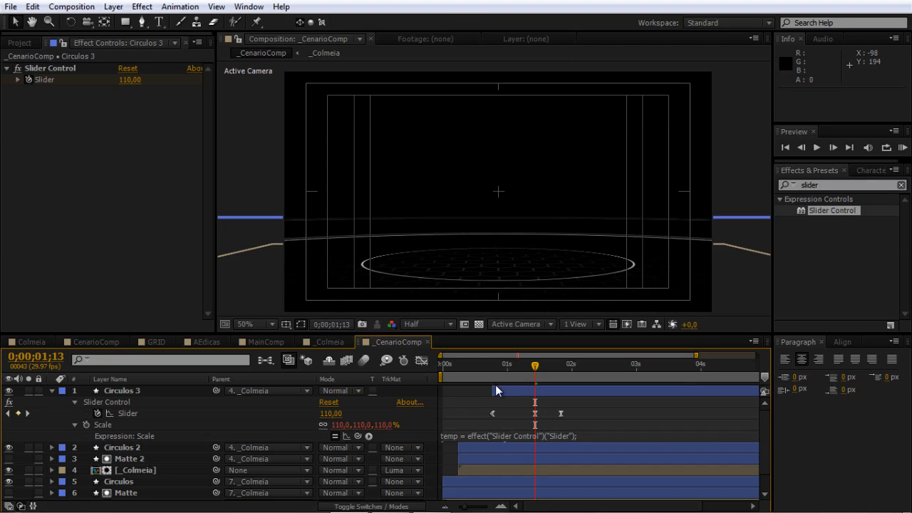
Start the work area at 0;00;00;16, preview the ring's scale animation and return to 0;00;01;13.
{"action": "left_click", "coordinate": [477, 366]}
{"action": "key", "text": "KP_0"}
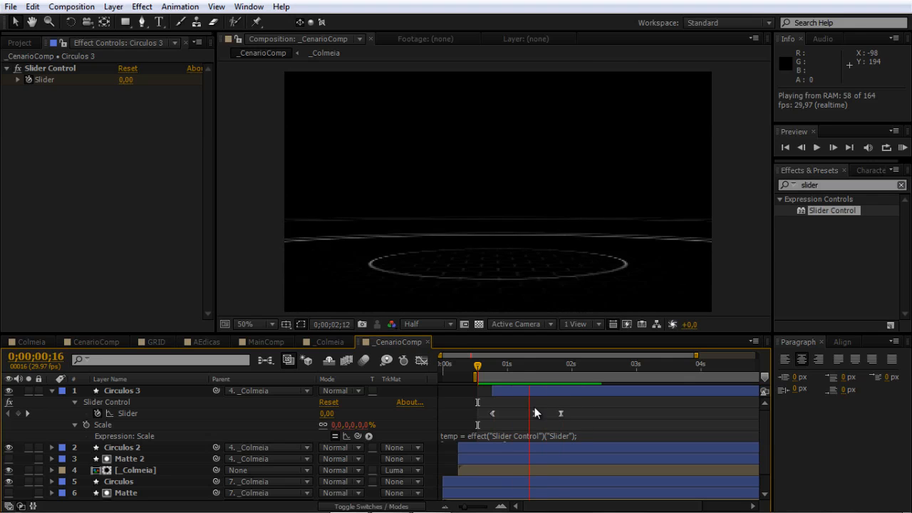
{"action": "key", "text": "space"}
{"action": "key", "text": "ctrl+z"}
{"action": "left_click_drag", "start_coordinate": [515, 368], "coordinate": [535, 367]}
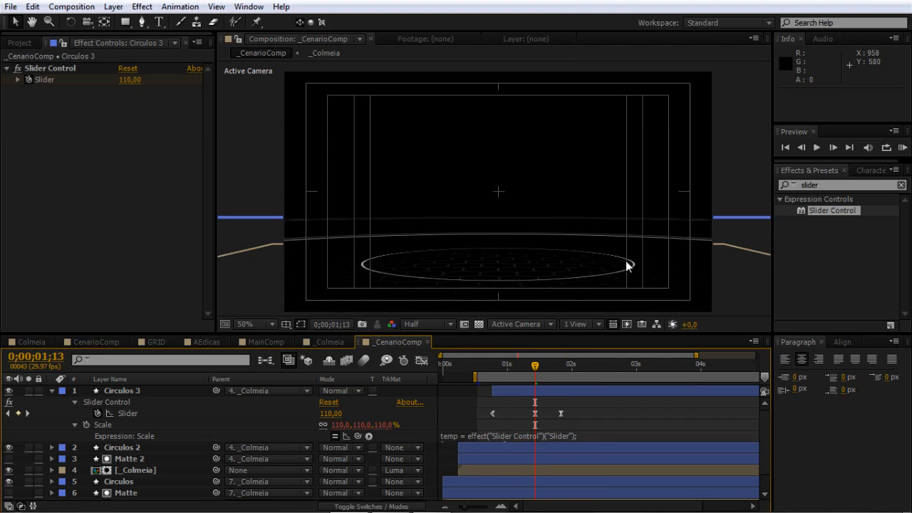
Add a wiggle expression with a frequency of .5 to the Slider of Circulos 3.
{"action": "left_click", "coordinate": [506, 392]}
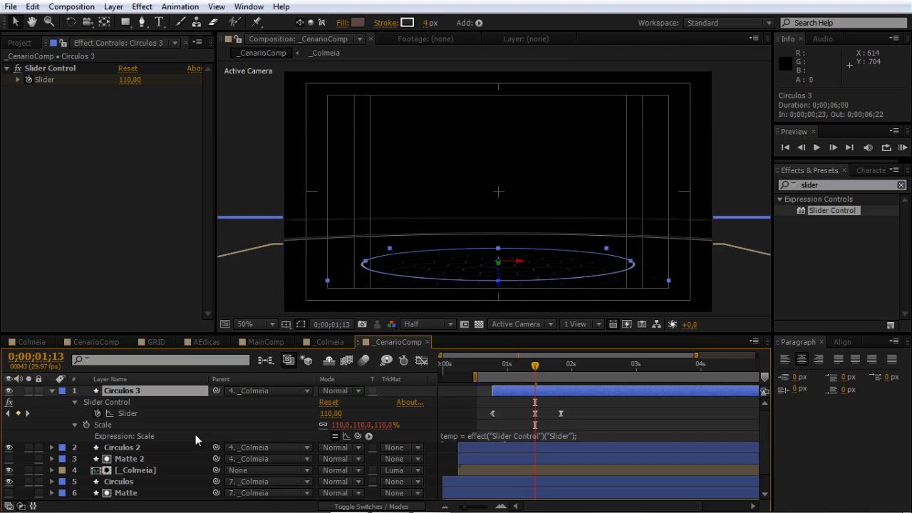
{"action": "left_click", "coordinate": [97, 414], "text": "alt"}
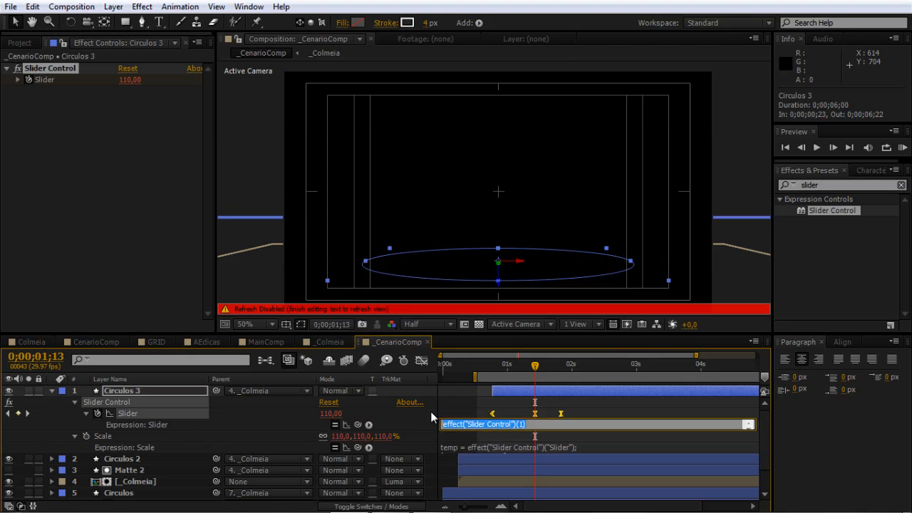
{"action": "type", "text": "wiggle("}
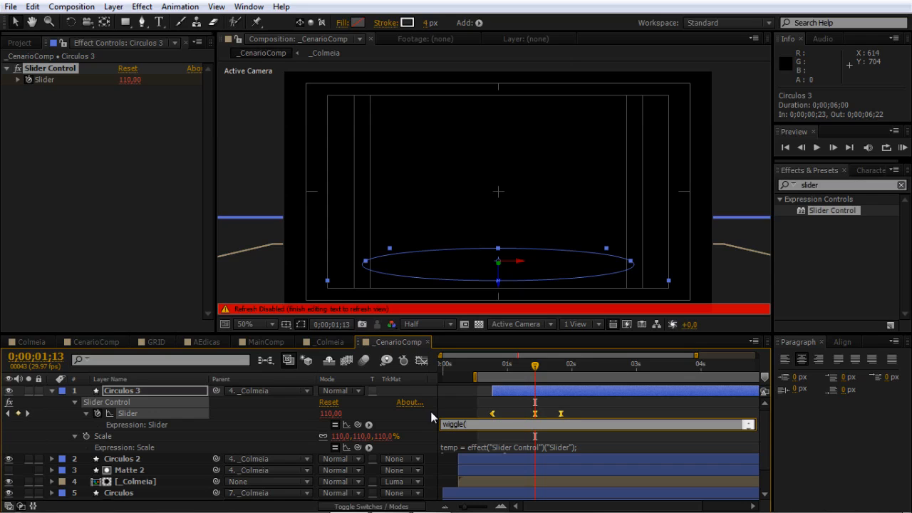
{"action": "left_click", "coordinate": [98, 340]}
{"action": "left_click", "coordinate": [478, 424]}
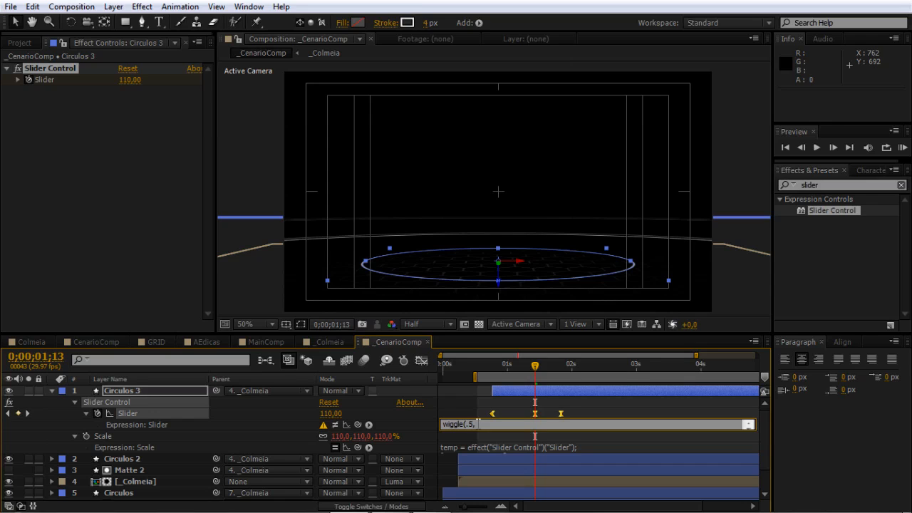
Apply the expression wiggle(.5,8) to the Circulos 3 Slider and run a RAM preview of the animation.
{"action": "left_click", "coordinate": [543, 394]}
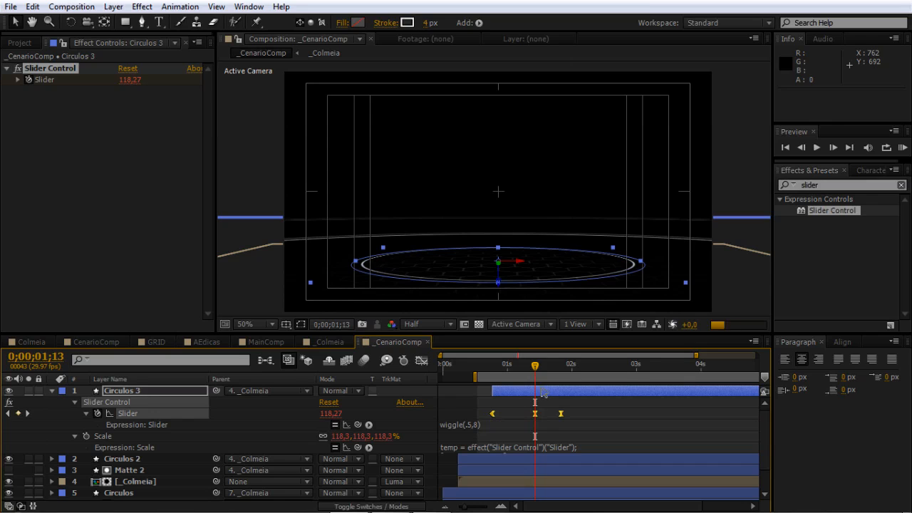
{"action": "key", "text": "KP_0"}
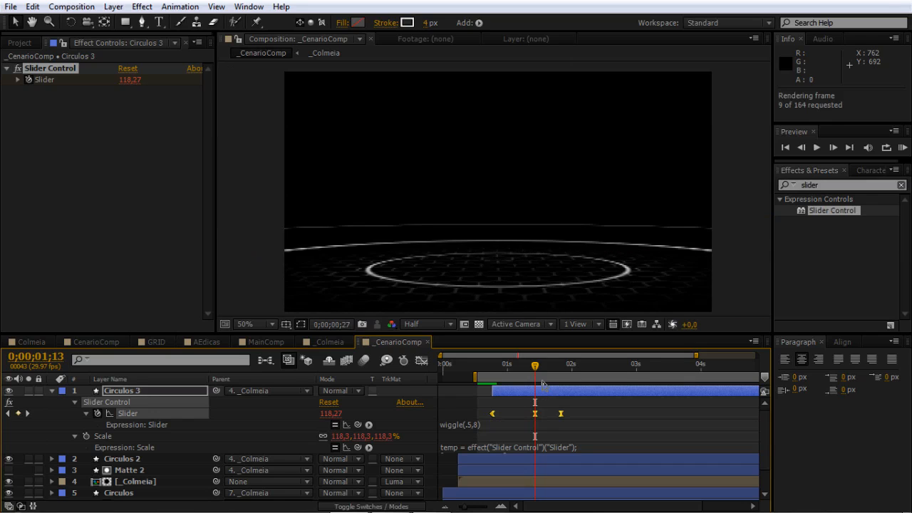
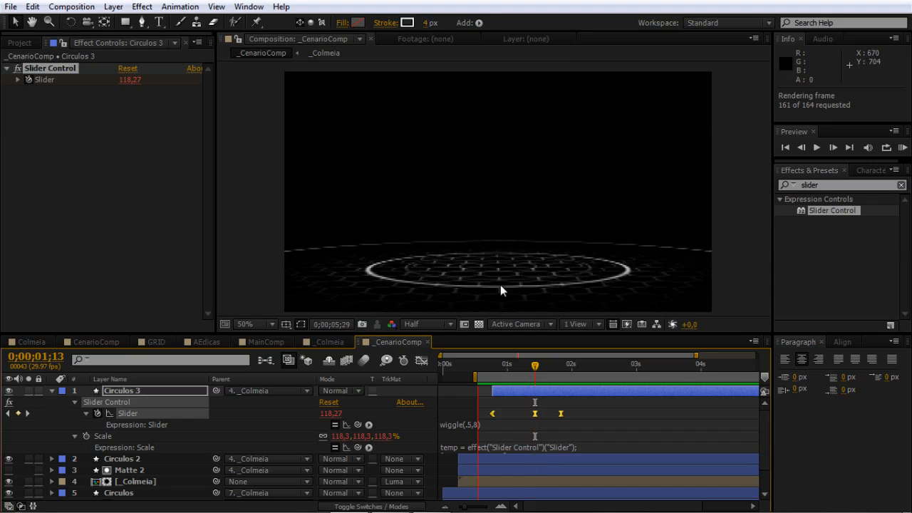
{"action": "key", "text": "space"}
Duplicate the Circulos 3 layer three times.
{"action": "left_click", "coordinate": [581, 409]}
{"action": "key", "text": "ctrl+d"}
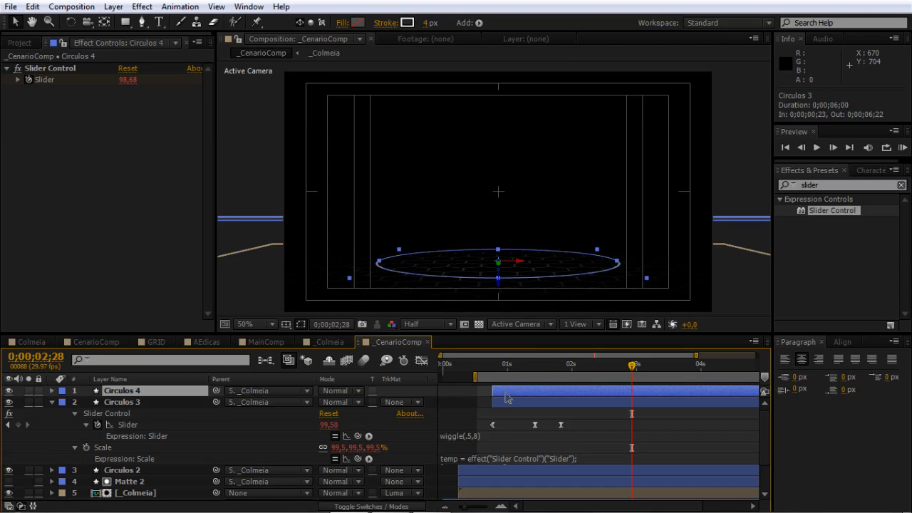
{"action": "key", "text": "ctrl+d"}
{"action": "key", "text": "ctrl+d"}
Set the label colour of the four layers Circulos 3 to Circulos 6 to Yellow.
{"action": "left_click", "coordinate": [503, 424], "text": "shift"}
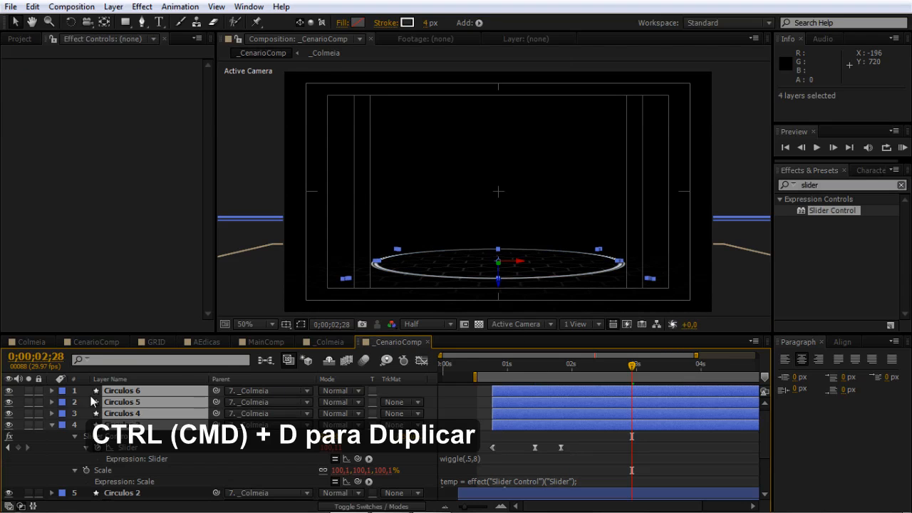
{"action": "left_click", "coordinate": [62, 391]}
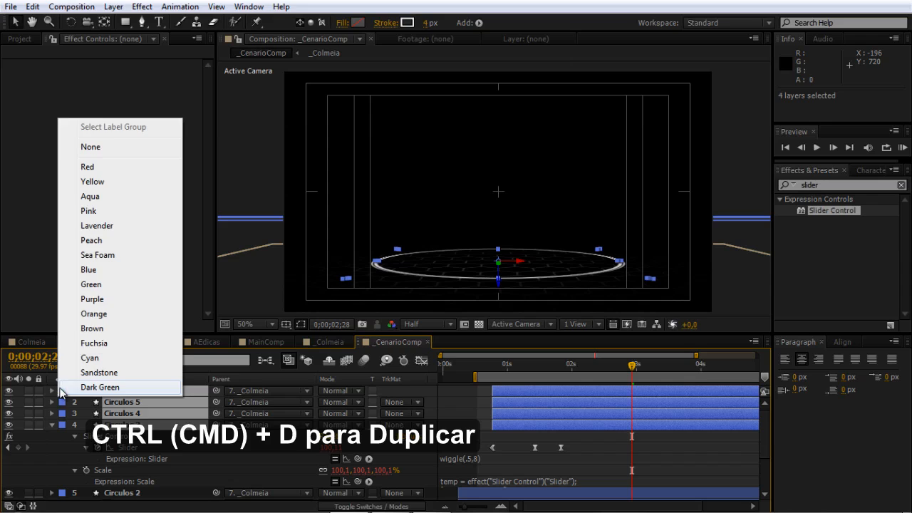
{"action": "left_click", "coordinate": [114, 181]}
Stagger the duplicated circle layers in time, starting Circulos 4 at 0;00;00;26, Circulos 5 at 0;00;01;00 and Circulos 6 at 0;00;01;04.
{"action": "left_click", "coordinate": [504, 434]}
{"action": "left_click", "coordinate": [511, 425]}
{"action": "left_click", "coordinate": [508, 415]}
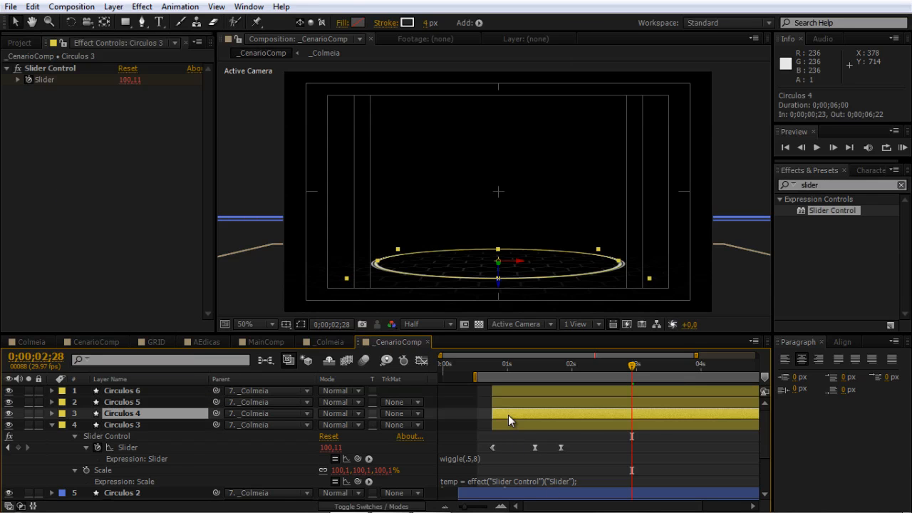
{"action": "left_click_drag", "start_coordinate": [514, 415], "coordinate": [535, 390]}
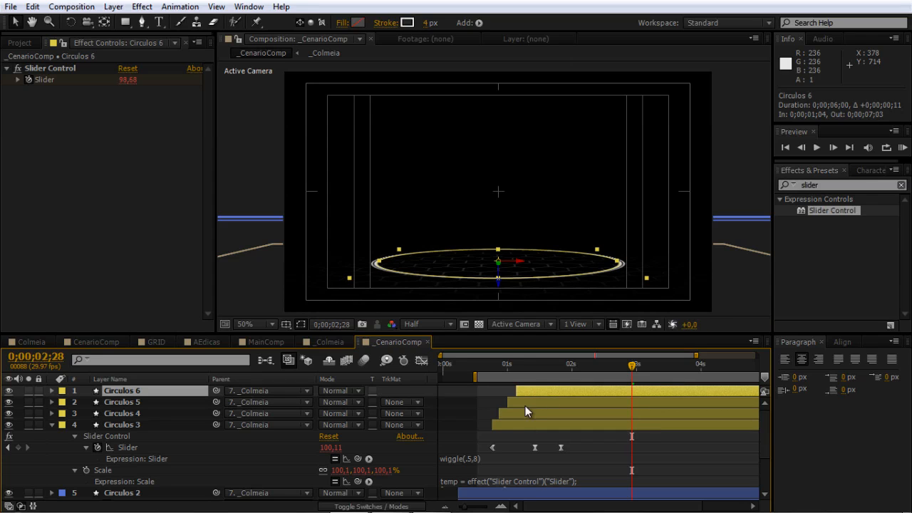
Raise Circulos 6, Circulos 5 and Circulos 4 to different heights so the rings stack evenly above Circulos 3.
{"action": "left_click_drag", "start_coordinate": [500, 282], "coordinate": [500, 258]}
{"action": "left_click", "coordinate": [523, 402]}
{"action": "left_click", "coordinate": [540, 414]}
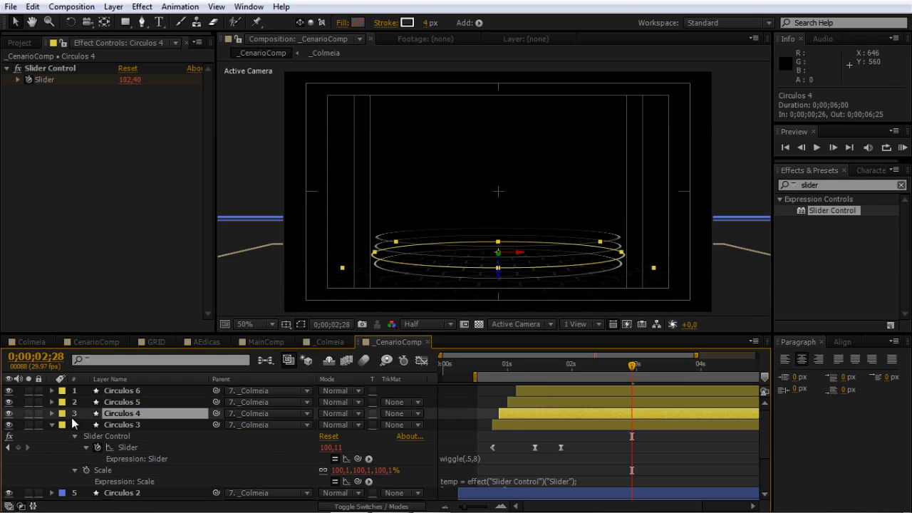
Add a dash to Stroke 1 of the ellipse in Circulos 4 to give it a dashed outline.
{"action": "left_click", "coordinate": [52, 414]}
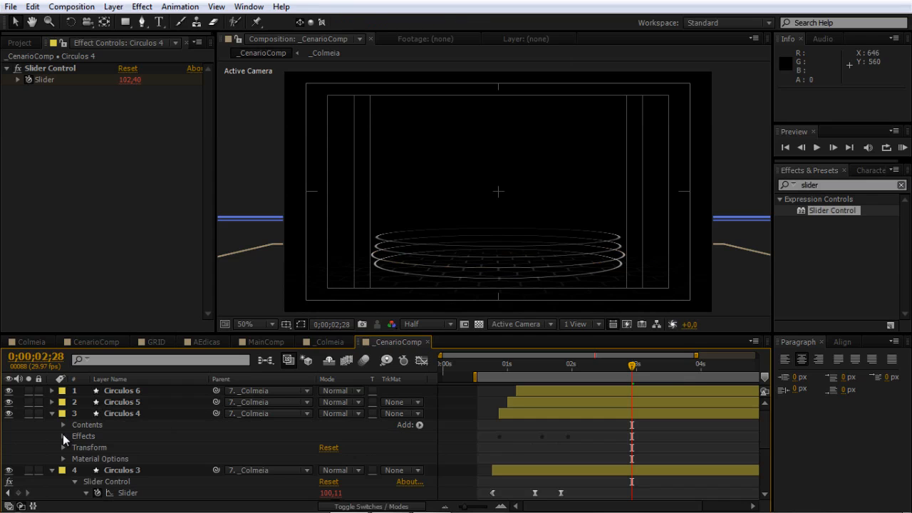
{"action": "left_click", "coordinate": [63, 424]}
{"action": "left_click", "coordinate": [75, 437]}
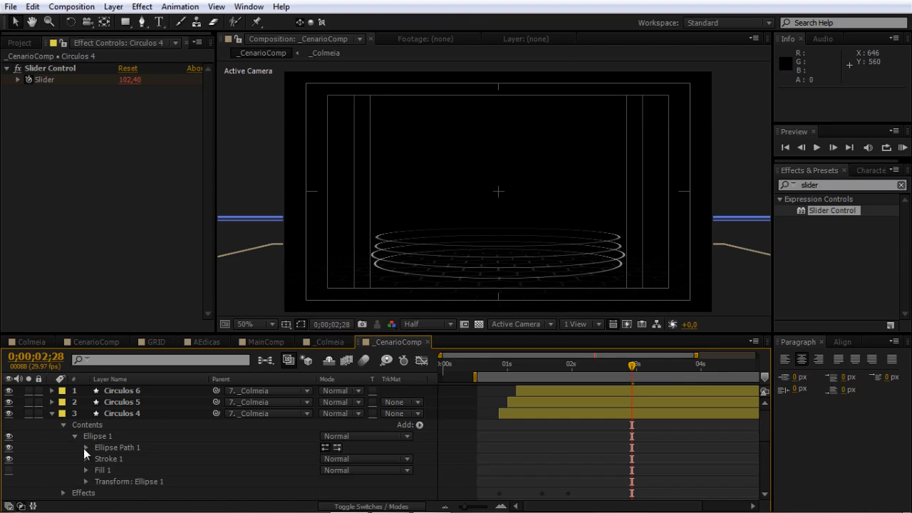
{"action": "left_click", "coordinate": [87, 459]}
{"action": "scroll", "coordinate": [121, 448], "scroll_direction": "down", "scroll_amount": 4}
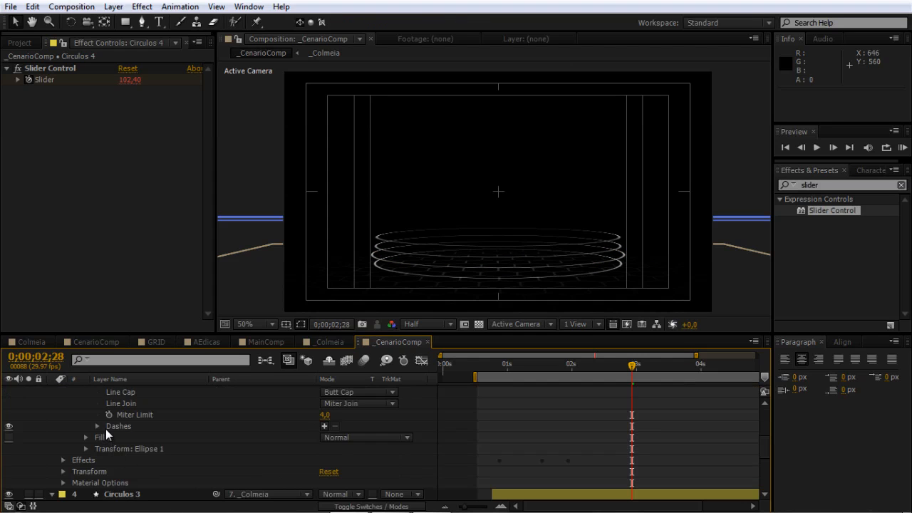
{"action": "left_click", "coordinate": [325, 426]}
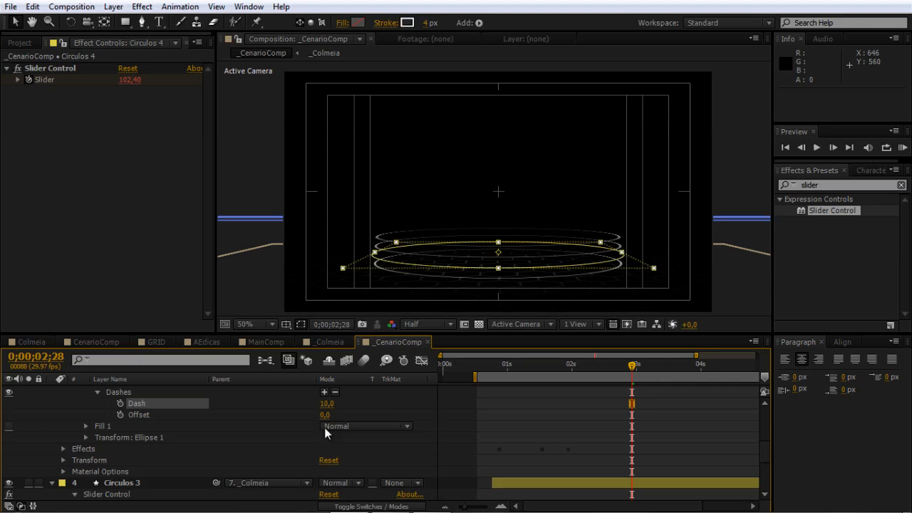
{"action": "left_click", "coordinate": [423, 429]}
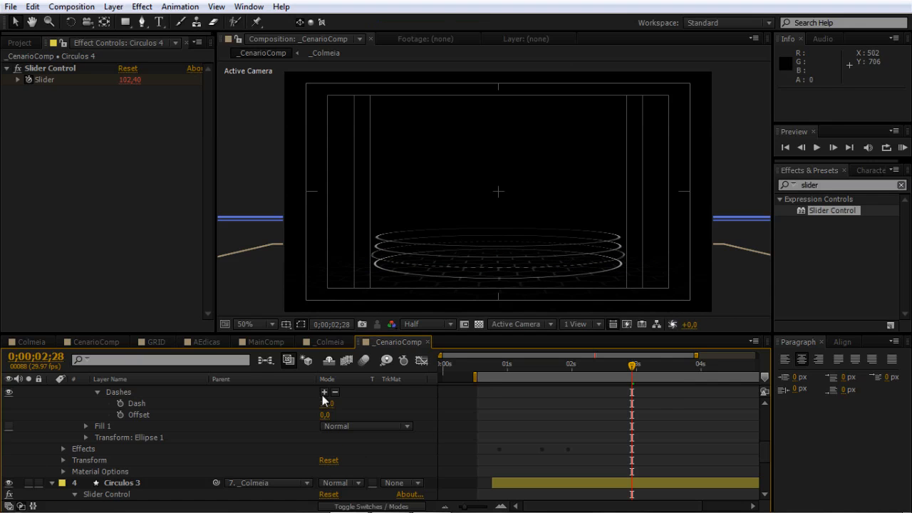
Add a dash to Stroke 1 of the ellipse in Circulos 6 to give it a dashed outline.
{"action": "scroll", "coordinate": [143, 456], "scroll_direction": "up", "scroll_amount": 3}
{"action": "scroll", "coordinate": [117, 428], "scroll_direction": "up", "scroll_amount": 4}
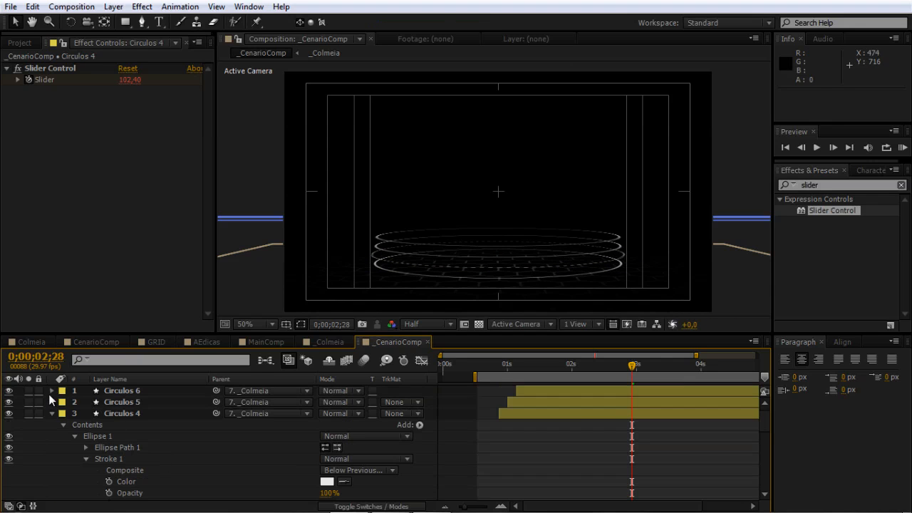
{"action": "left_click", "coordinate": [51, 391]}
{"action": "left_click", "coordinate": [119, 391]}
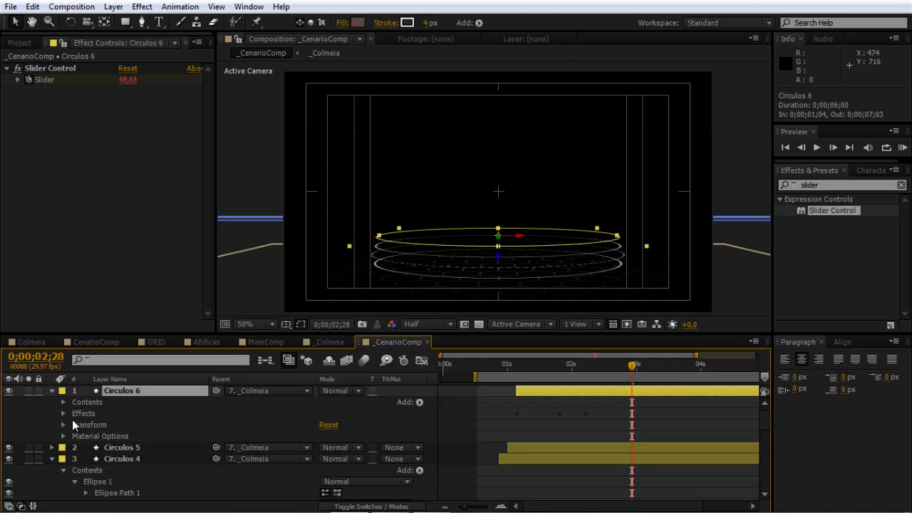
{"action": "left_click", "coordinate": [64, 403]}
{"action": "left_click", "coordinate": [75, 414]}
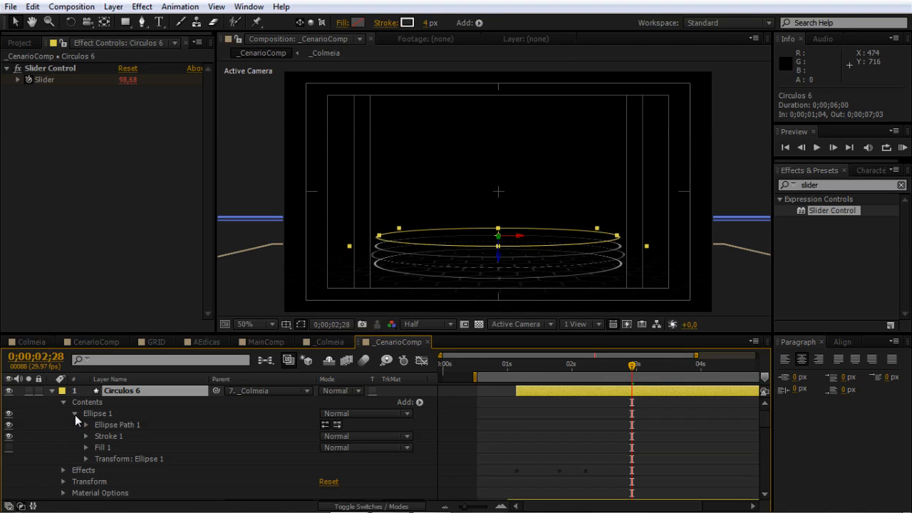
{"action": "left_click", "coordinate": [86, 424]}
{"action": "left_click", "coordinate": [86, 426]}
{"action": "left_click", "coordinate": [87, 436]}
{"action": "scroll", "coordinate": [100, 464], "scroll_direction": "down", "scroll_amount": 2}
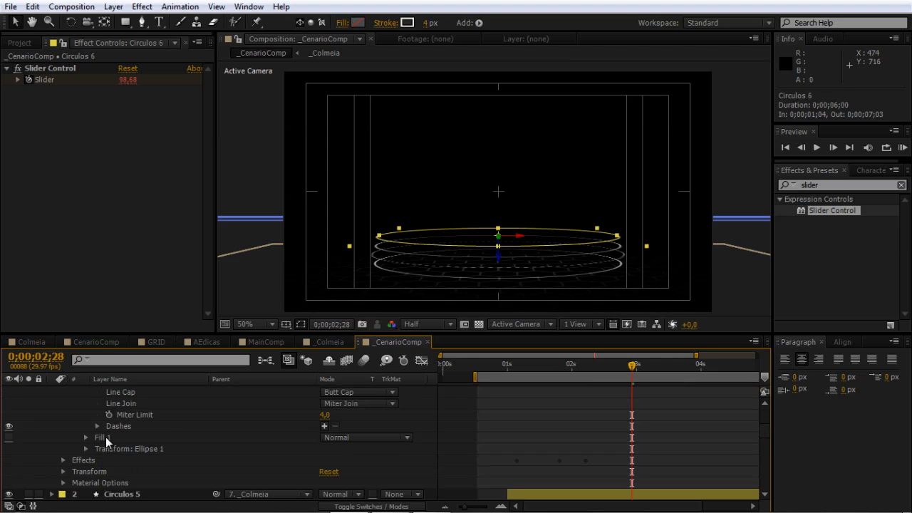
{"action": "left_click", "coordinate": [324, 427]}
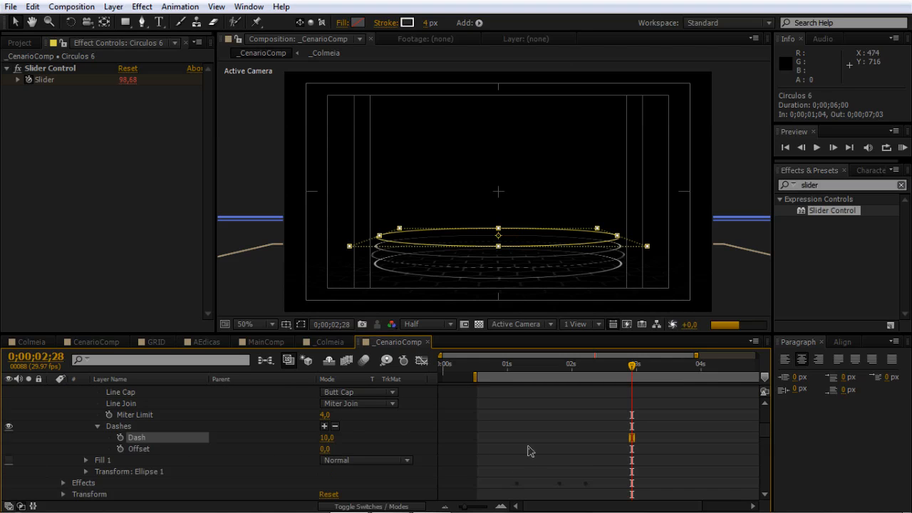
{"action": "left_click", "coordinate": [530, 430]}
Collapse the expanded properties of all layers in the timeline and clear the selection.
{"action": "scroll", "coordinate": [195, 438], "scroll_direction": "up", "scroll_amount": 3}
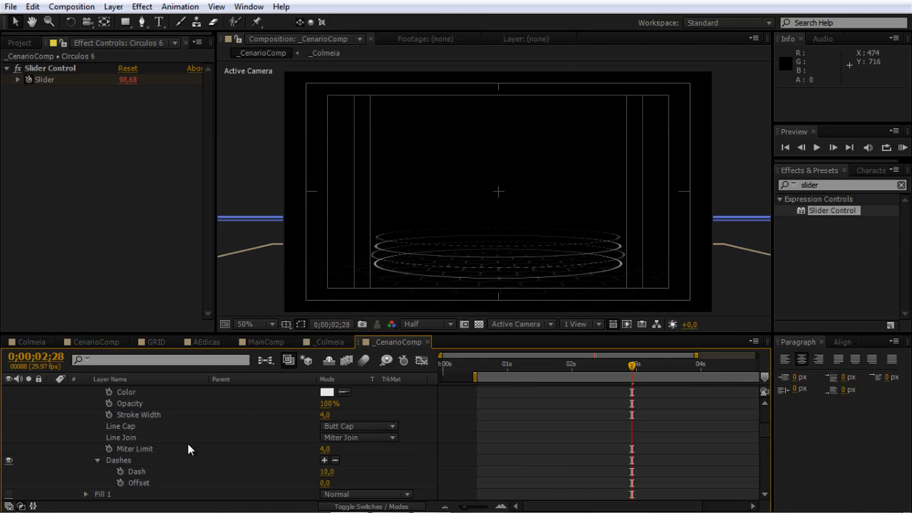
{"action": "scroll", "coordinate": [148, 466], "scroll_direction": "down", "scroll_amount": 6}
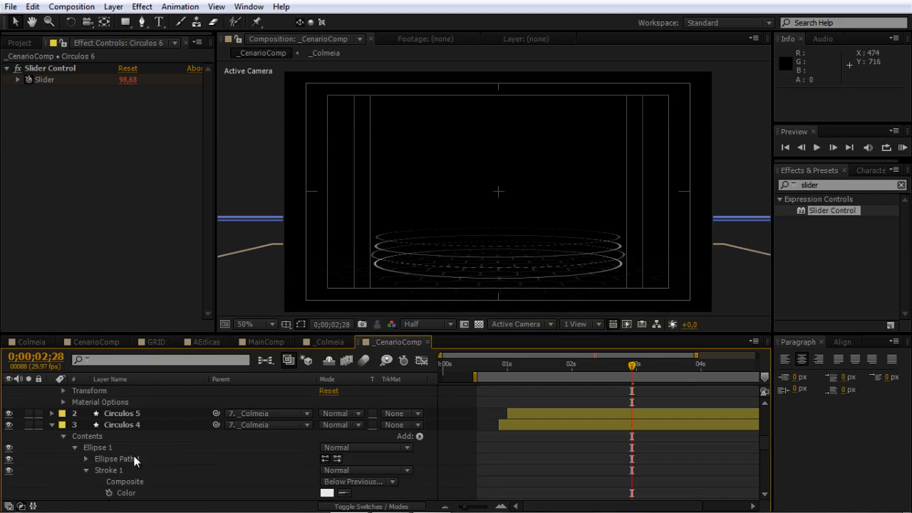
{"action": "scroll", "coordinate": [112, 456], "scroll_direction": "up", "scroll_amount": 1}
{"action": "scroll", "coordinate": [102, 449], "scroll_direction": "down", "scroll_amount": 2}
{"action": "scroll", "coordinate": [116, 454], "scroll_direction": "up", "scroll_amount": 3}
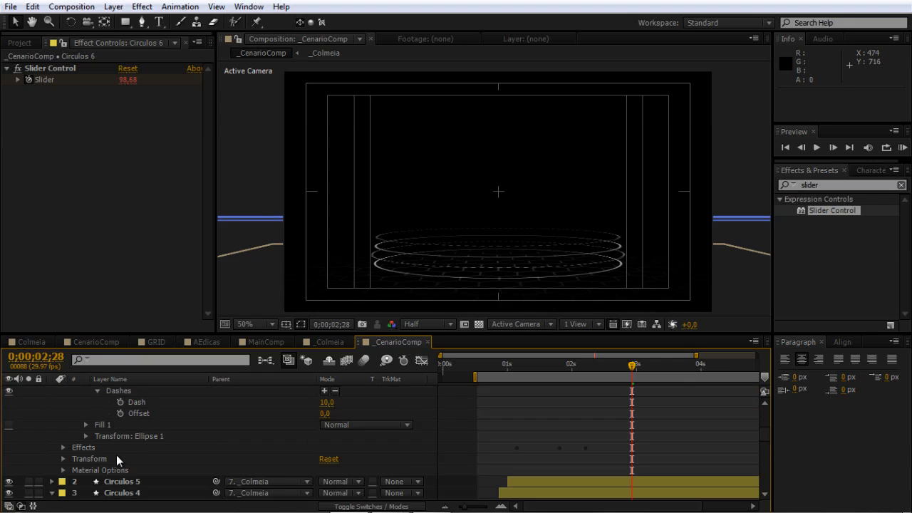
{"action": "scroll", "coordinate": [89, 434], "scroll_direction": "down", "scroll_amount": 4}
{"action": "scroll", "coordinate": [88, 435], "scroll_direction": "up", "scroll_amount": 1}
{"action": "left_click", "coordinate": [56, 393]}
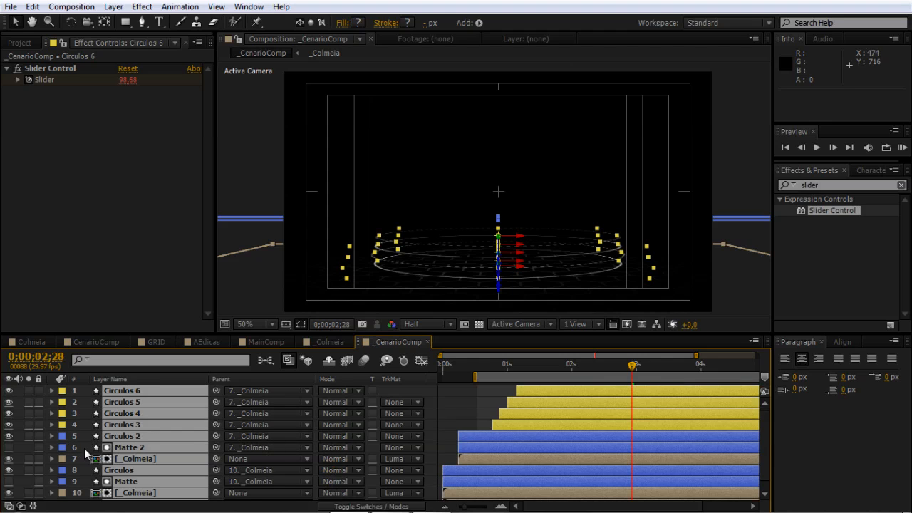
{"action": "key", "text": "F2"}
Reduce the Ellipse Path 1 size of Circulos 4 by 40 to 680 × 680 with its proportions linked.
{"action": "left_click", "coordinate": [122, 425]}
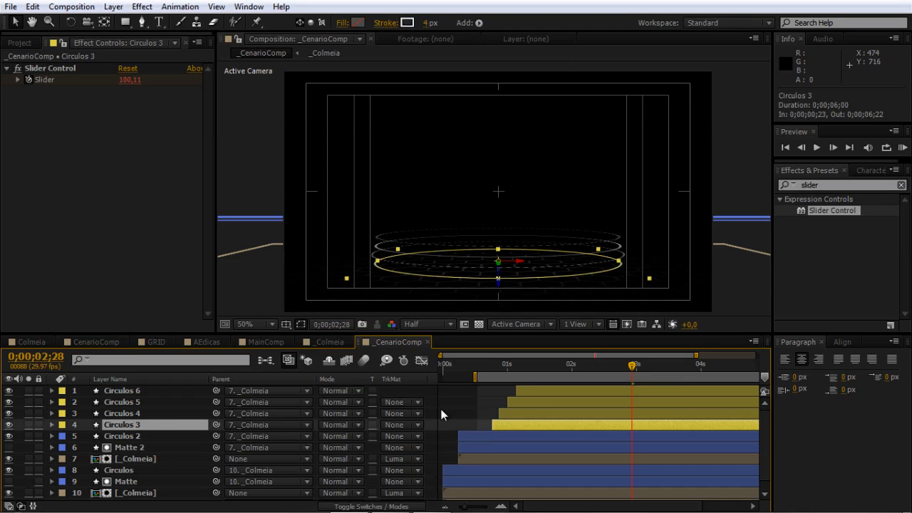
{"action": "left_click", "coordinate": [123, 414]}
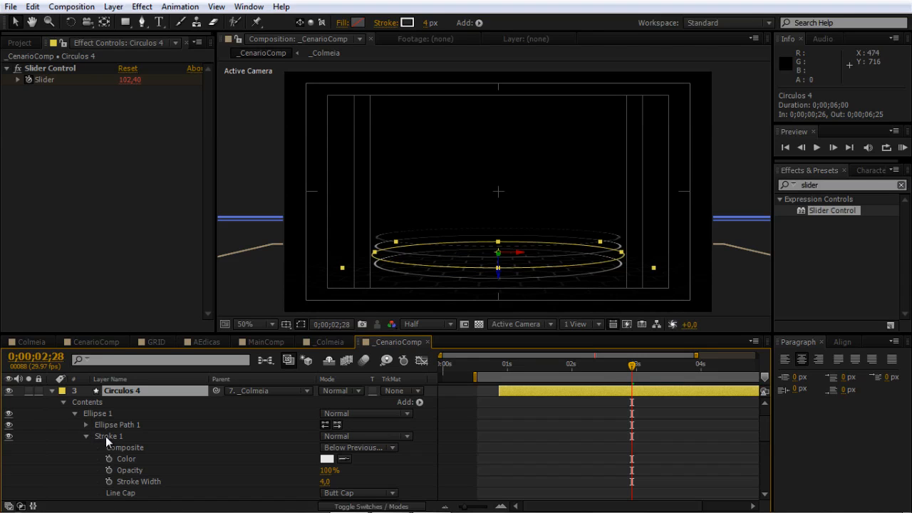
{"action": "left_click", "coordinate": [97, 444]}
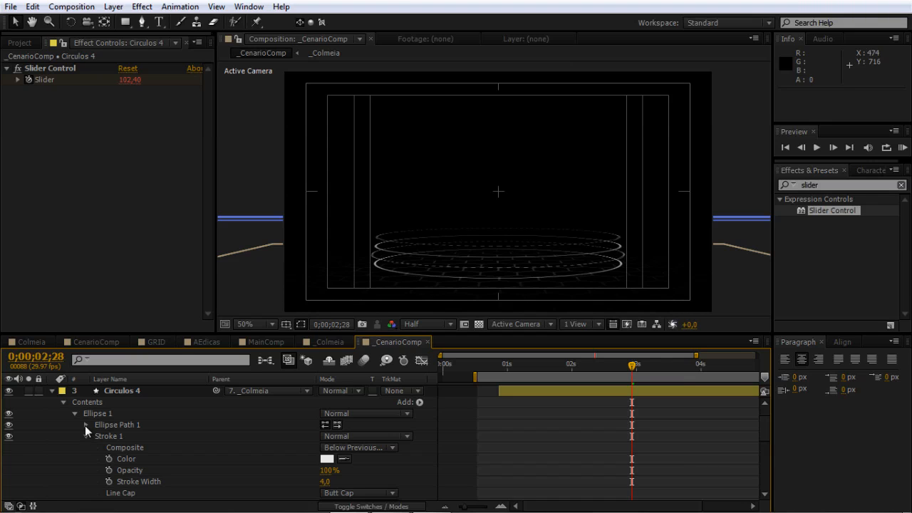
{"action": "left_click", "coordinate": [86, 425]}
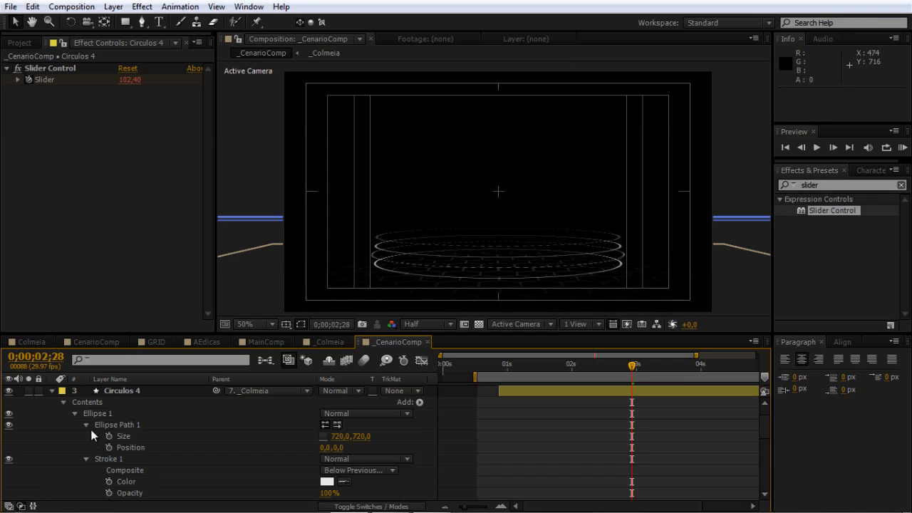
{"action": "left_click", "coordinate": [324, 436]}
{"action": "left_click", "coordinate": [337, 436]}
{"action": "type", "text": "-"}
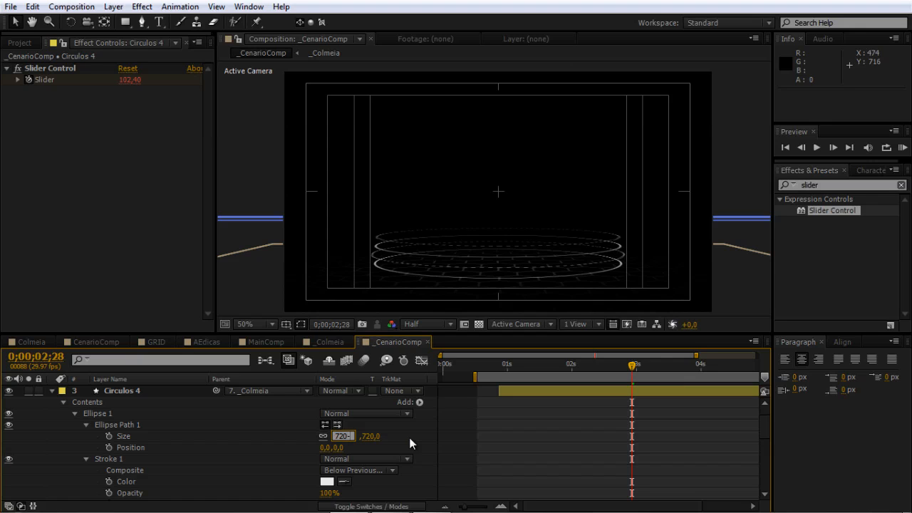
{"action": "type", "text": "40"}
{"action": "key", "text": "Return"}
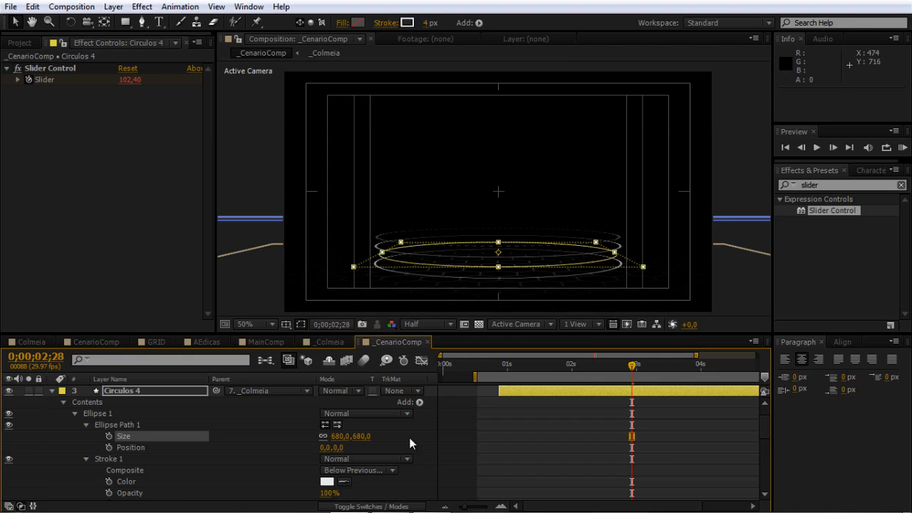
Set the Ellipse Path 1 size of Circulos 5 to 640 × 640 with its proportions linked.
{"action": "scroll", "coordinate": [395, 467], "scroll_direction": "up", "scroll_amount": 1}
{"action": "left_click", "coordinate": [52, 402]}
{"action": "left_click", "coordinate": [64, 413]}
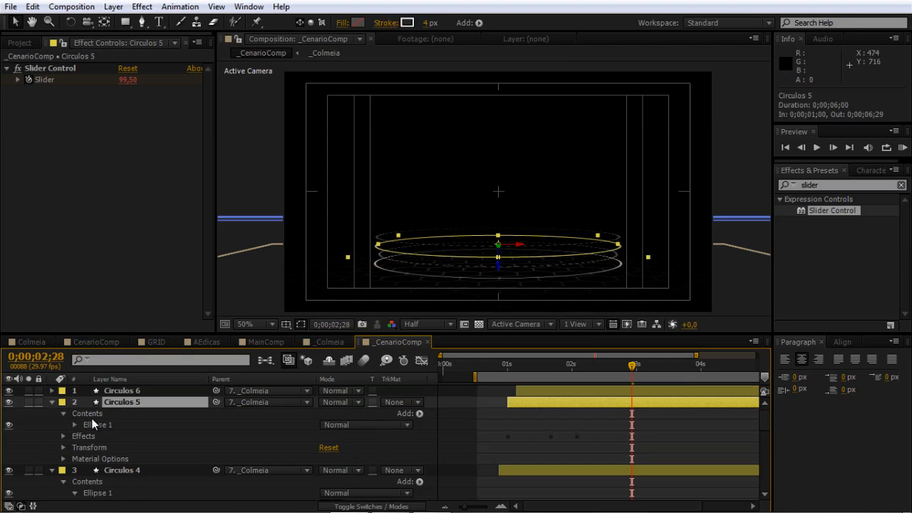
{"action": "left_click", "coordinate": [75, 425]}
{"action": "left_click", "coordinate": [87, 436]}
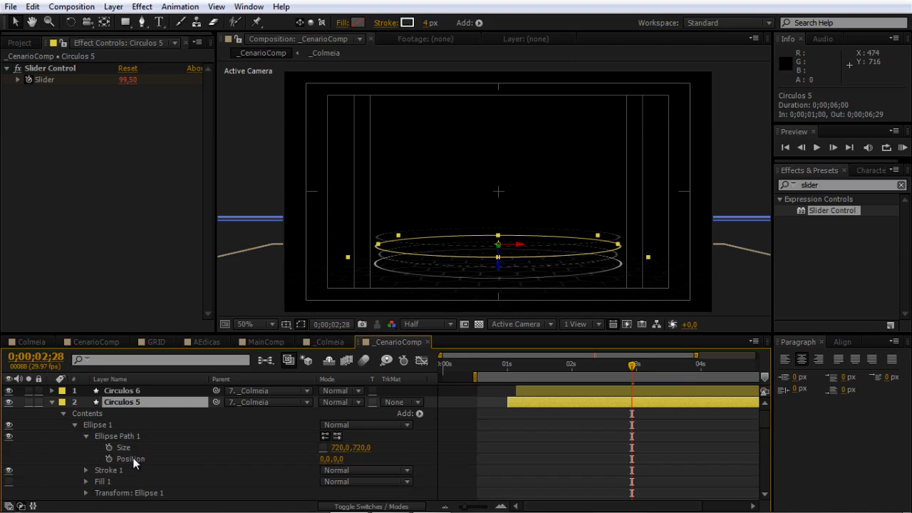
{"action": "left_click", "coordinate": [324, 448]}
{"action": "left_click", "coordinate": [353, 448]}
{"action": "type", "text": "640"}
{"action": "key", "text": "Return"}
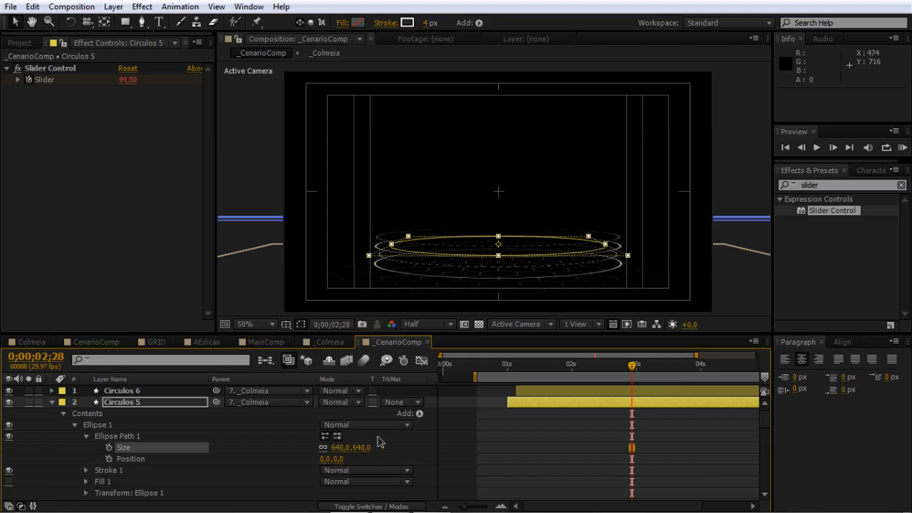
Set the Ellipse Path 1 size of Circulos 6 to 600 × 600 with its proportions linked.
{"action": "left_click", "coordinate": [121, 391]}
{"action": "left_click", "coordinate": [51, 391]}
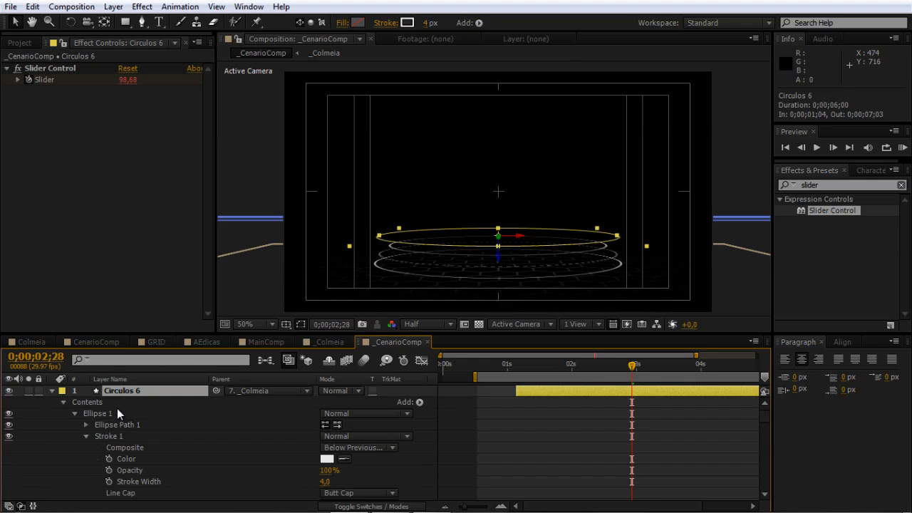
{"action": "left_click", "coordinate": [86, 424]}
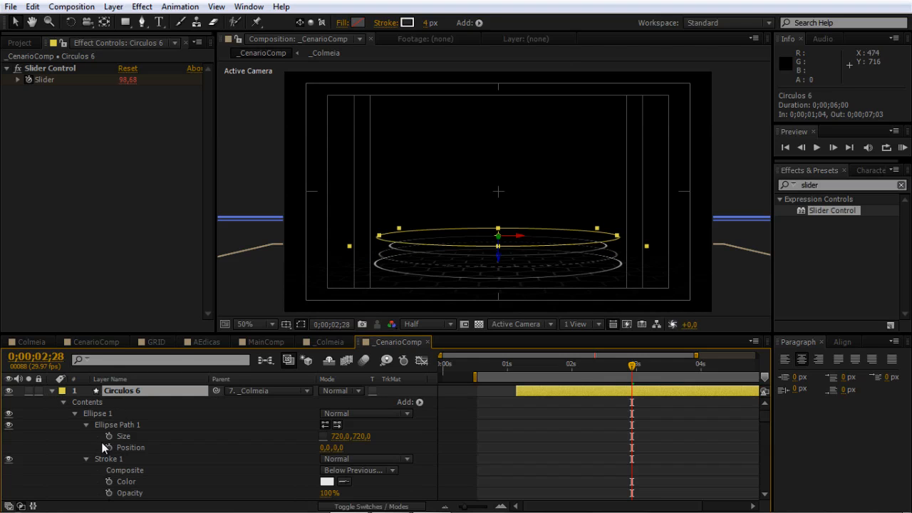
{"action": "left_click", "coordinate": [336, 436]}
{"action": "type", "text": "600"}
{"action": "key", "text": "Return"}
{"action": "left_click", "coordinate": [593, 465]}
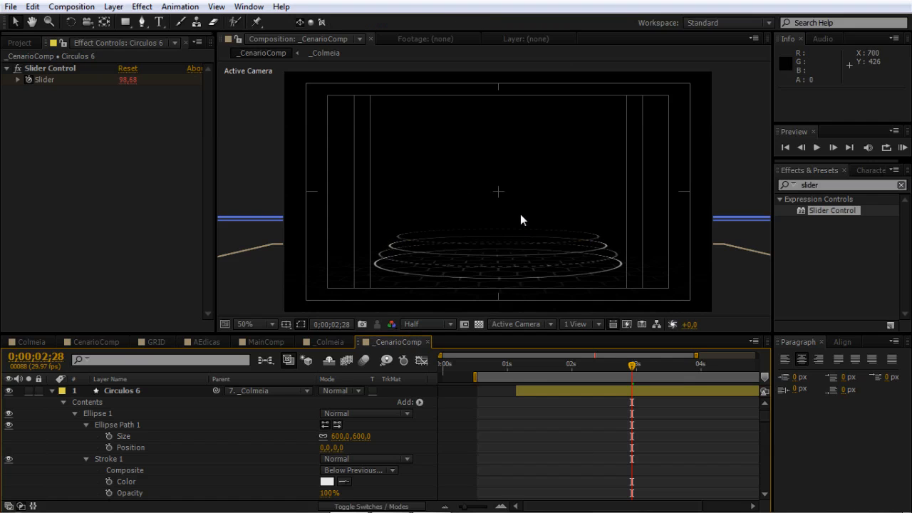
Unparent the four layers Circulos 3 to Circulos 6 by setting their Parent to None.
{"action": "left_click", "coordinate": [51, 391]}
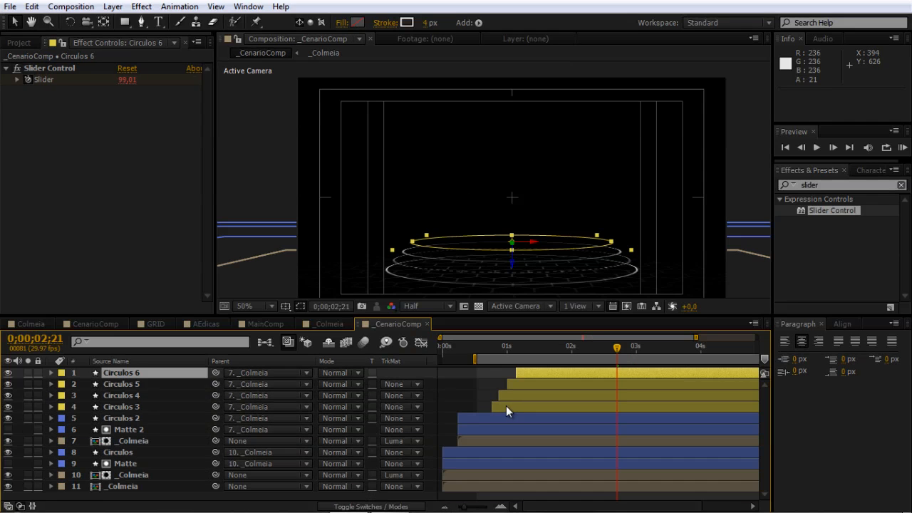
{"action": "left_click", "coordinate": [506, 407], "text": "shift"}
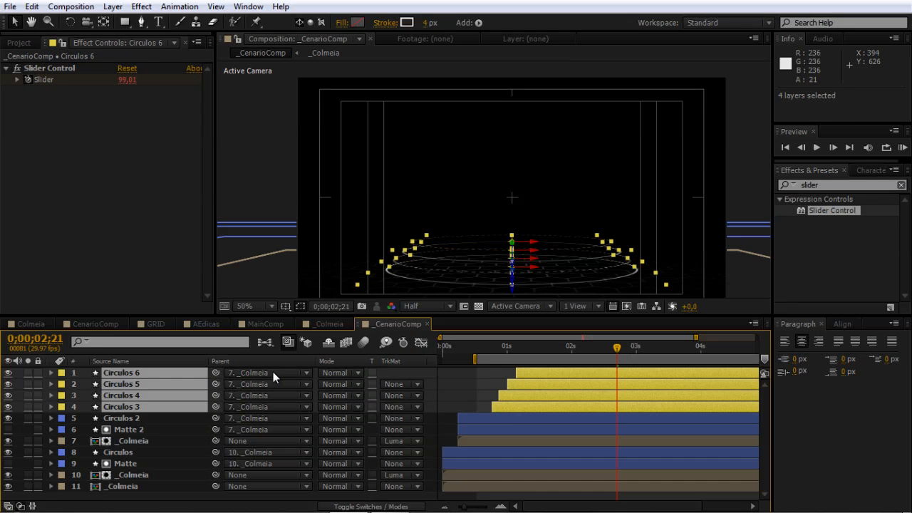
{"action": "left_click", "coordinate": [275, 377]}
{"action": "left_click", "coordinate": [257, 190]}
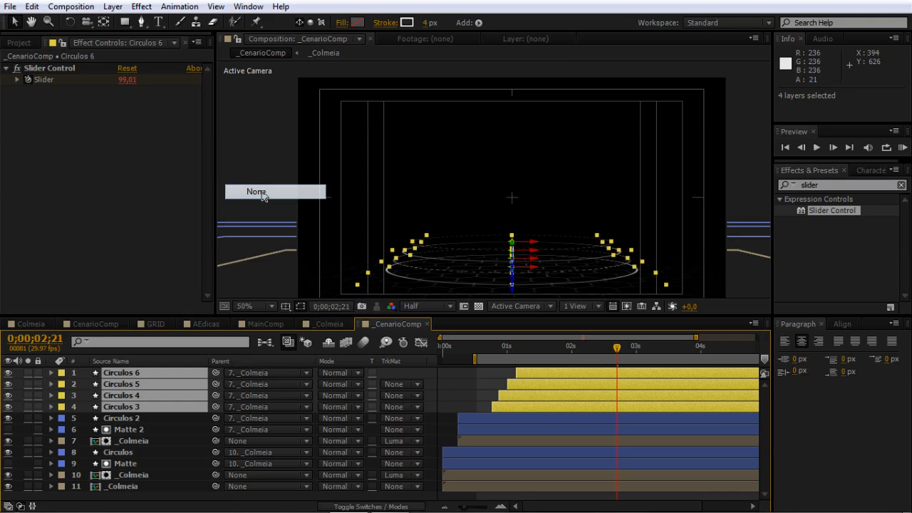
{"action": "left_click", "coordinate": [468, 384]}
Duplicate Circulos 3, place the copy above all layers and shift it in time to start at 0;00;01;19.
{"action": "left_click", "coordinate": [154, 406]}
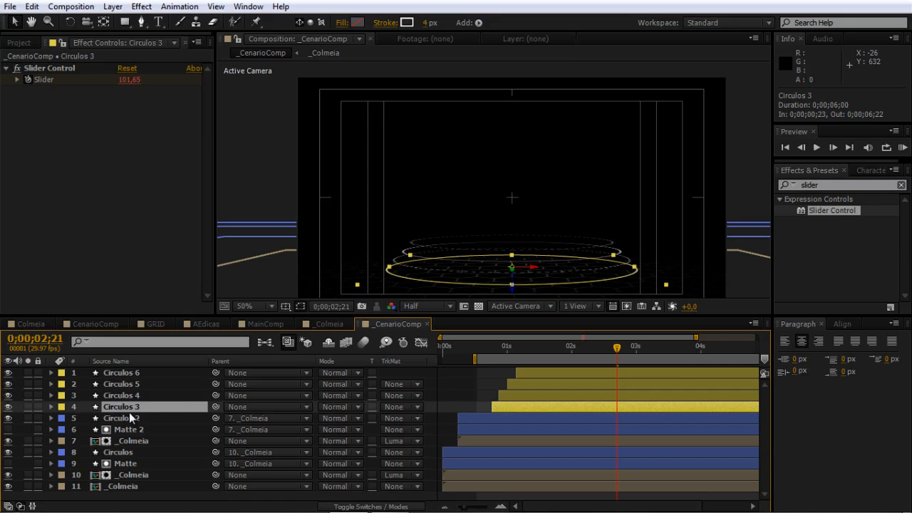
{"action": "key", "text": "ctrl+d"}
{"action": "left_click_drag", "start_coordinate": [132, 409], "coordinate": [196, 368]}
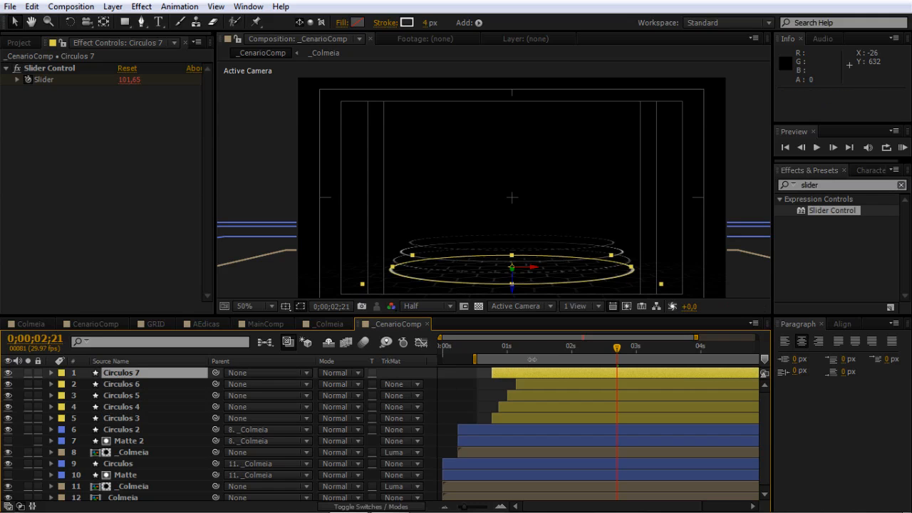
{"action": "left_click", "coordinate": [539, 350]}
{"action": "left_click_drag", "start_coordinate": [540, 353], "coordinate": [579, 376]}
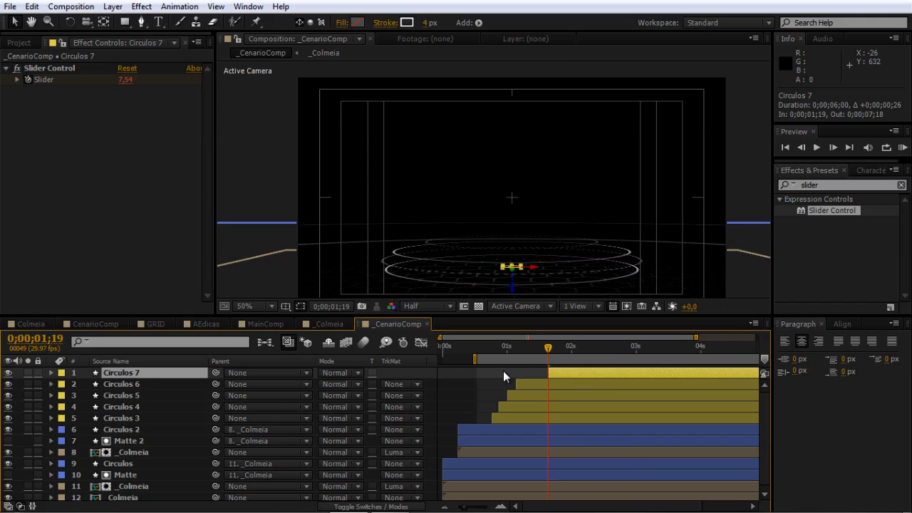
{"action": "left_click", "coordinate": [503, 371]}
{"action": "left_click", "coordinate": [562, 376]}
Remove the Scale expression and the Slider Control effect from Circulos 7.
{"action": "left_click", "coordinate": [583, 347]}
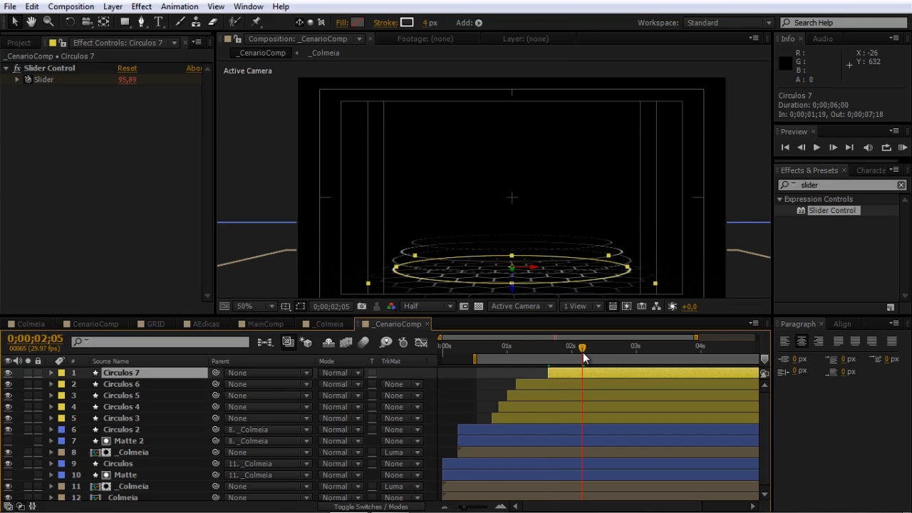
{"action": "key", "text": "e"}
{"action": "key", "text": "e"}
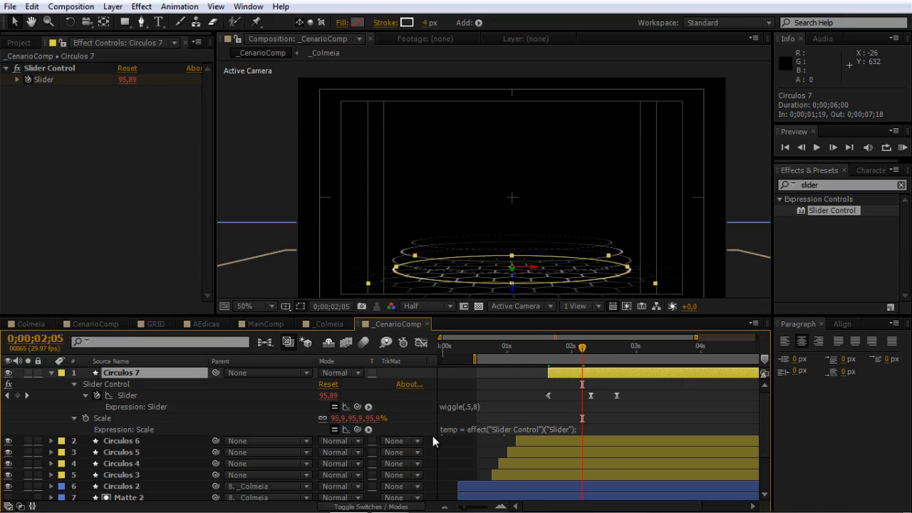
{"action": "left_click", "coordinate": [456, 431]}
{"action": "key", "text": "BackSpace"}
{"action": "left_click", "coordinate": [178, 407]}
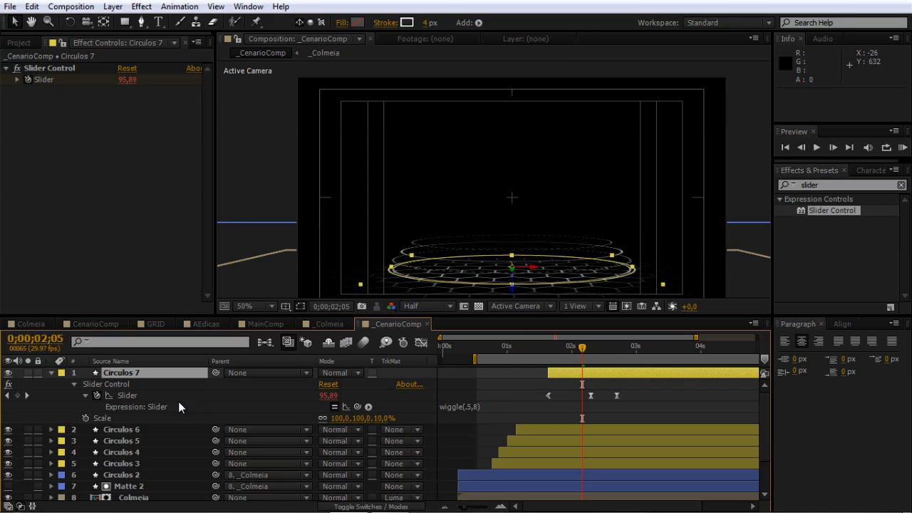
{"action": "left_click", "coordinate": [450, 411]}
{"action": "left_click", "coordinate": [107, 385]}
{"action": "key", "text": "Delete"}
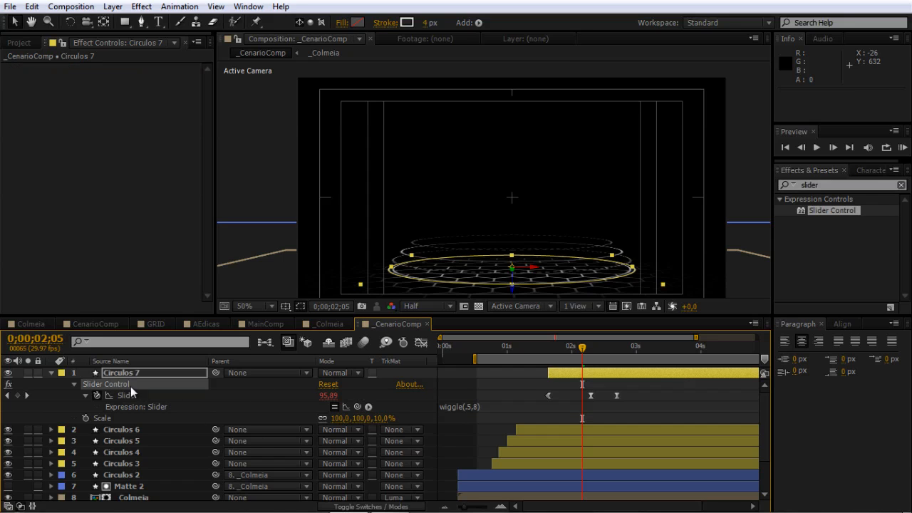
Set the X value of Circulos 7's Orientation to 0° so the circle stands upright.
{"action": "left_click", "coordinate": [161, 376]}
{"action": "key", "text": "u"}
{"action": "key", "text": "r"}
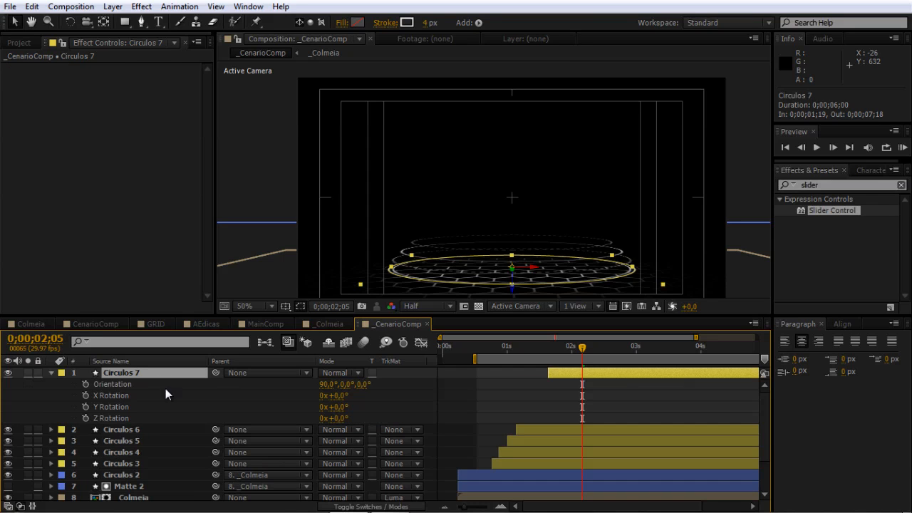
{"action": "left_click", "coordinate": [326, 384]}
{"action": "key", "text": "Return"}
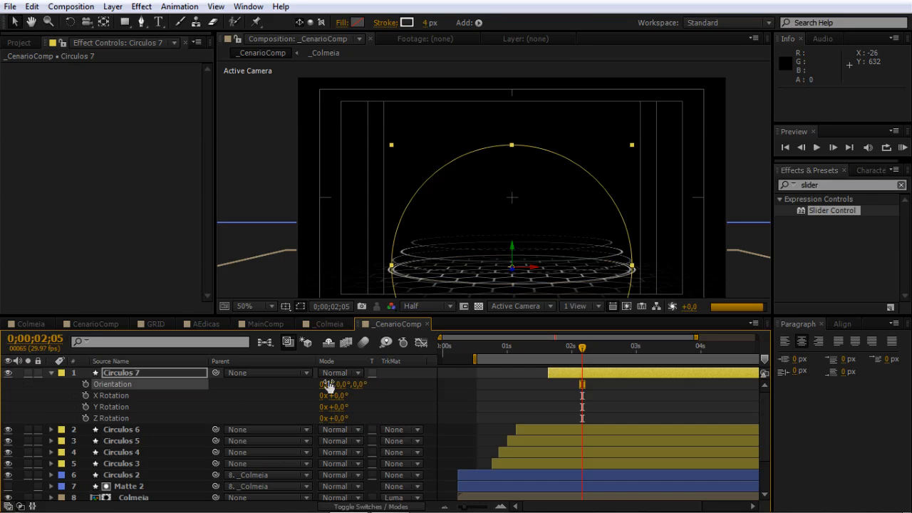
Scale Circulos 7 to 50% with linked proportions and raise it to about Y 304 above the rings.
{"action": "key", "text": "s"}
{"action": "left_click", "coordinate": [335, 384]}
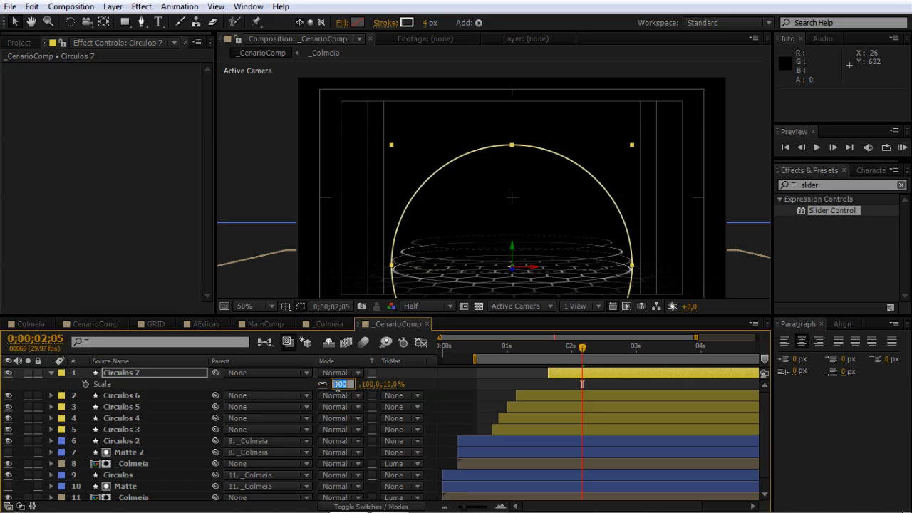
{"action": "type", "text": "50"}
{"action": "key", "text": "Return"}
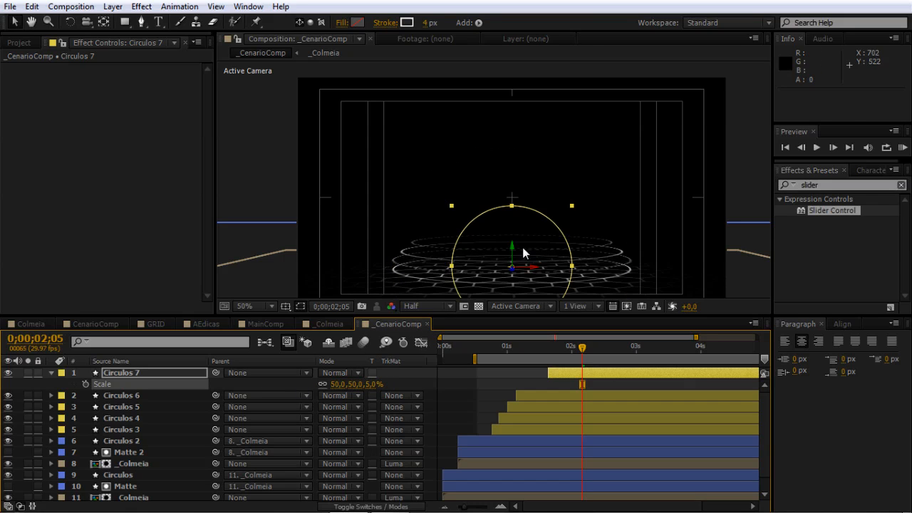
{"action": "left_click_drag", "start_coordinate": [523, 247], "coordinate": [518, 155]}
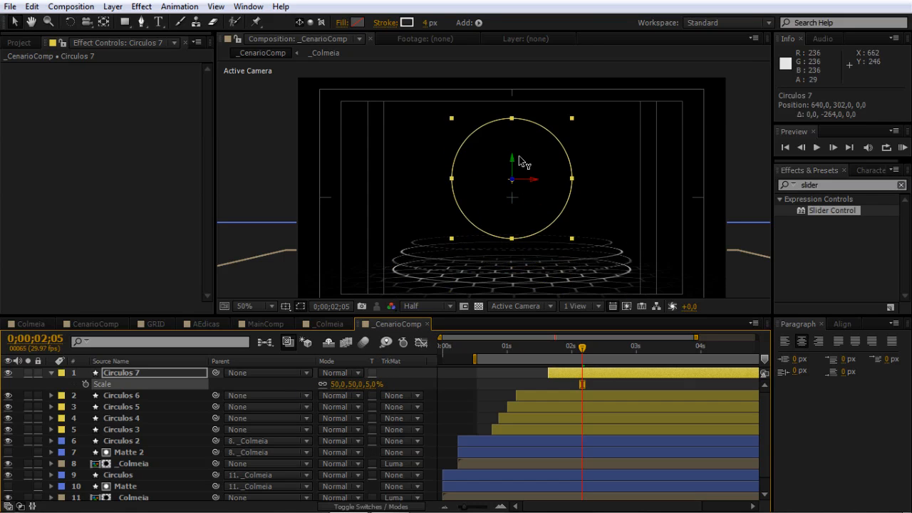
Set the stroke width of Circulos 7 to 7 px.
{"action": "left_click", "coordinate": [430, 22]}
{"action": "type", "text": "7"}
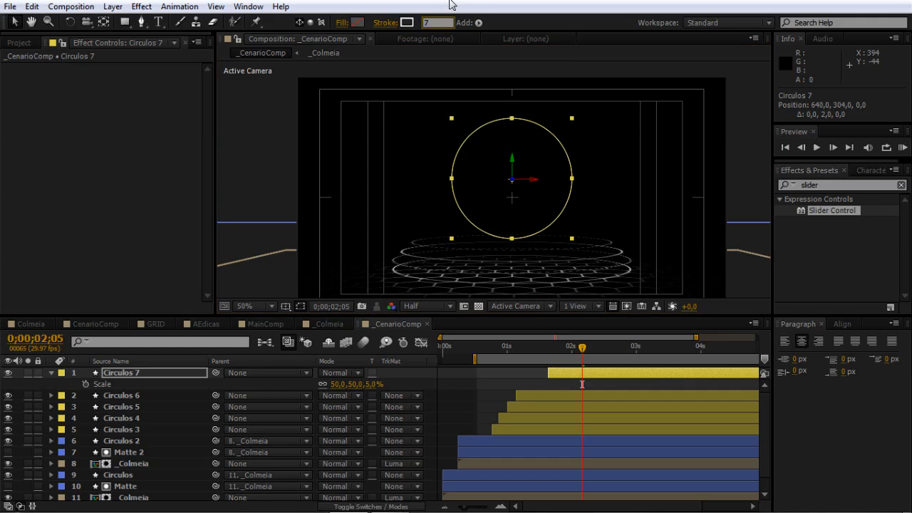
{"action": "key", "text": "Return"}
Turn on Fill 1 in Circulos 7's Ellipse 1 and set the fill opacity to 30%.
{"action": "left_click", "coordinate": [50, 372]}
{"action": "left_click", "coordinate": [50, 373]}
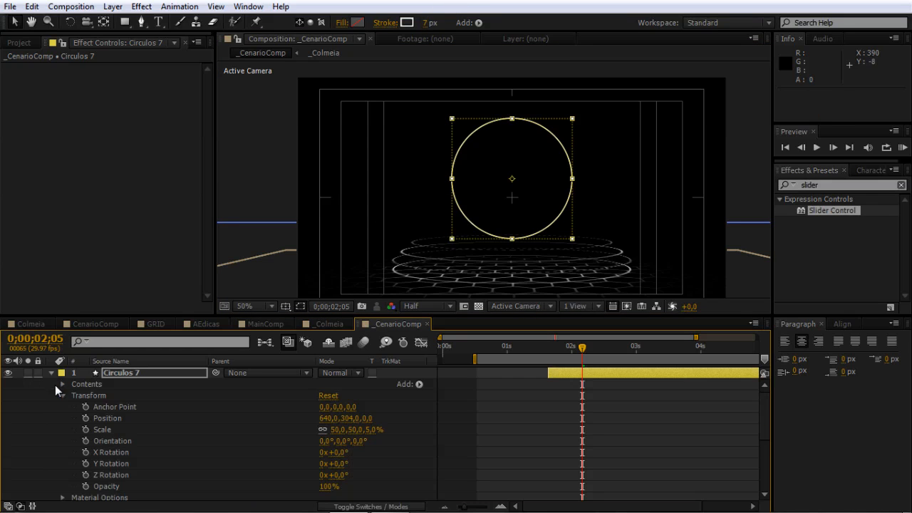
{"action": "left_click", "coordinate": [63, 384]}
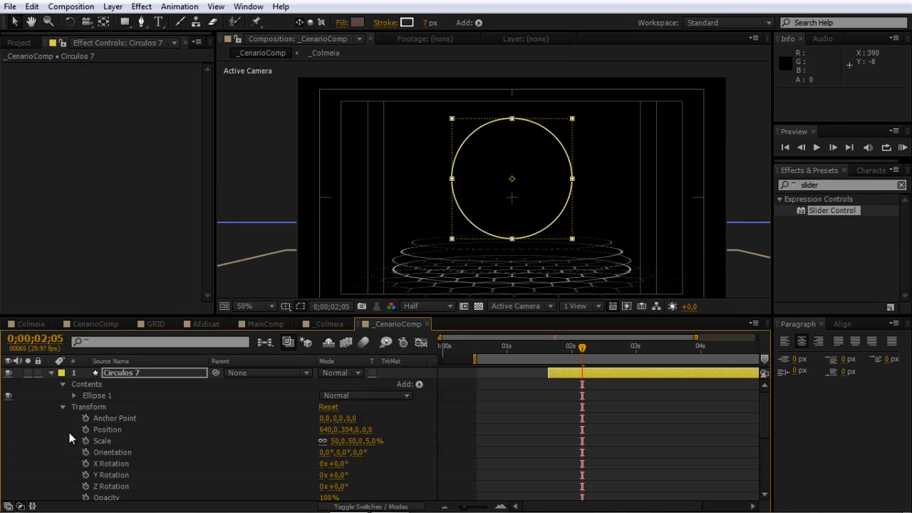
{"action": "left_click", "coordinate": [74, 396]}
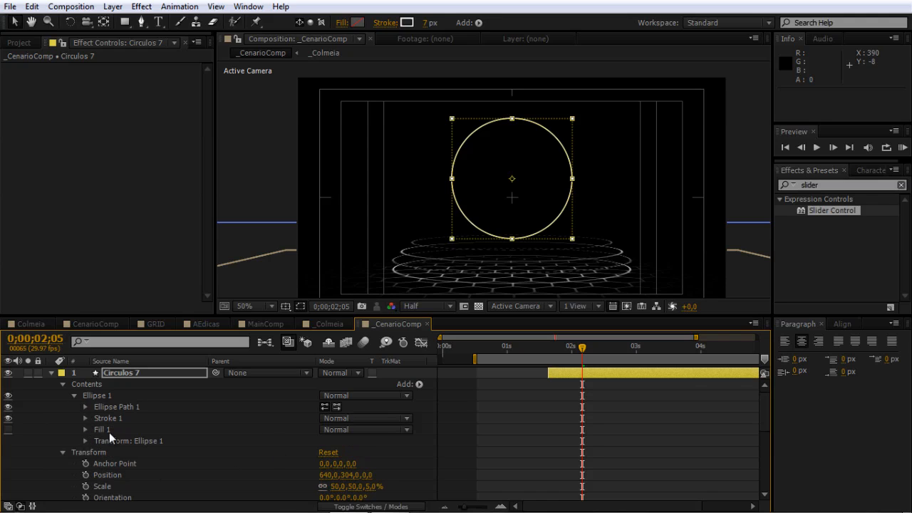
{"action": "left_click", "coordinate": [8, 431]}
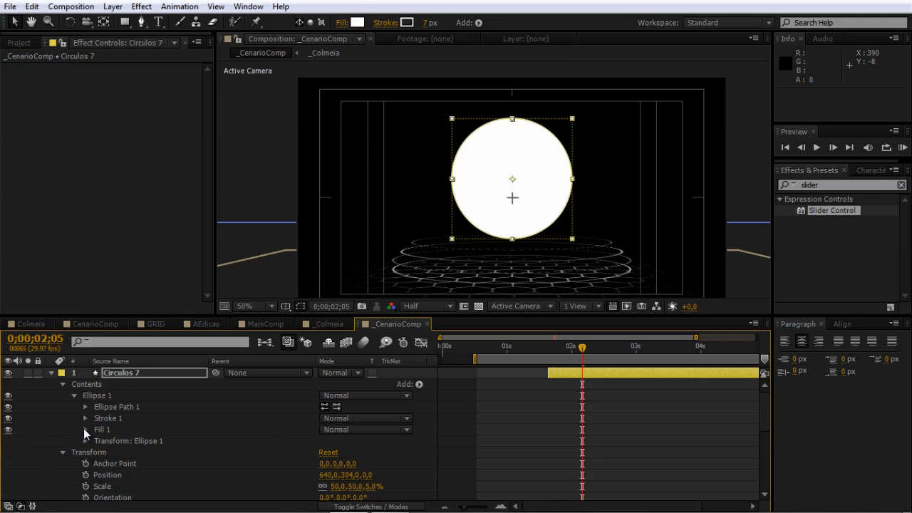
{"action": "left_click", "coordinate": [86, 429]}
{"action": "left_click", "coordinate": [319, 476]}
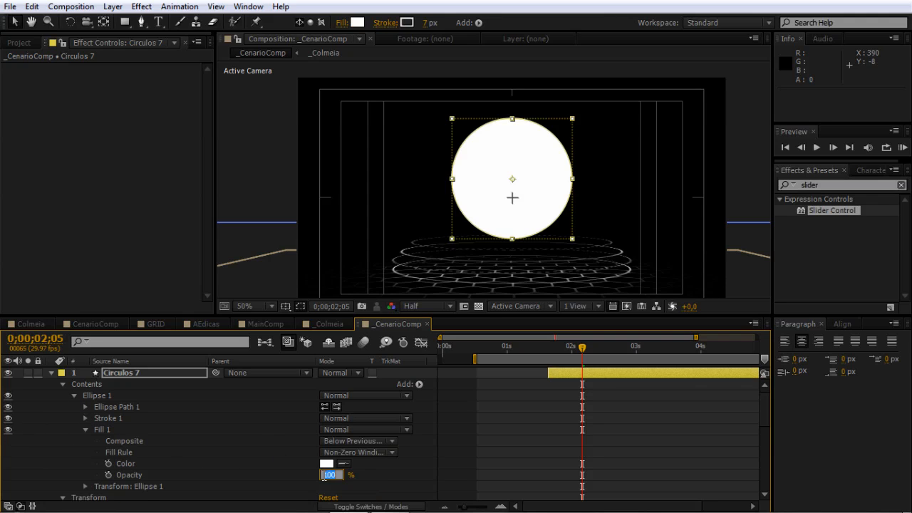
{"action": "type", "text": "30"}
{"action": "key", "text": "Return"}
{"action": "left_click", "coordinate": [87, 429]}
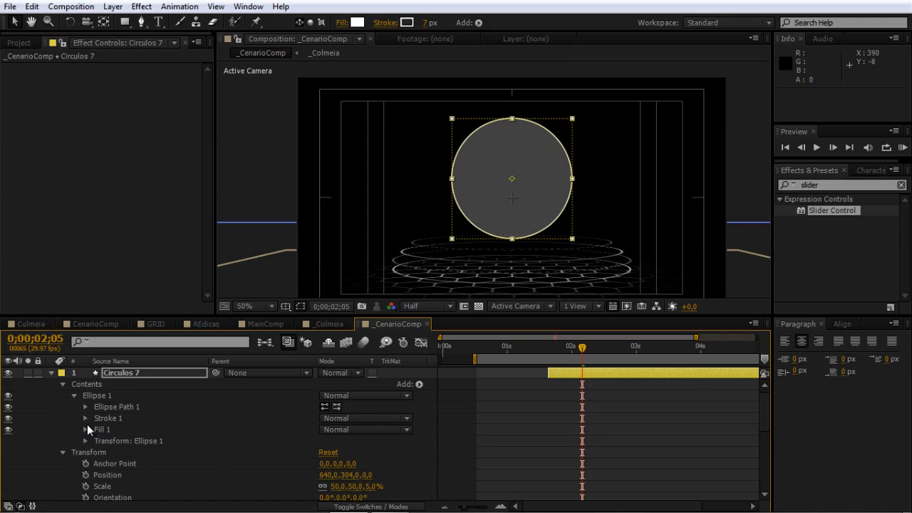
Duplicate Stroke 1 of Circulos 7's ellipse and set the copy's Stroke Width to 80.
{"action": "left_click", "coordinate": [110, 421]}
{"action": "key", "text": "ctrl+d"}
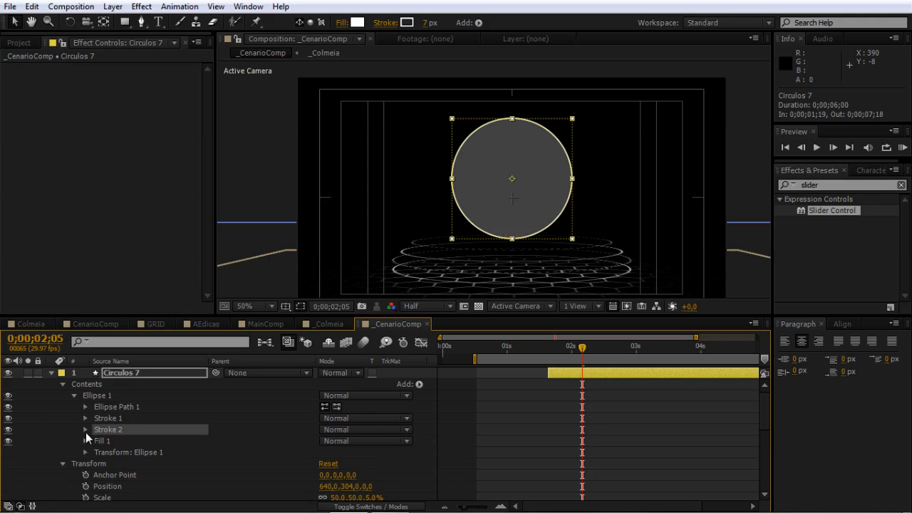
{"action": "left_click", "coordinate": [86, 429]}
{"action": "left_click", "coordinate": [325, 449]}
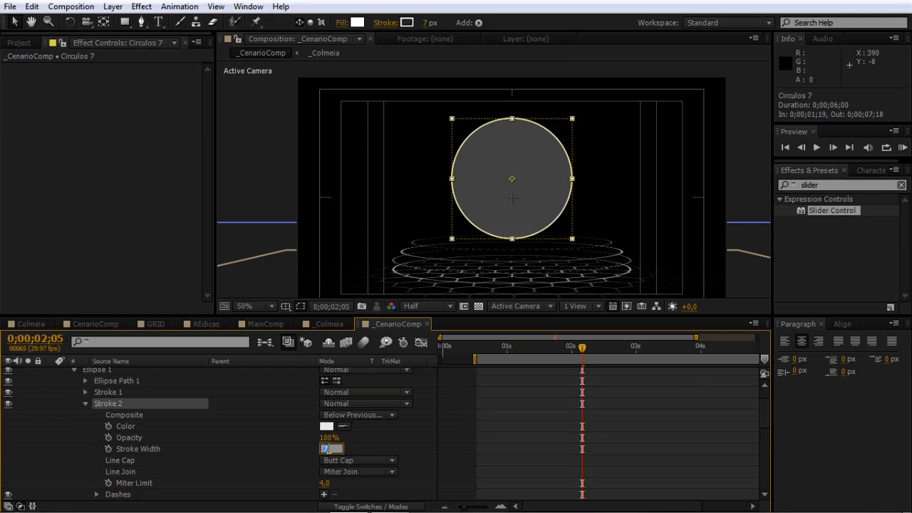
{"action": "type", "text": "80"}
{"action": "key", "text": "Return"}
Add a dash and gap to Stroke 2 of Circulos 7, with Dash at 20 and Gap at 300.
{"action": "scroll", "coordinate": [199, 432], "scroll_direction": "down", "scroll_amount": 3}
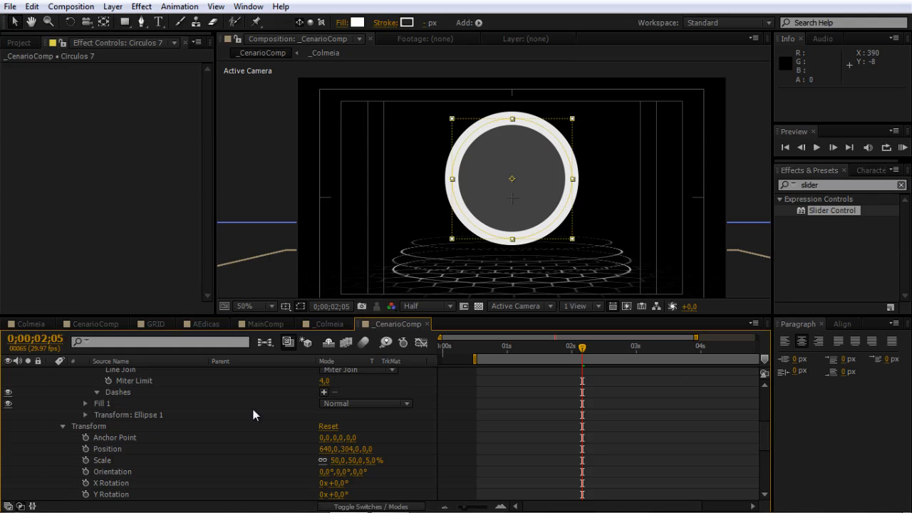
{"action": "left_click", "coordinate": [322, 392]}
{"action": "left_click", "coordinate": [322, 392]}
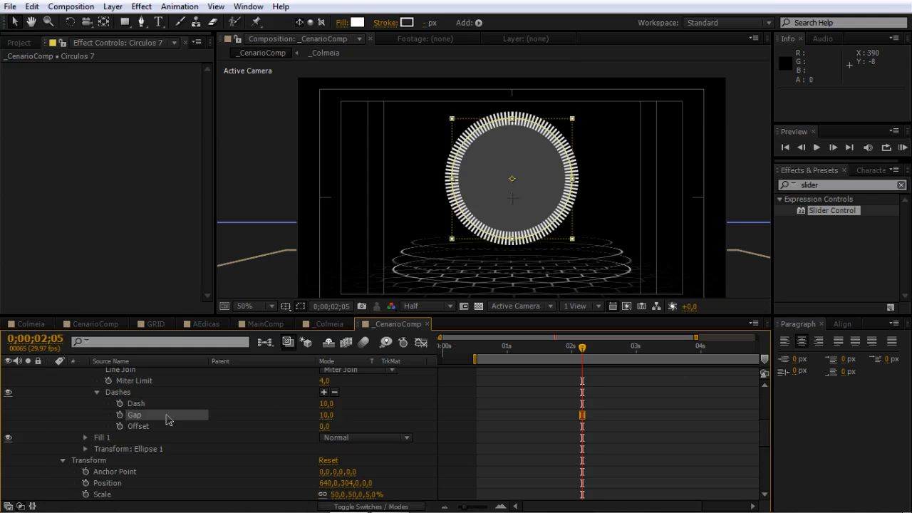
{"action": "key", "text": "ctrl+z"}
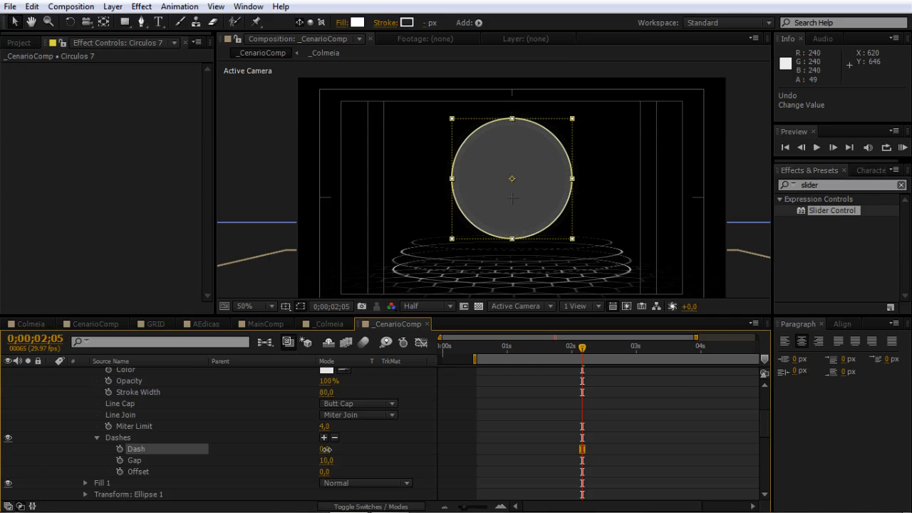
{"action": "left_click", "coordinate": [327, 449]}
{"action": "type", "text": "20"}
{"action": "key", "text": "Return"}
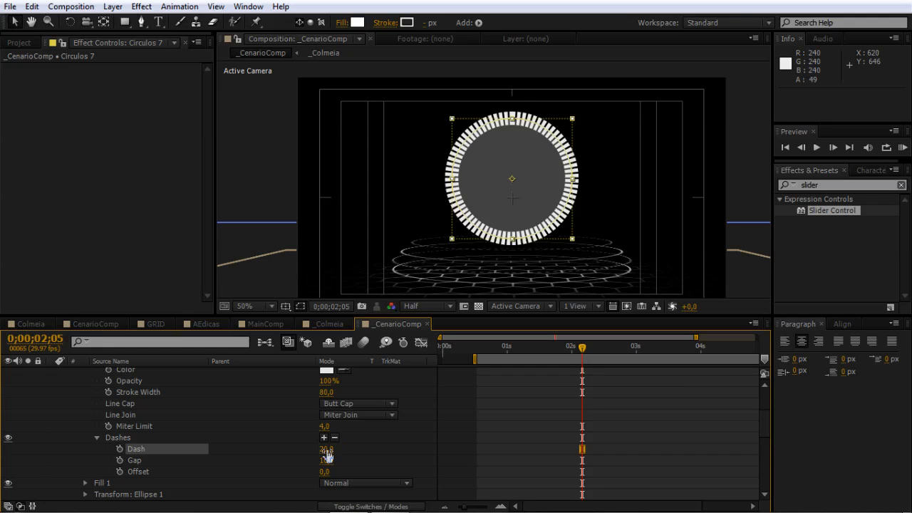
{"action": "left_click", "coordinate": [326, 461]}
{"action": "key", "text": "Return"}
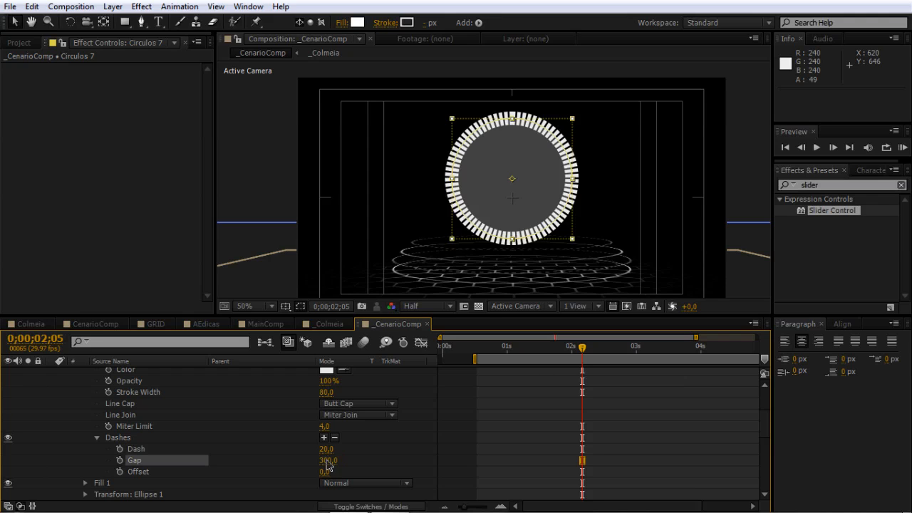
{"action": "left_click", "coordinate": [709, 408]}
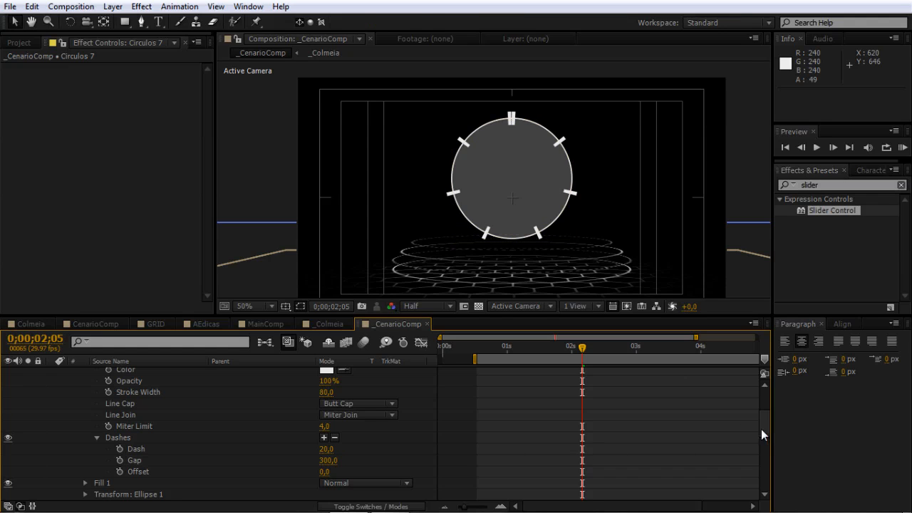
Try a dash Offset of -1410 on Stroke 2 of Circulos 7.
{"action": "left_click", "coordinate": [325, 472]}
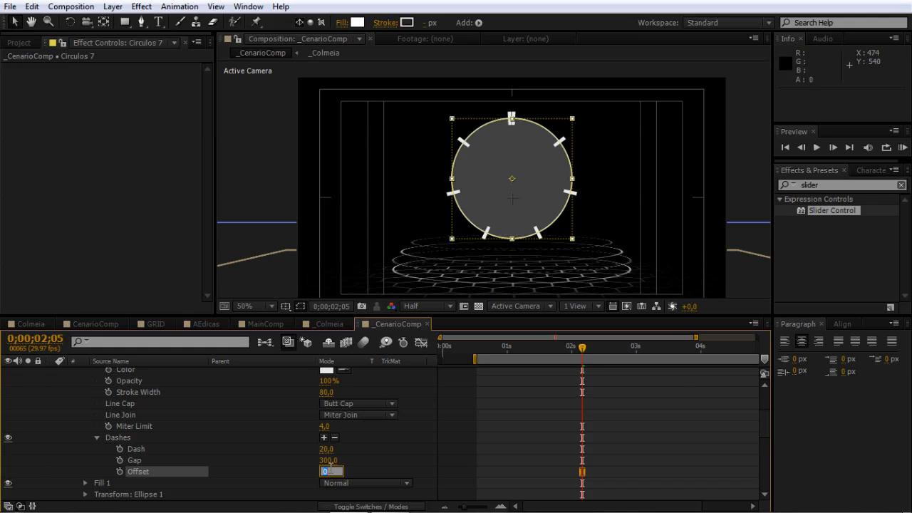
{"action": "type", "text": "-1410"}
{"action": "key", "text": "Return"}
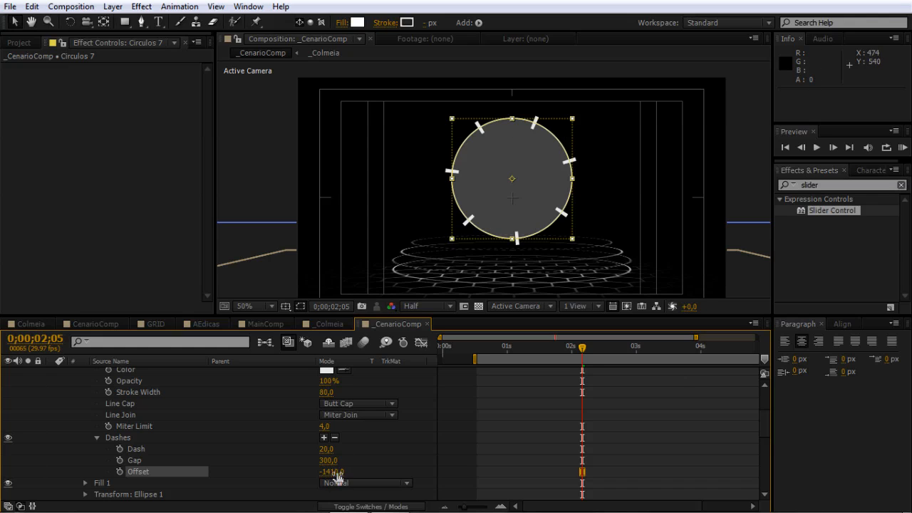
Set the dash Offset of Stroke 2 on Circulos 7 to -100.
{"action": "left_click", "coordinate": [330, 472]}
{"action": "type", "text": "-100"}
{"action": "key", "text": "Return"}
Keyframe the Dash and Gap of Stroke 2 on Circulos 7 at 0;00;02;19.
{"action": "scroll", "coordinate": [530, 468], "scroll_direction": "up", "scroll_amount": 3}
{"action": "left_click", "coordinate": [564, 375]}
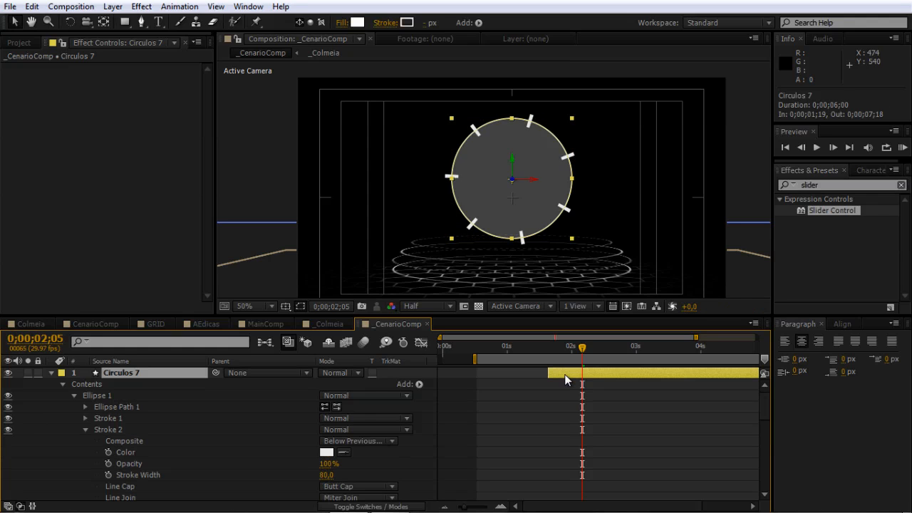
{"action": "key", "text": "i"}
{"action": "key", "text": "shift+Page_Down"}
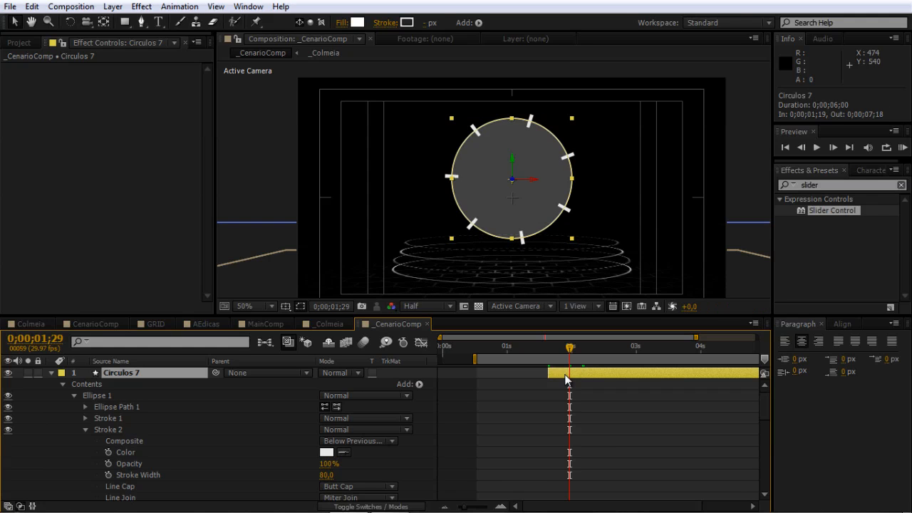
{"action": "key", "text": "shift+Page_Down"}
{"action": "key", "text": "shift+Page_Down"}
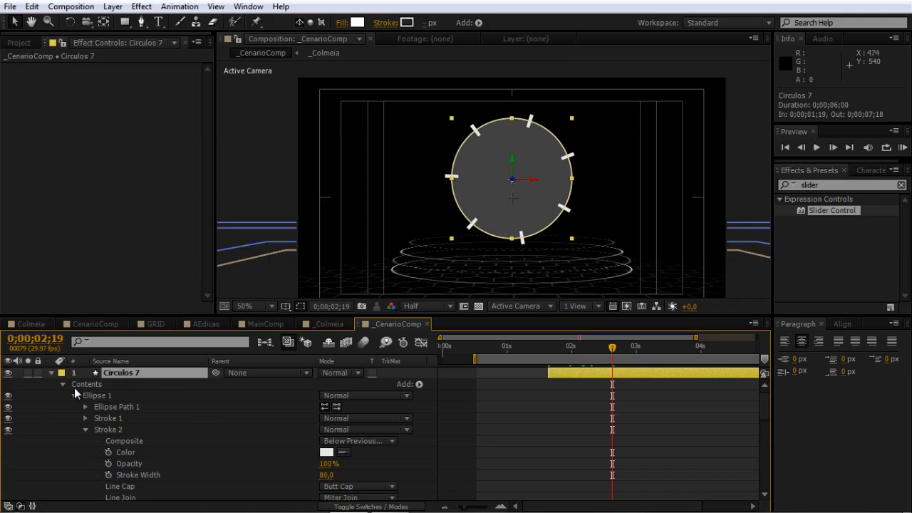
{"action": "scroll", "coordinate": [375, 453], "scroll_direction": "down", "scroll_amount": 2}
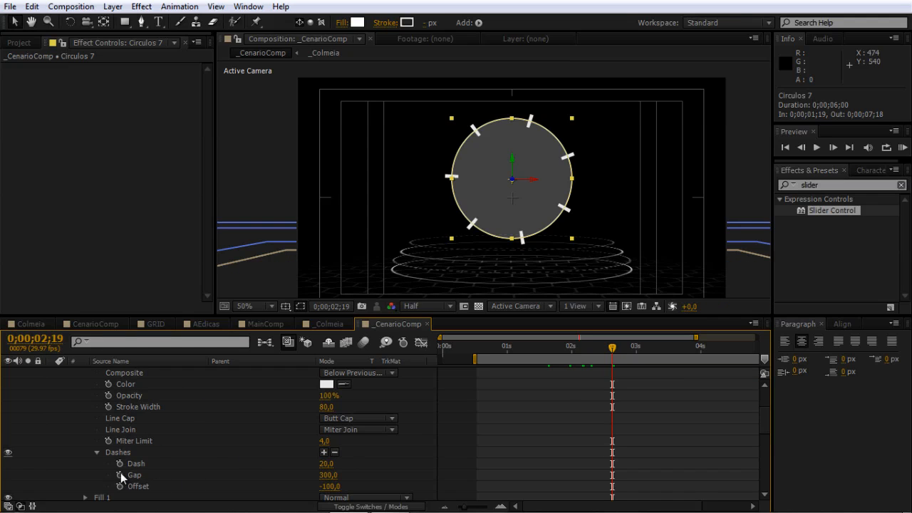
{"action": "left_click_drag", "start_coordinate": [120, 476], "coordinate": [119, 464]}
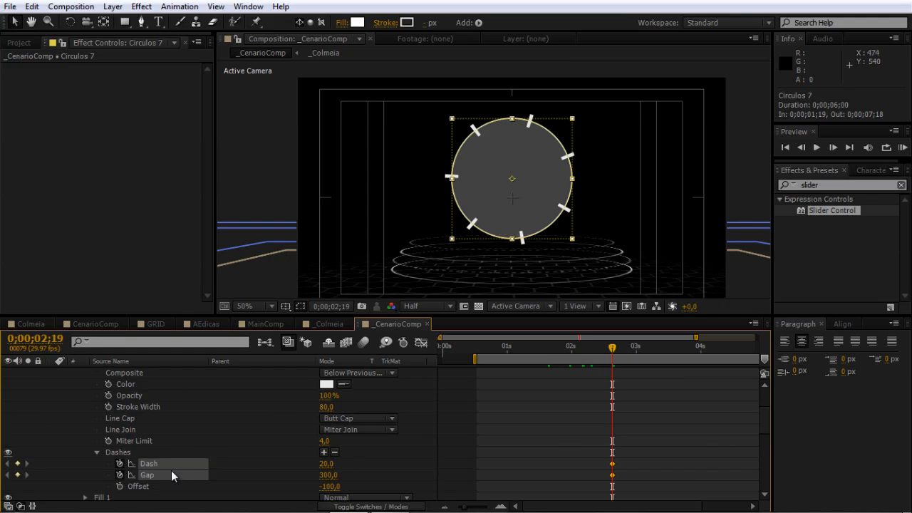
{"action": "scroll", "coordinate": [102, 471], "scroll_direction": "down", "scroll_amount": 1}
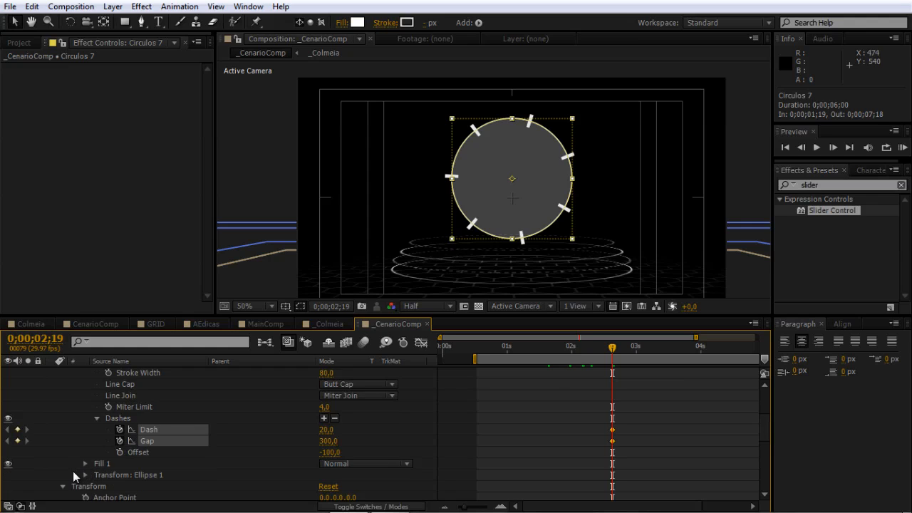
At the start of Circulos 7, 0;00;01;19, keyframe Stroke 2's Dash at 0 and Gap at 1030.
{"action": "key", "text": "i"}
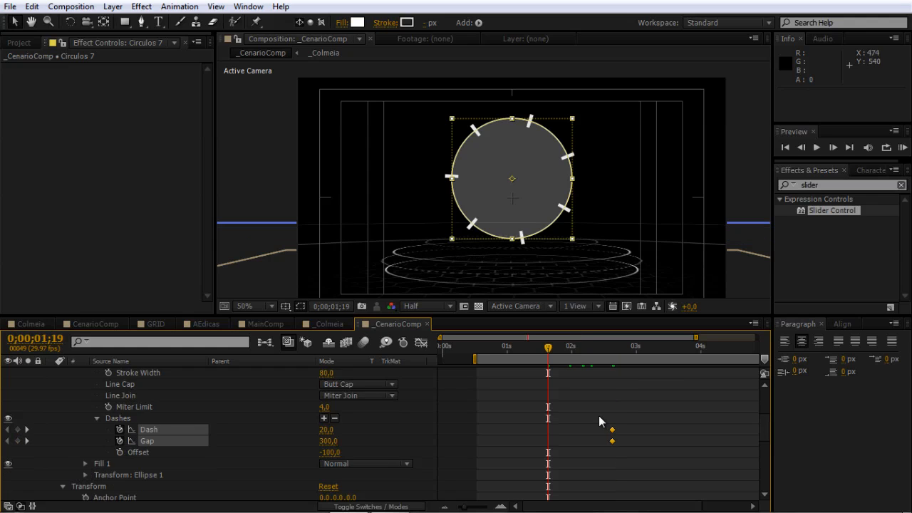
{"action": "left_click", "coordinate": [327, 431]}
{"action": "type", "text": "0"}
{"action": "key", "text": "Return"}
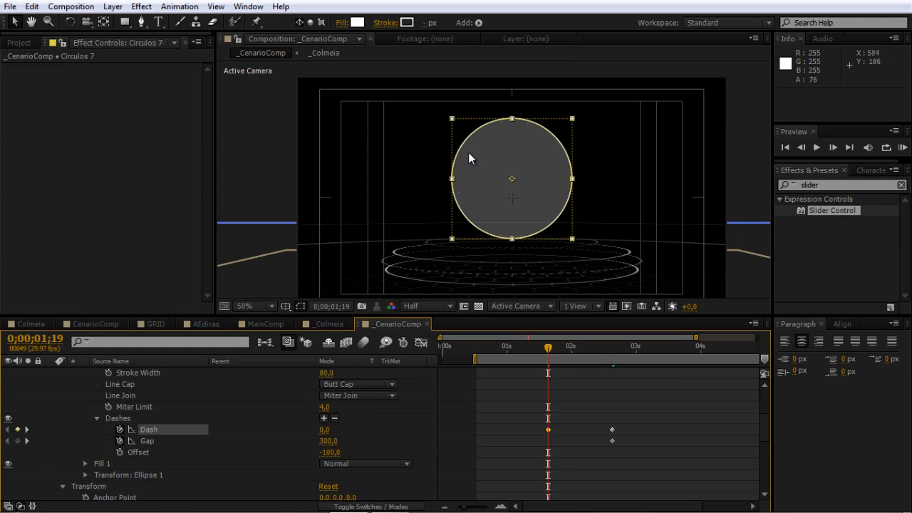
{"action": "left_click", "coordinate": [325, 441]}
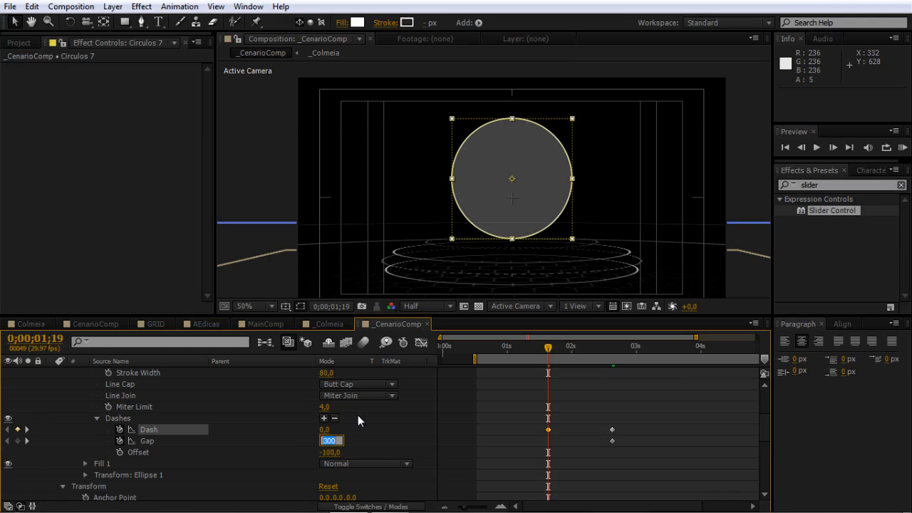
{"action": "type", "text": "1030"}
{"action": "key", "text": "Return"}
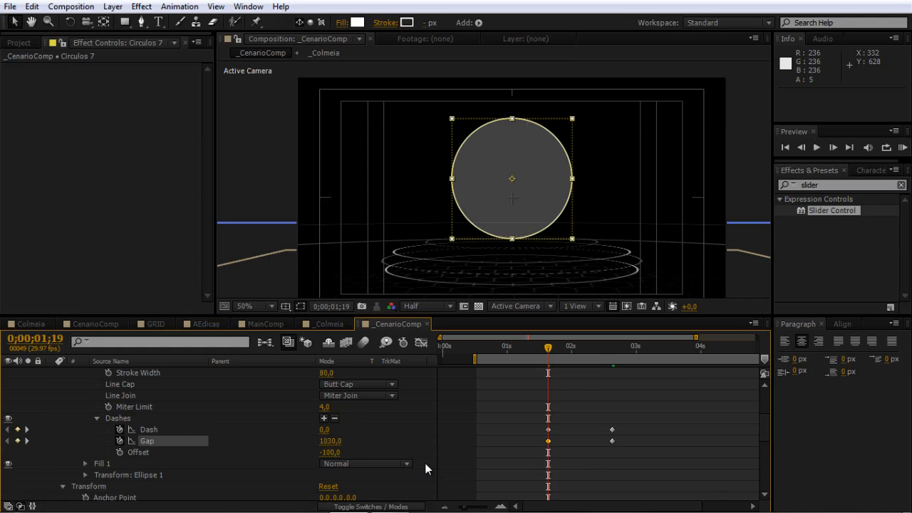
Apply Easy Ease to the Dash and Gap keyframes of Circulos 7 at 0;00;02;19.
{"action": "left_click_drag", "start_coordinate": [605, 447], "coordinate": [617, 429]}
{"action": "right_click", "coordinate": [617, 431]}
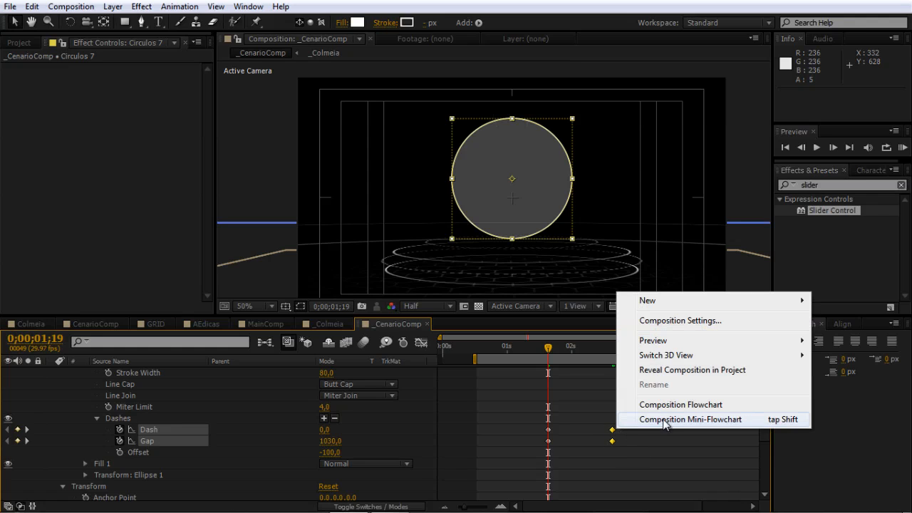
{"action": "right_click", "coordinate": [611, 441]}
{"action": "mouse_move", "coordinate": [653, 432]}
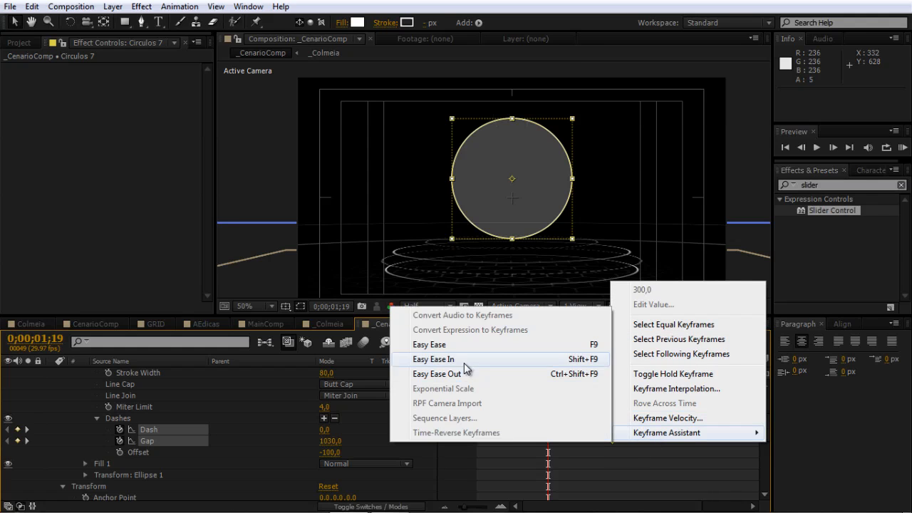
{"action": "left_click", "coordinate": [442, 345]}
Start the work area at 0;00;01;12 and play a RAM preview of the tick stroke animation.
{"action": "left_click", "coordinate": [533, 348]}
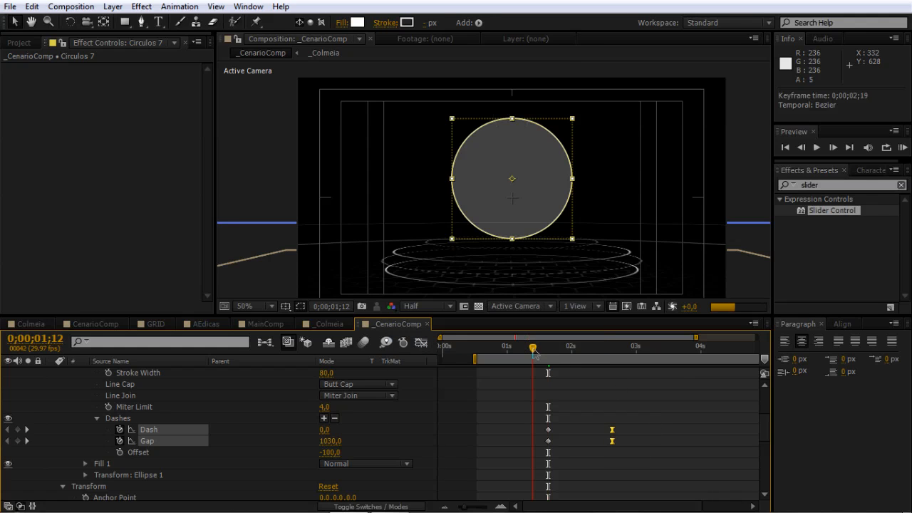
{"action": "key", "text": "b"}
{"action": "key", "text": "KP_0"}
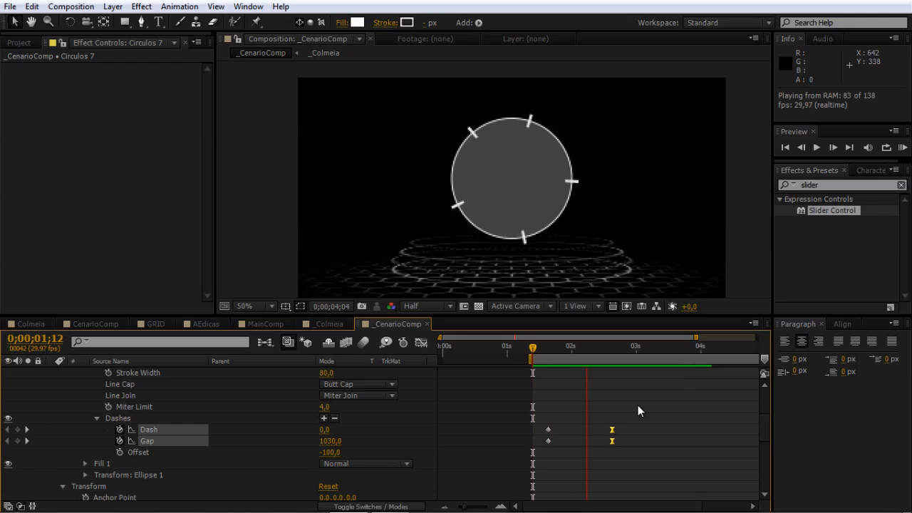
{"action": "key", "text": "space"}
{"action": "left_click", "coordinate": [628, 423]}
{"action": "key", "text": "j"}
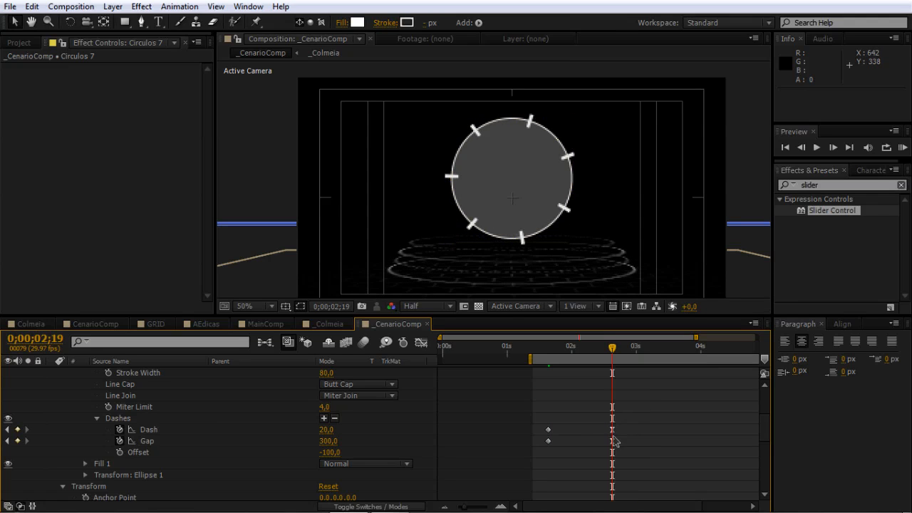
Give the Z Rotation of Circulos 7 the expression time*140 and check the spin around the layer's start.
{"action": "left_click_drag", "start_coordinate": [765, 430], "coordinate": [762, 384]}
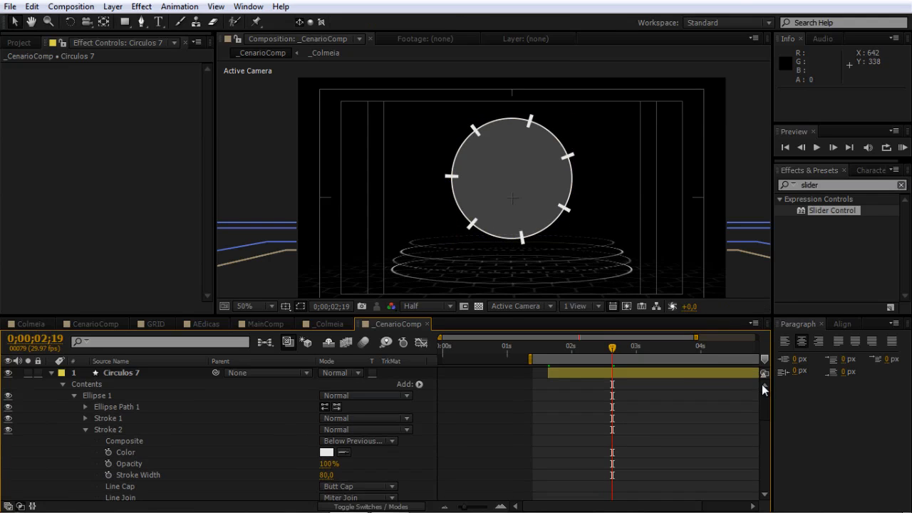
{"action": "left_click", "coordinate": [613, 371]}
{"action": "key", "text": "u"}
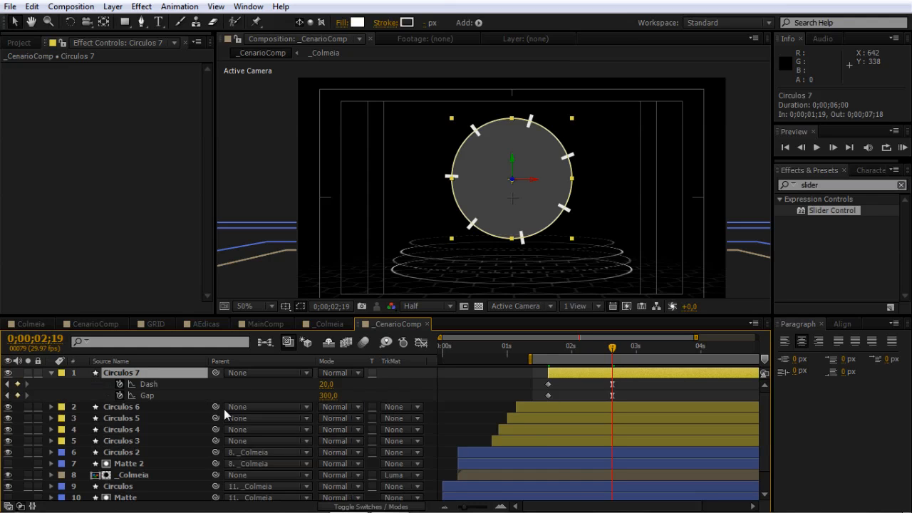
{"action": "key", "text": "shift+r"}
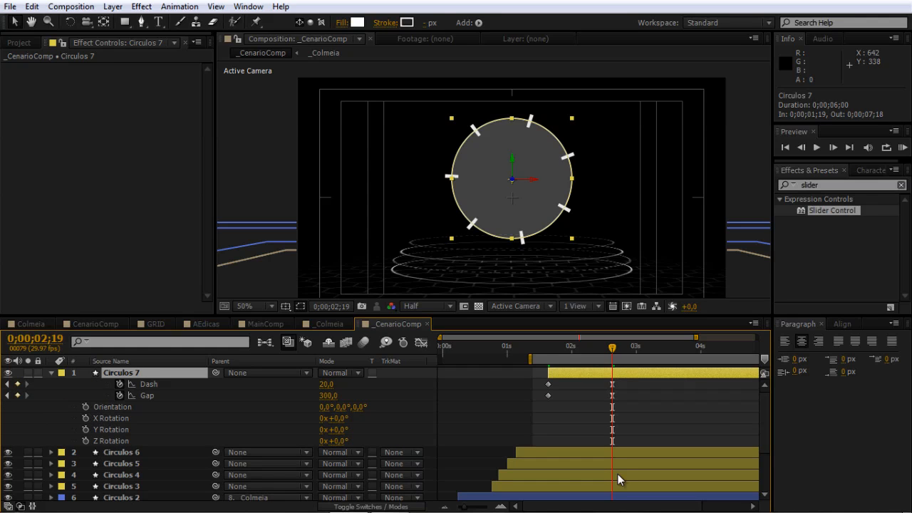
{"action": "left_click", "coordinate": [85, 441], "text": "alt"}
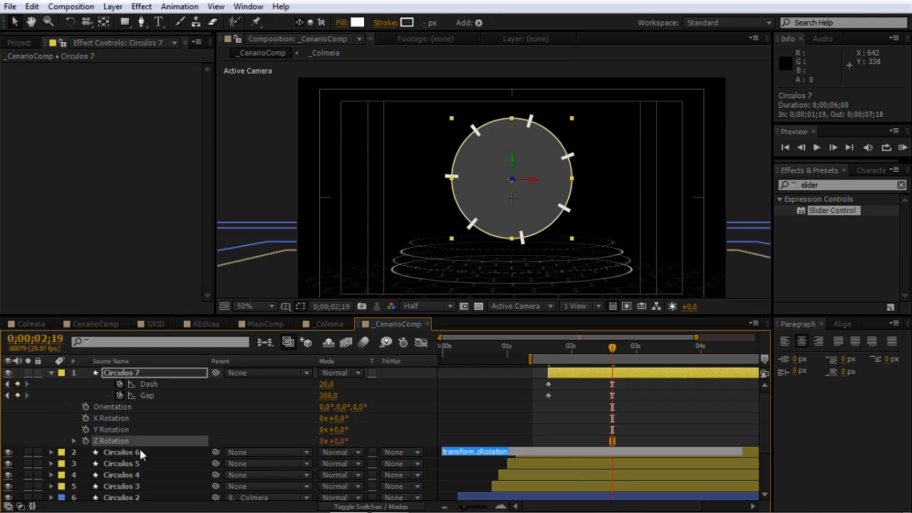
{"action": "type", "text": "ty"}
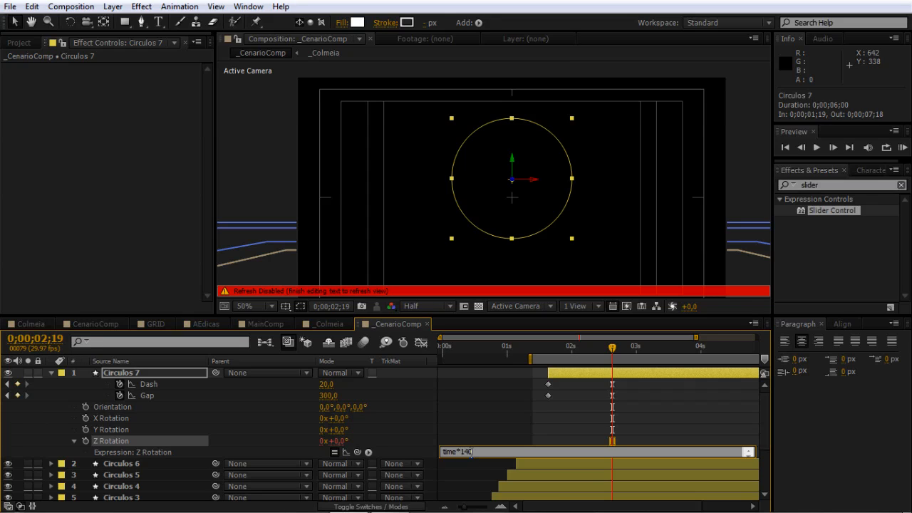
{"action": "key", "text": "KP_Enter"}
{"action": "left_click_drag", "start_coordinate": [581, 345], "coordinate": [548, 354]}
{"action": "key", "text": "space"}
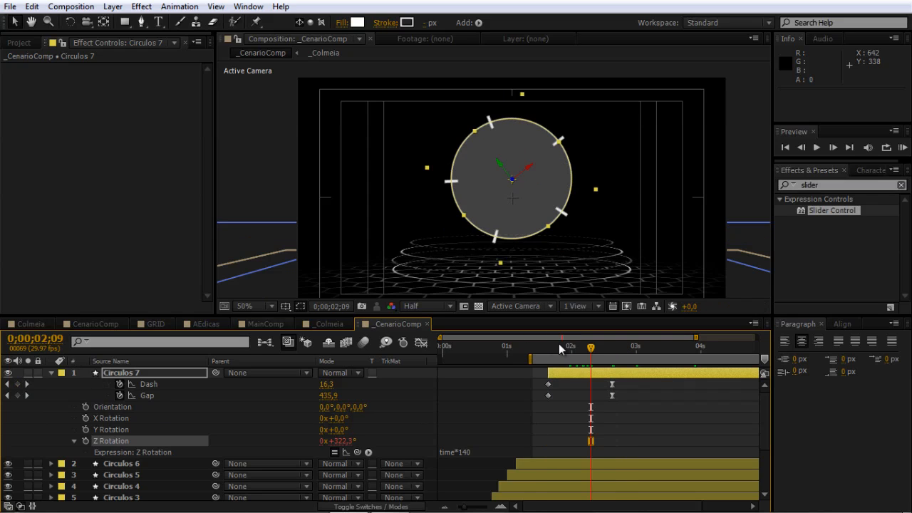
Add a Scale keyframe to Circulos 7 at 0;00;02;09 and apply Easy Ease to it.
{"action": "left_click", "coordinate": [115, 377]}
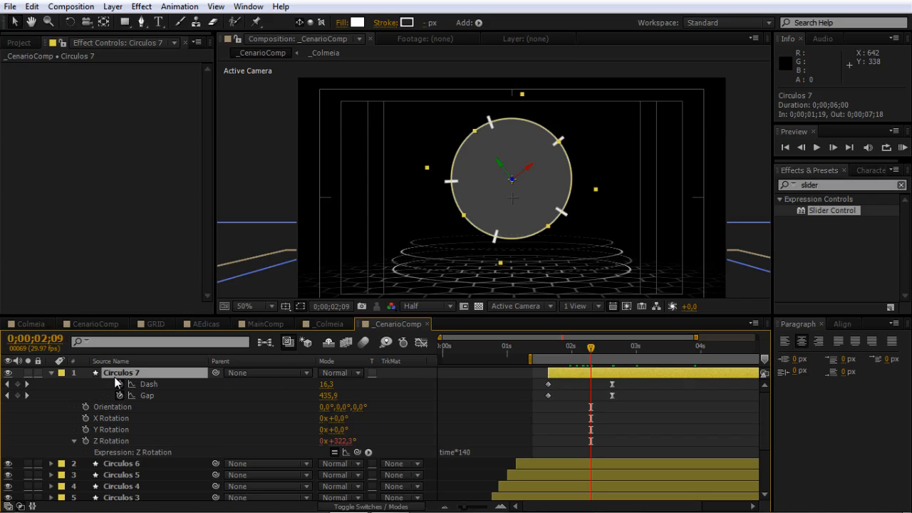
{"action": "key", "text": "shift+s"}
{"action": "left_click", "coordinate": [85, 407]}
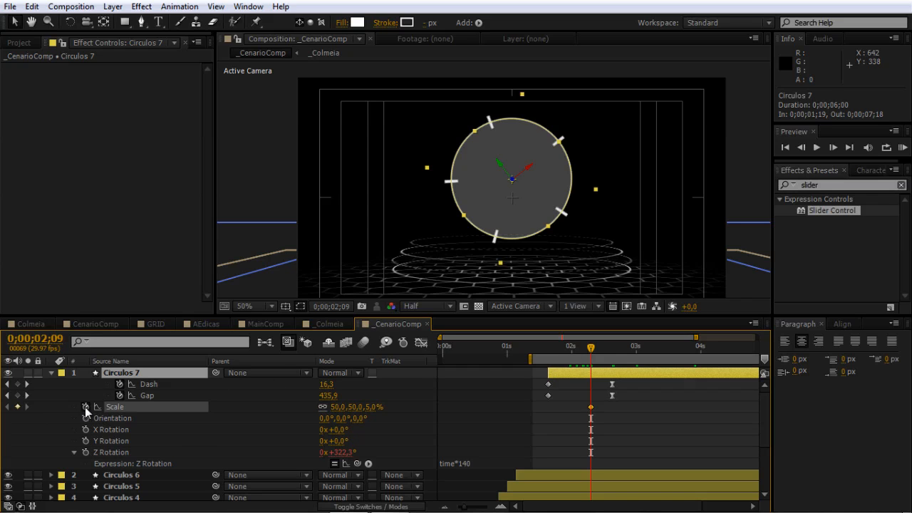
{"action": "right_click", "coordinate": [592, 407]}
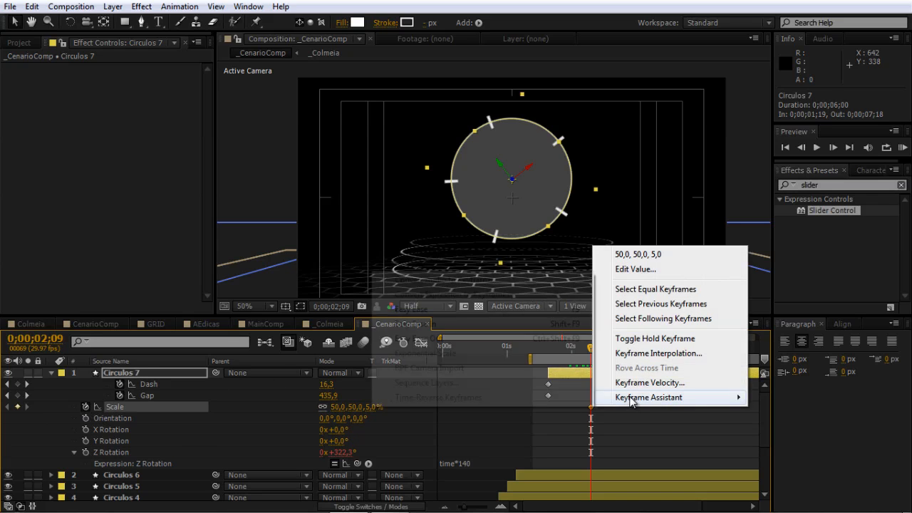
{"action": "mouse_move", "coordinate": [633, 397]}
{"action": "left_click", "coordinate": [413, 309]}
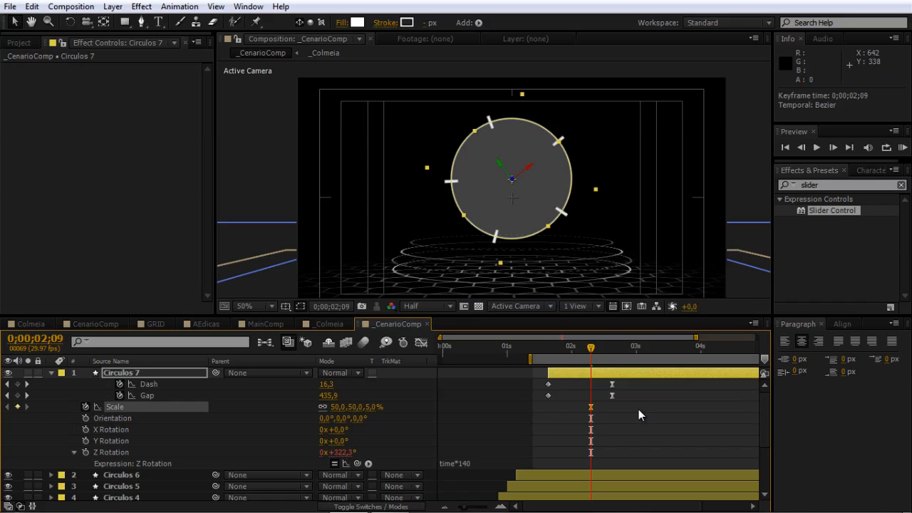
Set the Scale of Circulos 7 to 0% at the layer's start, 0;00;01;19.
{"action": "key", "text": "j"}
{"action": "left_click", "coordinate": [336, 407]}
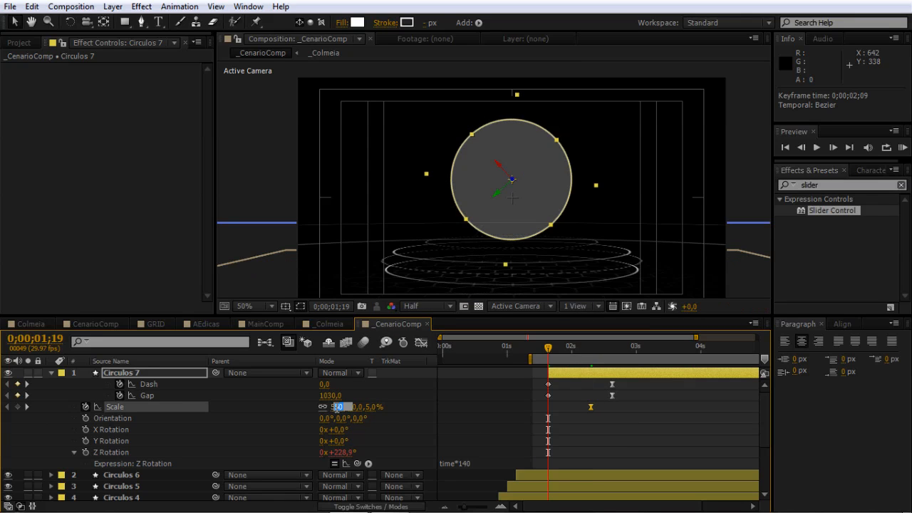
{"action": "type", "text": "0"}
{"action": "key", "text": "Return"}
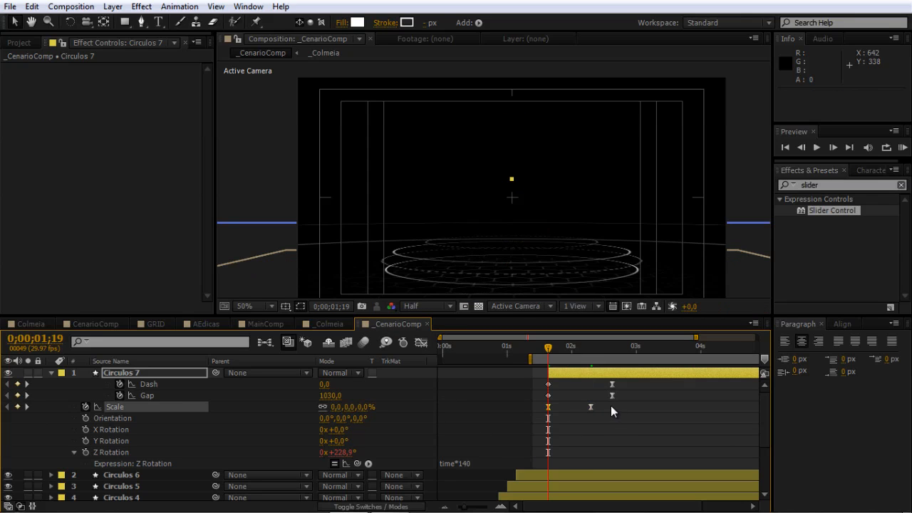
Lengthen the easing handles of both Circulos 7 Scale keyframes in the Graph Editor for a steeper S-curve, and preview the result.
{"action": "left_click", "coordinate": [404, 343]}
{"action": "left_click", "coordinate": [420, 342]}
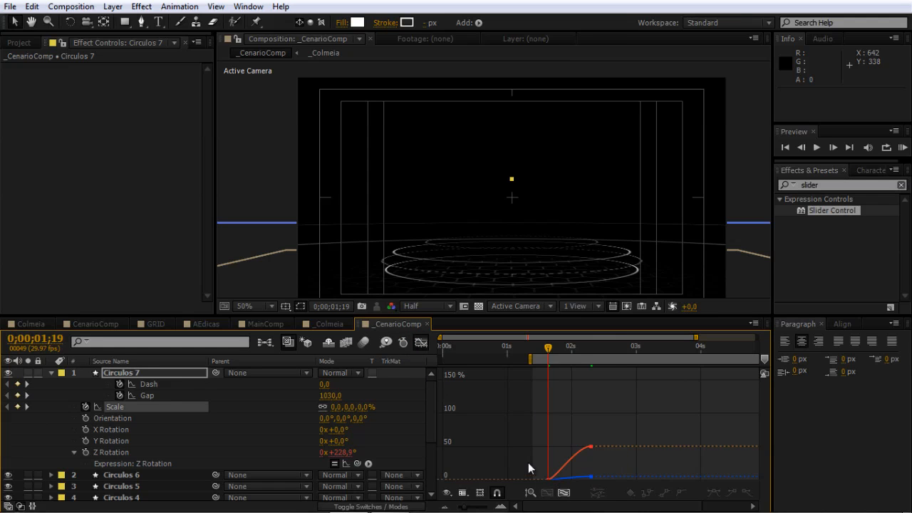
{"action": "left_click_drag", "start_coordinate": [526, 437], "coordinate": [573, 484]}
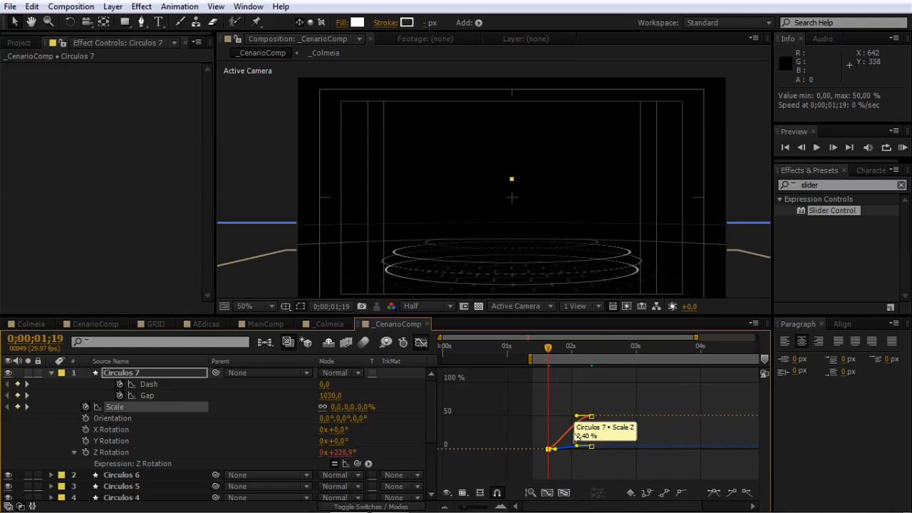
{"action": "left_click_drag", "start_coordinate": [577, 416], "coordinate": [568, 417]}
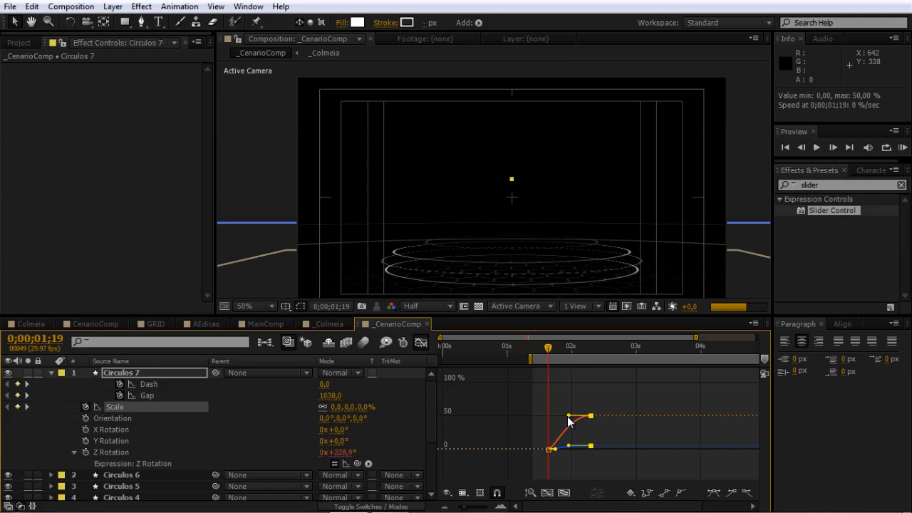
{"action": "left_click_drag", "start_coordinate": [554, 449], "coordinate": [568, 449]}
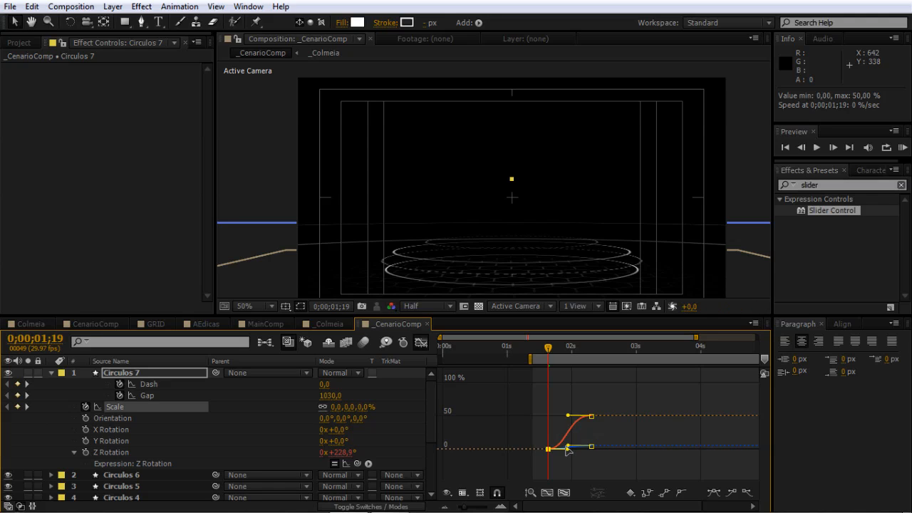
{"action": "left_click", "coordinate": [421, 343]}
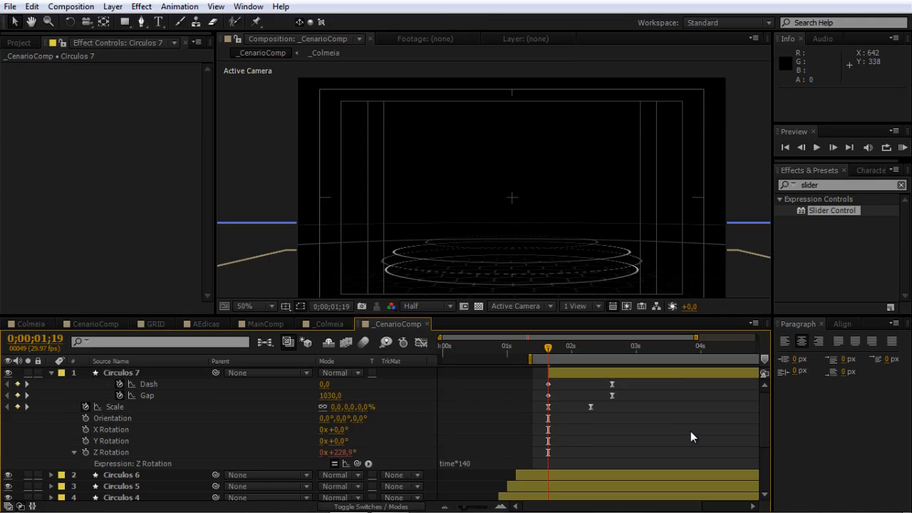
{"action": "key", "text": "KP_0"}
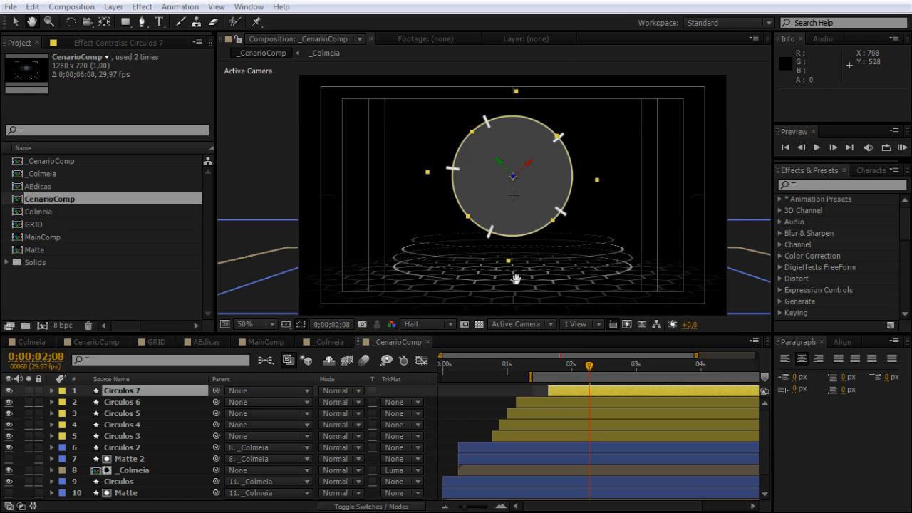
Reveal the Position property of the layers Circulos 3 to Circulos 6.
{"action": "left_click", "coordinate": [517, 434]}
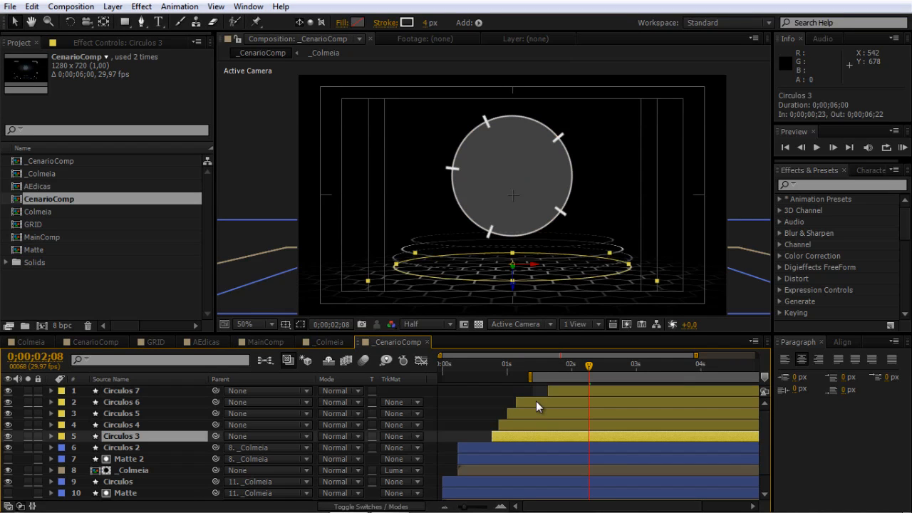
{"action": "left_click", "coordinate": [535, 401], "text": "shift"}
{"action": "key", "text": "p"}
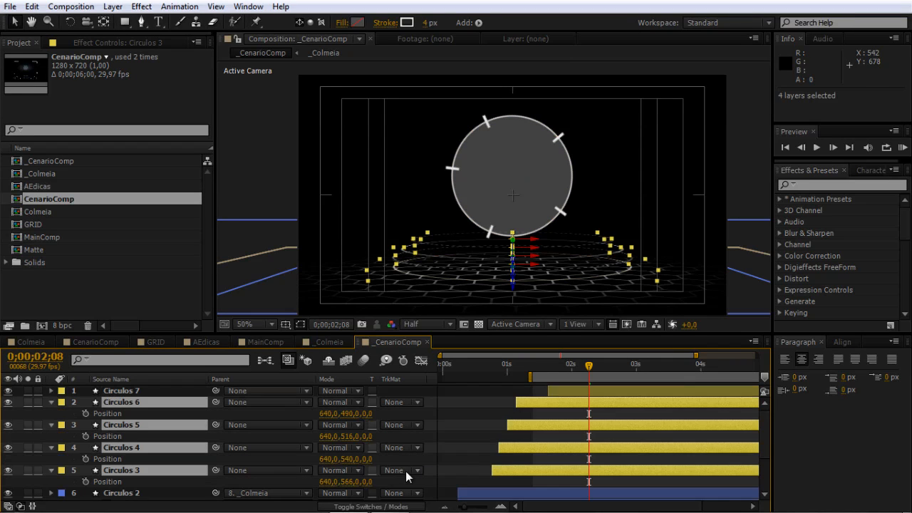
{"action": "left_click", "coordinate": [447, 455]}
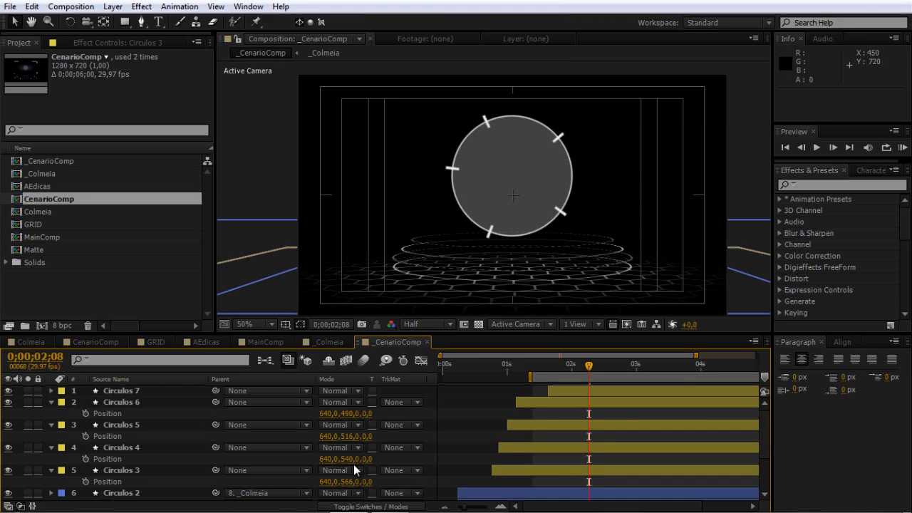
Set the Y Position of Circulos 4 to 556, Circulos 5 to 546 and Circulos 6 to 536.
{"action": "left_click", "coordinate": [350, 482]}
{"action": "left_click", "coordinate": [350, 459]}
{"action": "type", "text": "556"}
{"action": "key", "text": "Return"}
{"action": "left_click", "coordinate": [351, 436]}
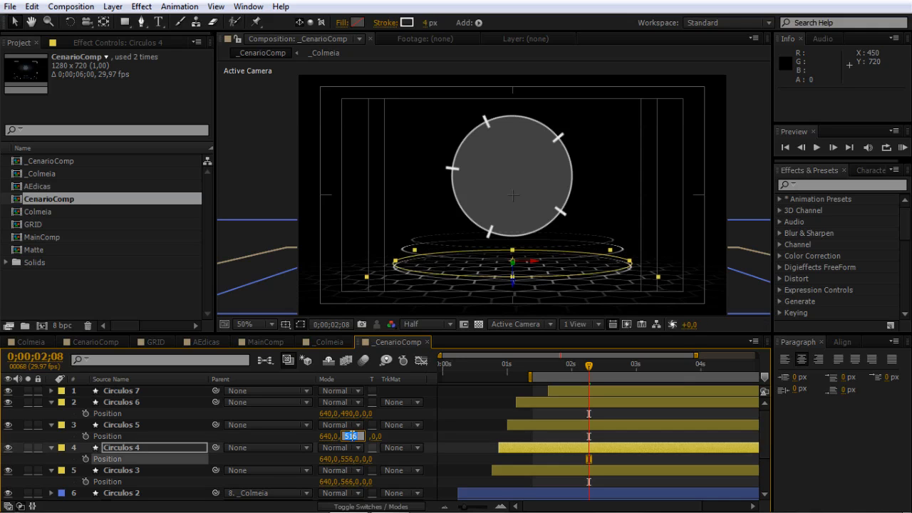
{"action": "type", "text": "546"}
{"action": "key", "text": "Return"}
{"action": "left_click", "coordinate": [351, 413]}
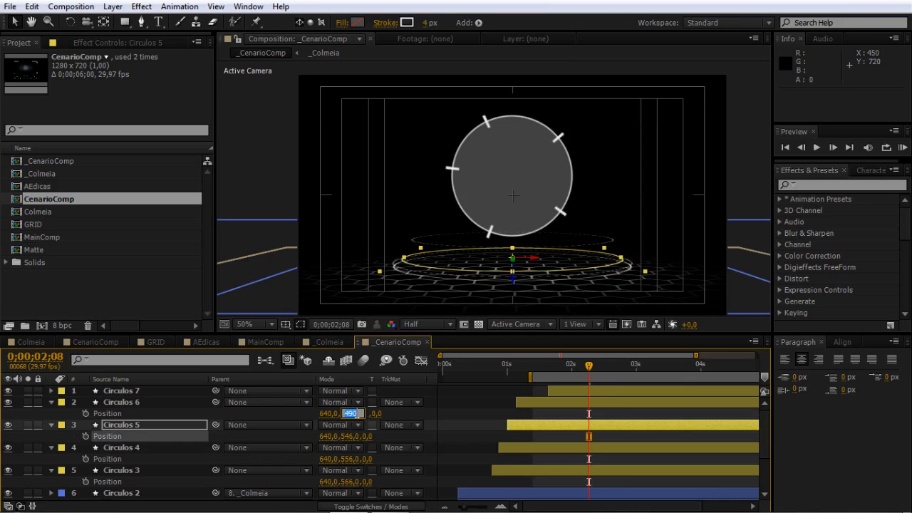
{"action": "type", "text": "536"}
{"action": "key", "text": "Return"}
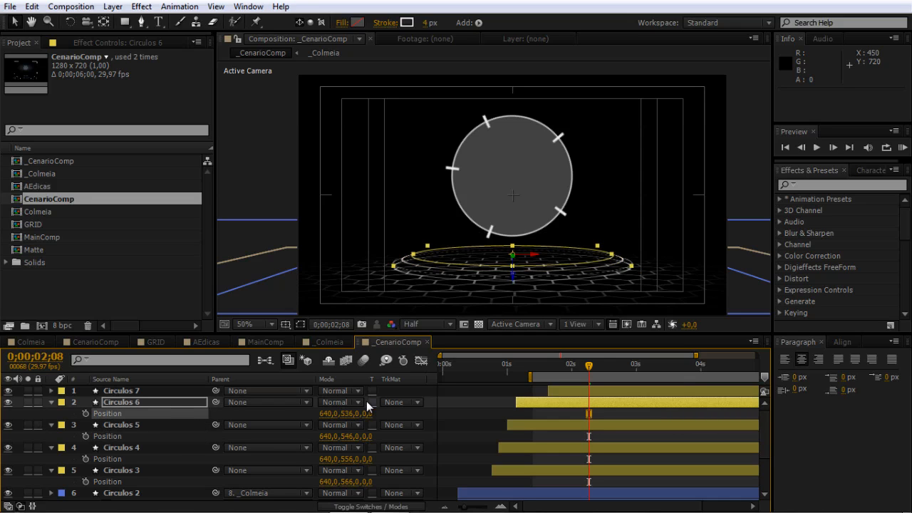
Set the Y Position of Circulos 4 to 561, Circulos 5 to 551 and Circulos 6 to 544.
{"action": "left_click", "coordinate": [440, 447]}
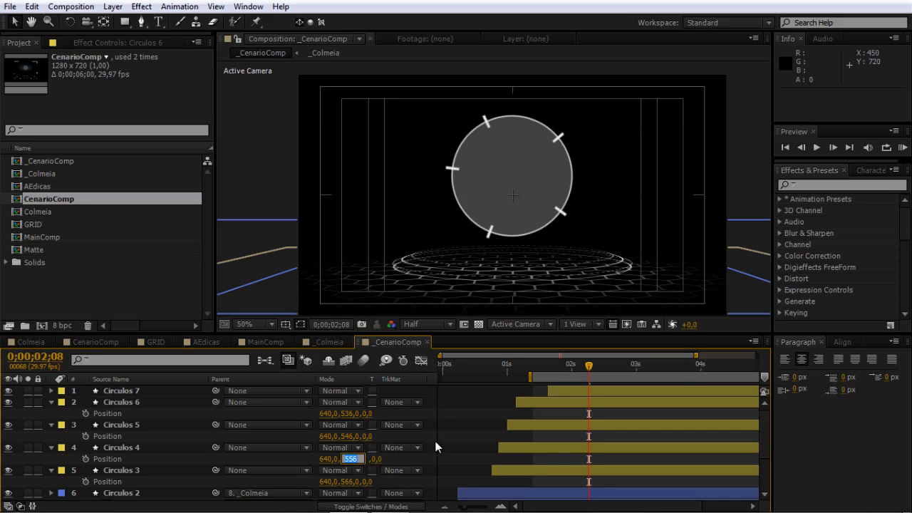
{"action": "key", "text": "Right"}
{"action": "key", "text": "BackSpace"}
{"action": "key", "text": "BackSpace"}
{"action": "type", "text": "61"}
{"action": "key", "text": "Return"}
{"action": "left_click", "coordinate": [362, 437]}
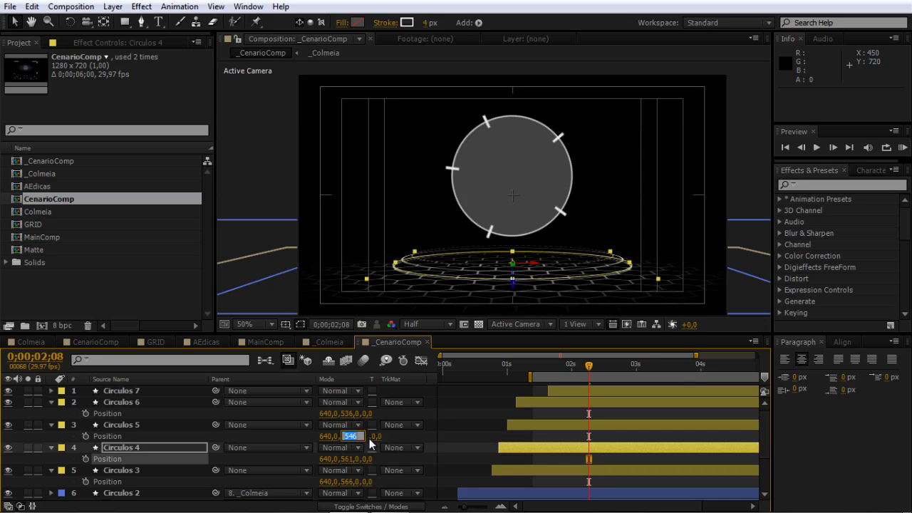
{"action": "type", "text": "551"}
{"action": "key", "text": "Return"}
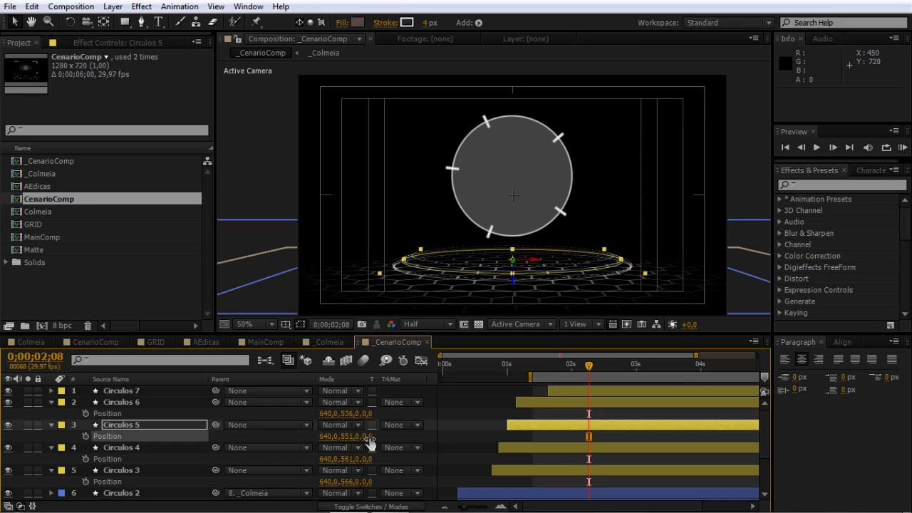
{"action": "left_click", "coordinate": [354, 414]}
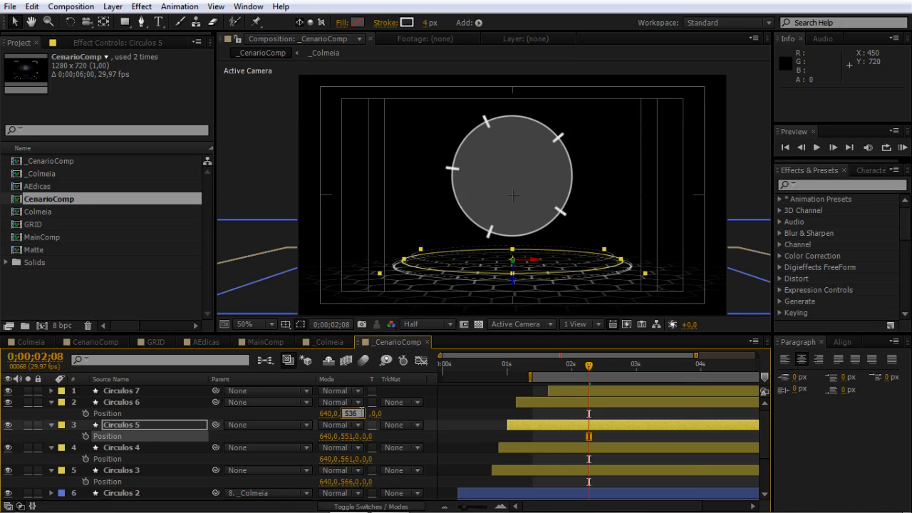
{"action": "key", "text": "Return"}
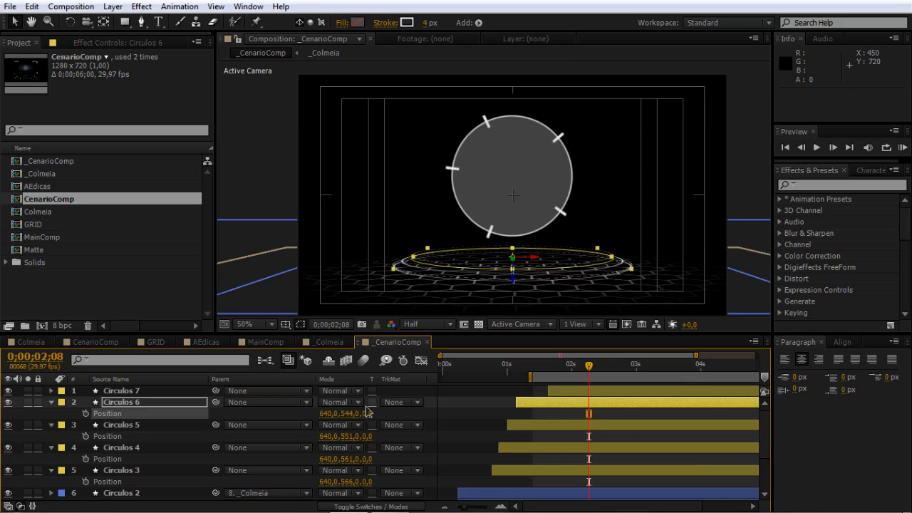
Preview the ring animation and compare it with the finished scene in CenarioComp.
{"action": "left_click", "coordinate": [526, 432]}
{"action": "key", "text": "KP_0"}
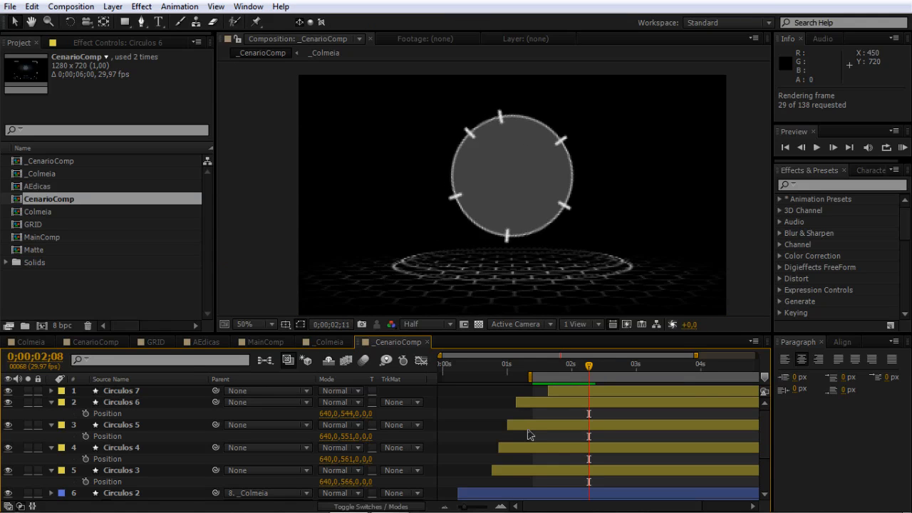
{"action": "key", "text": "space"}
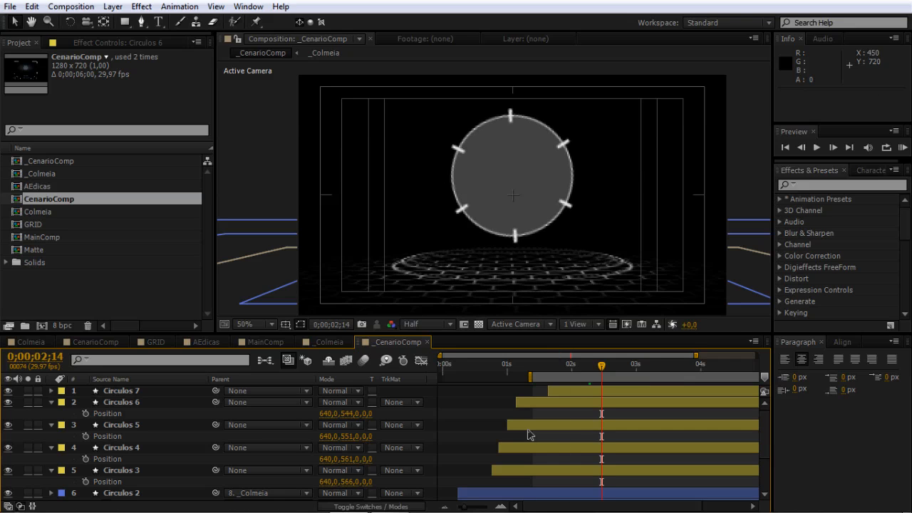
{"action": "left_click", "coordinate": [106, 338]}
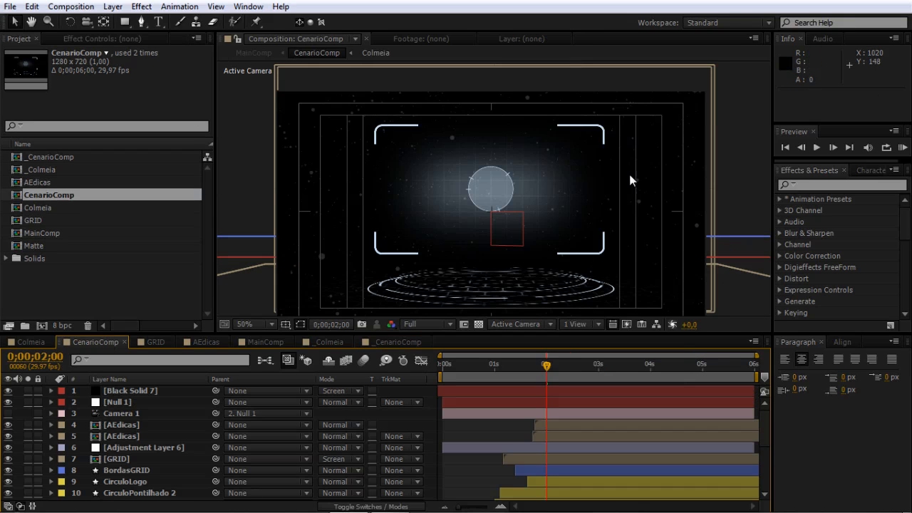
{"action": "left_click", "coordinate": [389, 340]}
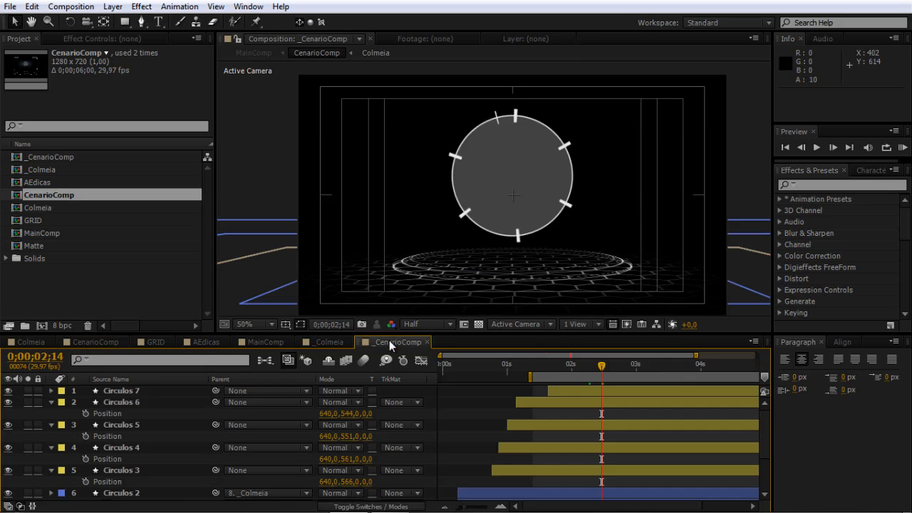
Collapse the properties of all layers in _CenarioComp and move the work area start to about the one-second mark.
{"action": "key", "text": "ctrl+a"}
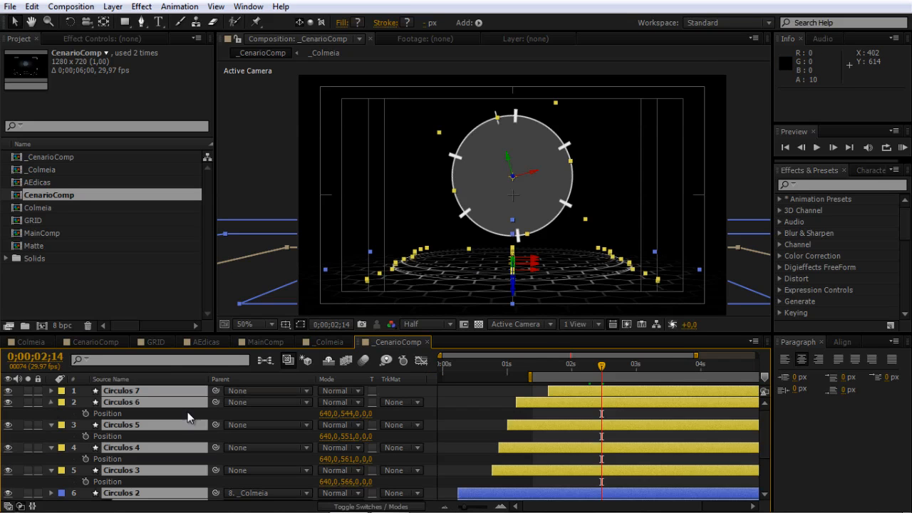
{"action": "key", "text": "u"}
{"action": "left_click", "coordinate": [465, 402]}
{"action": "left_click_drag", "start_coordinate": [531, 379], "coordinate": [503, 379]}
Draw a rounded rectangle around the filled circle as a new shape layer and set its stroke width to 6 px.
{"action": "left_click", "coordinate": [124, 22]}
{"action": "left_click_drag", "start_coordinate": [124, 25], "coordinate": [131, 35]}
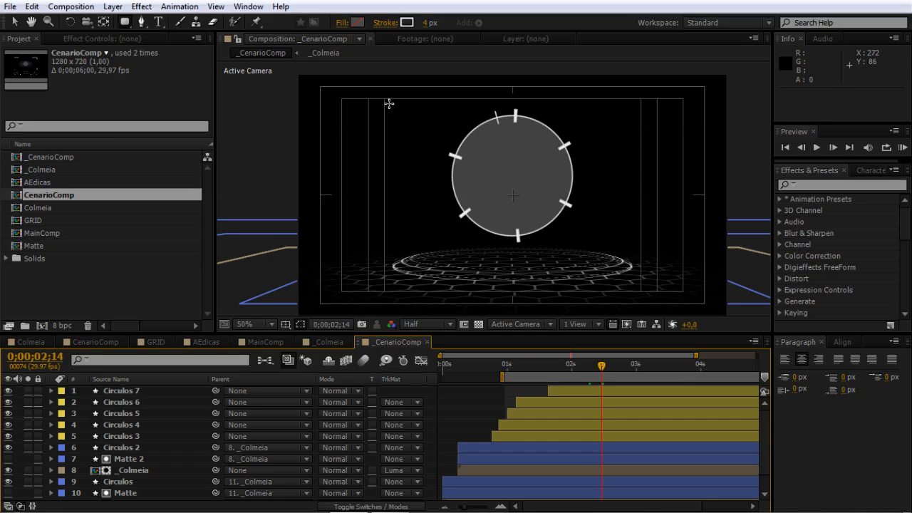
{"action": "left_click_drag", "start_coordinate": [389, 104], "coordinate": [636, 246]}
{"action": "left_click", "coordinate": [427, 23]}
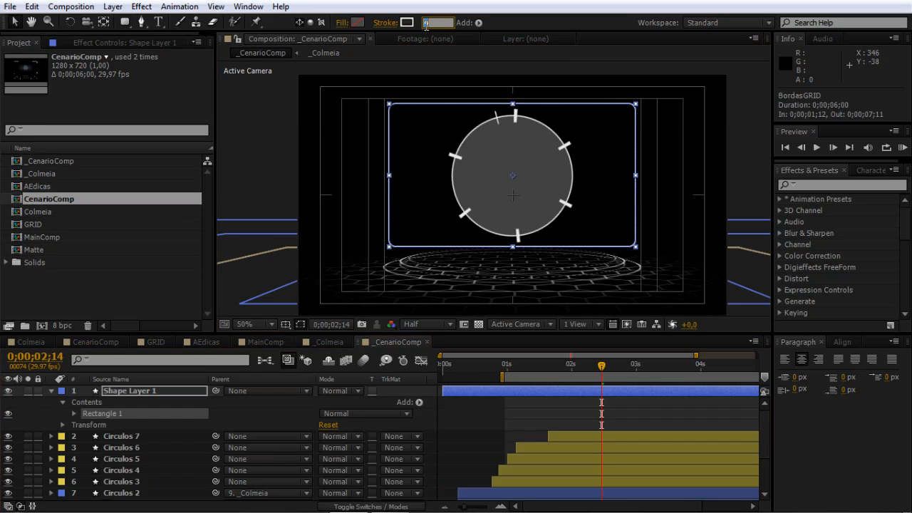
{"action": "type", "text": "5"}
{"action": "key", "text": "Return"}
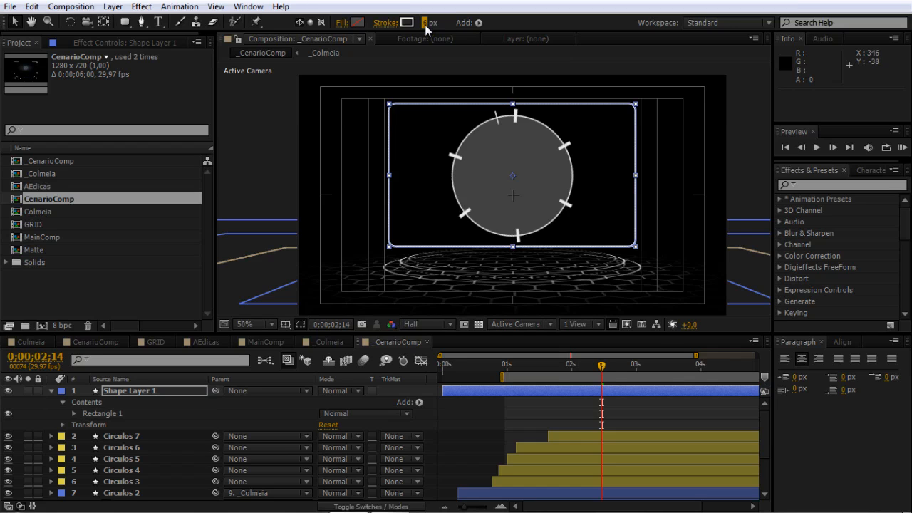
{"action": "left_click", "coordinate": [429, 59]}
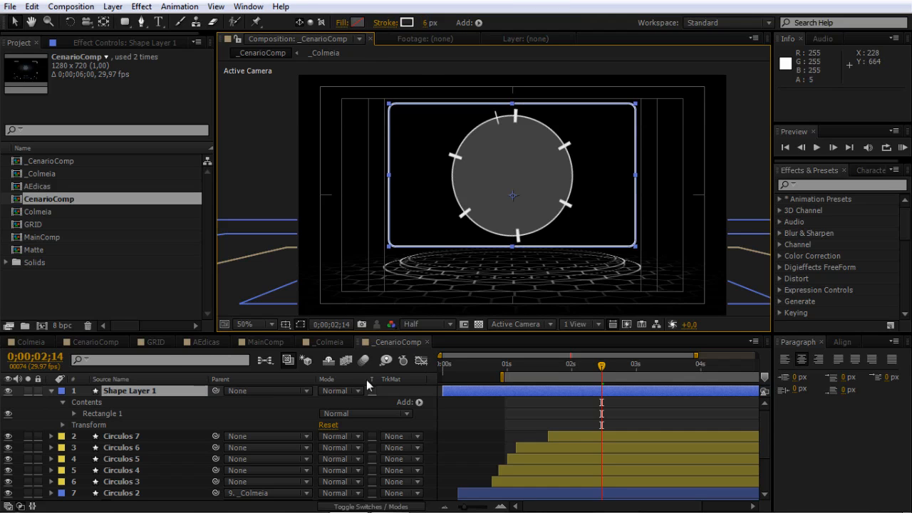
Trim the start of the rounded rectangle's shape layer to 0;00;01;12.
{"action": "left_click", "coordinate": [524, 411]}
{"action": "left_click_drag", "start_coordinate": [531, 365], "coordinate": [529, 365]}
{"action": "left_click", "coordinate": [502, 391]}
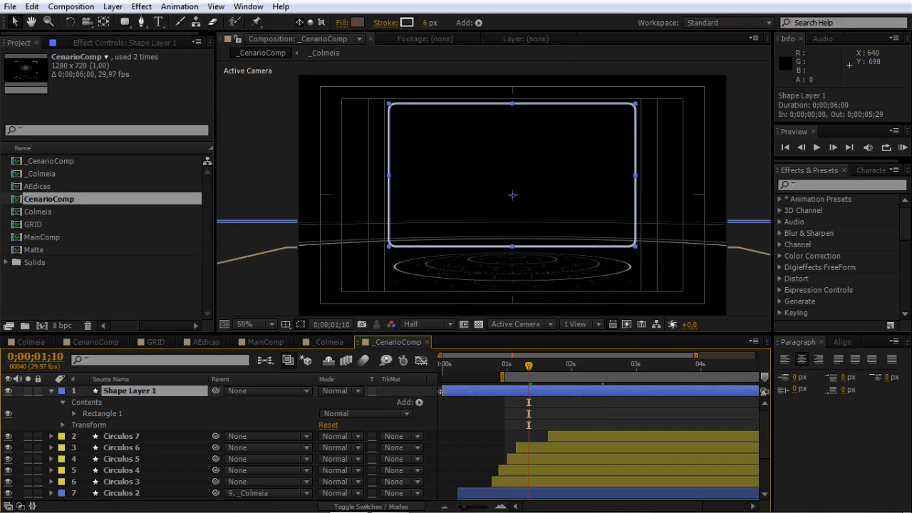
{"action": "left_click_drag", "start_coordinate": [442, 391], "coordinate": [540, 369]}
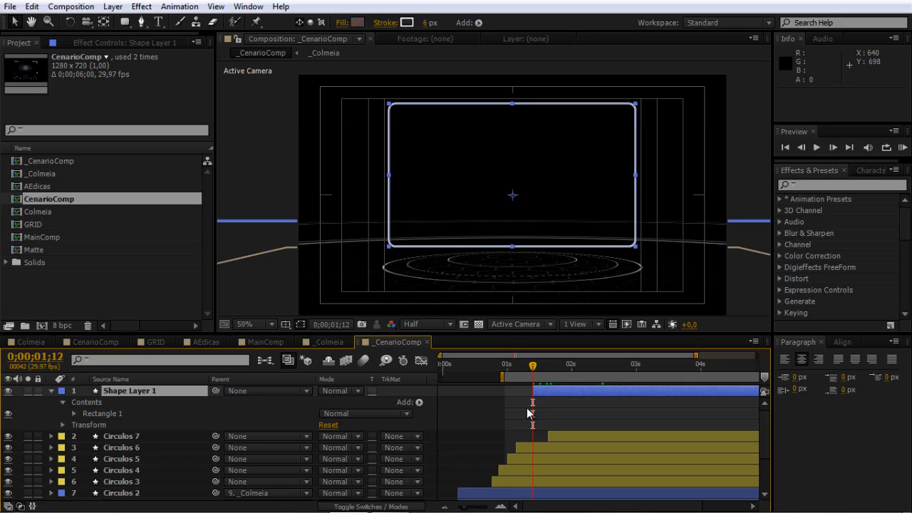
{"action": "left_click", "coordinate": [538, 390]}
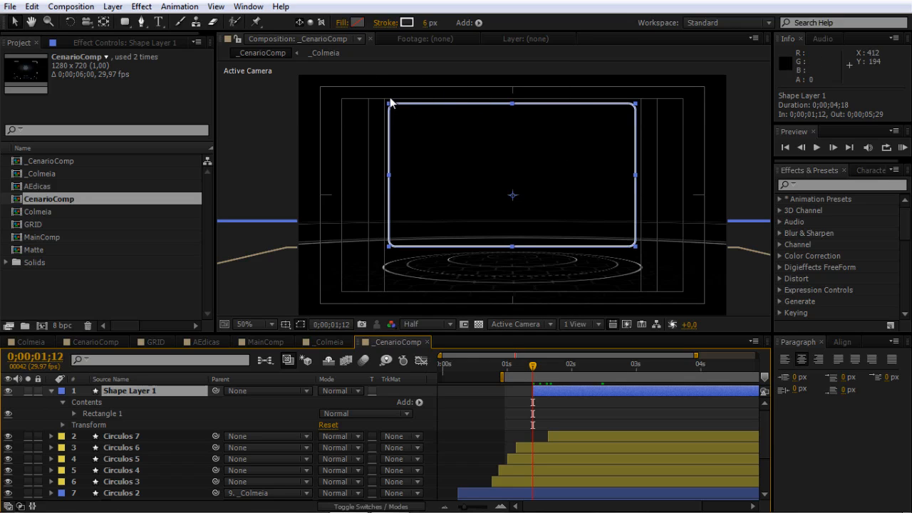
Switch to the Rectangle tool and rename the rounded rectangle's shape layer as Rectangulo.
{"action": "left_click", "coordinate": [125, 23]}
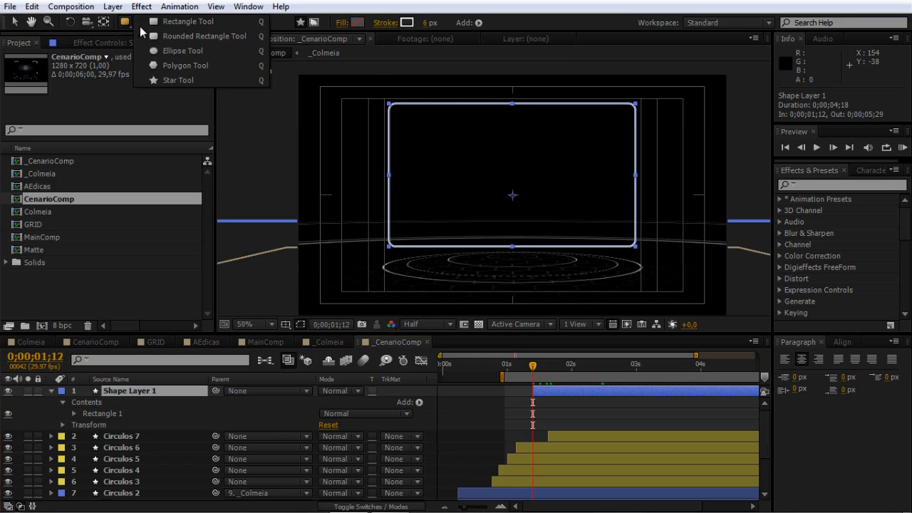
{"action": "left_click", "coordinate": [163, 26]}
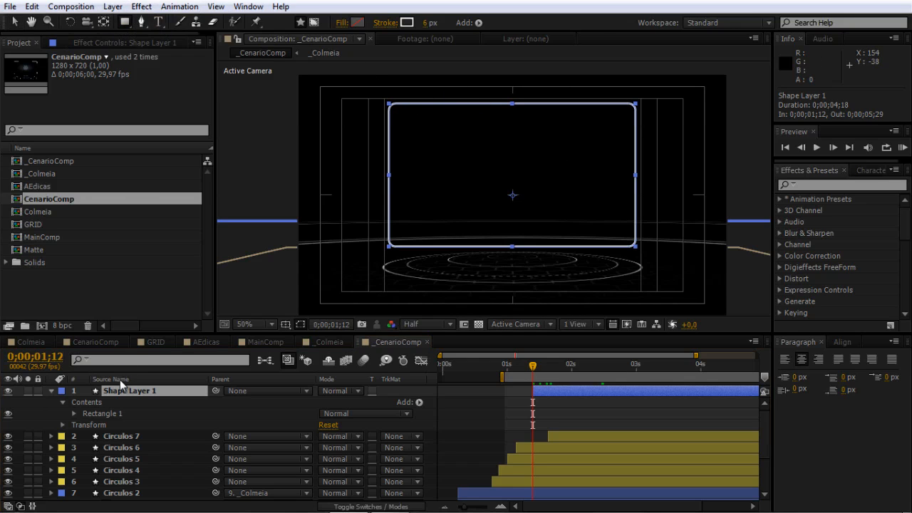
{"action": "left_click", "coordinate": [165, 393]}
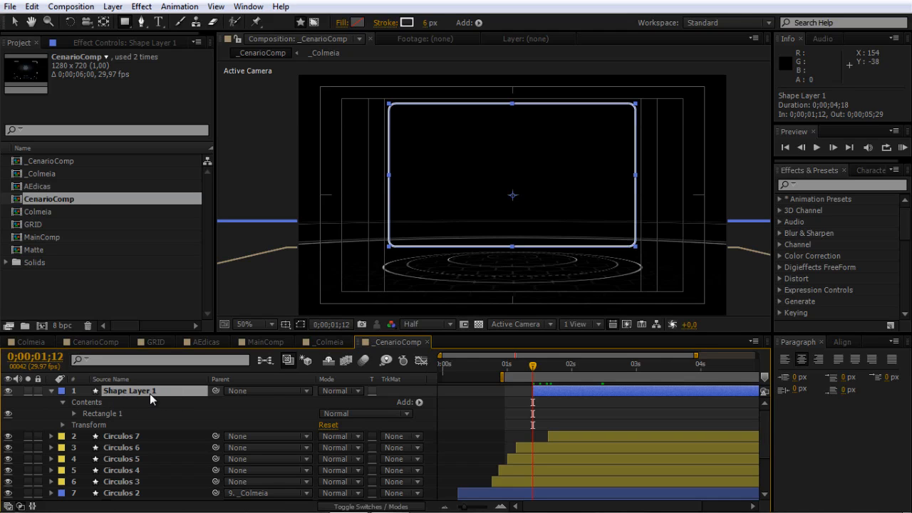
{"action": "key", "text": "Return"}
{"action": "type", "text": "Rectangulo"}
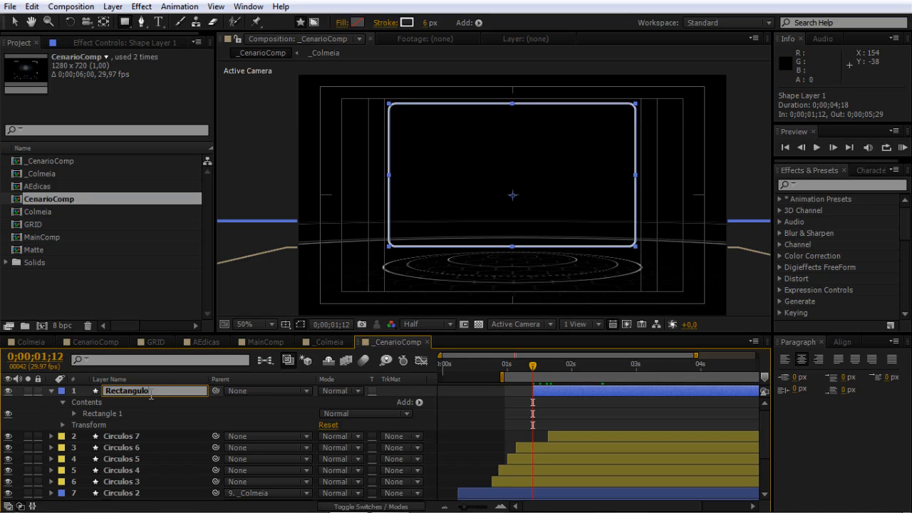
{"action": "key", "text": "Return"}
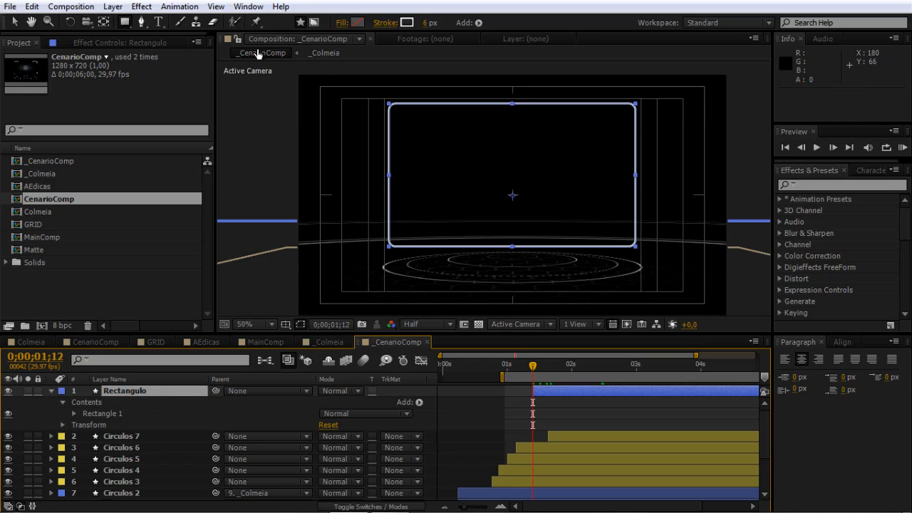
Draw a tall rectangular mask across the middle of Rectangulo and set its mode to Subtract.
{"action": "left_click", "coordinate": [316, 24]}
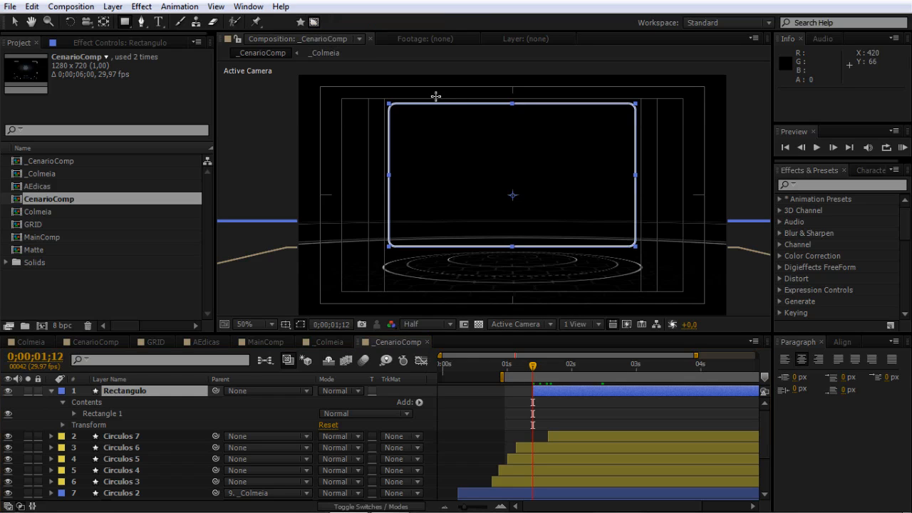
{"action": "mouse_move", "coordinate": [434, 94]}
{"action": "left_mouse_down"}
{"action": "mouse_move", "coordinate": [568, 261]}
{"action": "mouse_move", "coordinate": [592, 265]}
{"action": "mouse_move", "coordinate": [584, 265]}
{"action": "left_mouse_up"}
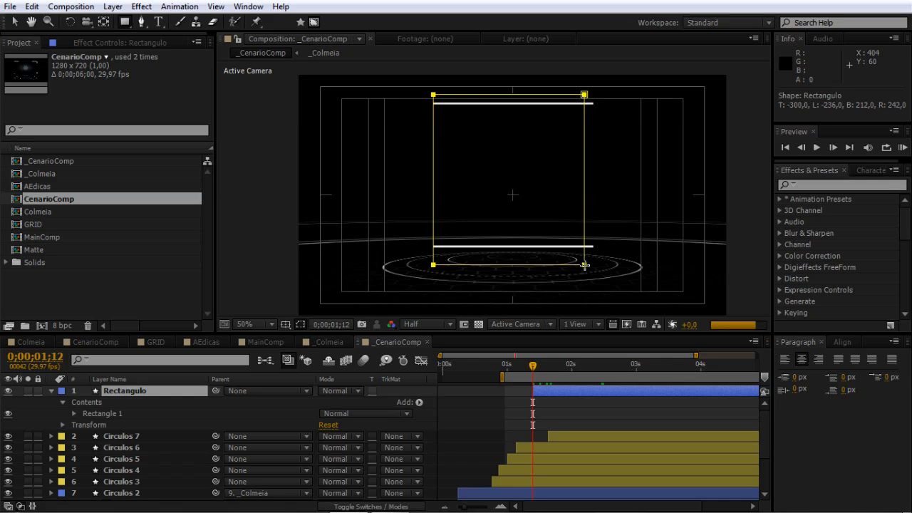
{"action": "left_click", "coordinate": [338, 438]}
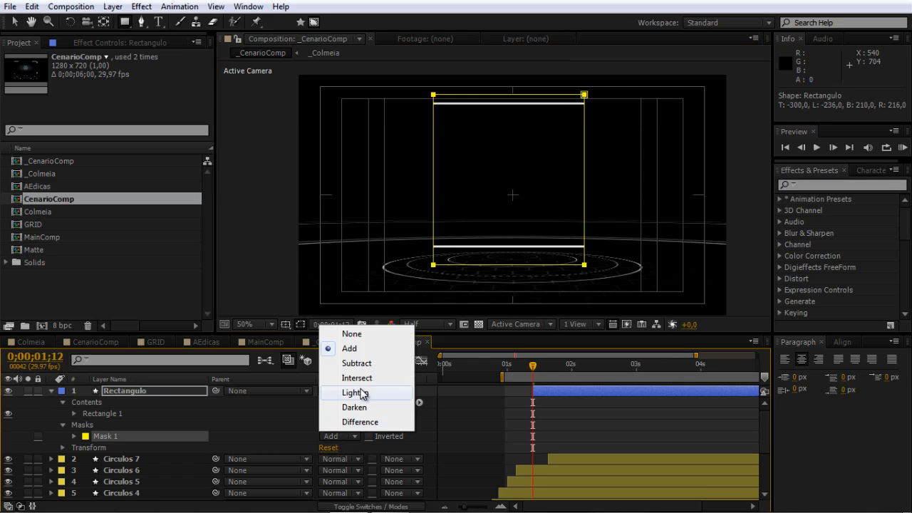
{"action": "left_click", "coordinate": [354, 365]}
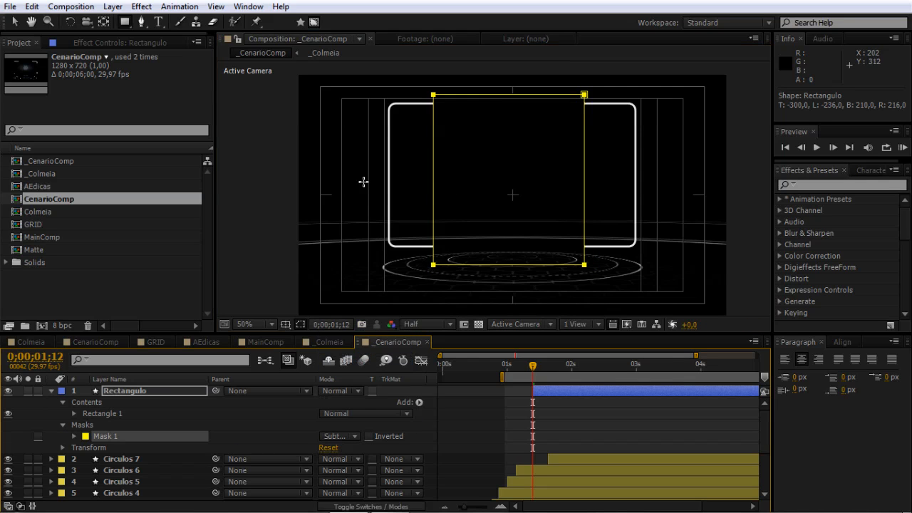
Draw a wide horizontal mask across both sides of Rectangulo's frame and set its mode to Subtract.
{"action": "left_click", "coordinate": [366, 138]}
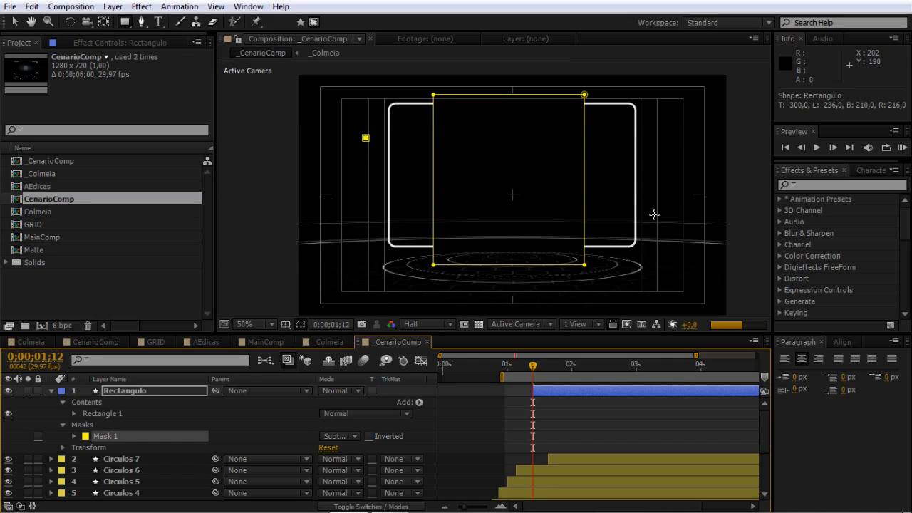
{"action": "left_click_drag", "start_coordinate": [654, 214], "coordinate": [668, 207]}
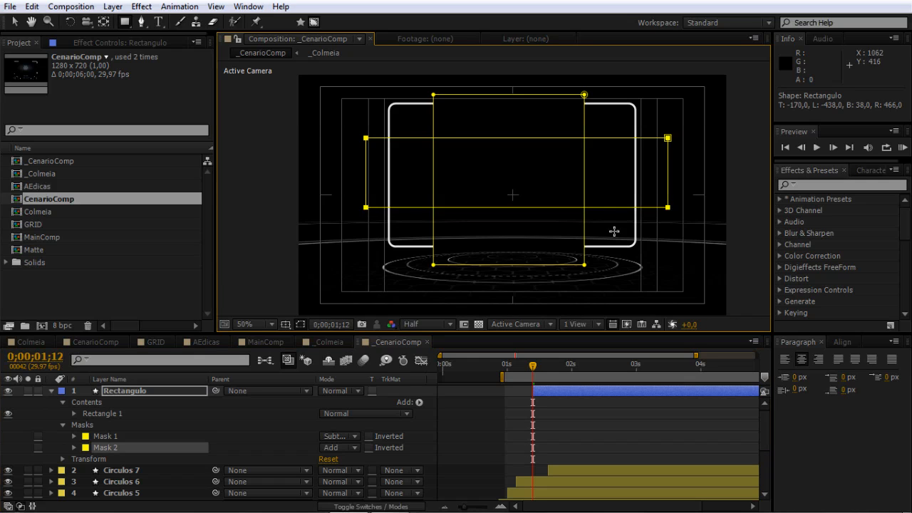
{"action": "left_click", "coordinate": [350, 447]}
{"action": "left_click", "coordinate": [357, 375]}
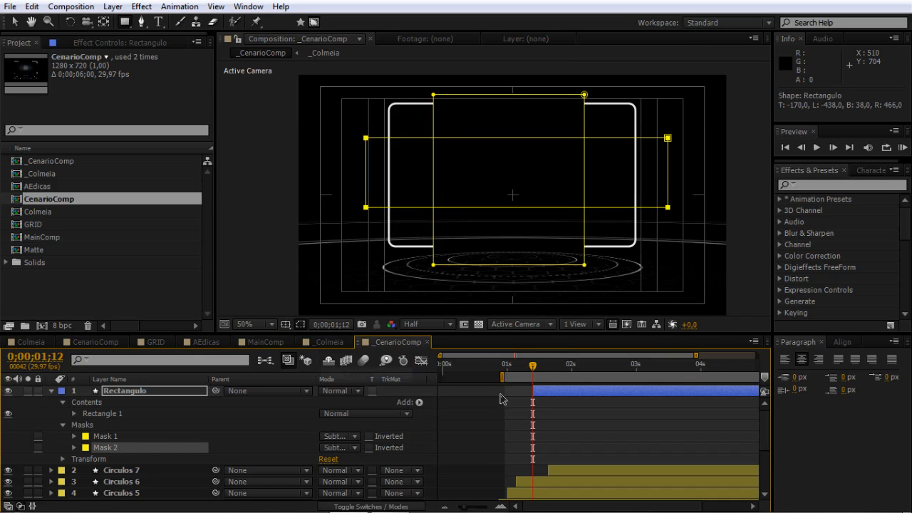
Switch to the Selection tool and collapse the Contents and Masks groups of the Rectangulo layer.
{"action": "key", "text": "v"}
{"action": "left_click", "coordinate": [559, 413]}
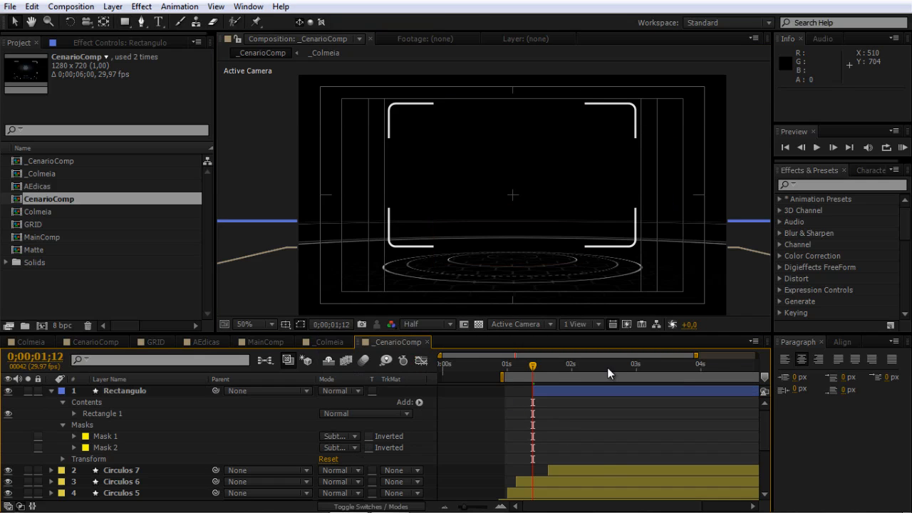
{"action": "left_click", "coordinate": [552, 393]}
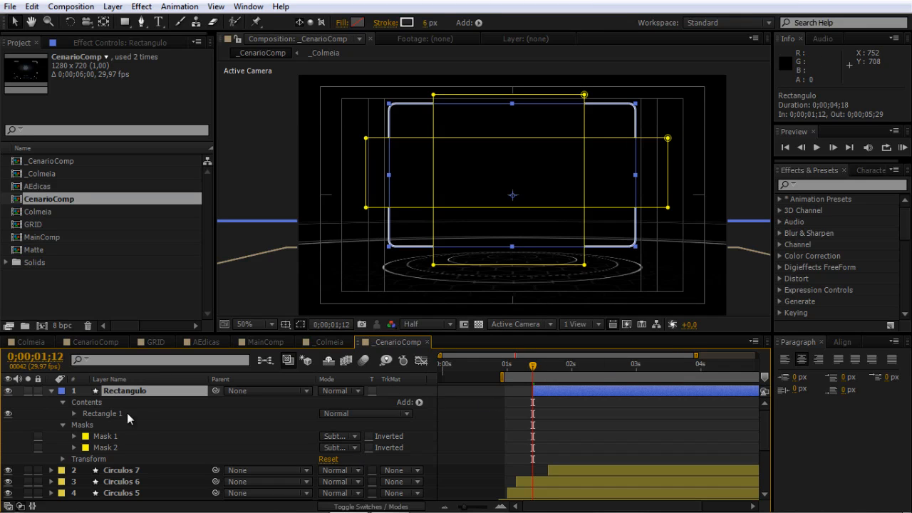
{"action": "left_click", "coordinate": [63, 402]}
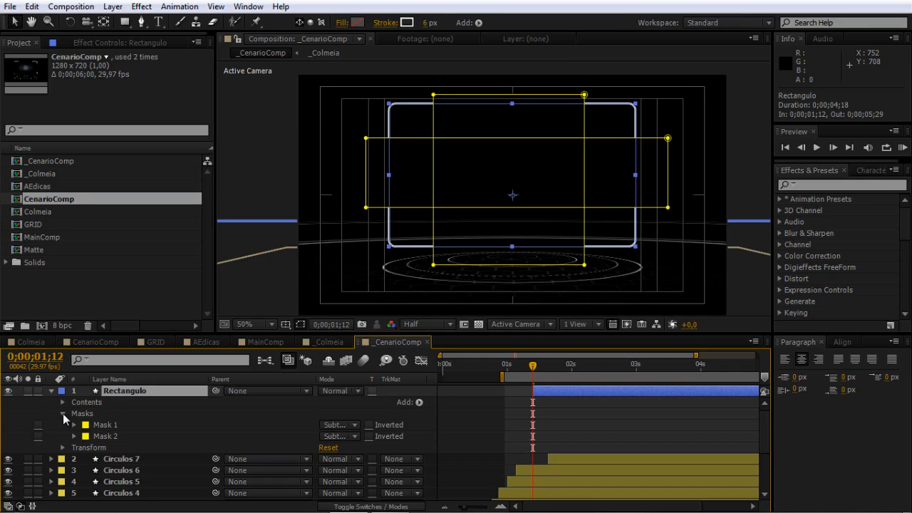
{"action": "left_click", "coordinate": [63, 413]}
{"action": "left_click", "coordinate": [531, 412]}
{"action": "left_click", "coordinate": [540, 390]}
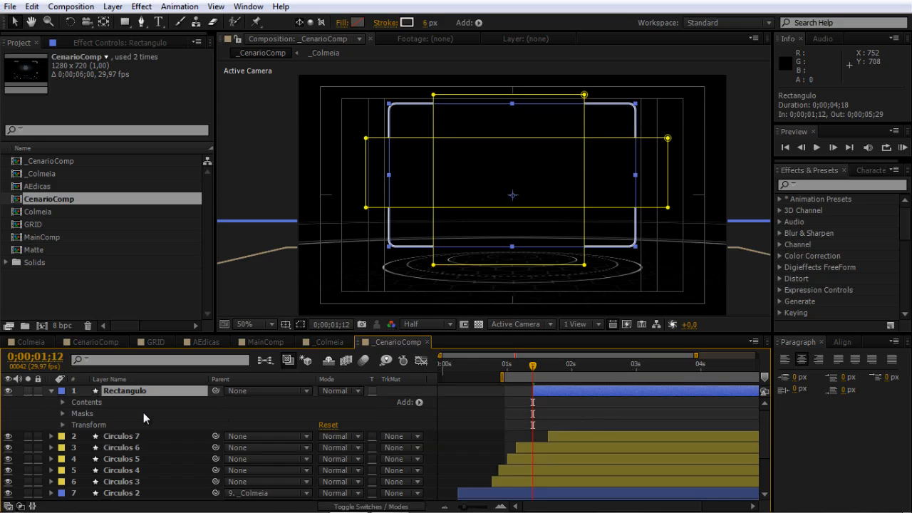
Set Rectangulo's opacity to 0% with a keyframe at 0;00;01;12 and make it a hold keyframe.
{"action": "key", "text": "t"}
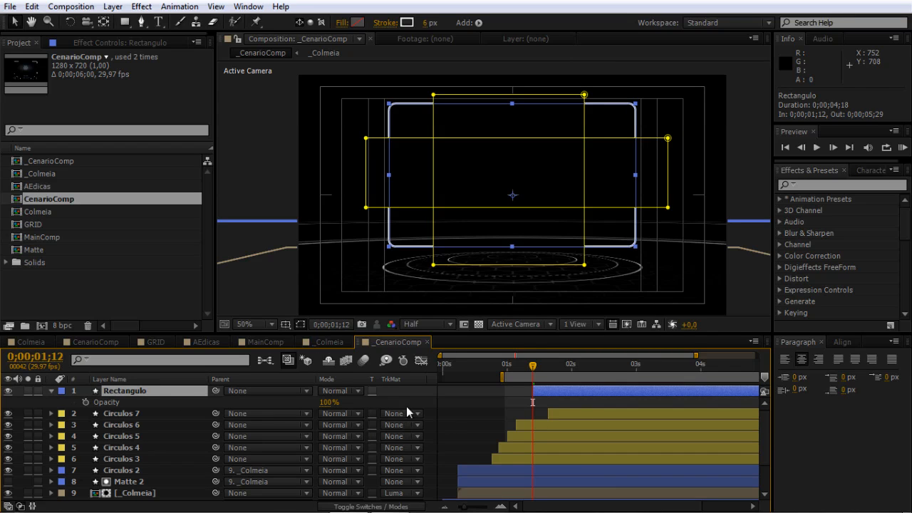
{"action": "left_click", "coordinate": [324, 402]}
{"action": "type", "text": "0"}
{"action": "key", "text": "Return"}
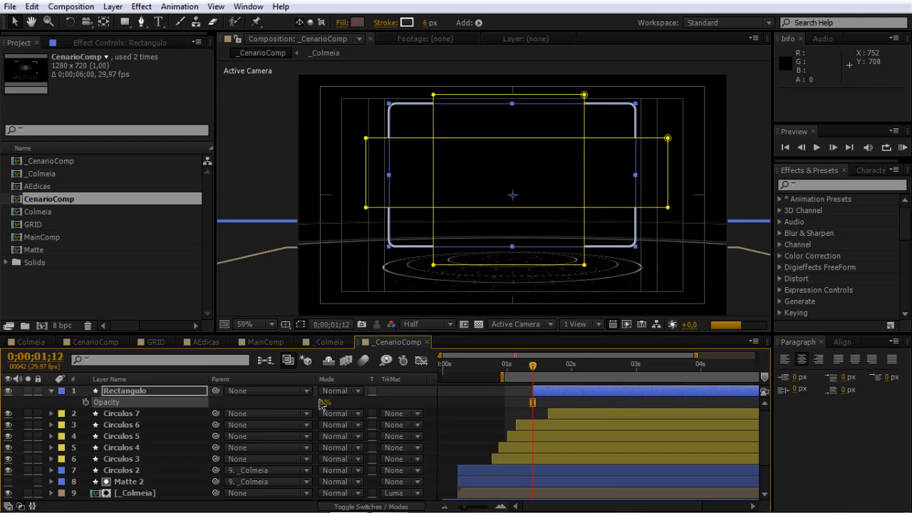
{"action": "left_click", "coordinate": [86, 402]}
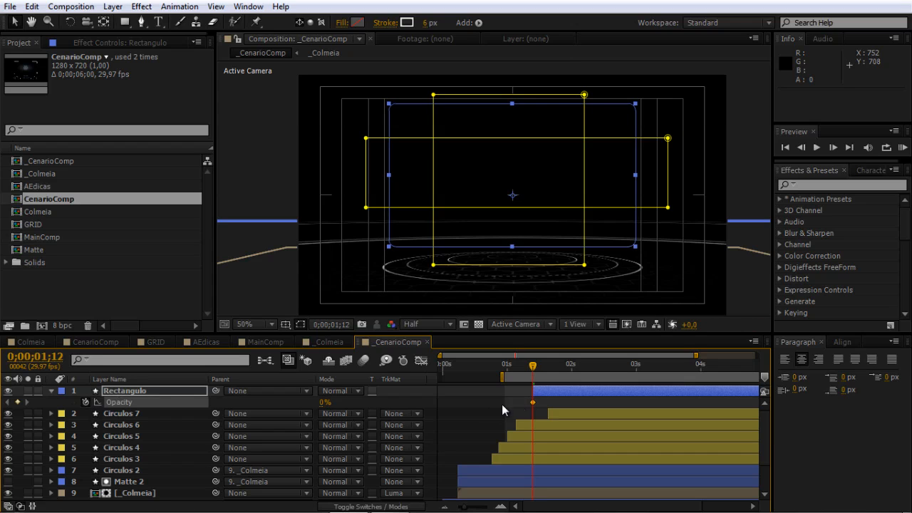
{"action": "right_click", "coordinate": [532, 403]}
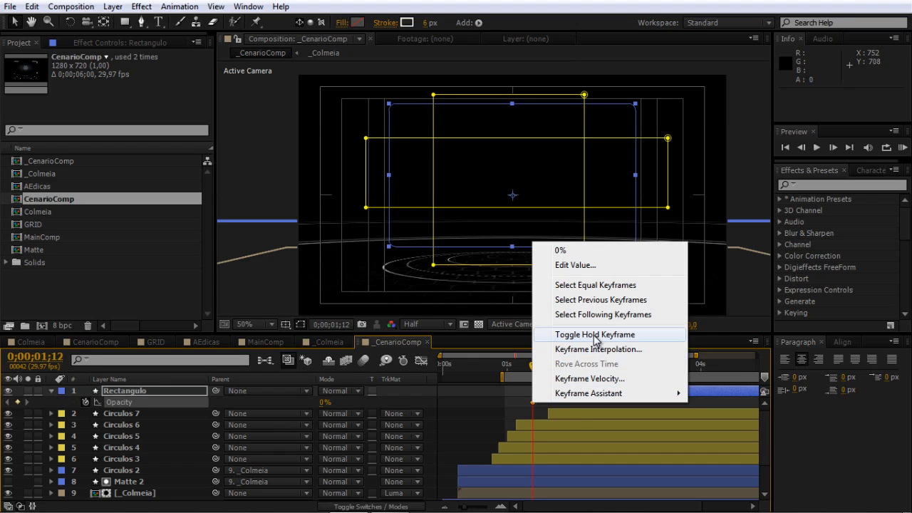
{"action": "left_click", "coordinate": [570, 383]}
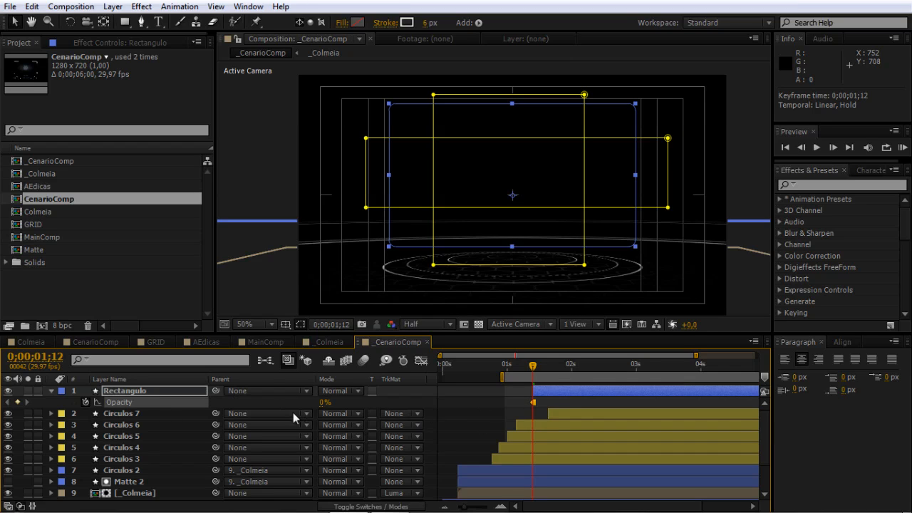
Keyframe Rectangulo's opacity at 100% one frame further on, at 0;00;01;13.
{"action": "key", "text": "Page_Down"}
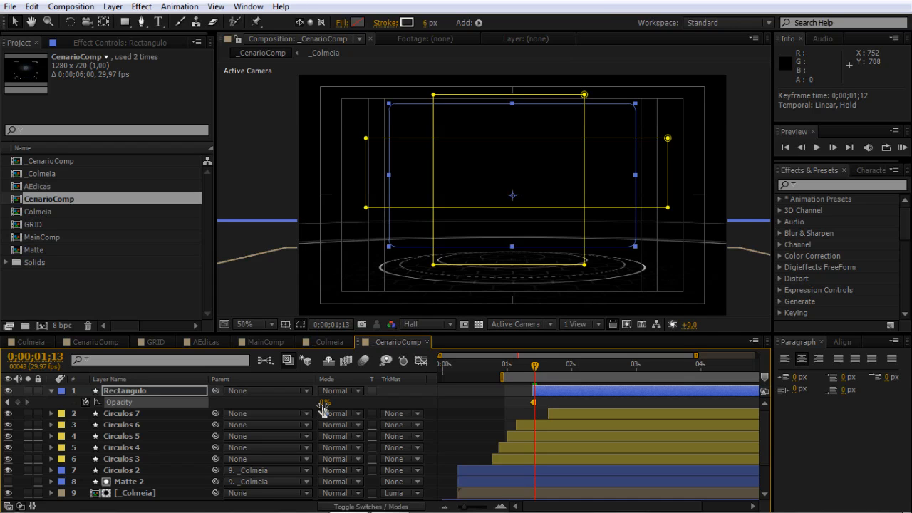
{"action": "left_click", "coordinate": [324, 404]}
{"action": "type", "text": "100"}
{"action": "key", "text": "Return"}
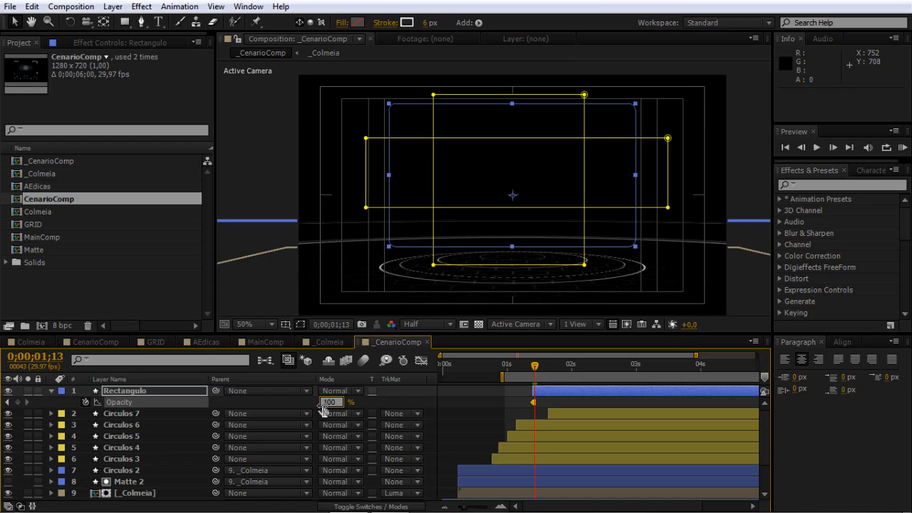
Keyframe Rectangulo's opacity at 0% at 0;00;01;14 and 100% at 0;00;01;15.
{"action": "key", "text": "Page_Down"}
{"action": "left_click", "coordinate": [326, 404]}
{"action": "type", "text": "0"}
{"action": "key", "text": "Return"}
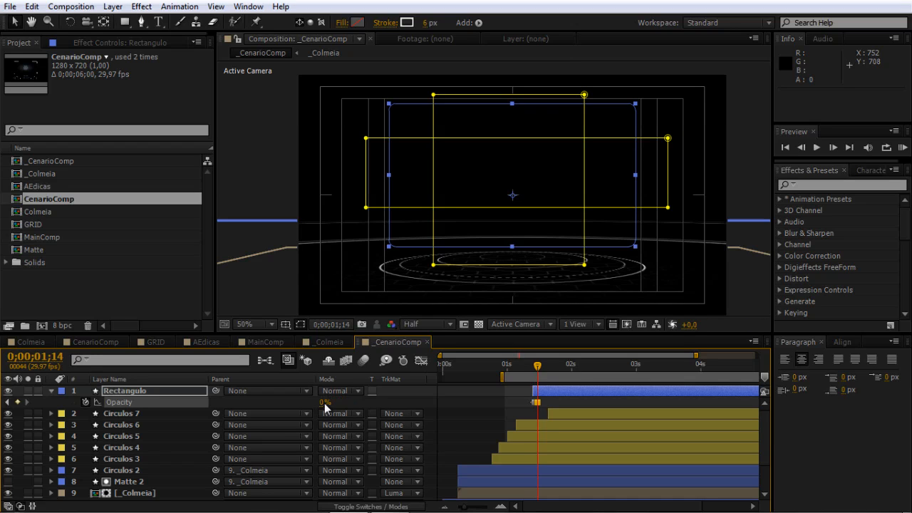
{"action": "key", "text": "Page_Down"}
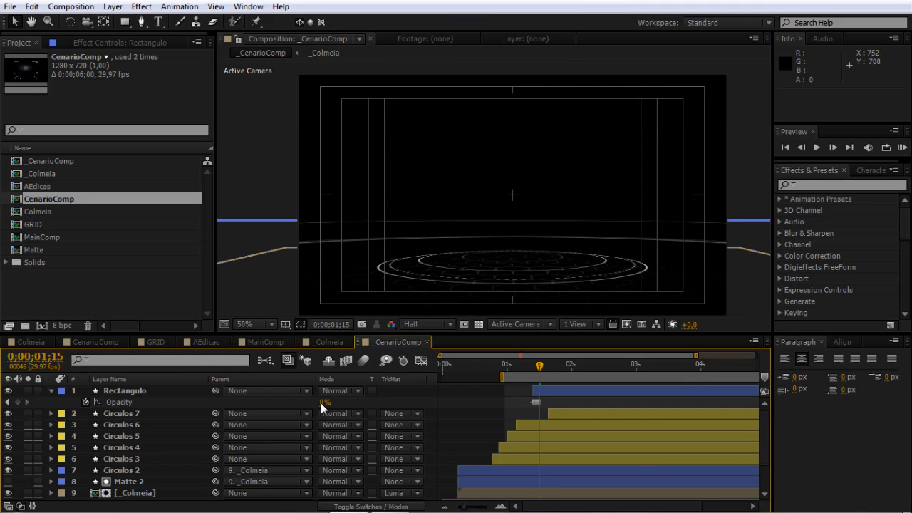
{"action": "left_click", "coordinate": [325, 402]}
{"action": "type", "text": "100"}
{"action": "key", "text": "Return"}
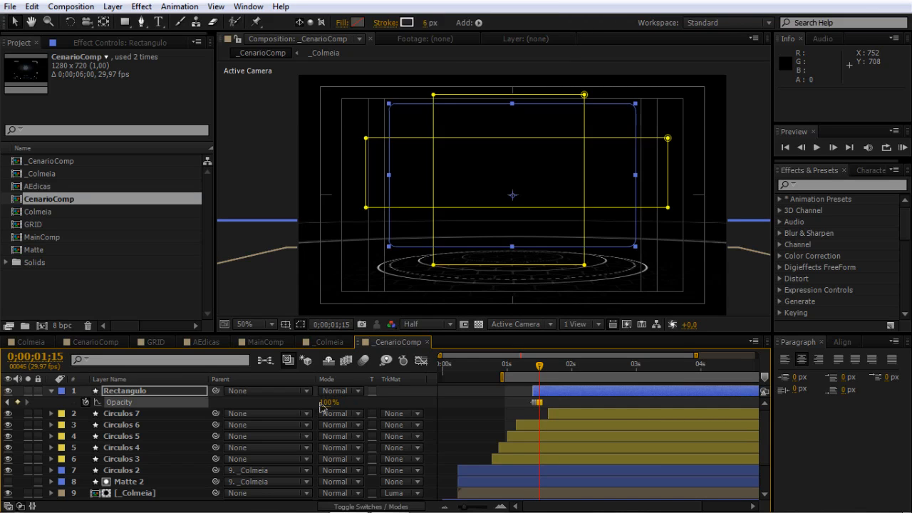
Add a second flicker to Rectangulo's opacity: 0% at 0;00;01;19 and 100% at 0;00;01;21.
{"action": "key", "text": "Page_Down"}
{"action": "key", "text": "Page_Down"}
{"action": "key", "text": "Page_Down"}
{"action": "key", "text": "Page_Down"}
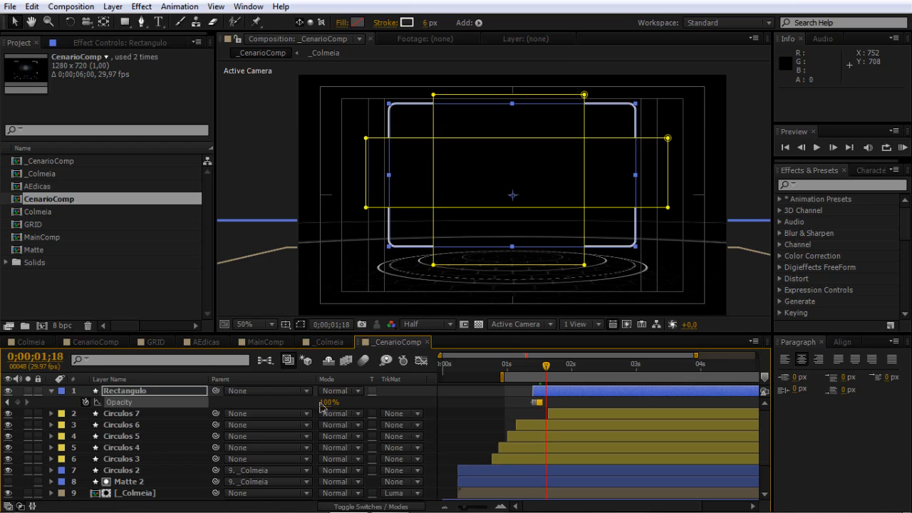
{"action": "left_click", "coordinate": [329, 403]}
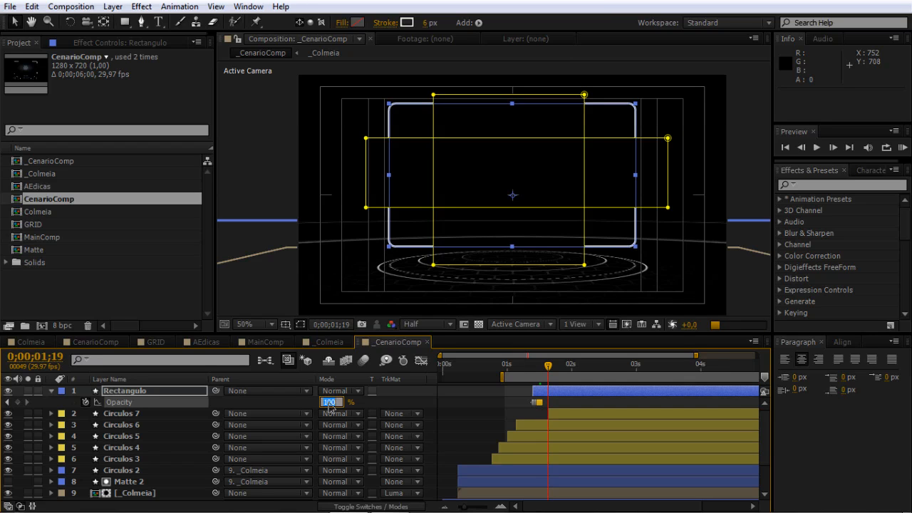
{"action": "type", "text": "0"}
{"action": "key", "text": "Return"}
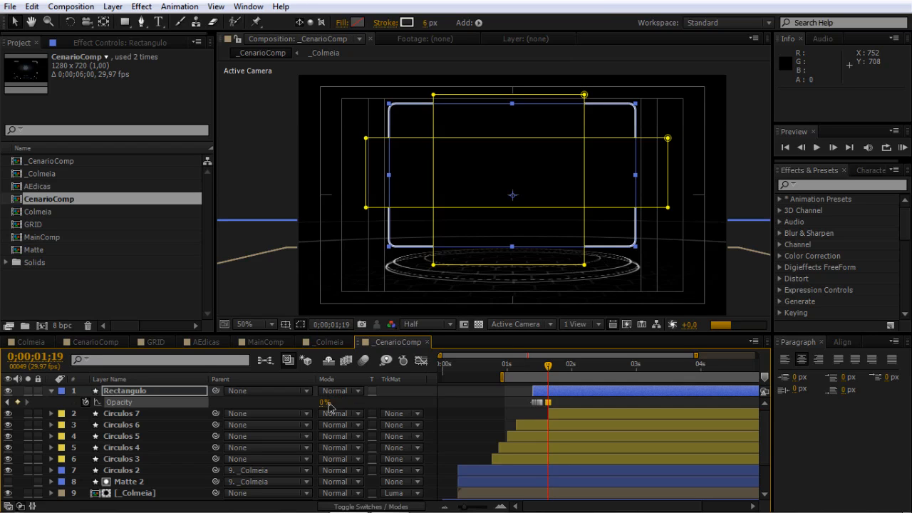
{"action": "key", "text": "Page_Down"}
{"action": "key", "text": "Page_Down"}
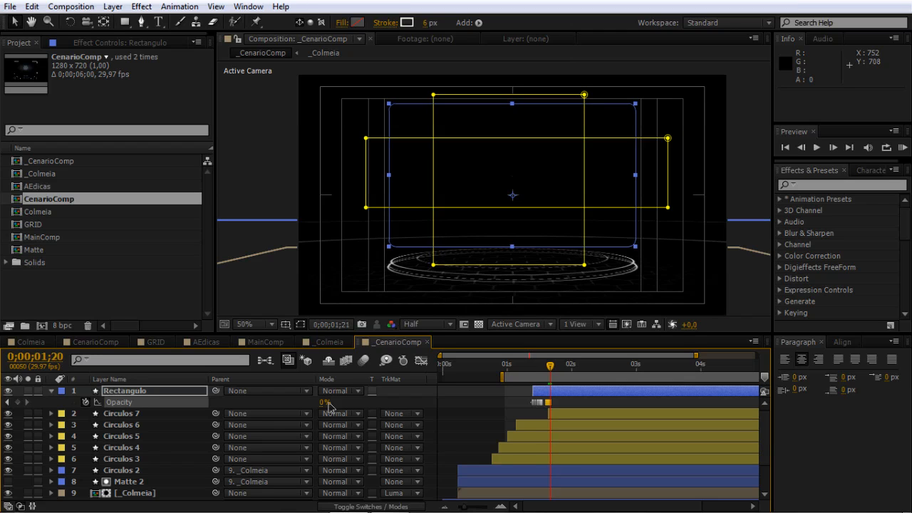
{"action": "left_click", "coordinate": [325, 403]}
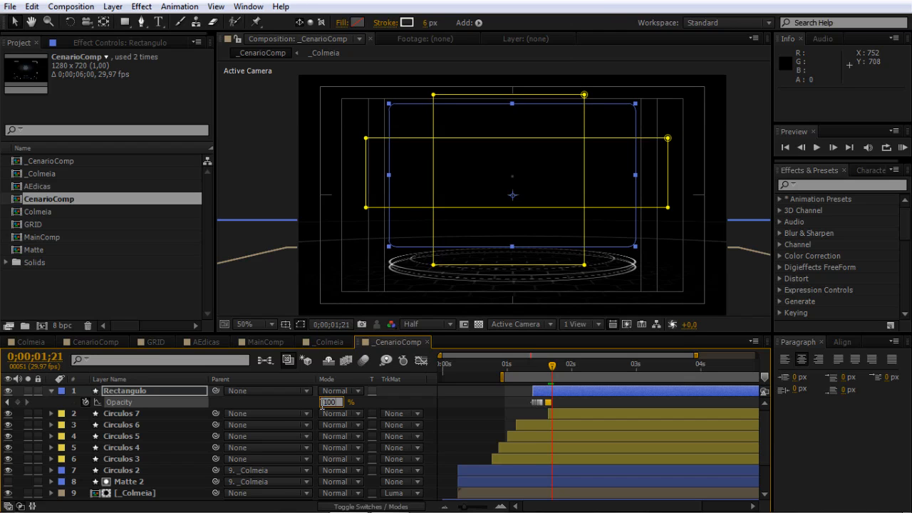
{"action": "type", "text": "100"}
{"action": "left_click", "coordinate": [483, 404]}
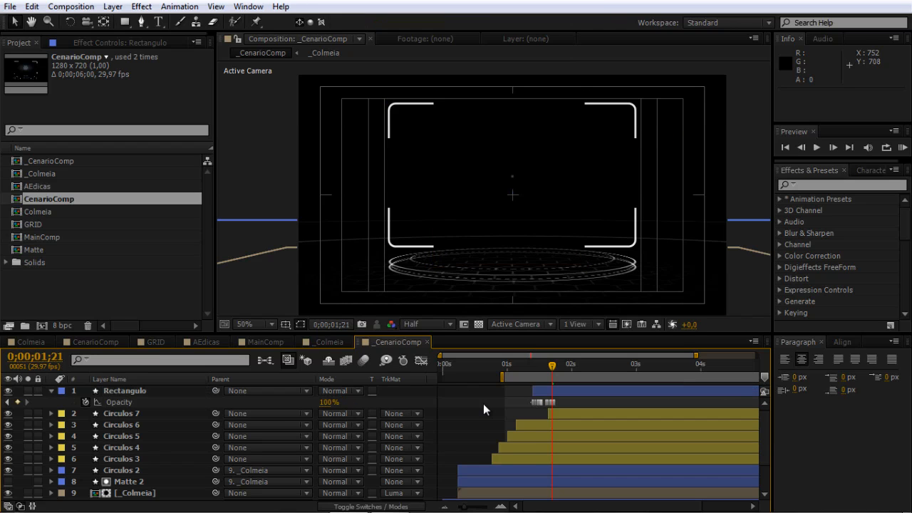
Keyframe Rectangulo's opacity at 0% at 0;00;01;28 and 100% at 0;00;02;00.
{"action": "key", "text": "Page_Down"}
{"action": "key", "text": "Page_Down"}
{"action": "key", "text": "Page_Down"}
{"action": "key", "text": "Page_Down"}
{"action": "key", "text": "Page_Down"}
{"action": "key", "text": "Page_Down"}
{"action": "key", "text": "Page_Down"}
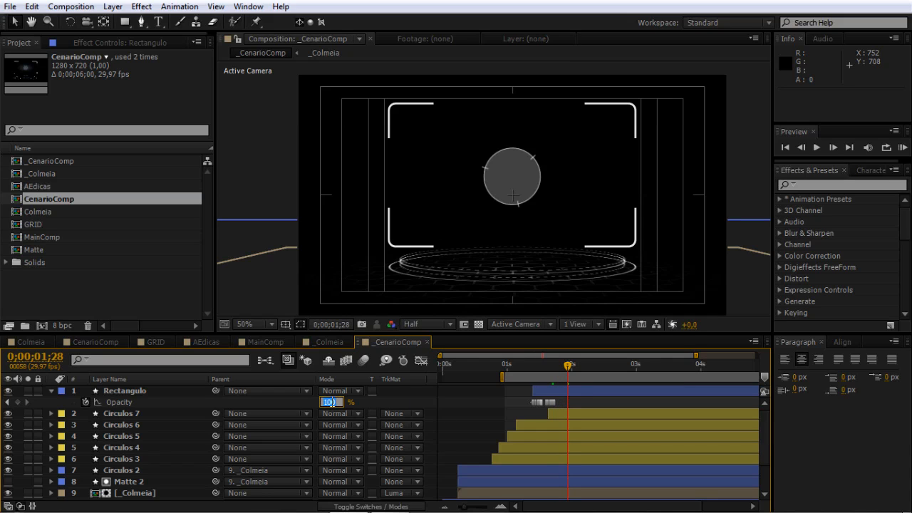
{"action": "key", "text": "Return"}
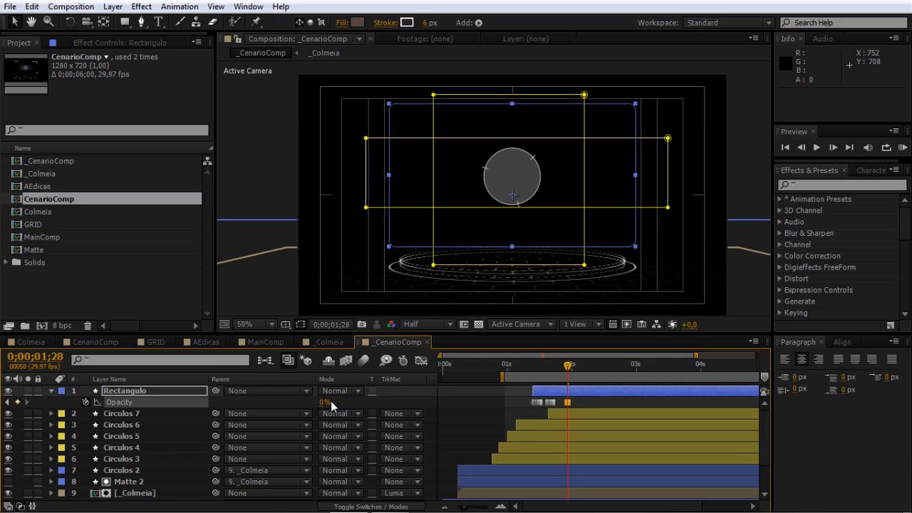
{"action": "key", "text": "Page_Down"}
{"action": "left_click", "coordinate": [324, 403]}
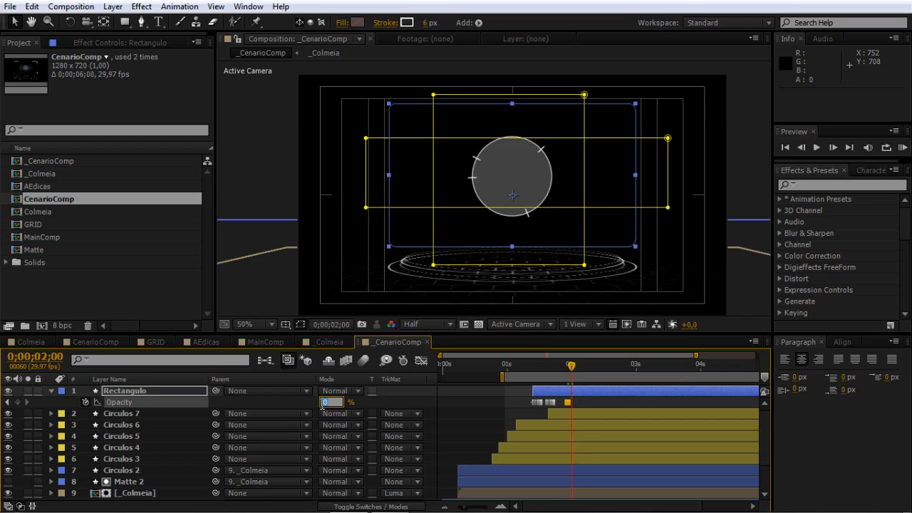
{"action": "type", "text": "100"}
{"action": "key", "text": "Return"}
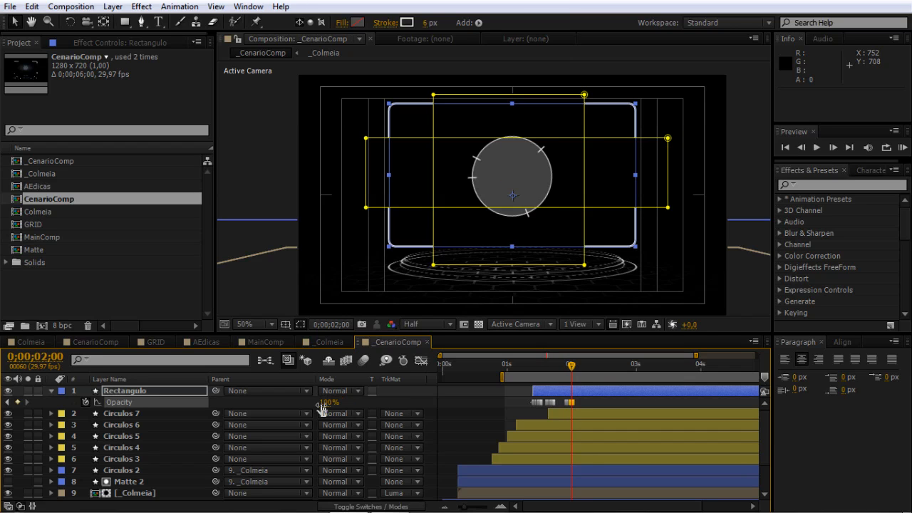
Keyframe Rectangulo's opacity at 0% at 0;00;02;10 and 100% at 0;00;02;11.
{"action": "key", "text": "Page_Down"}
{"action": "left_click", "coordinate": [324, 404]}
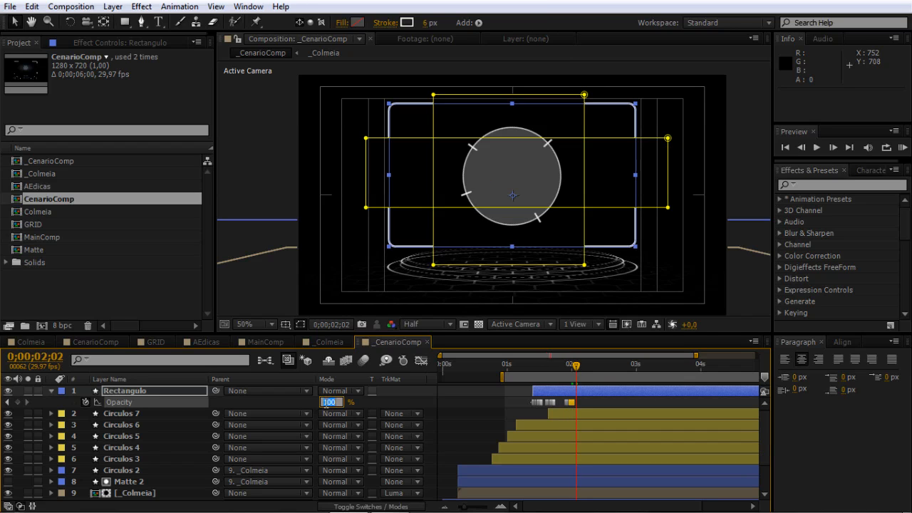
{"action": "key", "text": "shift+Page_Down"}
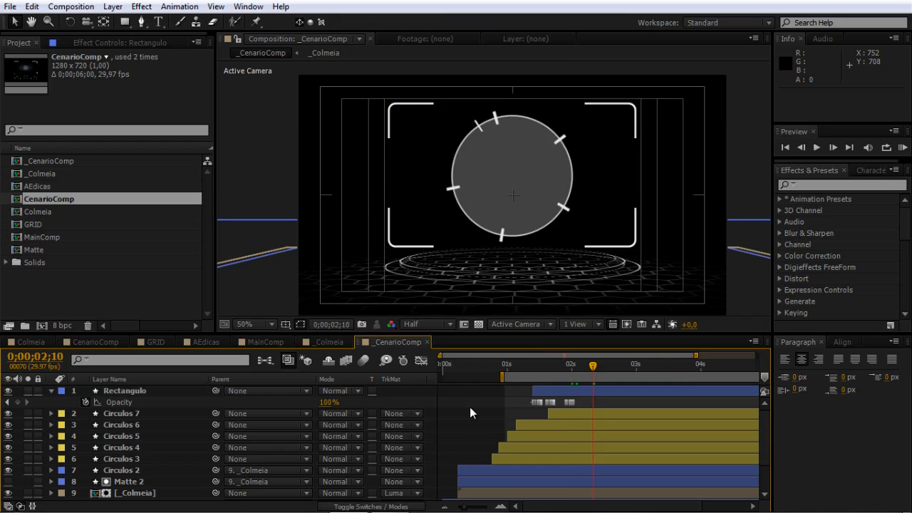
{"action": "left_click", "coordinate": [326, 402]}
{"action": "type", "text": "0"}
{"action": "key", "text": "Return"}
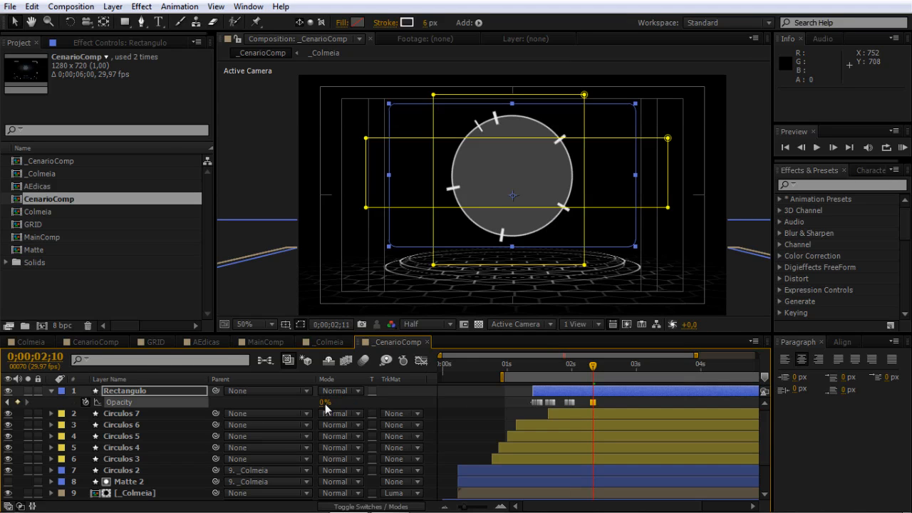
{"action": "key", "text": "Page_Down"}
{"action": "left_click", "coordinate": [322, 403]}
{"action": "type", "text": "100"}
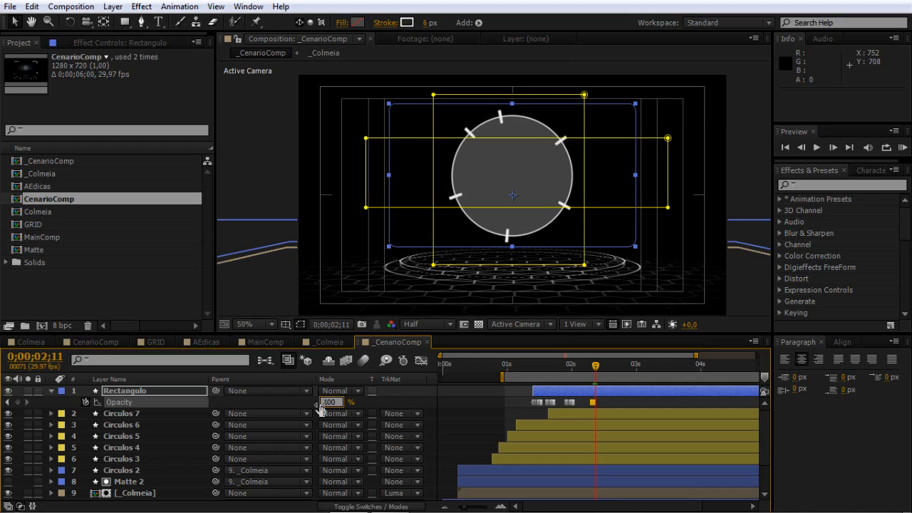
{"action": "key", "text": "Return"}
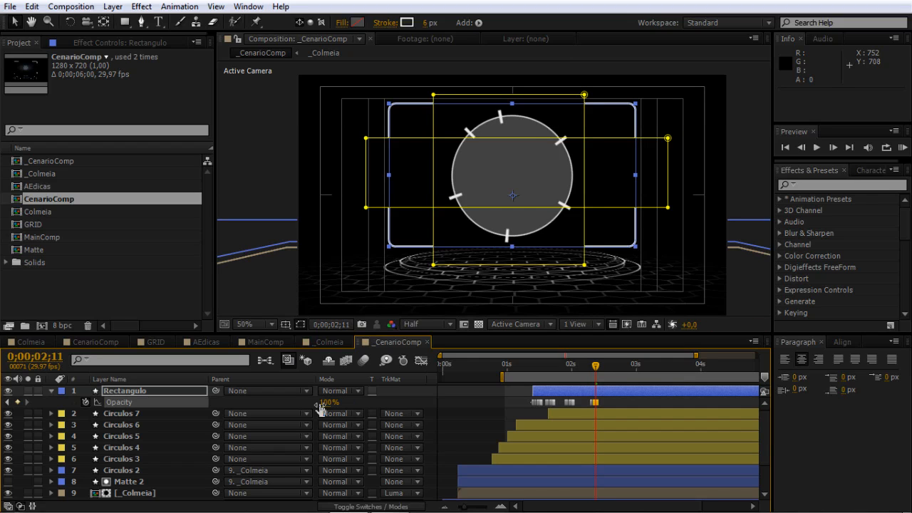
Finish the opacity flicker on Rectangulo with 0% at 0;00;02;13 and 100% at 0;00;02;14.
{"action": "key", "text": "Page_Down"}
{"action": "key", "text": "Page_Down"}
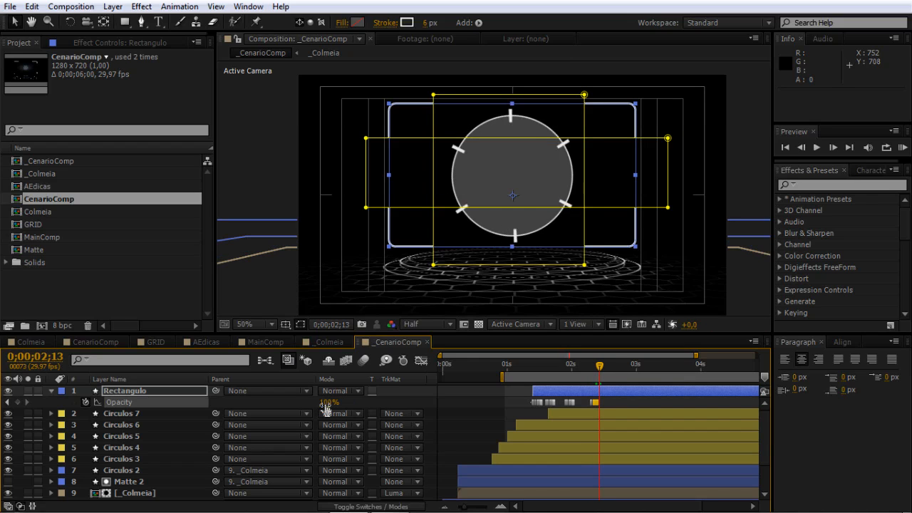
{"action": "left_click", "coordinate": [325, 402]}
{"action": "type", "text": "0"}
{"action": "key", "text": "Return"}
{"action": "key", "text": "Page_Down"}
{"action": "left_click", "coordinate": [325, 403]}
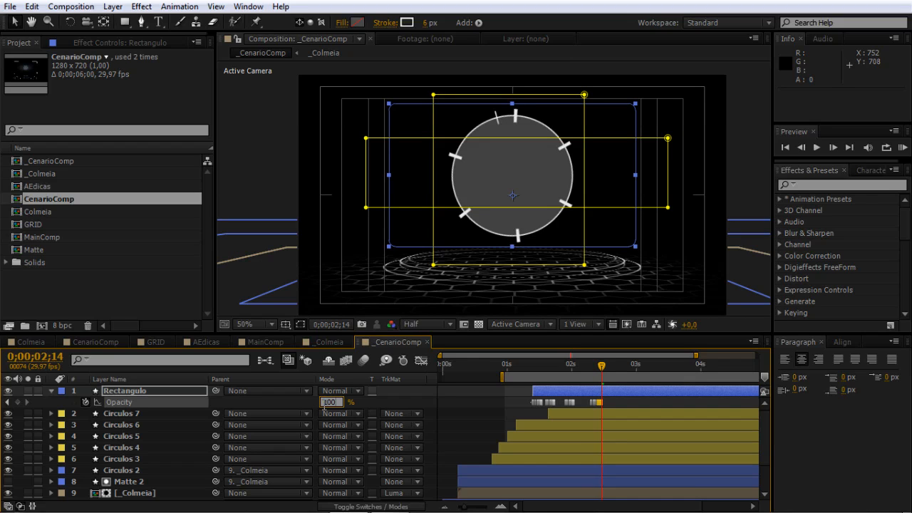
{"action": "type", "text": "100"}
{"action": "key", "text": "Return"}
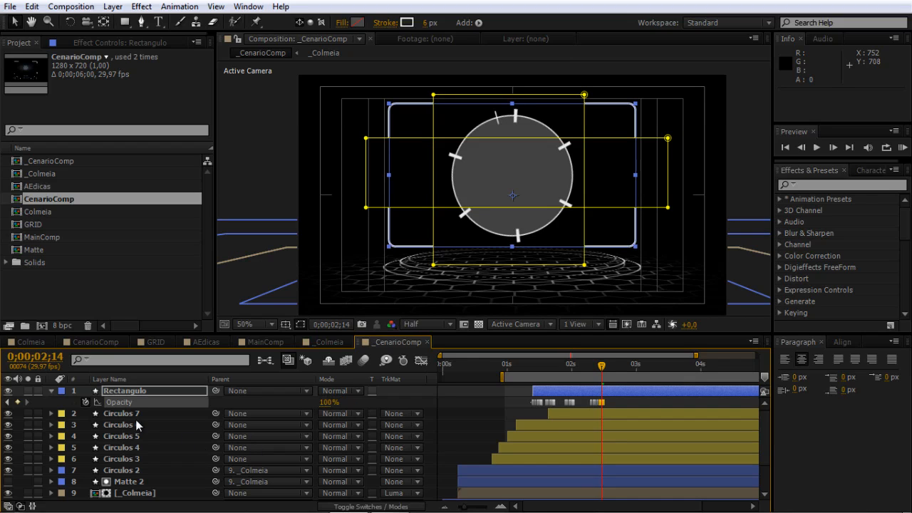
Add the expression loopOut(); to Rectangulo's opacity so that the flicker keyframes repeat.
{"action": "key", "text": "minus"}
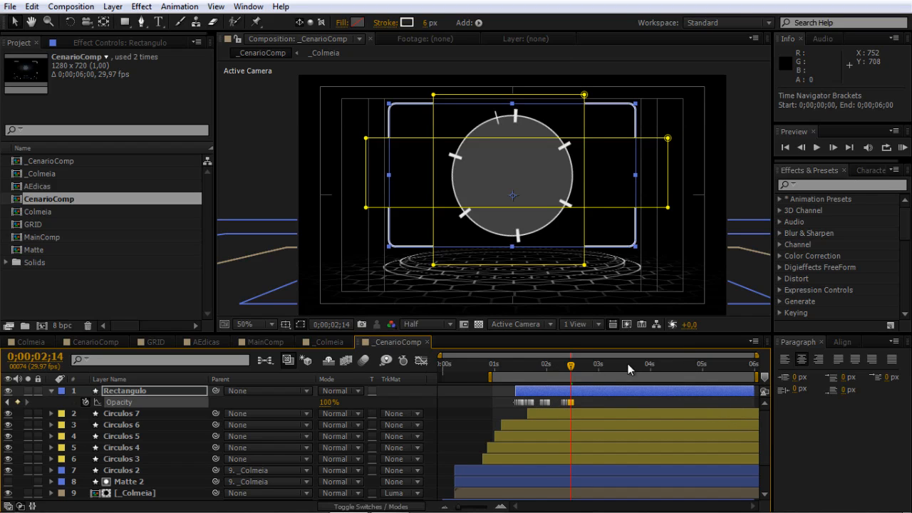
{"action": "left_click", "coordinate": [86, 402], "text": "alt"}
{"action": "key", "text": "BackSpace"}
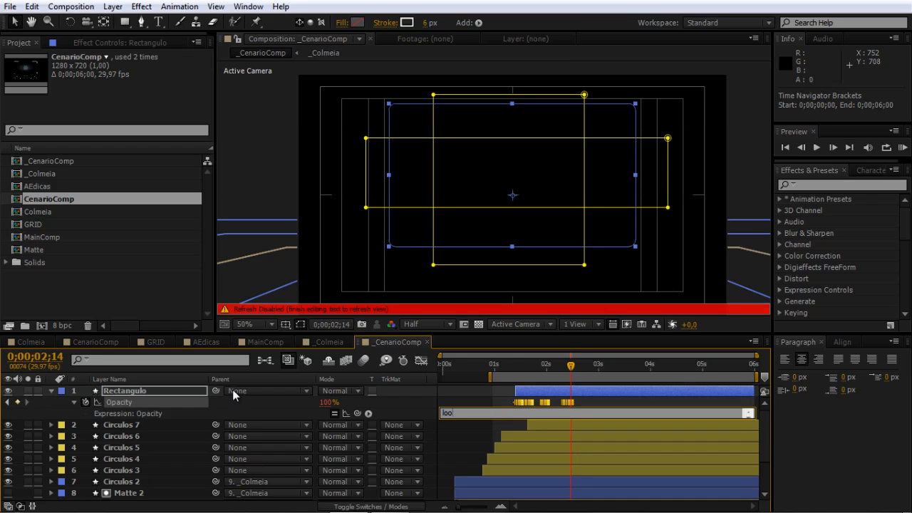
{"action": "type", "text": "loopOut();"}
{"action": "left_click", "coordinate": [461, 400]}
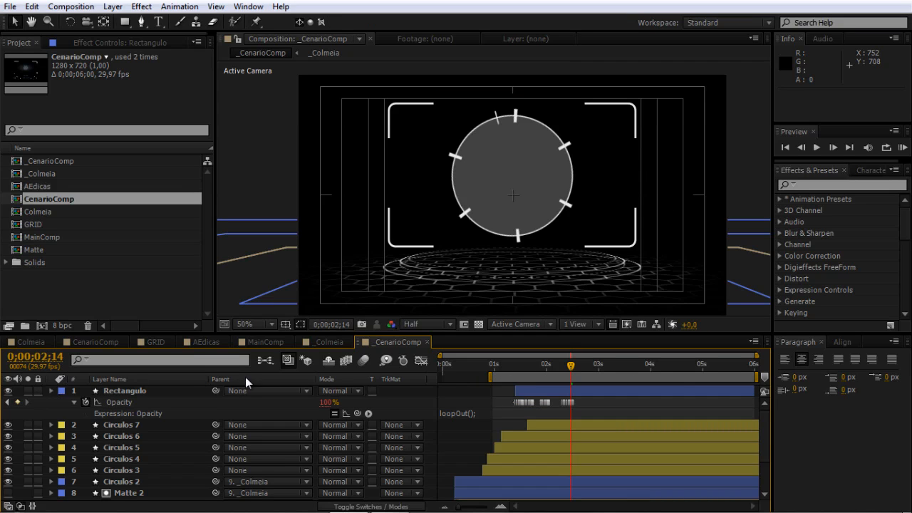
Collapse Rectangulo's revealed properties and create a new composition named _GRID.
{"action": "key", "text": "u"}
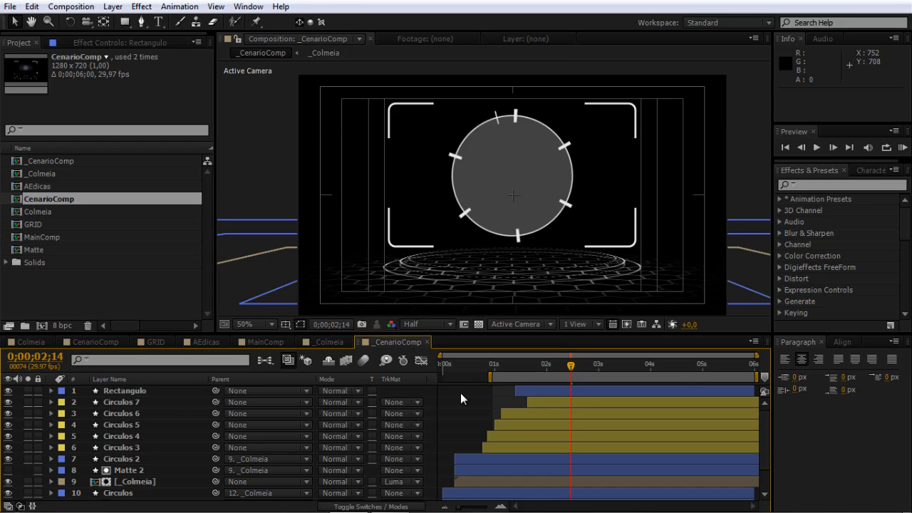
{"action": "key", "text": "ctrl+n"}
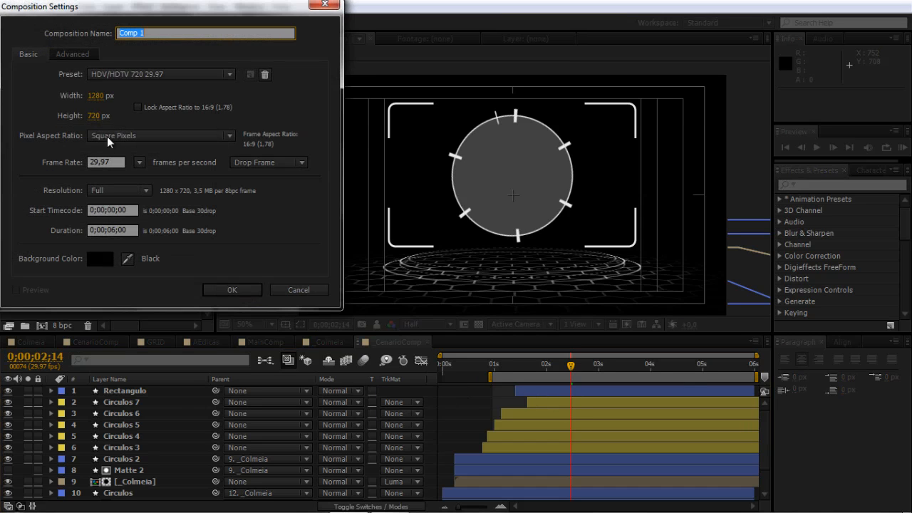
{"action": "type", "text": "GRID"}
{"action": "key", "text": "Return"}
Add a comp-sized light gray solid to the _GRID composition.
{"action": "key", "text": "ctrl+y"}
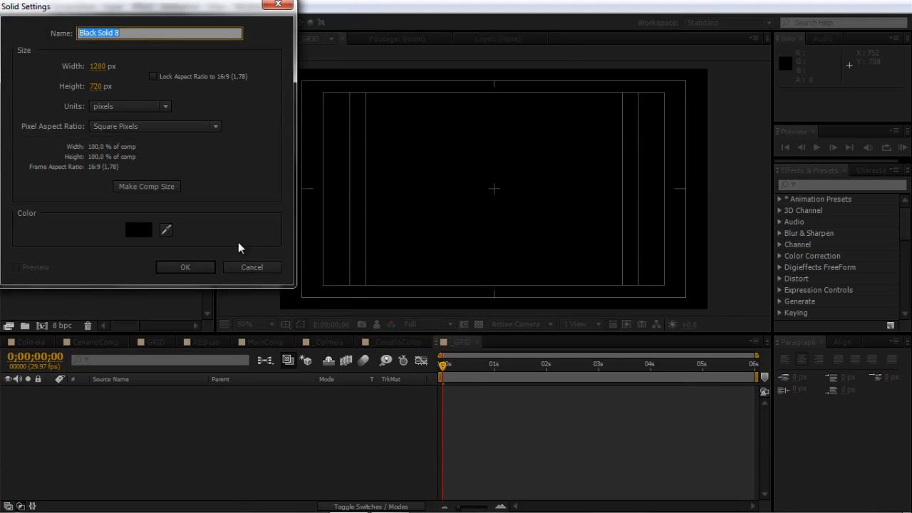
{"action": "left_click", "coordinate": [138, 230]}
{"action": "left_click_drag", "start_coordinate": [28, 70], "coordinate": [3, 77]}
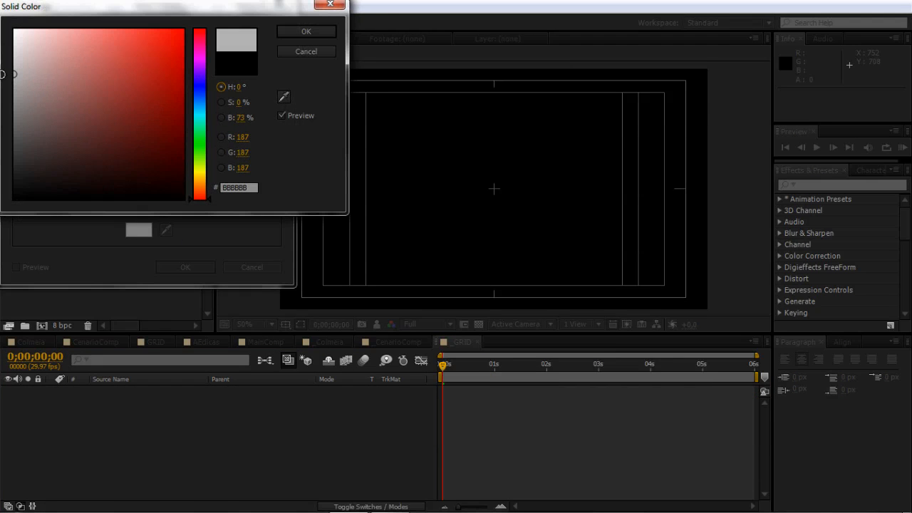
{"action": "left_click", "coordinate": [317, 35]}
{"action": "left_click", "coordinate": [196, 268]}
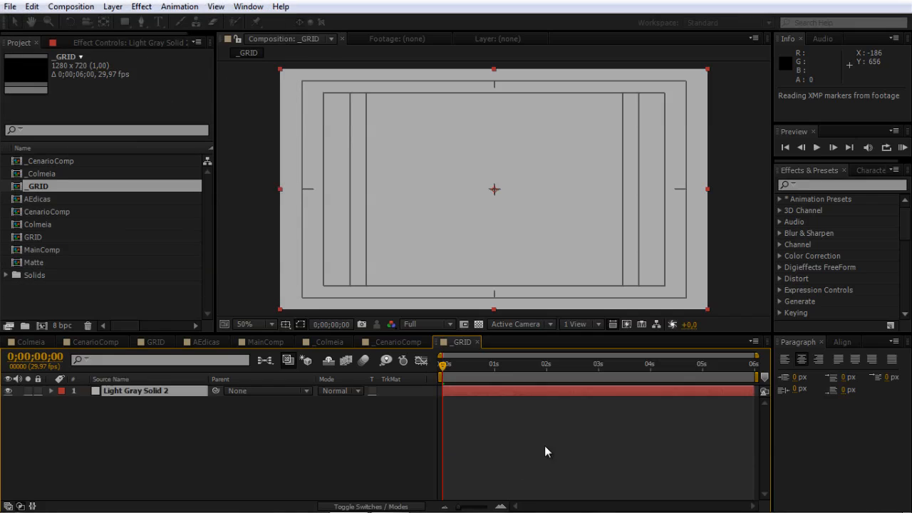
Find the Generate Grid effect and apply it to the light gray solid.
{"action": "left_click", "coordinate": [816, 185]}
{"action": "type", "text": "gri"}
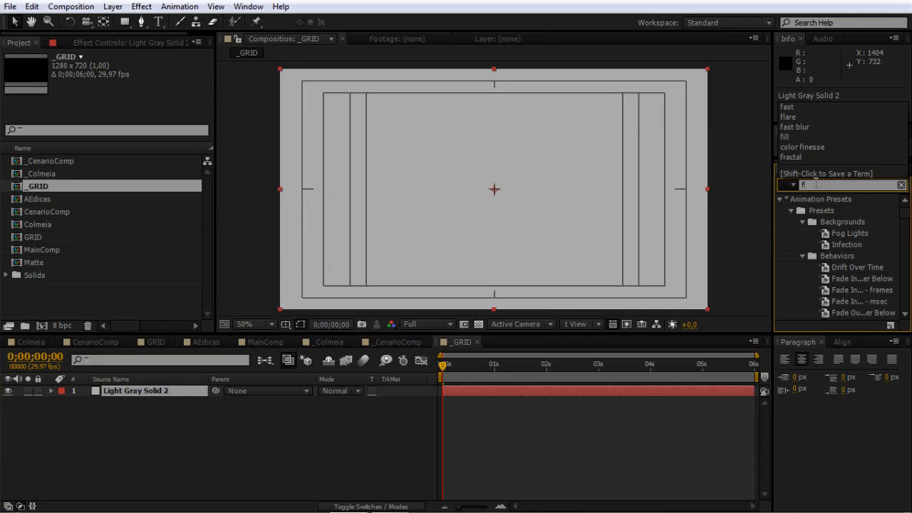
{"action": "type", "text": "d"}
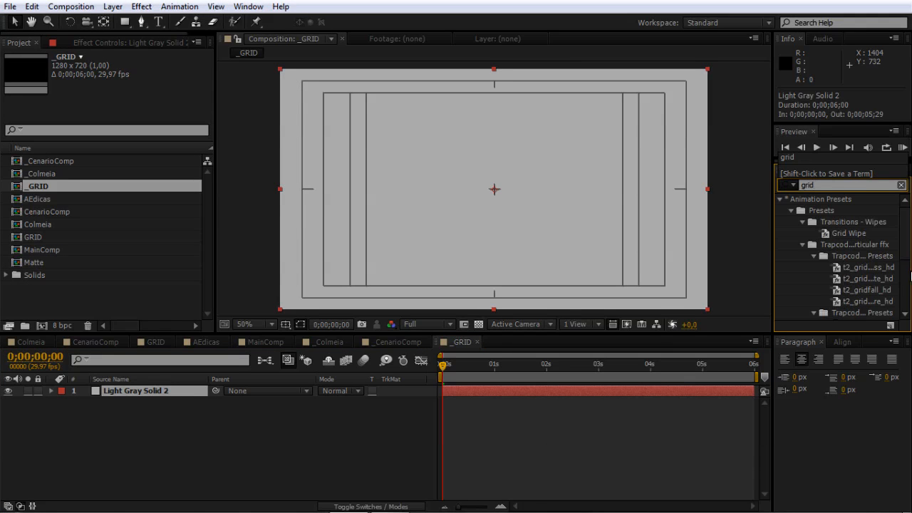
{"action": "scroll", "coordinate": [890, 285], "scroll_direction": "down", "scroll_amount": 3}
{"action": "double_click", "coordinate": [816, 301]}
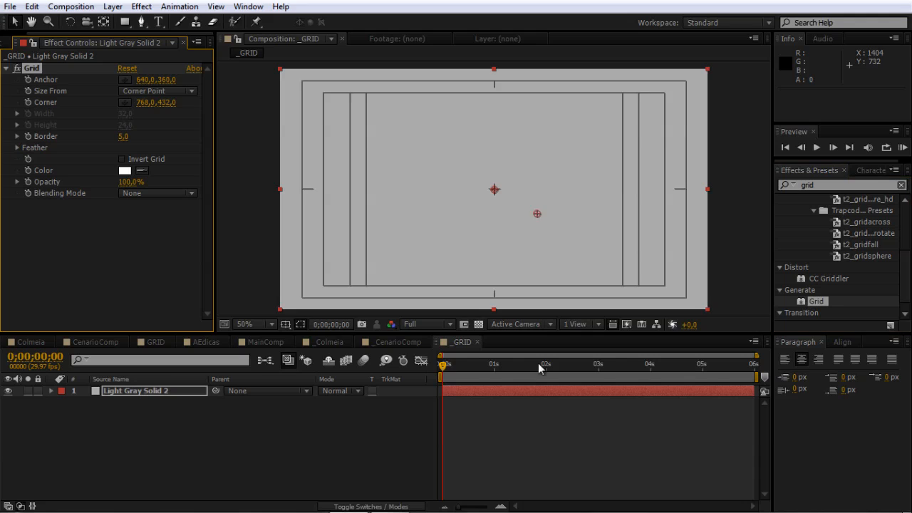
Size the grid from the Width Slider with a width of 47 and a border of 3.
{"action": "left_click", "coordinate": [154, 91]}
{"action": "left_click", "coordinate": [148, 122]}
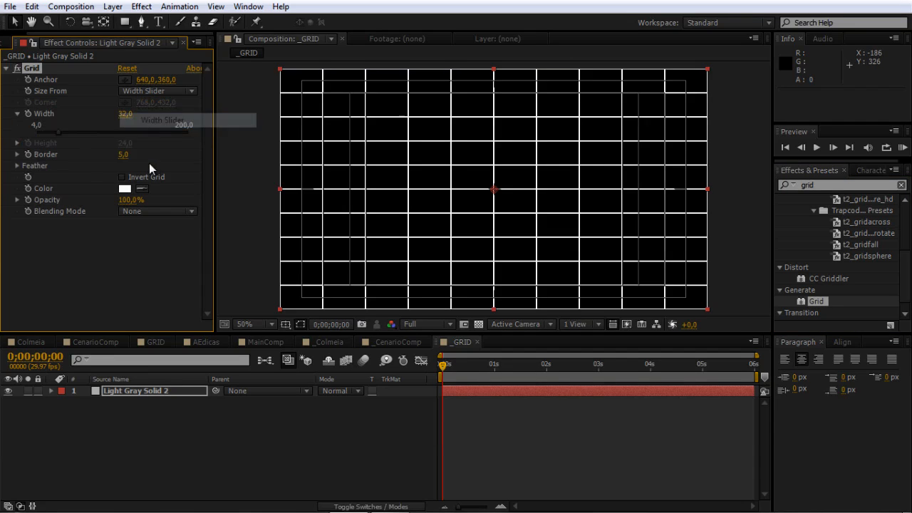
{"action": "left_click", "coordinate": [126, 115]}
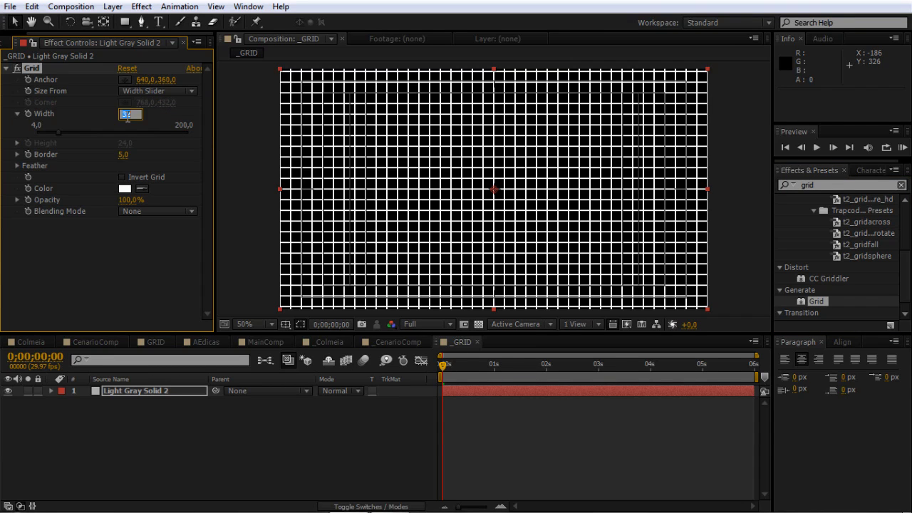
{"action": "left_click", "coordinate": [121, 155]}
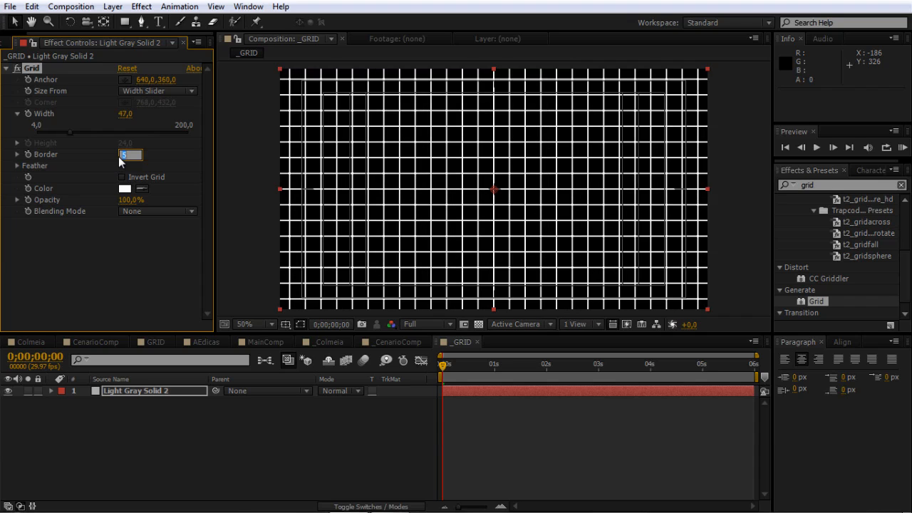
{"action": "type", "text": "3"}
{"action": "key", "text": "Return"}
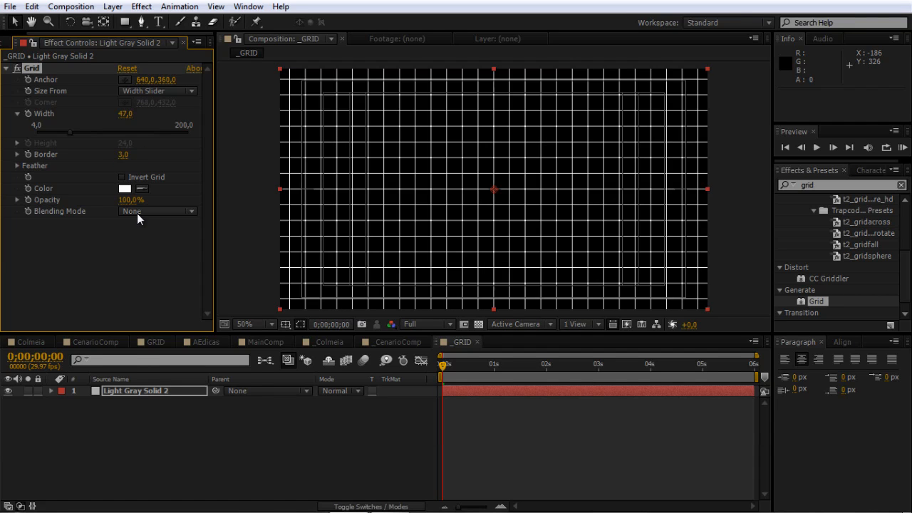
Set the Grid effect's blending mode to Normal and its opacity to 50%.
{"action": "left_click", "coordinate": [137, 213]}
{"action": "left_click", "coordinate": [189, 232]}
{"action": "left_click", "coordinate": [128, 201]}
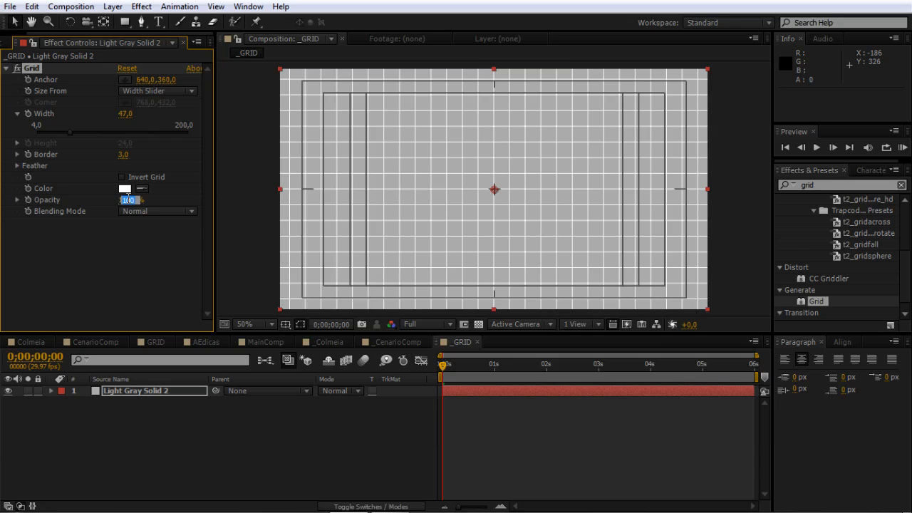
{"action": "type", "text": "50"}
{"action": "key", "text": "Return"}
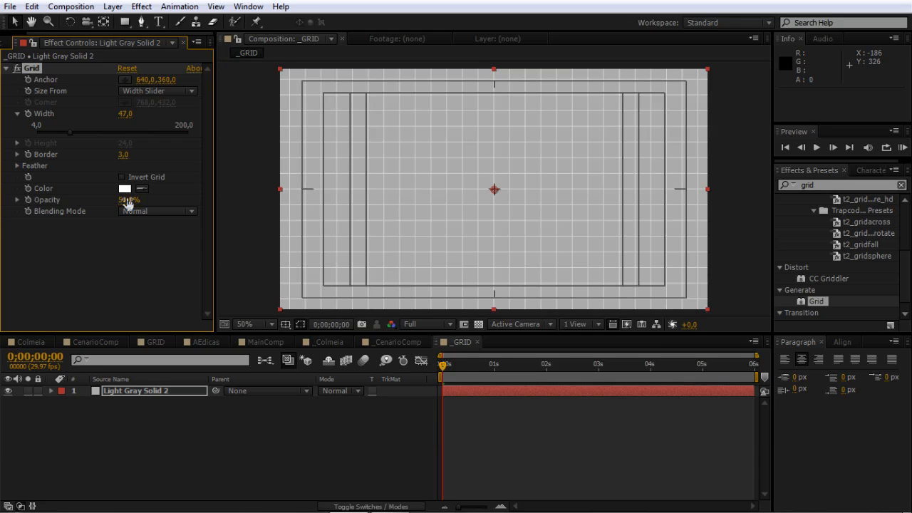
{"action": "left_click", "coordinate": [164, 424]}
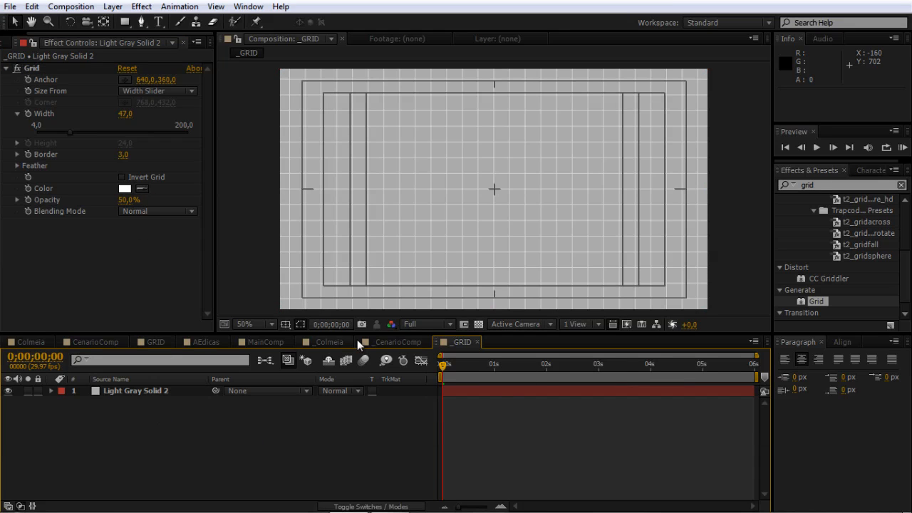
Place the _GRID composition as the top layer of _CenarioComp, starting at about 0;00;01;08.
{"action": "left_click", "coordinate": [389, 342]}
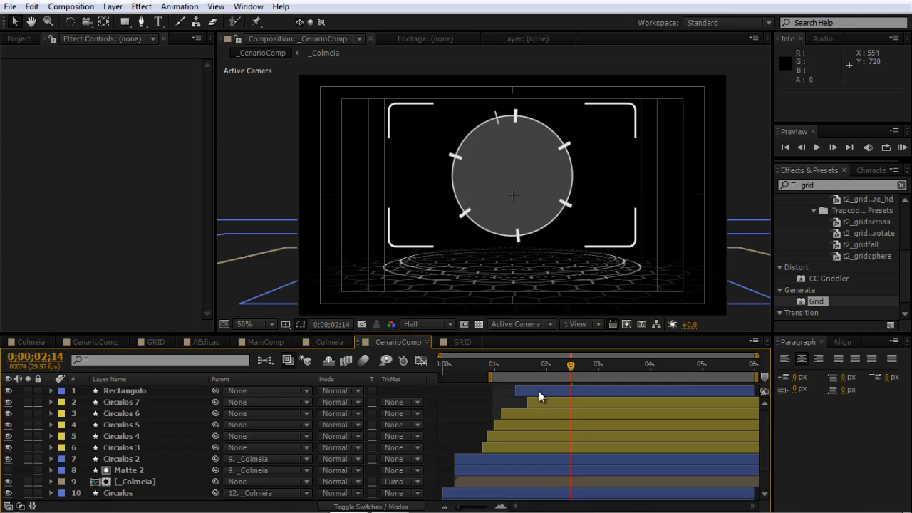
{"action": "left_click", "coordinate": [528, 392]}
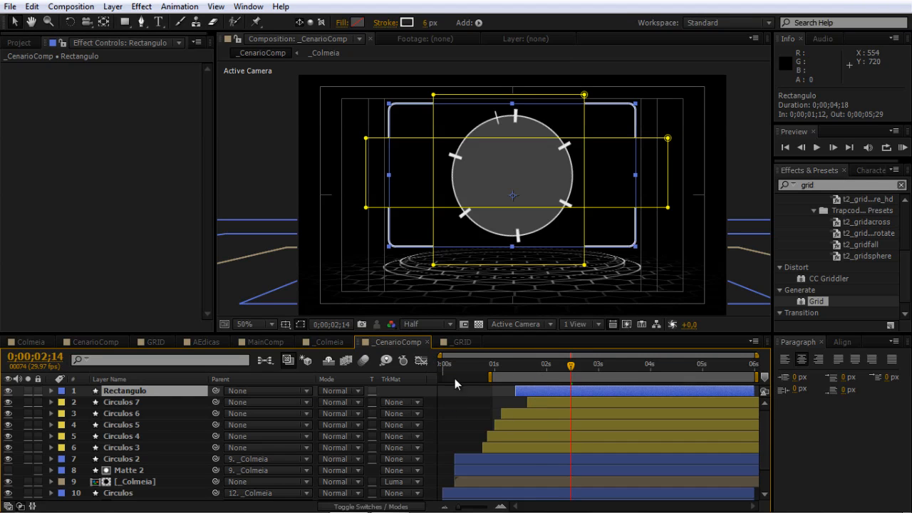
{"action": "left_click", "coordinate": [124, 21]}
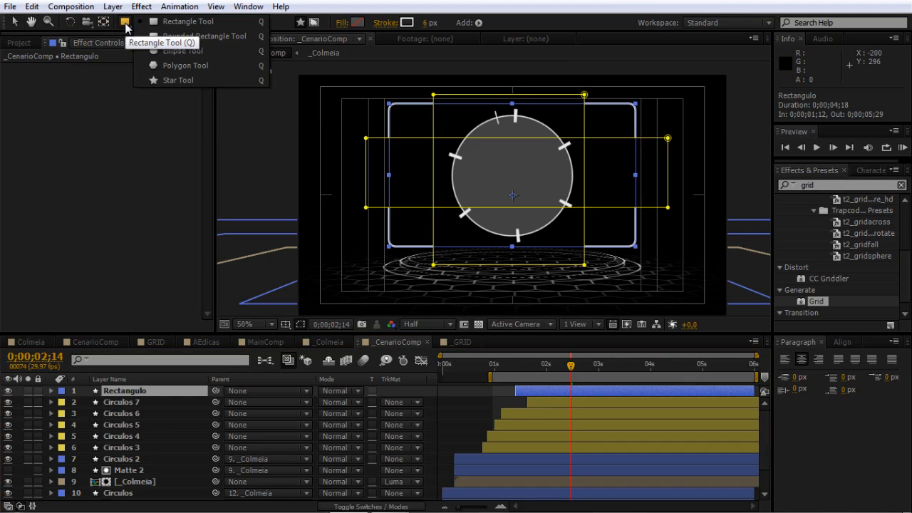
{"action": "left_click", "coordinate": [88, 165]}
{"action": "left_click", "coordinate": [20, 43]}
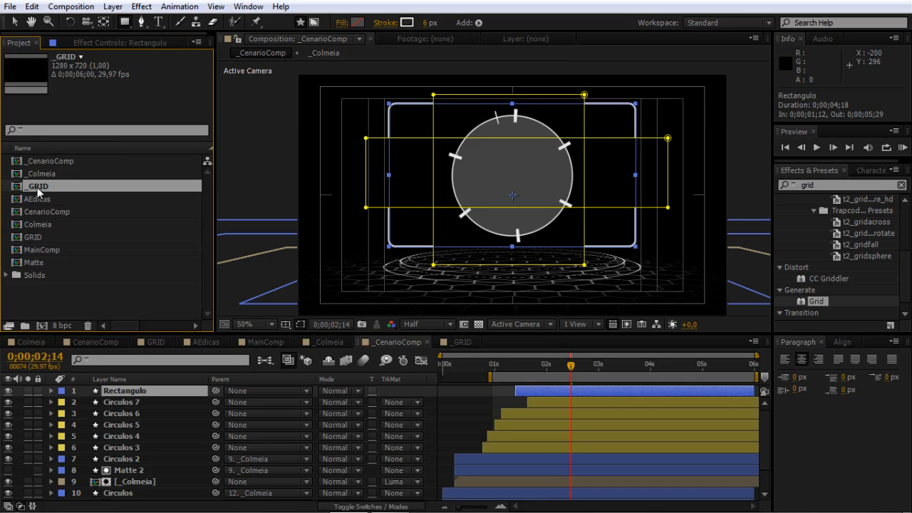
{"action": "left_click_drag", "start_coordinate": [37, 188], "coordinate": [543, 388]}
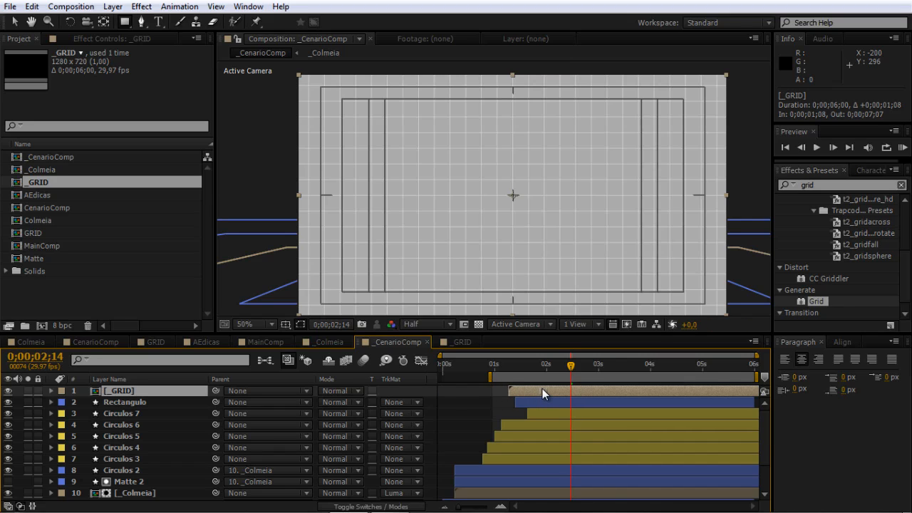
Draw a rectangular mask of about 698 by 348 px on the _GRID layer, inside the corner-bracket frame.
{"action": "left_click", "coordinate": [125, 22]}
{"action": "left_click_drag", "start_coordinate": [396, 122], "coordinate": [481, 178]}
{"action": "left_click_drag", "start_coordinate": [396, 121], "coordinate": [629, 238]}
{"action": "key", "text": "g"}
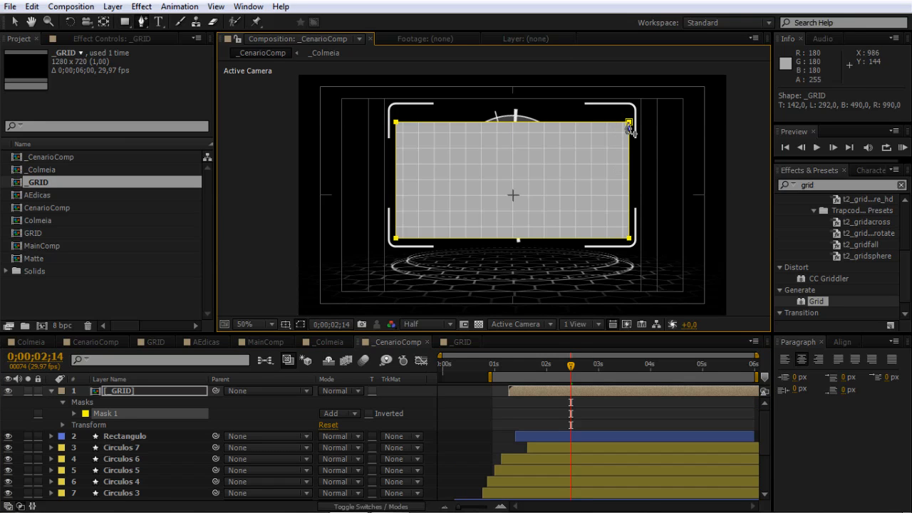
Stretch the mask's upper edge upward until it sits just inside the top of the corner-bracket frame.
{"action": "key", "text": "v"}
{"action": "double_click", "coordinate": [630, 125]}
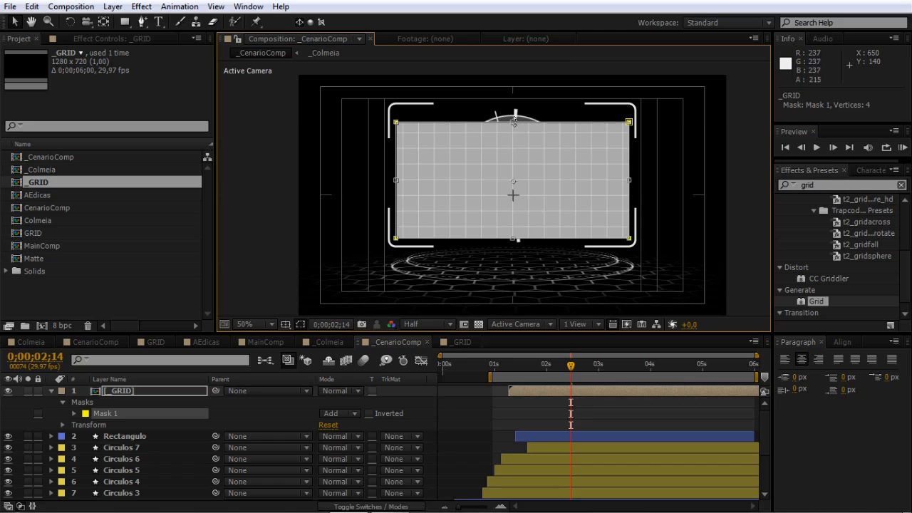
{"action": "left_click_drag", "start_coordinate": [513, 118], "coordinate": [512, 113]}
{"action": "left_click", "coordinate": [510, 400]}
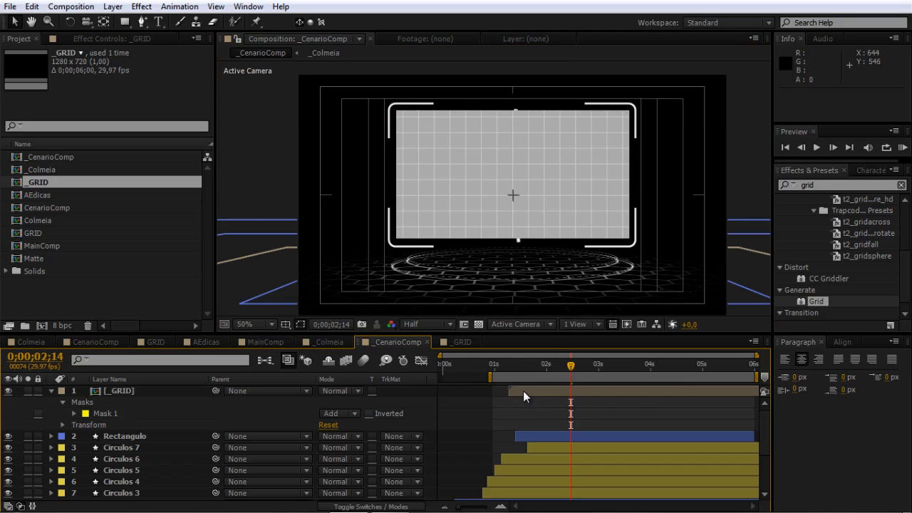
Reveal the mask properties of the _GRID layer and set Mask 1's feather to 190 pixels.
{"action": "left_click", "coordinate": [523, 391]}
{"action": "key", "text": "m"}
{"action": "key", "text": "m"}
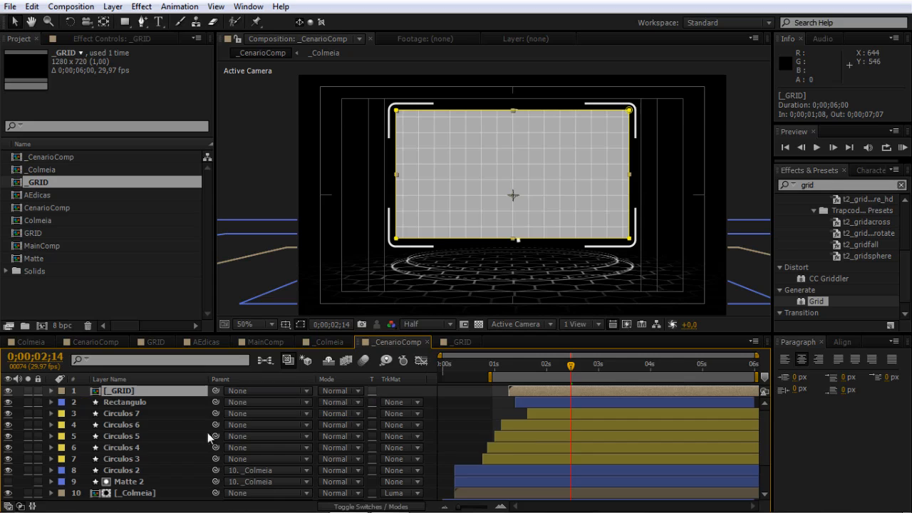
{"action": "key", "text": "m"}
{"action": "key", "text": "m"}
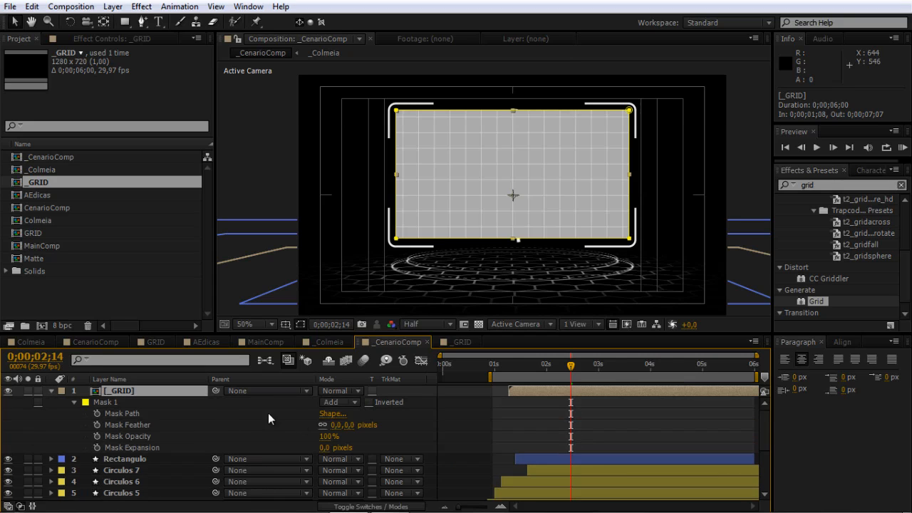
{"action": "left_click", "coordinate": [334, 425]}
{"action": "type", "text": "190"}
{"action": "key", "text": "Return"}
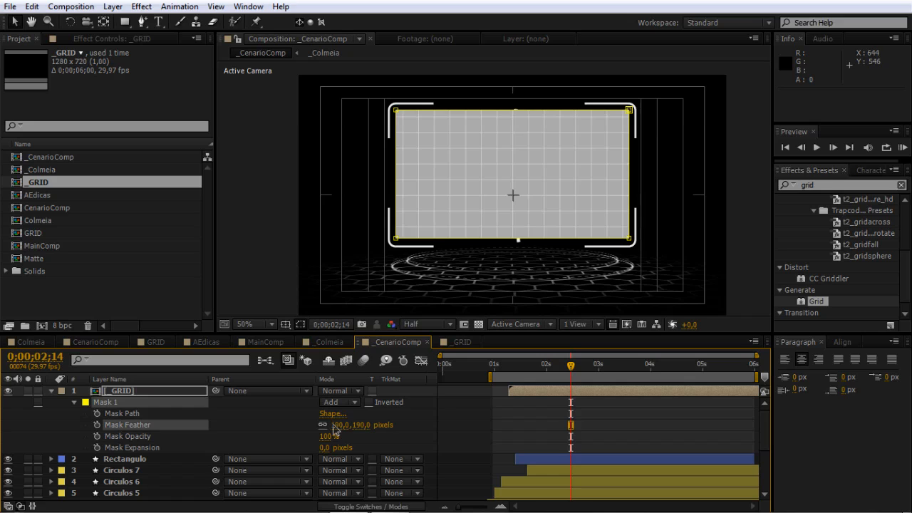
Set Mask 1's expansion to -118 pixels on the _GRID layer.
{"action": "left_click_drag", "start_coordinate": [326, 448], "coordinate": [309, 448]}
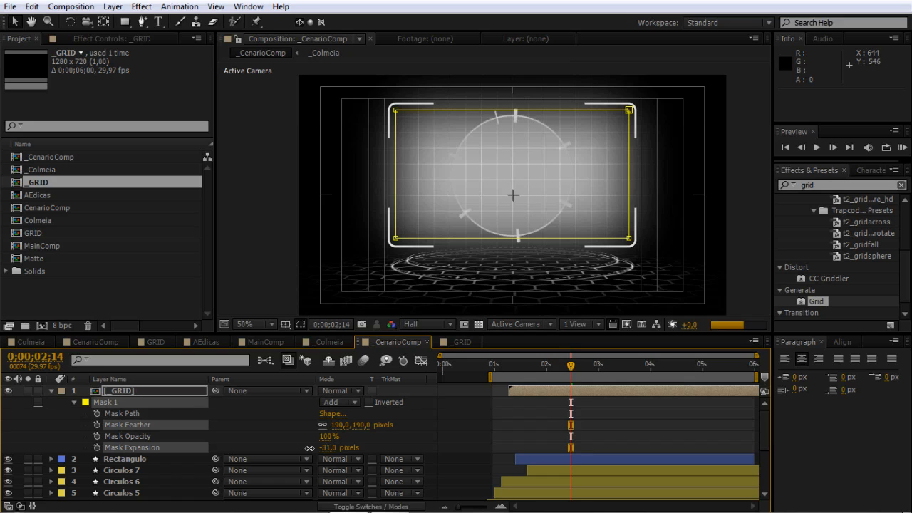
{"action": "left_click", "coordinate": [324, 448]}
{"action": "type", "text": "-11"}
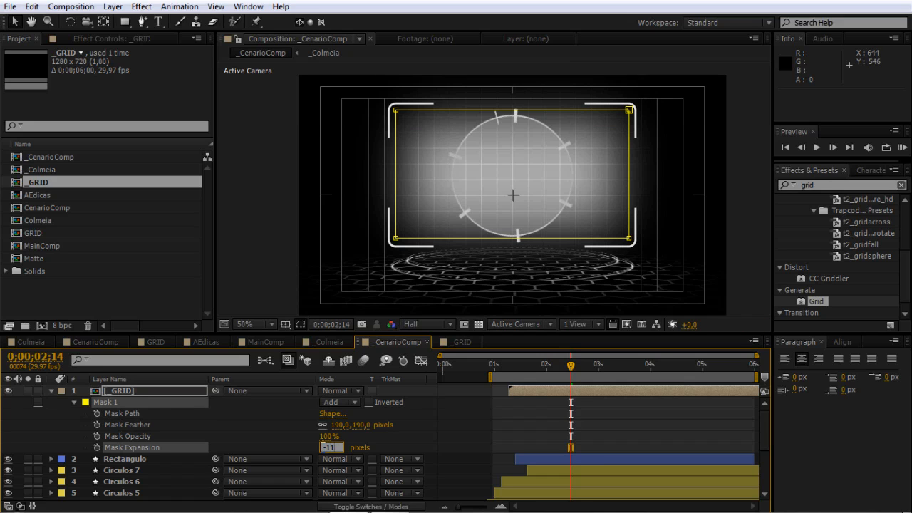
{"action": "type", "text": "8"}
{"action": "key", "text": "Return"}
Change the _GRID layer's blending mode to Screen.
{"action": "left_click", "coordinate": [324, 394]}
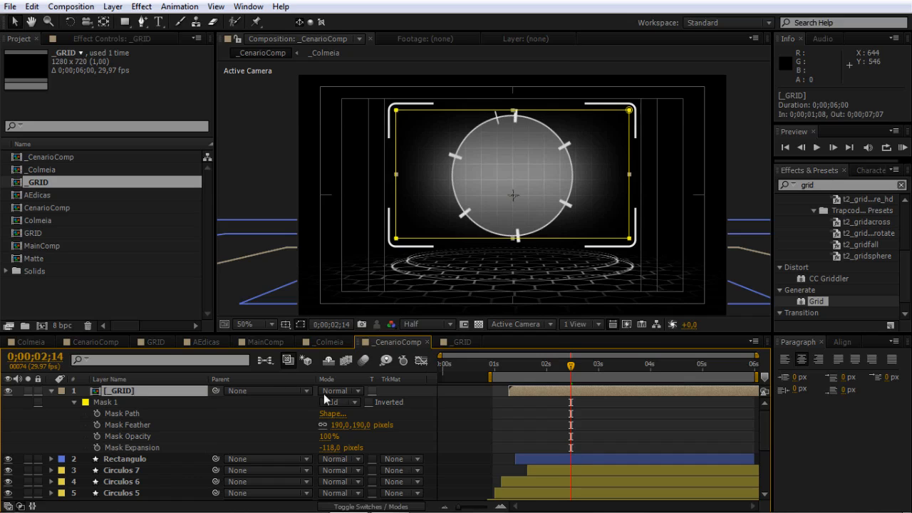
{"action": "left_click", "coordinate": [334, 391]}
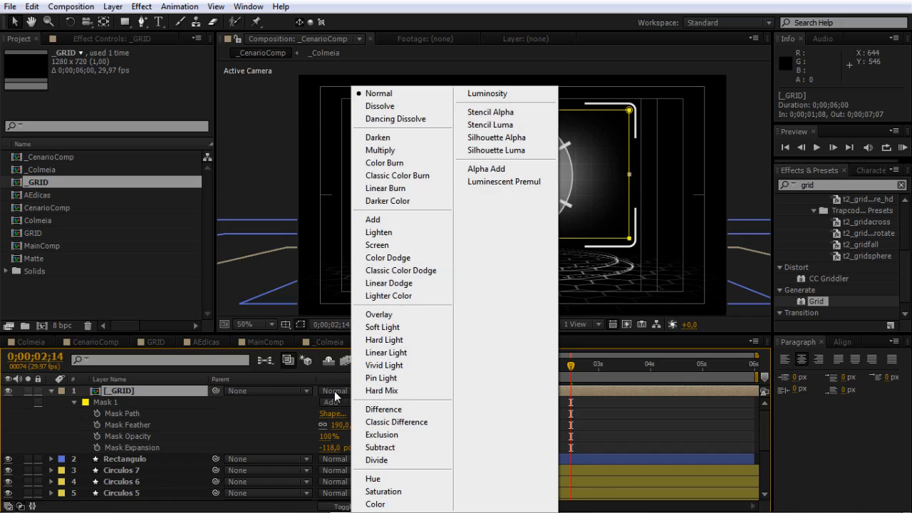
{"action": "left_click", "coordinate": [378, 246]}
Add a 100% Scale keyframe to the _GRID layer at 0;00;01;28.
{"action": "left_click", "coordinate": [528, 390]}
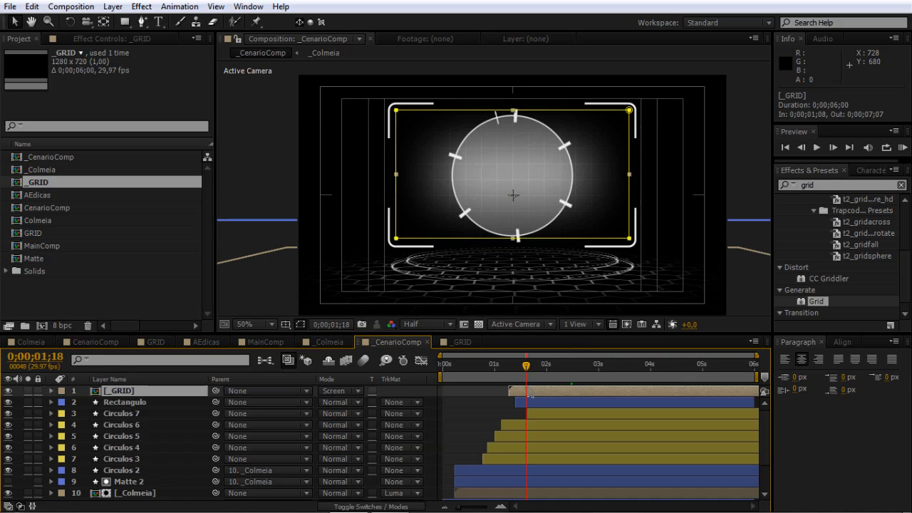
{"action": "key", "text": "i"}
{"action": "key", "text": "space"}
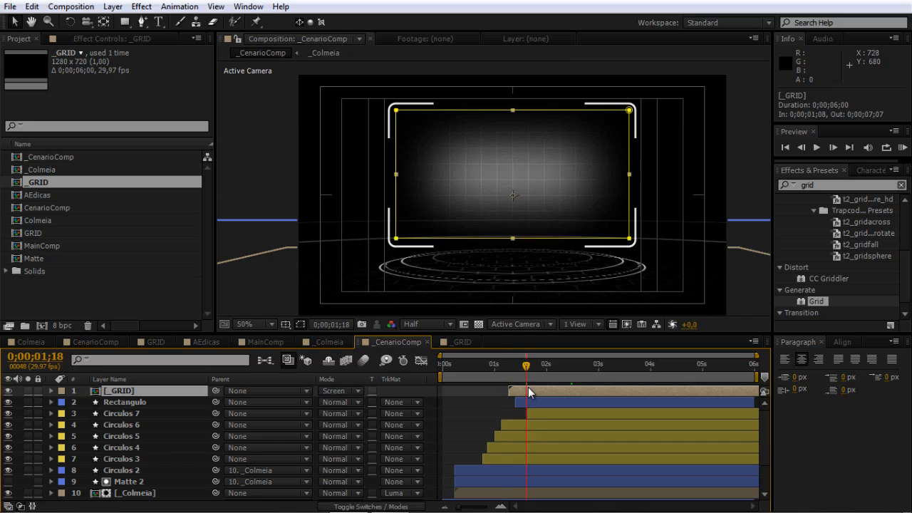
{"action": "key", "text": "s"}
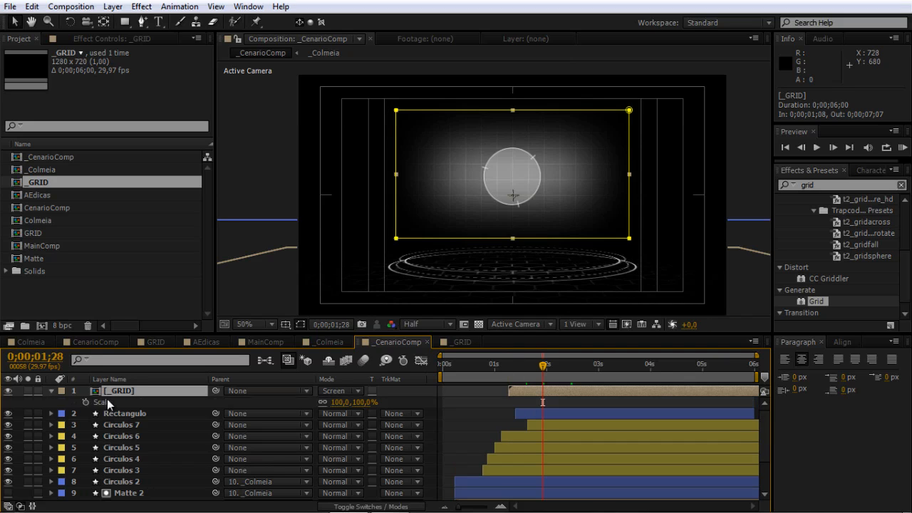
{"action": "left_click", "coordinate": [86, 402]}
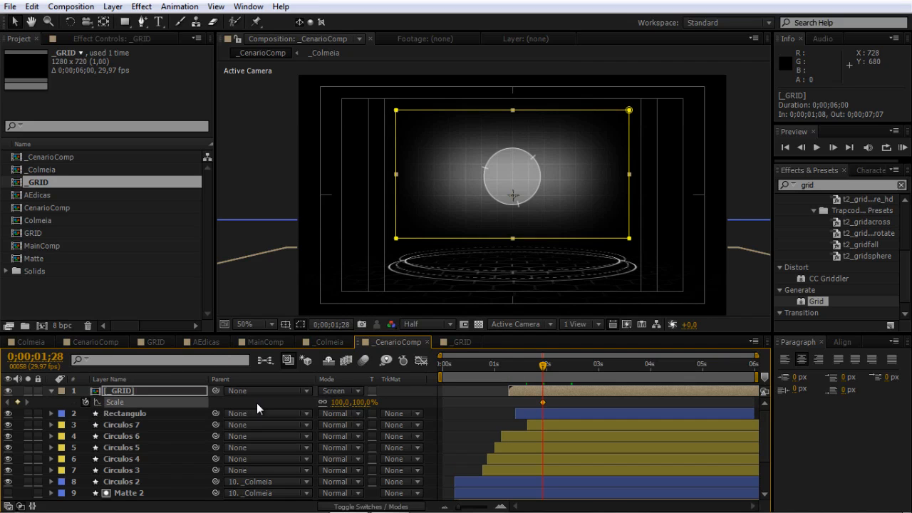
Set the _GRID layer's scale to 0% at its in point, 0;00;01;08.
{"action": "key", "text": "i"}
{"action": "left_click", "coordinate": [360, 403]}
{"action": "type", "text": "0"}
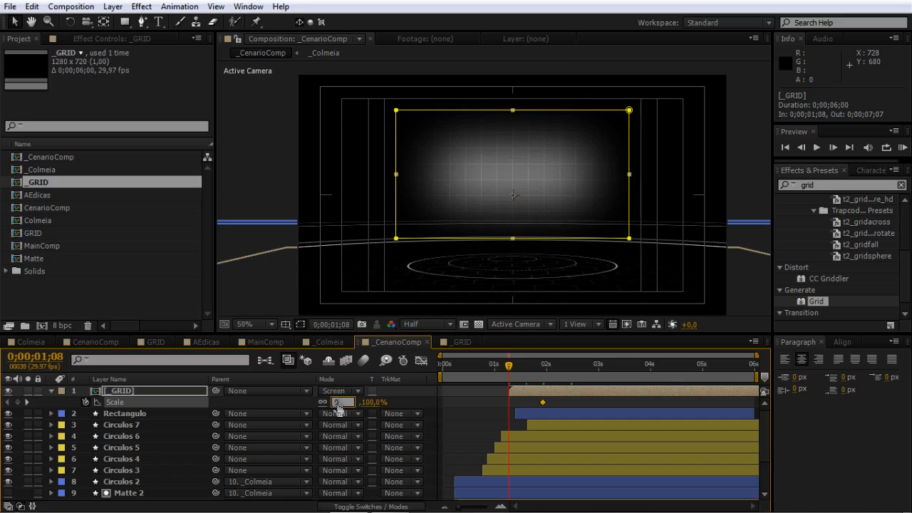
{"action": "key", "text": "Return"}
Apply Easy Ease to both Scale keyframes of the _GRID layer.
{"action": "left_click_drag", "start_coordinate": [562, 398], "coordinate": [499, 408]}
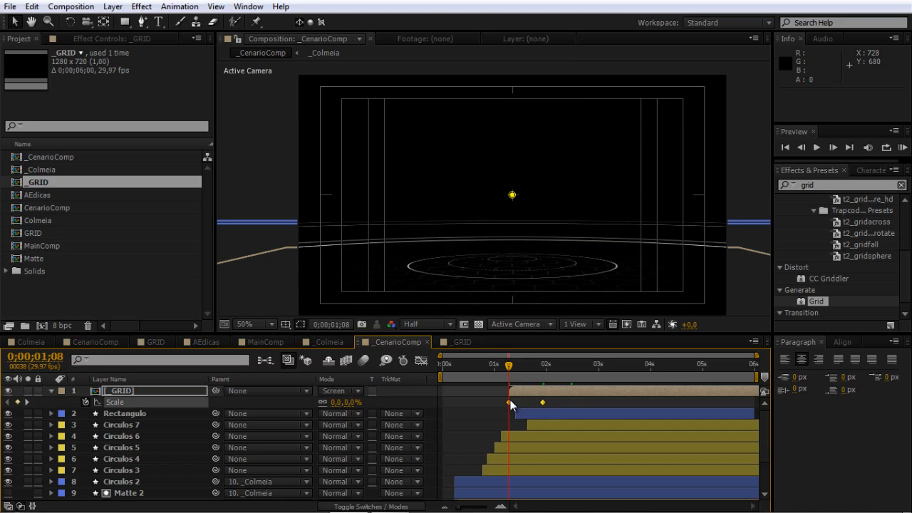
{"action": "right_click", "coordinate": [511, 400]}
{"action": "mouse_move", "coordinate": [652, 390]}
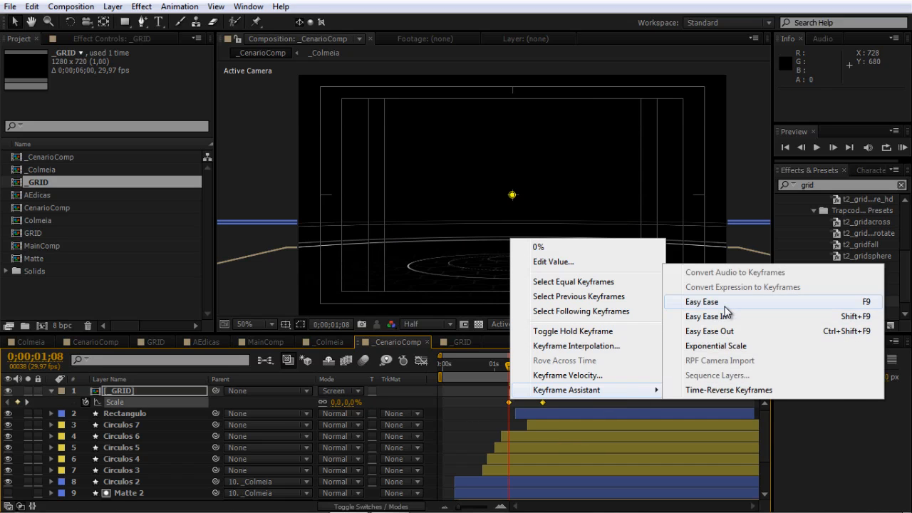
{"action": "left_click", "coordinate": [702, 302]}
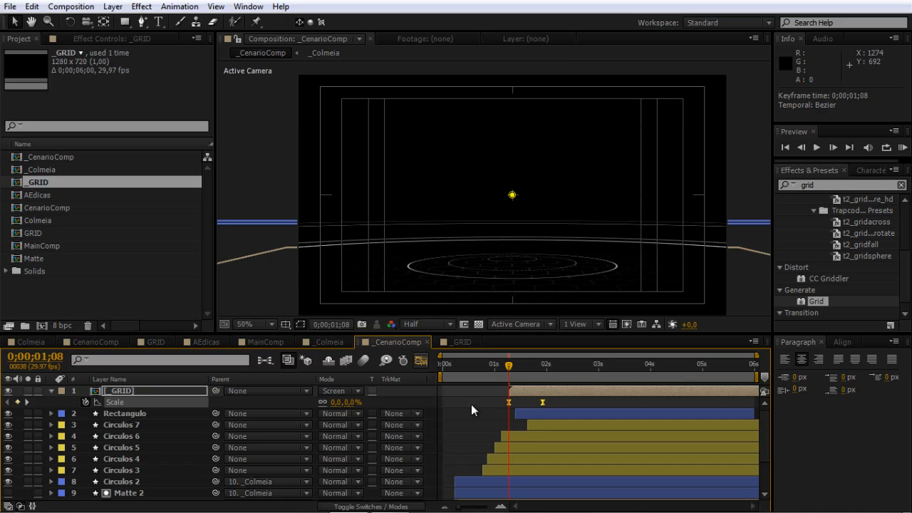
Lengthen the first Scale keyframe's outgoing ease handle to about frame 20 in the value graph, then return to the layer bars.
{"action": "key", "text": "shift+F3"}
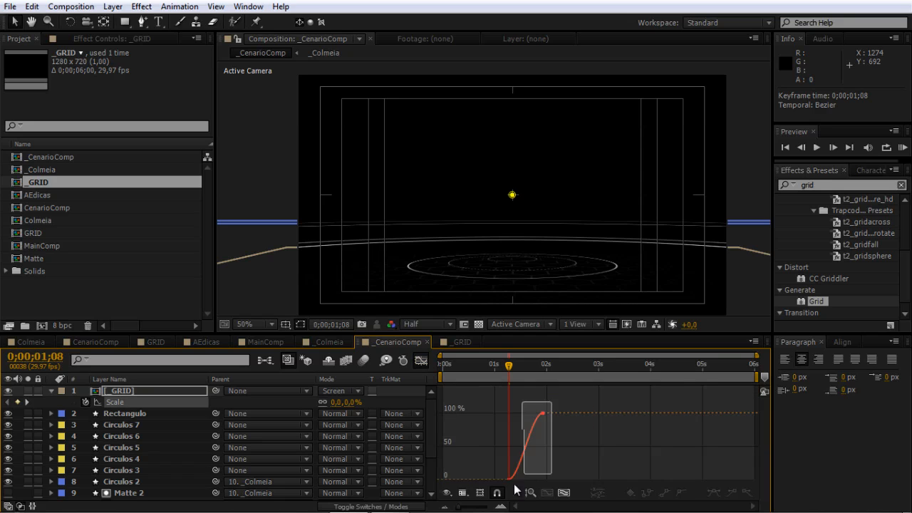
{"action": "left_click", "coordinate": [546, 492]}
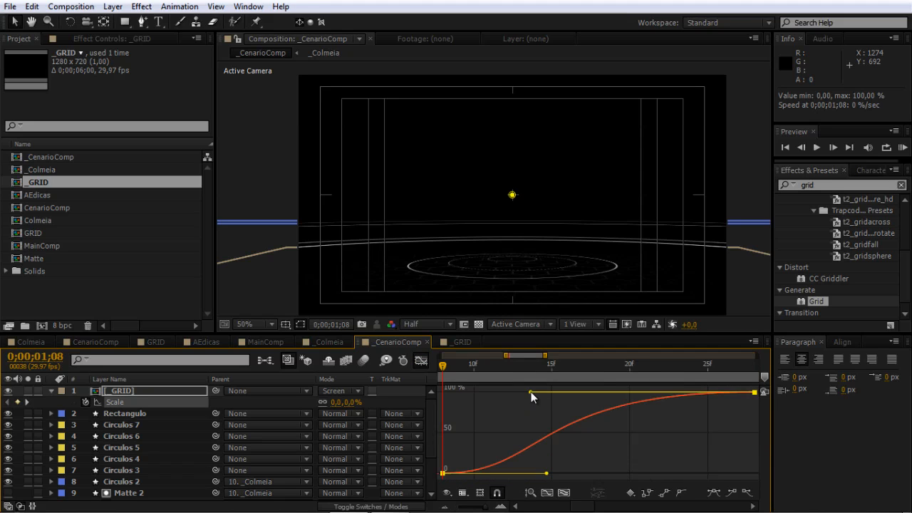
{"action": "left_click", "coordinate": [564, 493]}
{"action": "left_click_drag", "start_coordinate": [547, 479], "coordinate": [624, 474]}
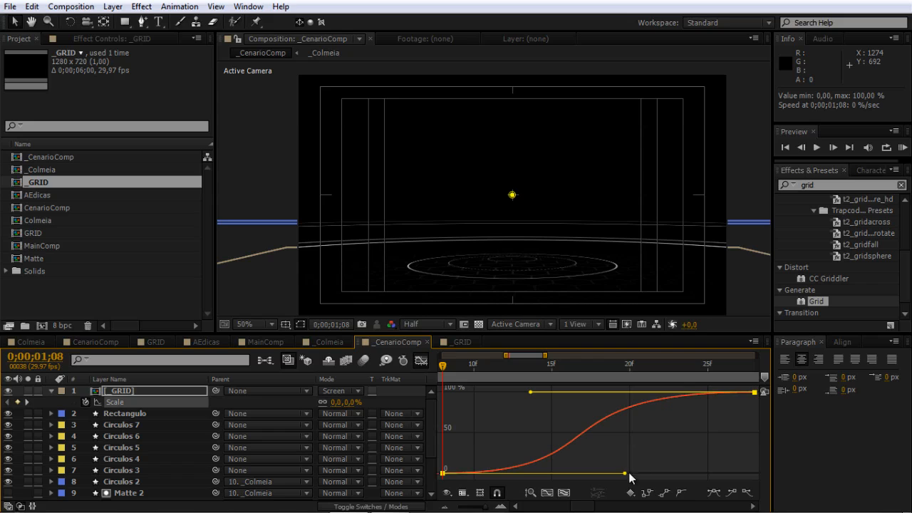
{"action": "left_click", "coordinate": [422, 362]}
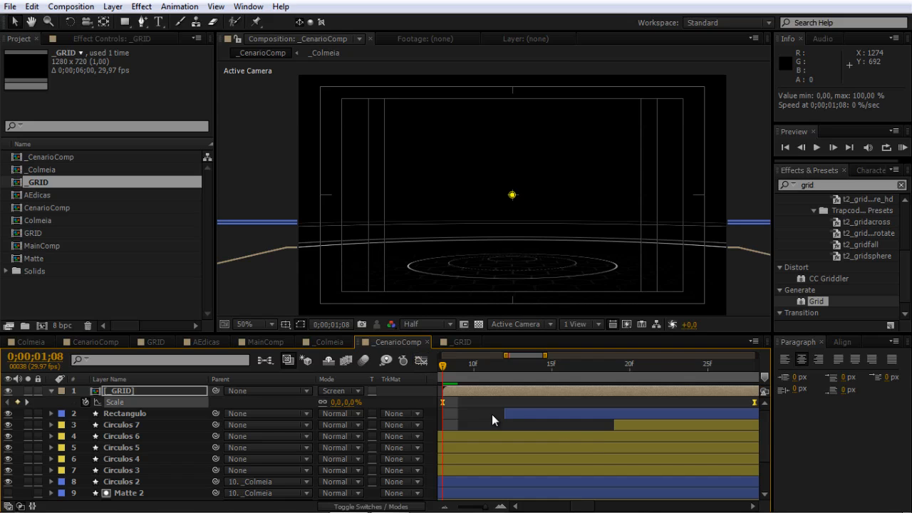
Add a new adjustment layer above the _GRID layer in _CenarioComp.
{"action": "left_click", "coordinate": [428, 433]}
{"action": "key", "text": "minus"}
{"action": "key", "text": "minus"}
{"action": "key", "text": "minus"}
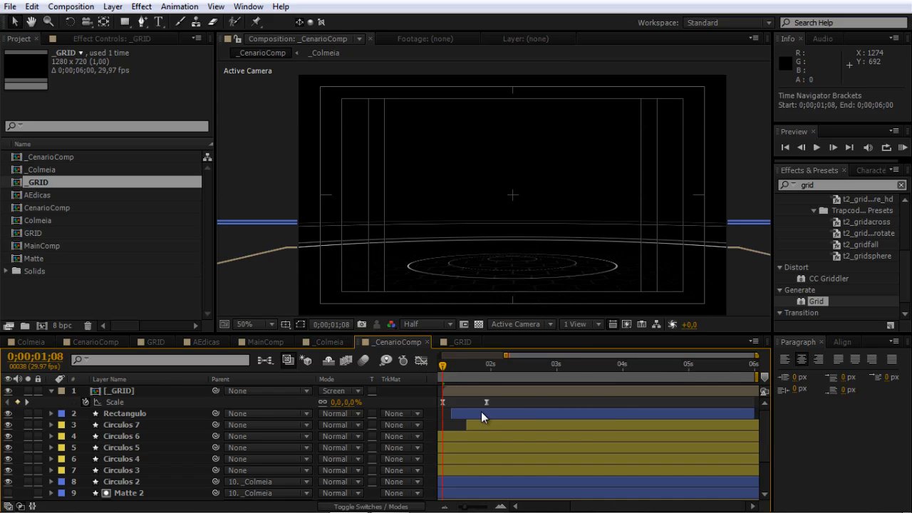
{"action": "key", "text": "minus"}
{"action": "key", "text": "minus"}
{"action": "key", "text": "minus"}
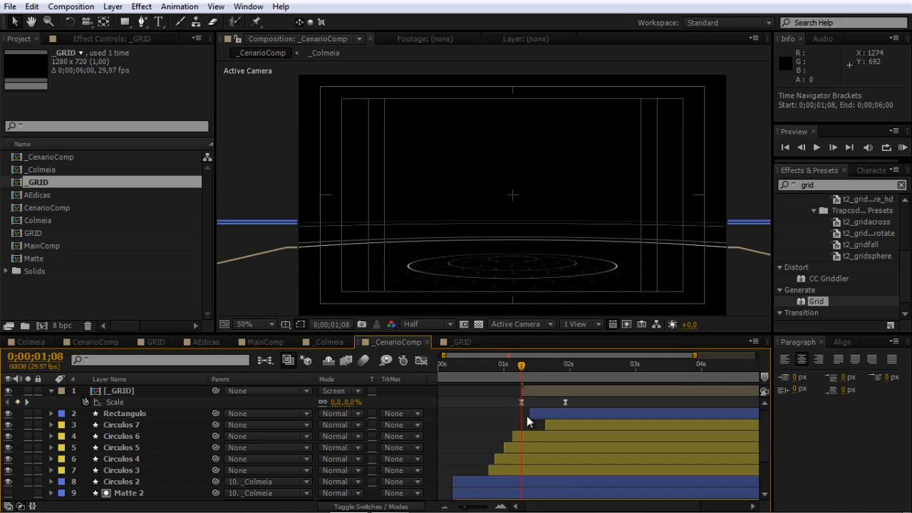
{"action": "left_click", "coordinate": [112, 6]}
{"action": "mouse_move", "coordinate": [135, 27]}
{"action": "left_click", "coordinate": [380, 110]}
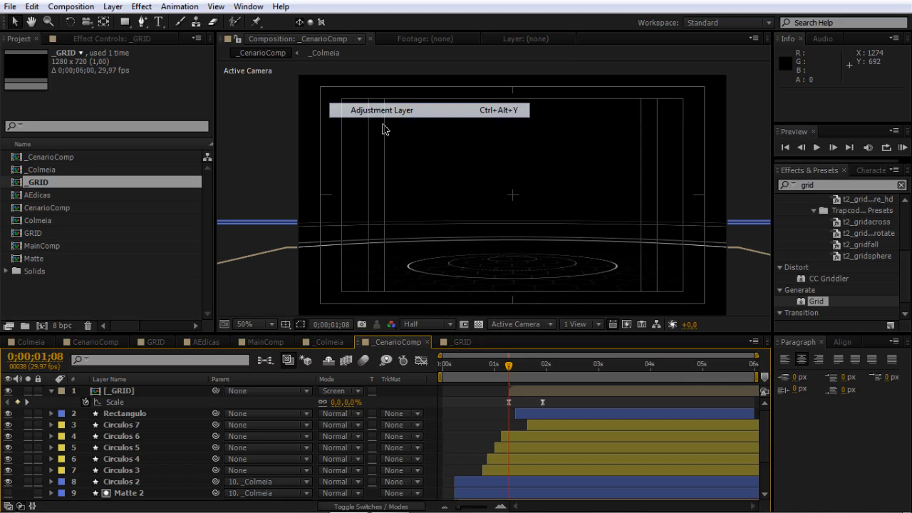
Find the Tint effect and apply it to the adjustment layer, with the current time at 0;00;02;05.
{"action": "left_click_drag", "start_coordinate": [831, 186], "coordinate": [735, 175]}
{"action": "type", "text": "tint"}
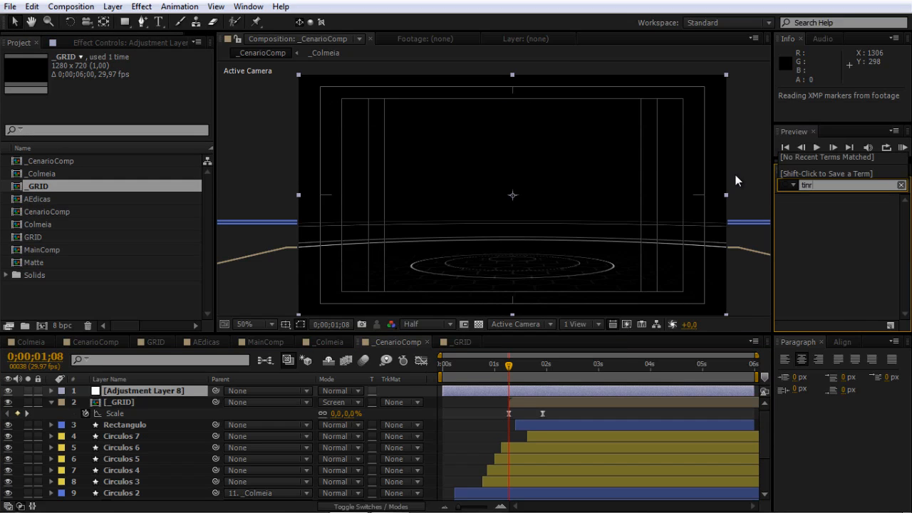
{"action": "left_click", "coordinate": [556, 380]}
{"action": "left_click", "coordinate": [798, 260]}
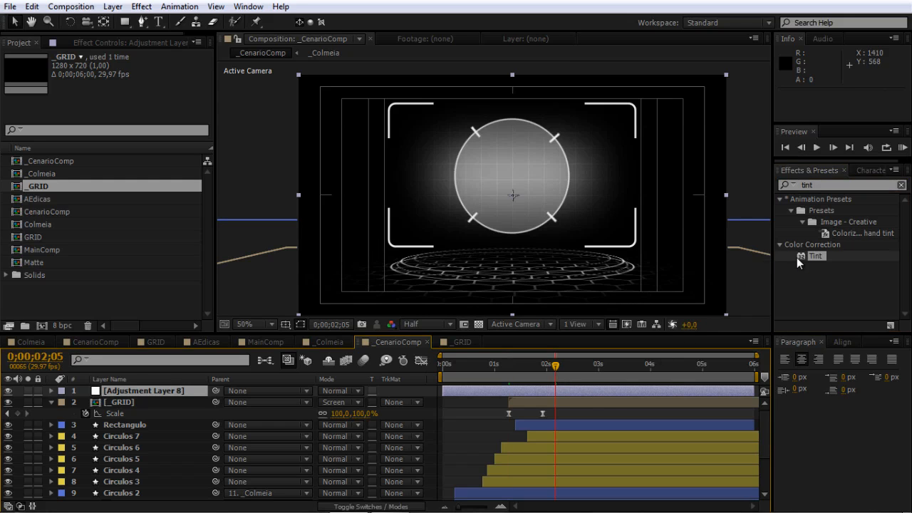
{"action": "left_click_drag", "start_coordinate": [798, 261], "coordinate": [597, 391]}
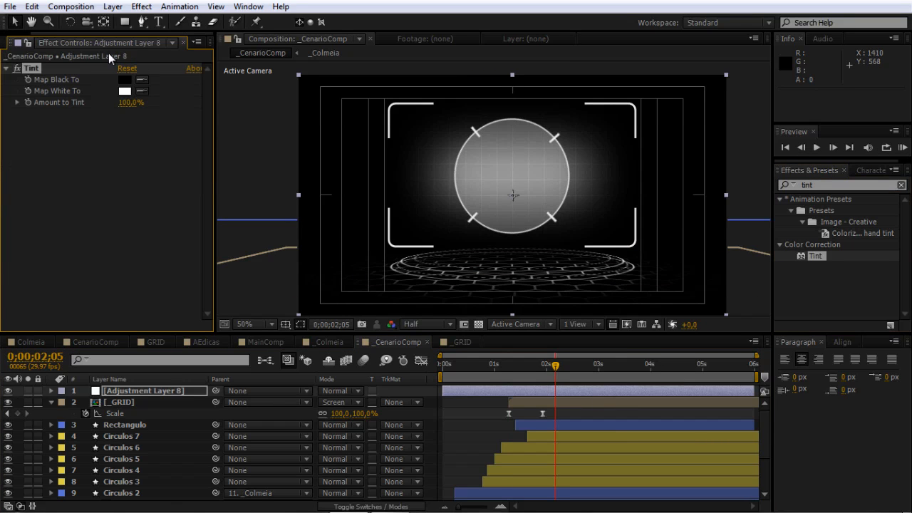
Set the Tint effect's Map White To color to light blue D9F3FF.
{"action": "left_click", "coordinate": [125, 92]}
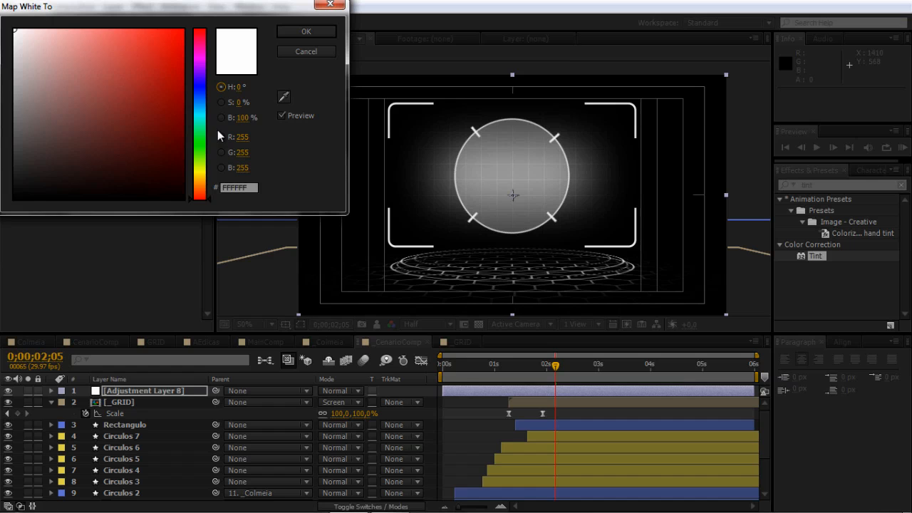
{"action": "left_click", "coordinate": [201, 106]}
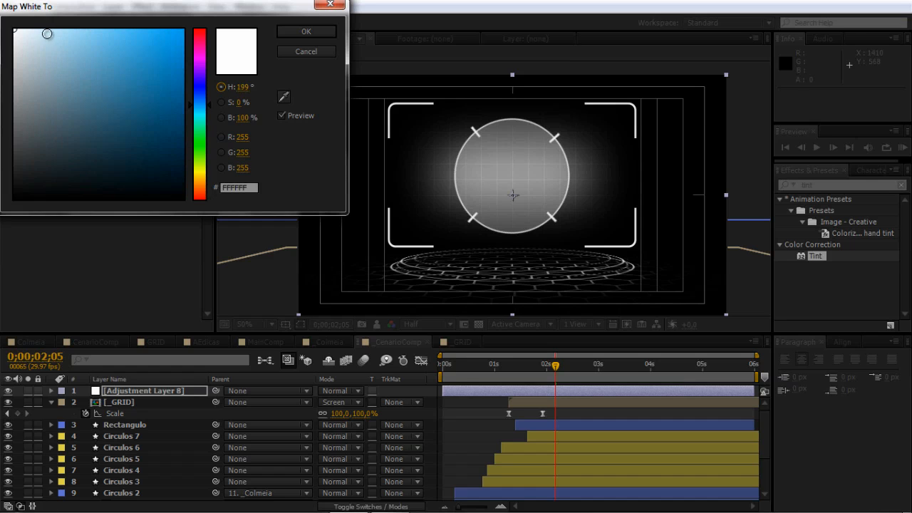
{"action": "left_click_drag", "start_coordinate": [47, 33], "coordinate": [38, 21]}
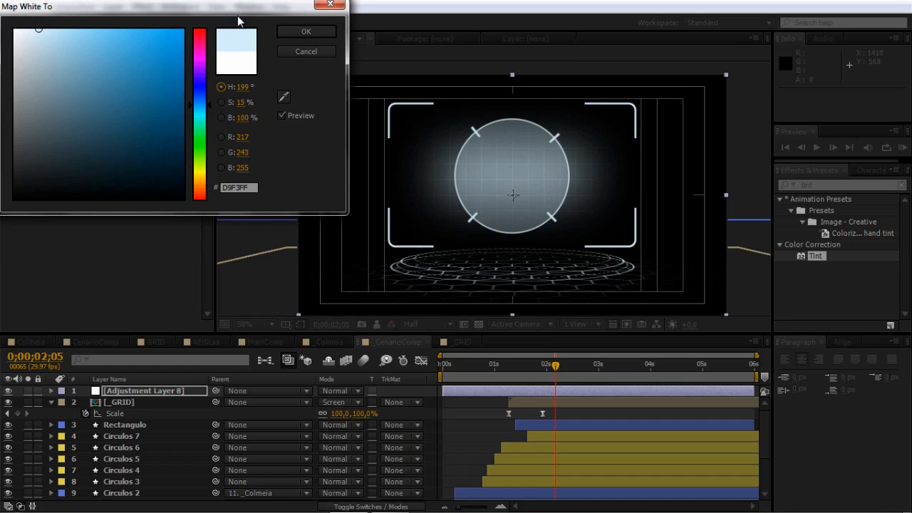
{"action": "left_click", "coordinate": [305, 32]}
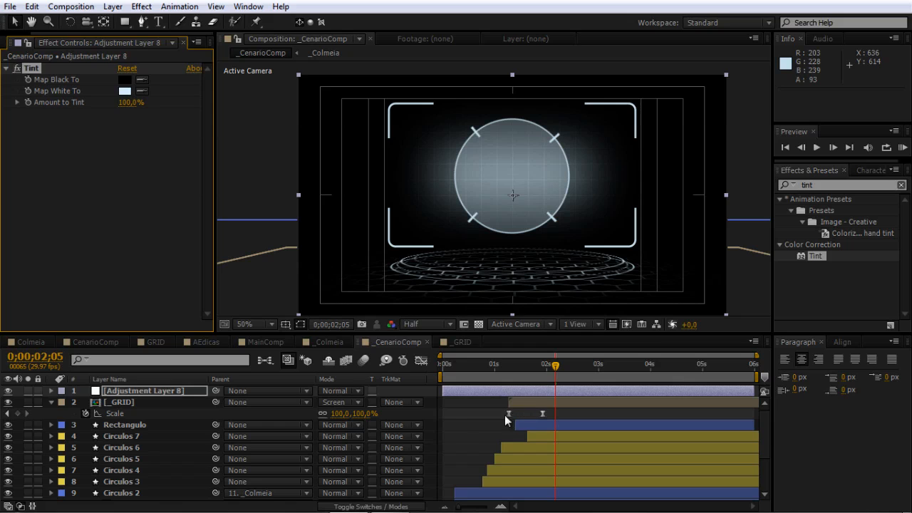
Collapse the _GRID layer's revealed properties and leave all layers deselected.
{"action": "left_click", "coordinate": [461, 430]}
{"action": "left_click", "coordinate": [52, 402]}
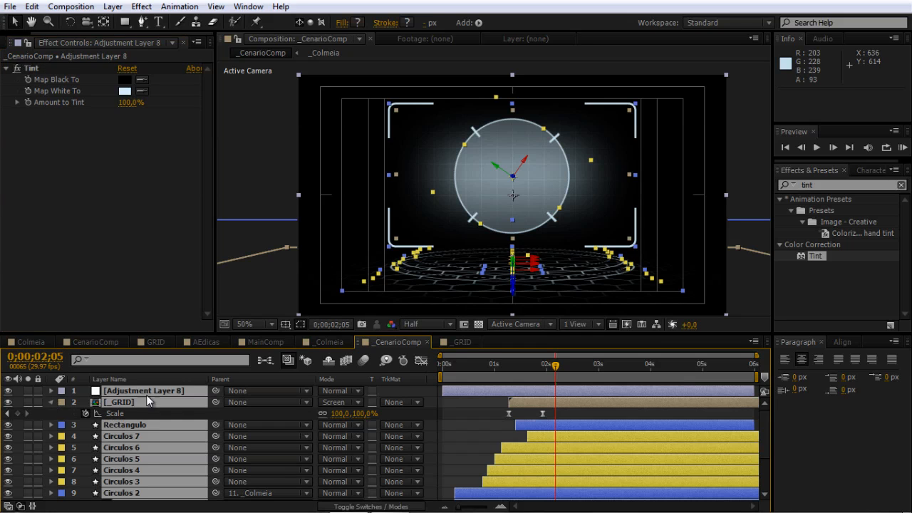
{"action": "left_click", "coordinate": [467, 417]}
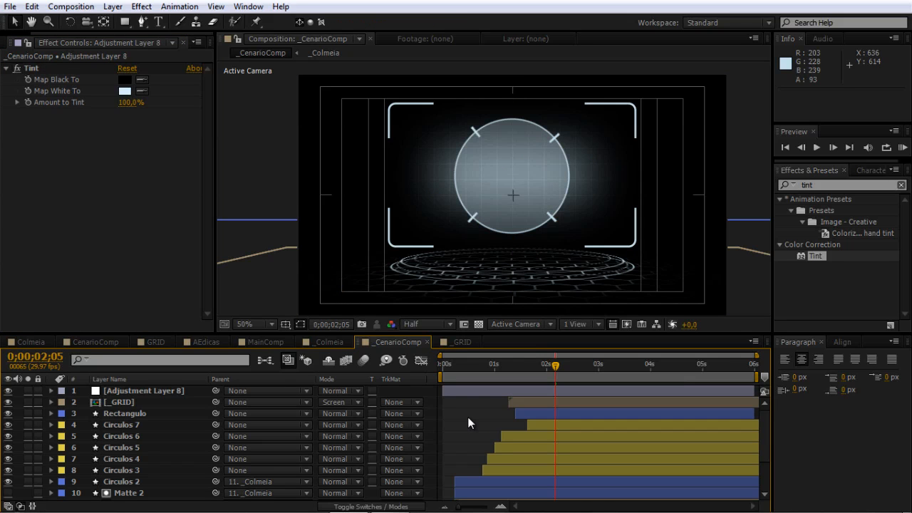